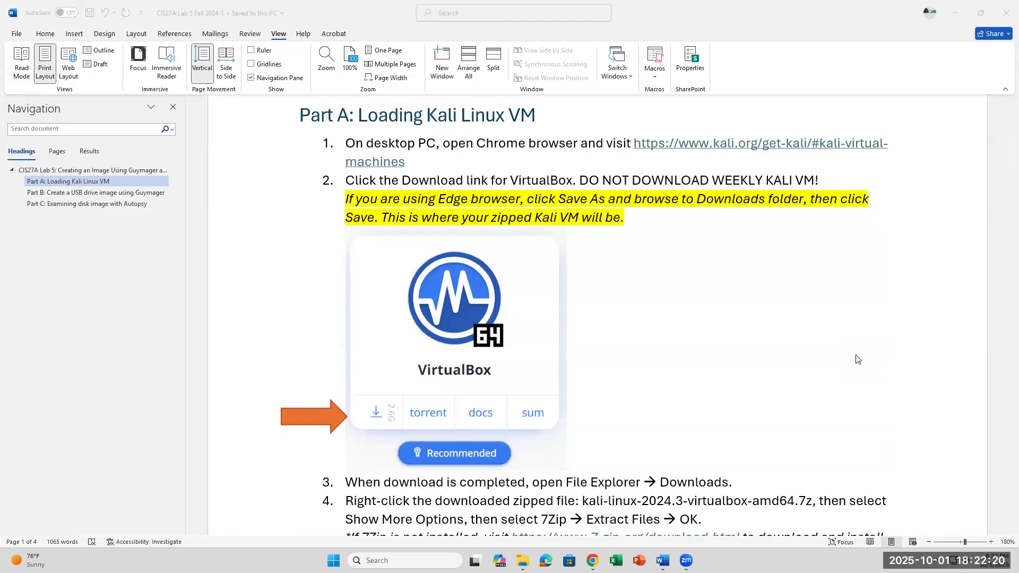
# - Scroll through the open lab material to review the upcoming steps
pyautogui.scroll(-1, 660, 414)
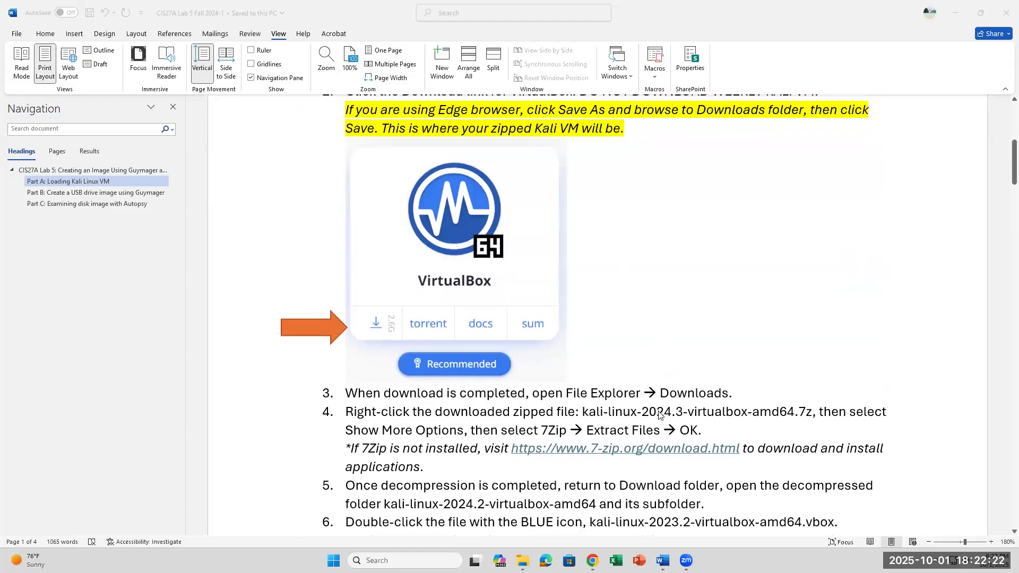
pyautogui.scroll(1, 660, 414)
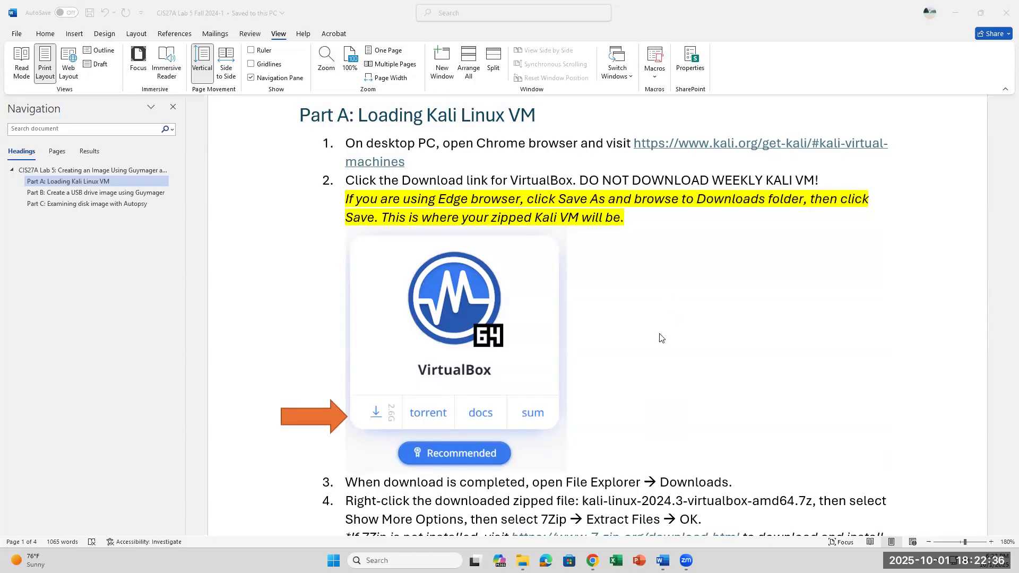
pyautogui.scroll(-1, 661, 338)
pyautogui.scroll(2, 661, 339)
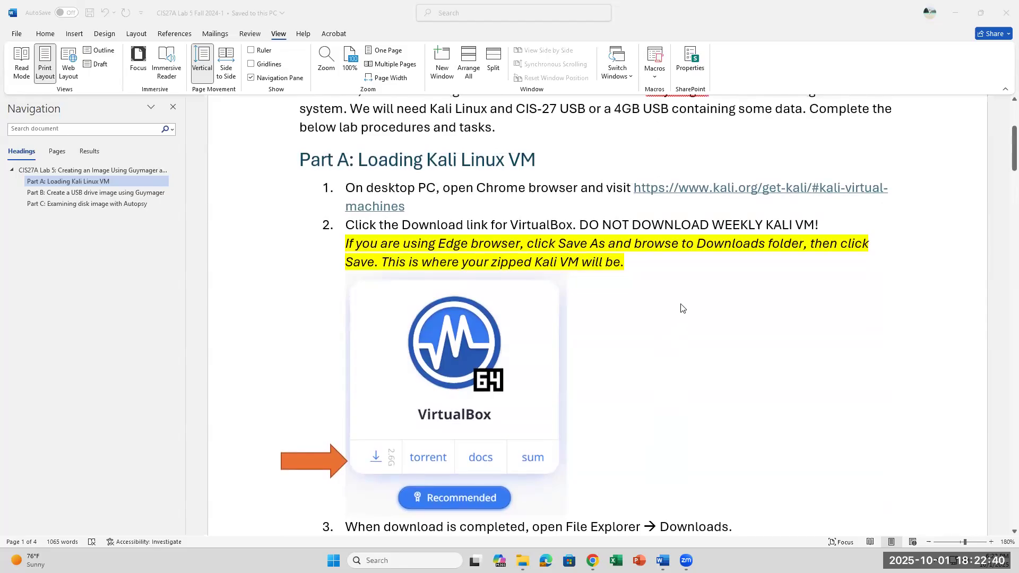
pyautogui.scroll(-1, 700, 287)
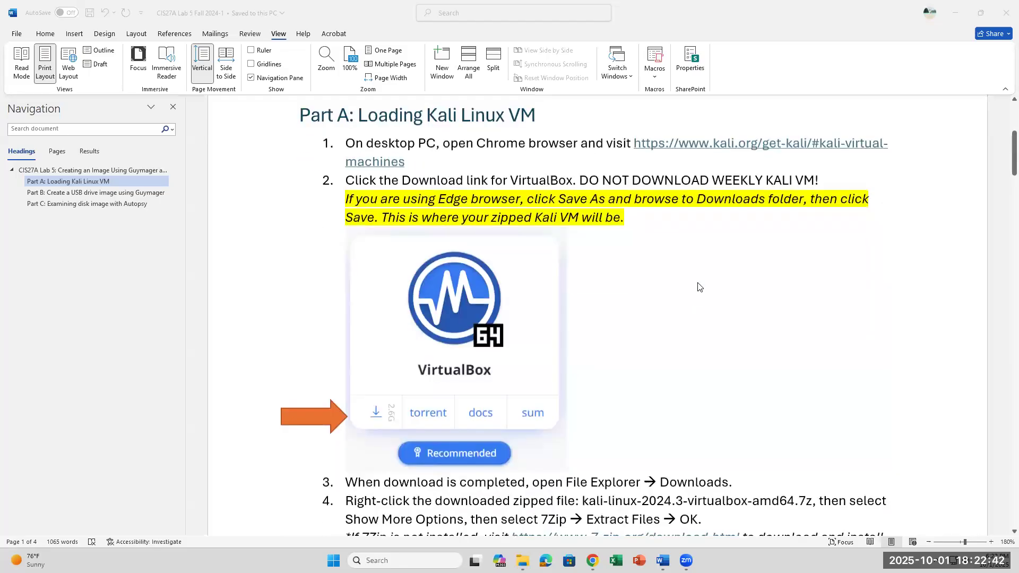
pyautogui.scroll(-1, 698, 287)
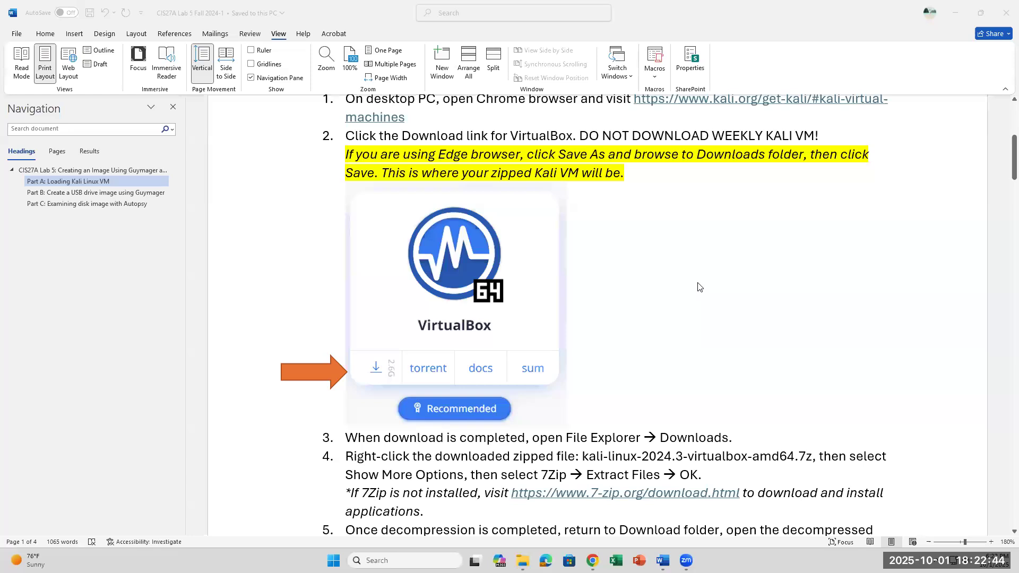
pyautogui.scroll(-1, 698, 287)
pyautogui.scroll(6, 699, 288)
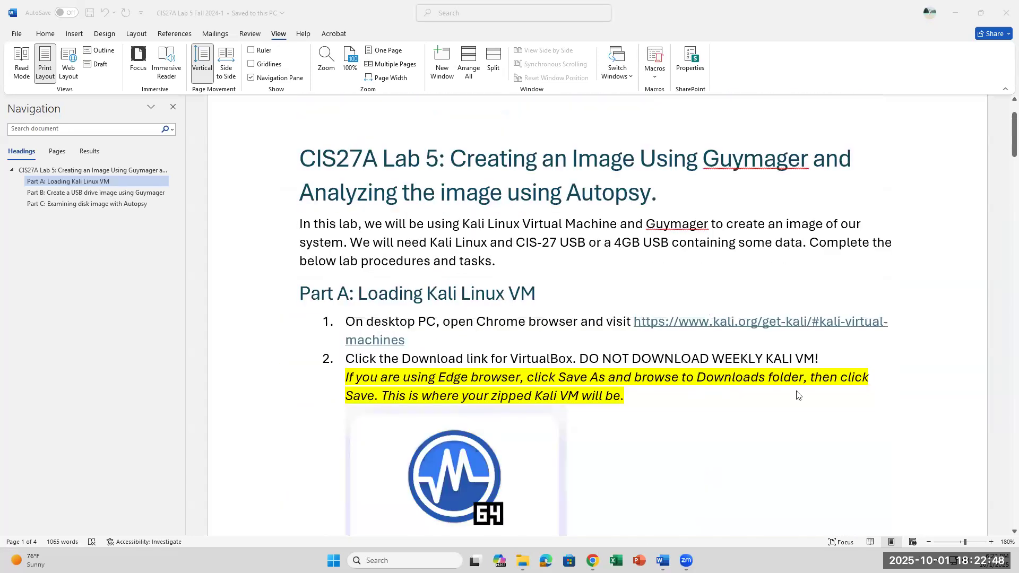
# - In Chrome, open the Get Kali page and scroll to the VirtualBox image under Pre-built VMs
pyautogui.moveTo(593, 562)
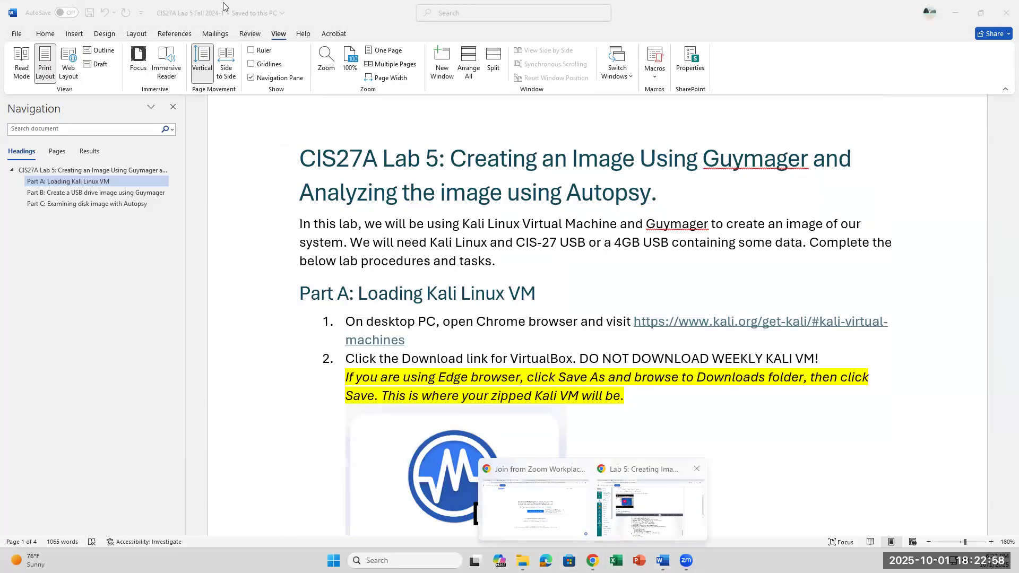
pyautogui.click(652, 504)
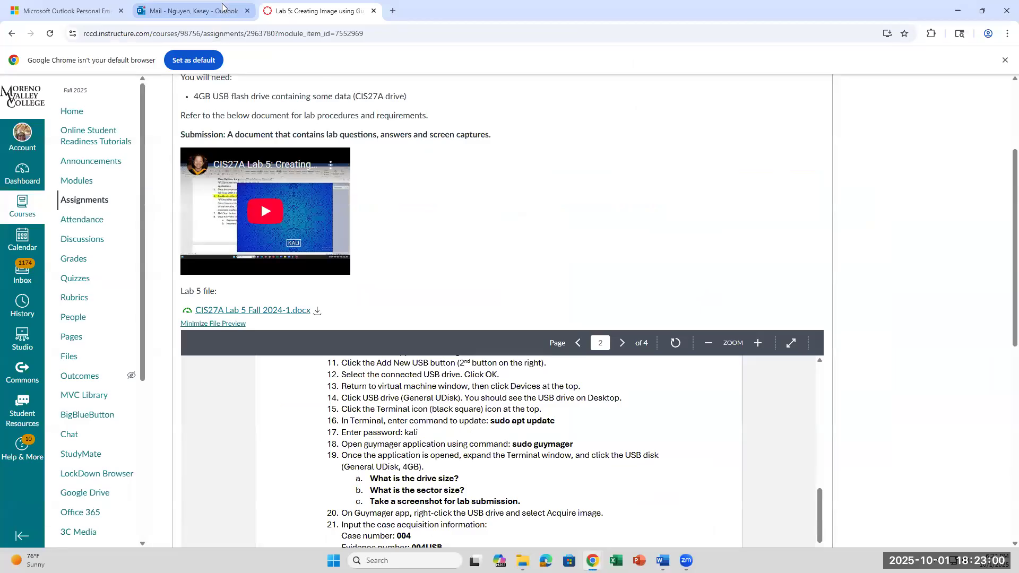
pyautogui.click(593, 561)
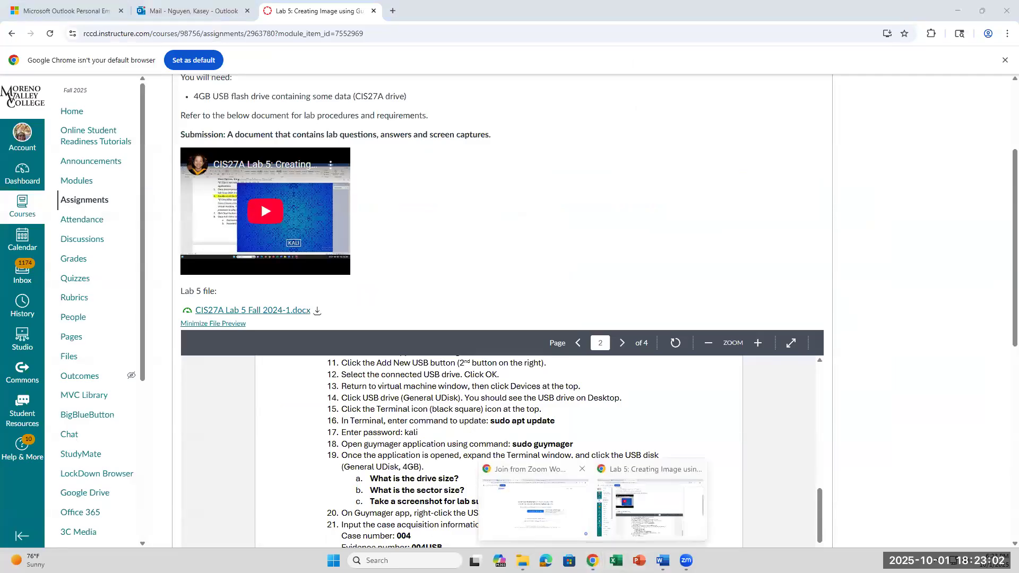
pyautogui.click(536, 507)
pyautogui.click(36, 15)
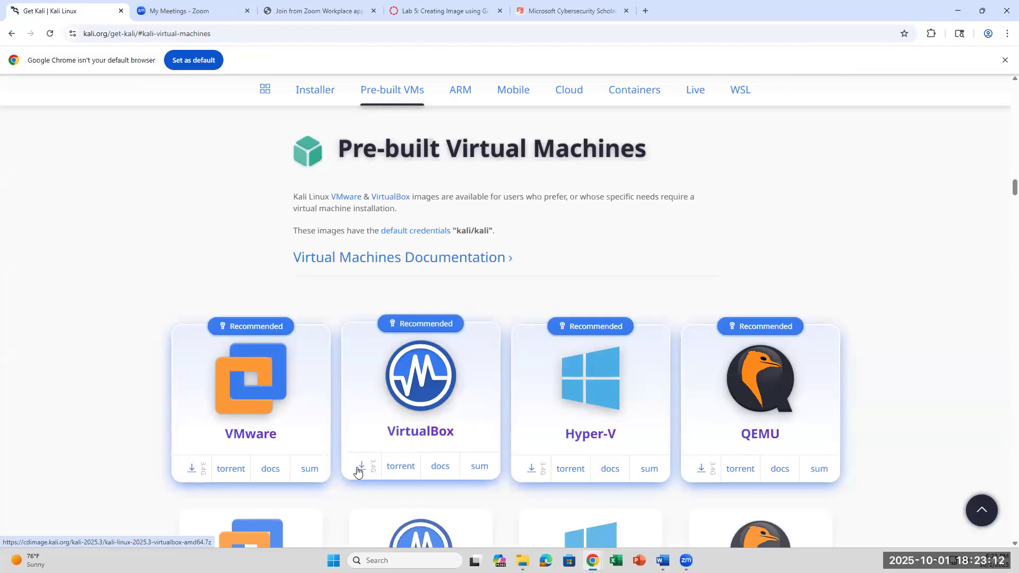
pyautogui.scroll(-1, 365, 458)
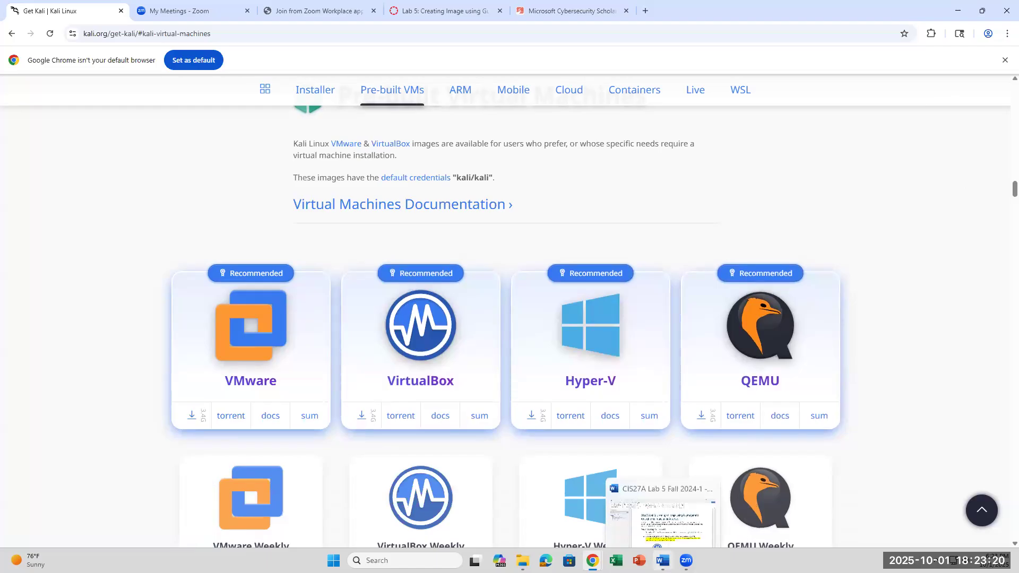
pyautogui.moveTo(523, 560)
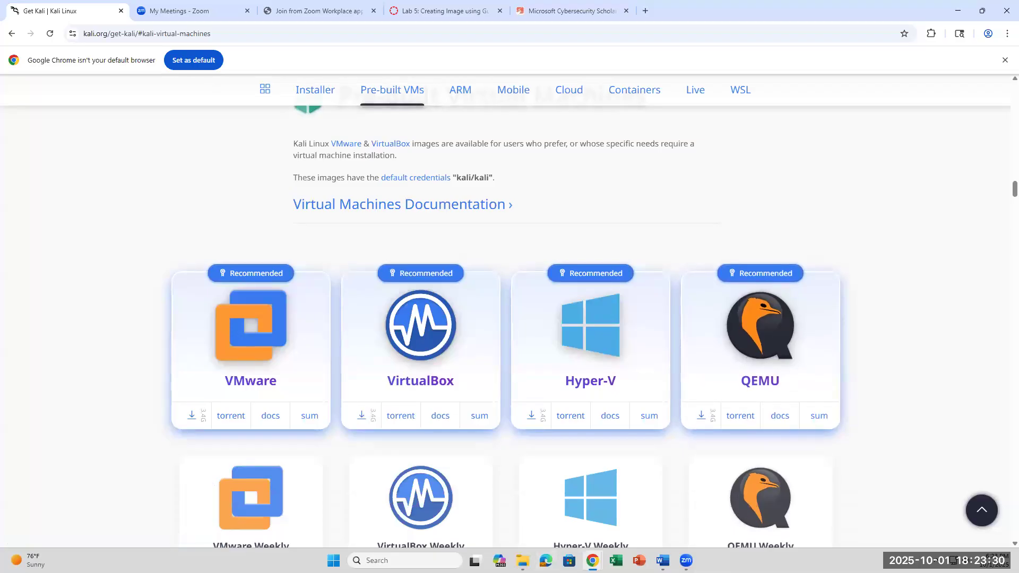
# - Show the Downloads folder in File Explorer and select the kali-linux-2025.3-virtualbox-amd64 archive
pyautogui.click(518, 554)
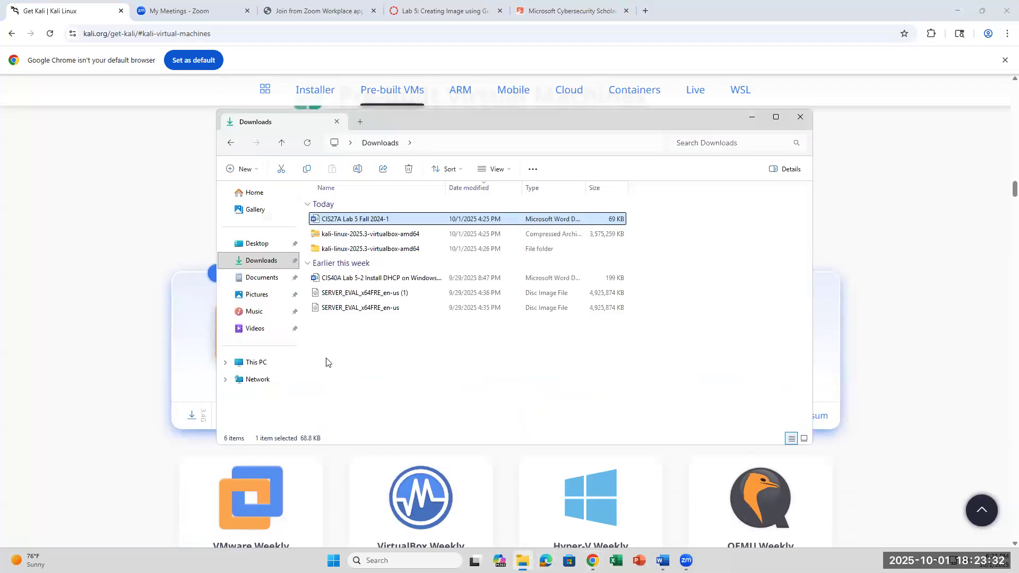
pyautogui.click(276, 266)
pyautogui.click(275, 266)
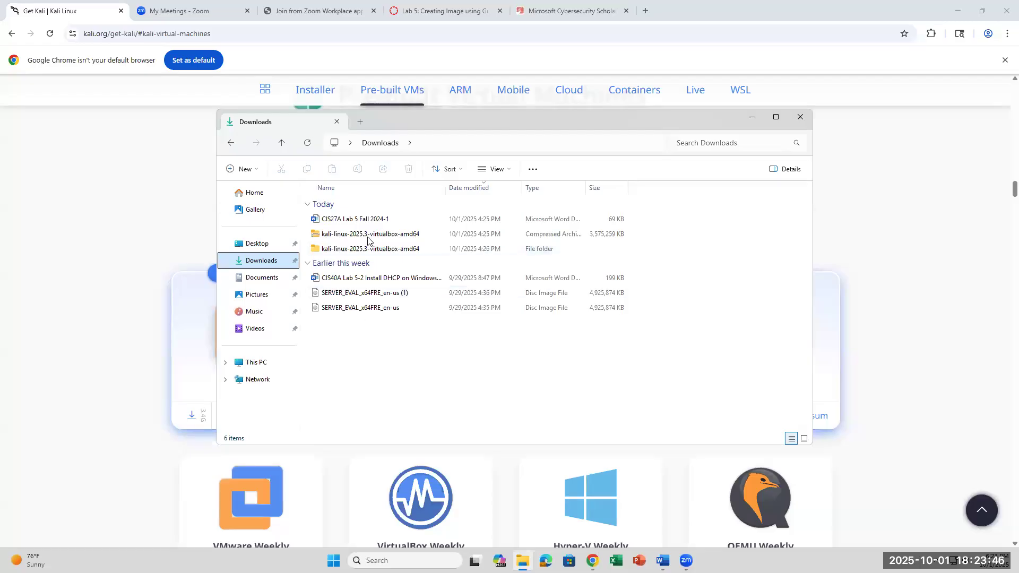
pyautogui.click(329, 236)
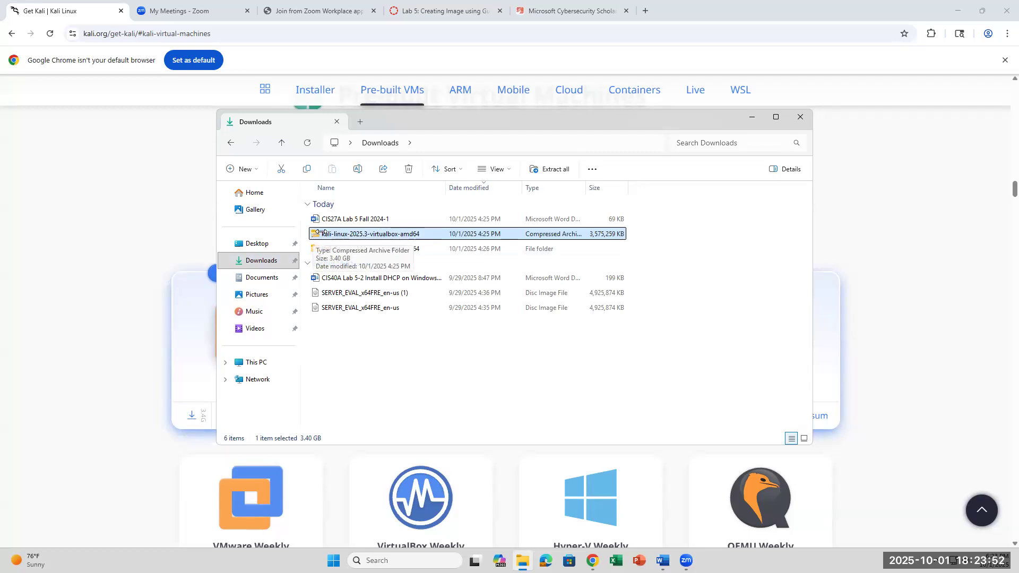
# - Browse the Kali archive's full right-click menu, dismiss it without extracting, and reselect the archive
pyautogui.rightClick(324, 232)
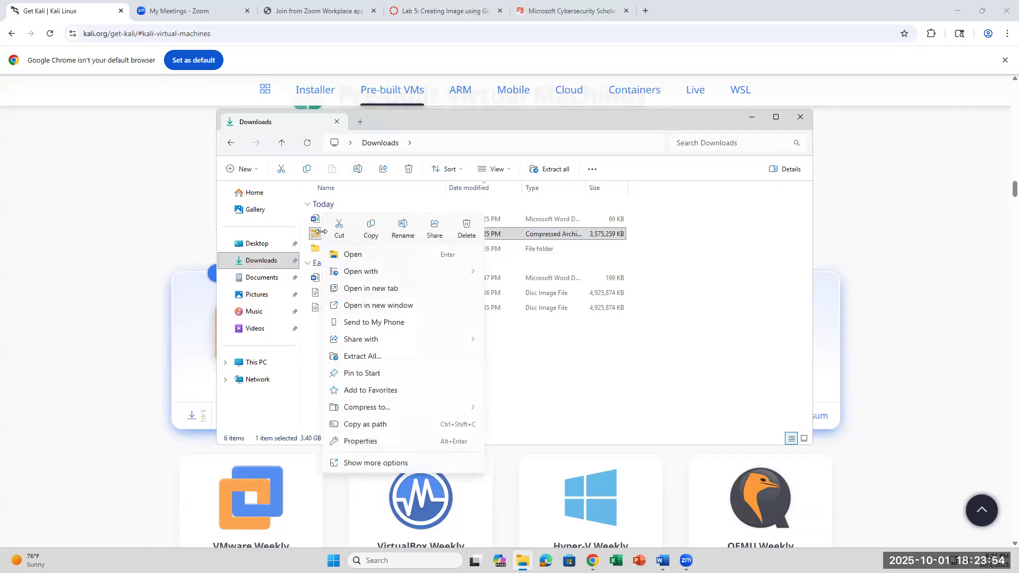
pyautogui.click(369, 464)
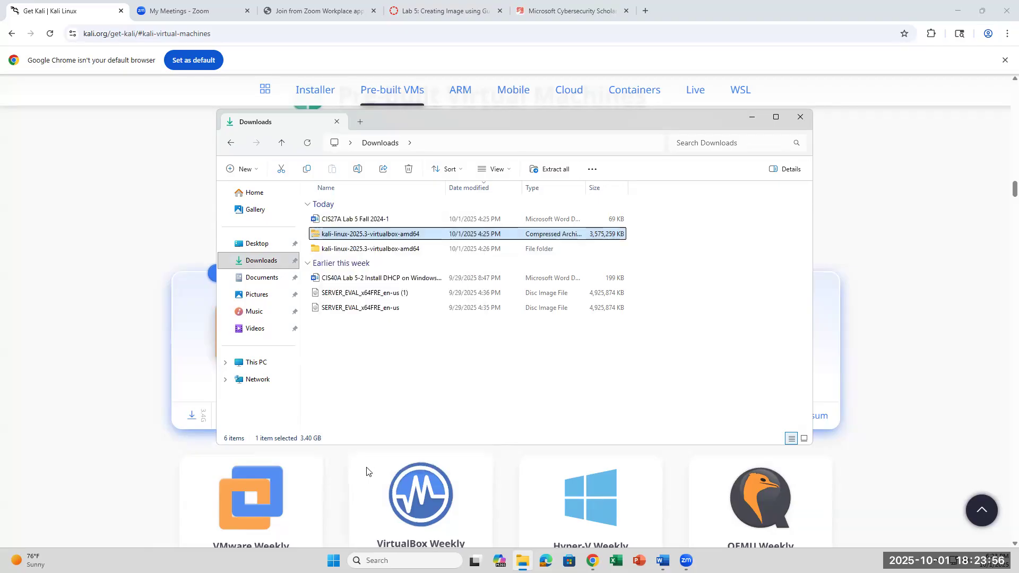
pyautogui.moveTo(380, 304)
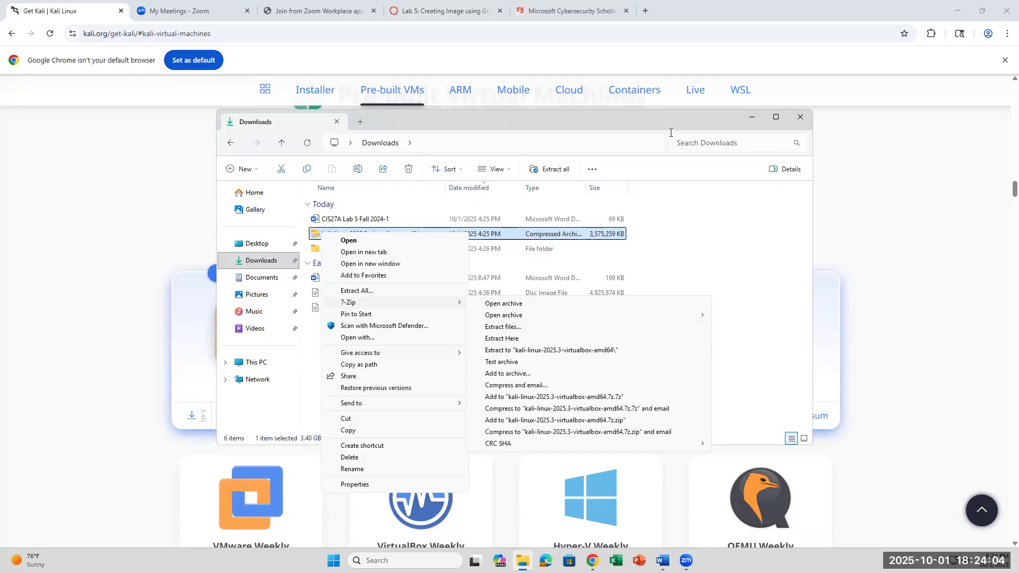
pyautogui.click(712, 241)
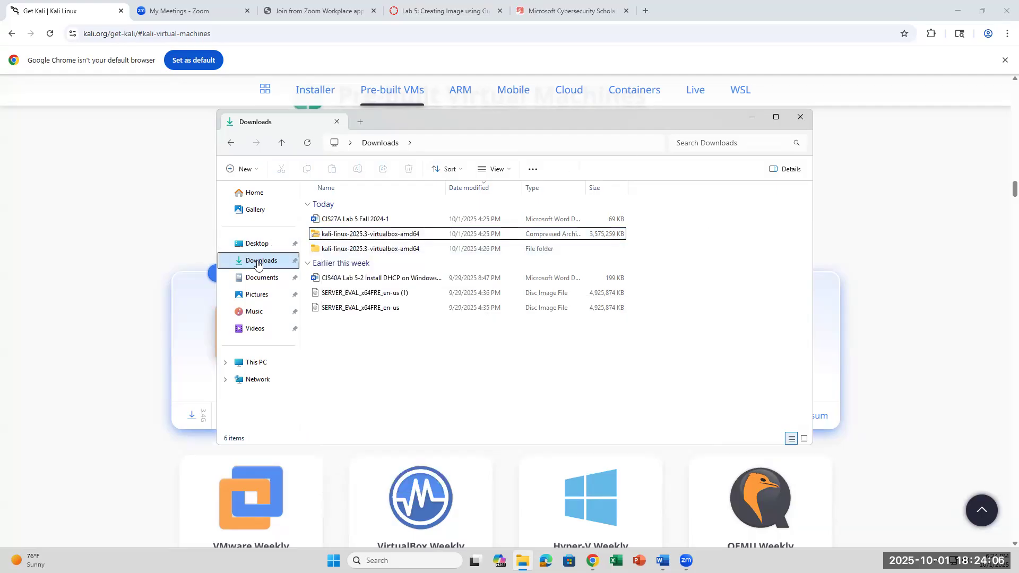
pyautogui.click(337, 239)
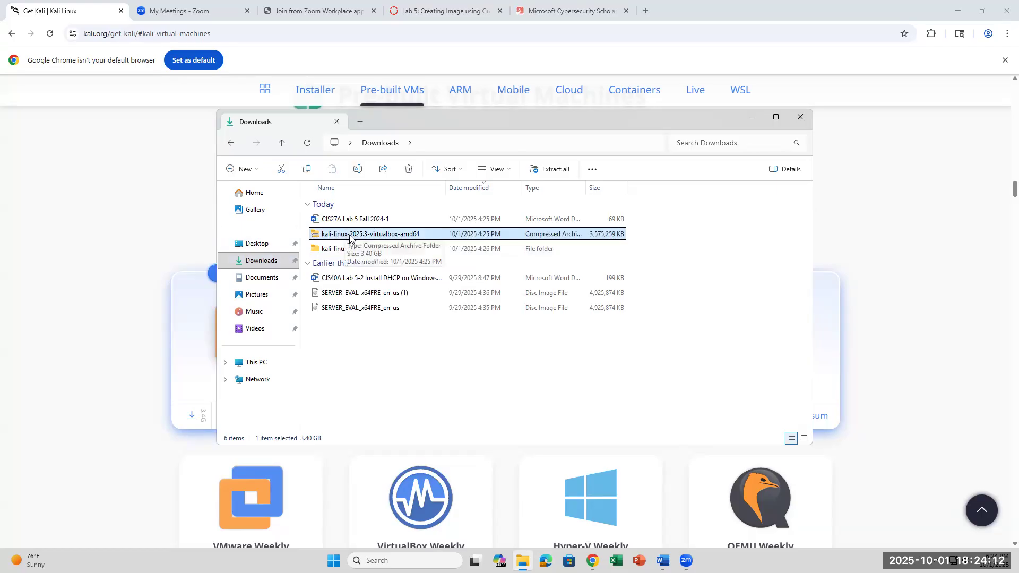
# - Check the archive's actions again, close them, and select the extracted kali-linux-2025.3-virtualbox-amd64 folder
pyautogui.rightClick(350, 239)
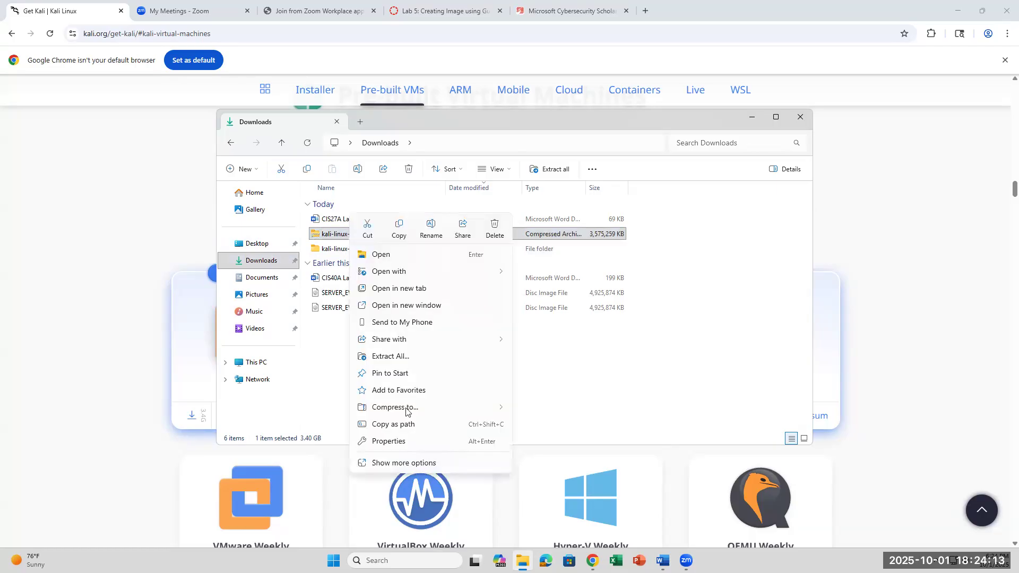
pyautogui.click(410, 464)
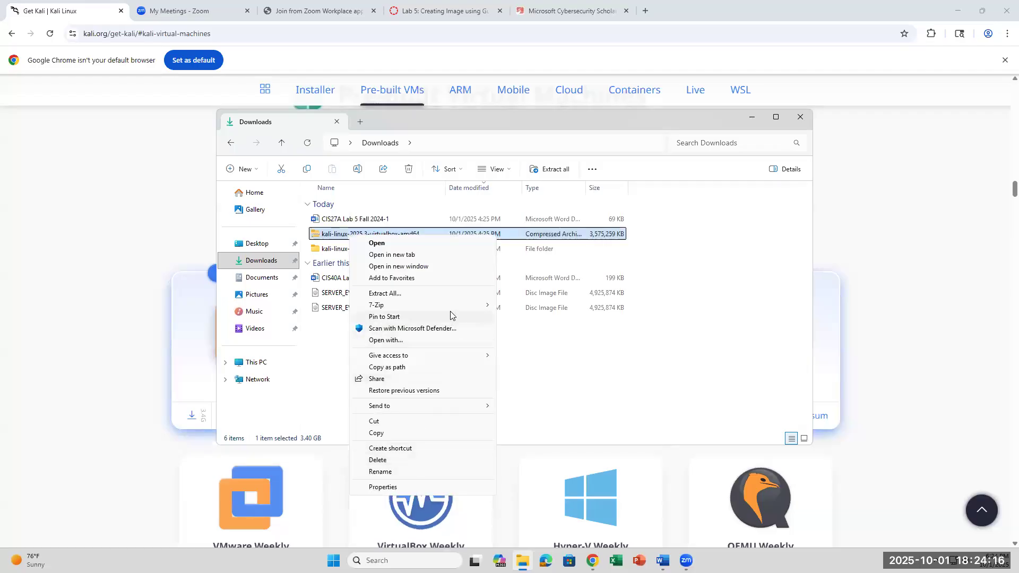
pyautogui.moveTo(451, 309)
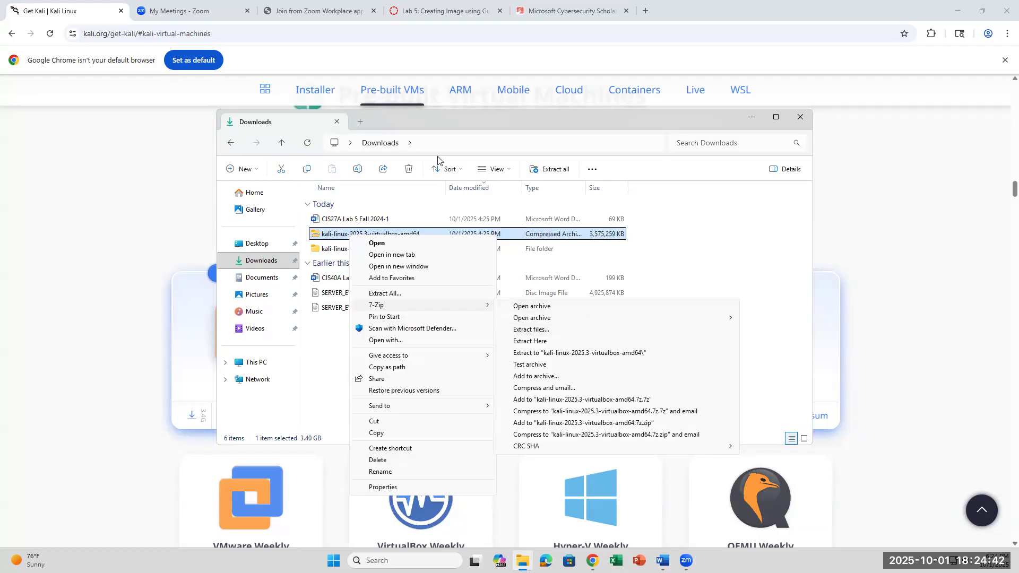
pyautogui.click(749, 246)
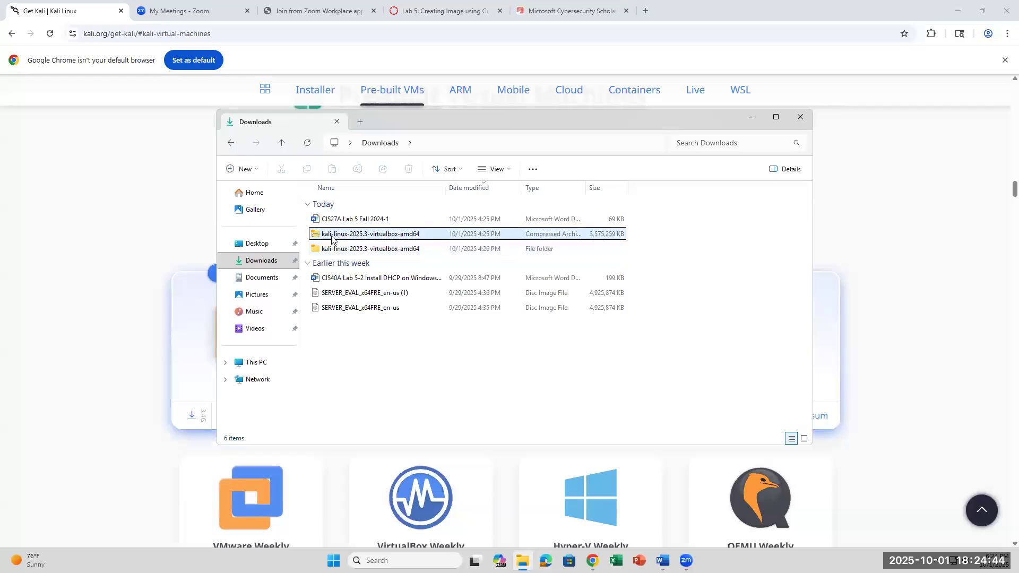
pyautogui.click(323, 250)
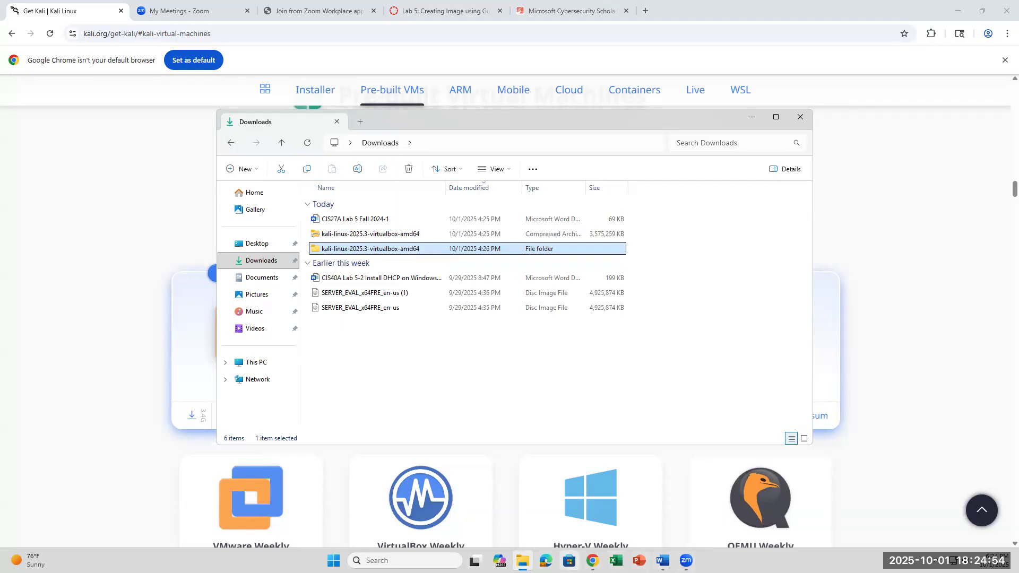
pyautogui.moveTo(663, 561)
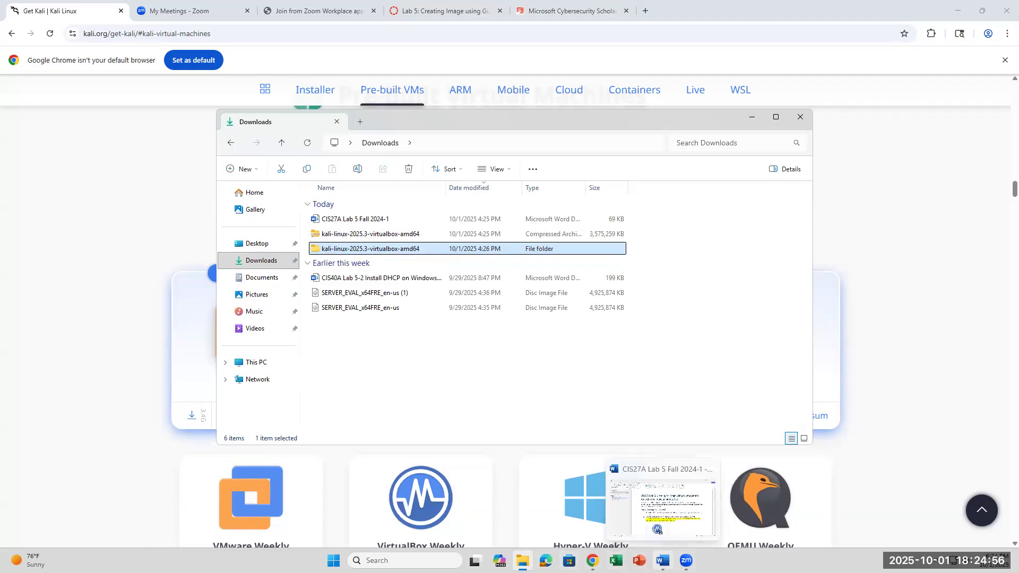
# - Search Windows for 'virtual' and launch Oracle VirtualBox
pyautogui.click(372, 561)
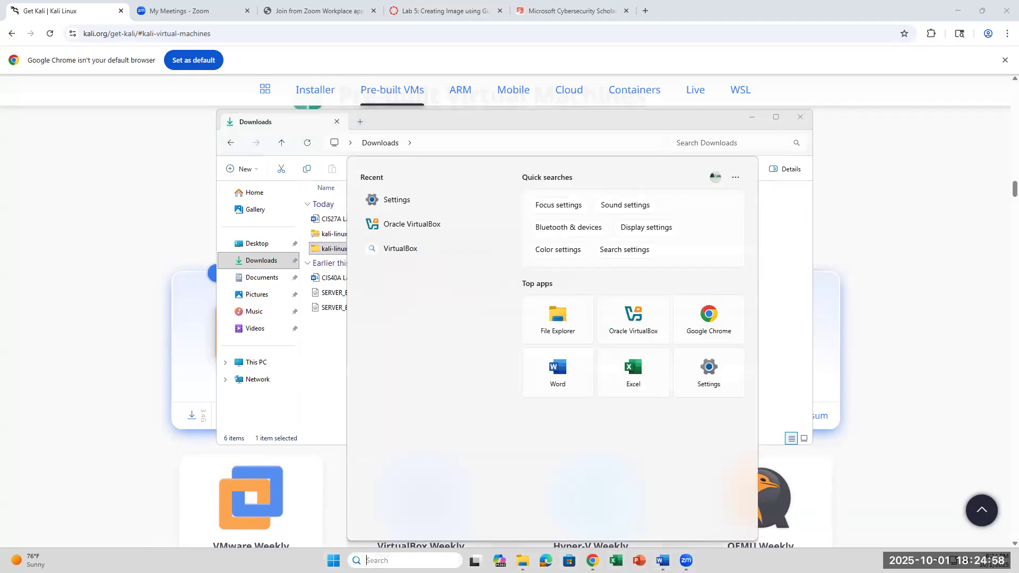
pyautogui.write('virtual')
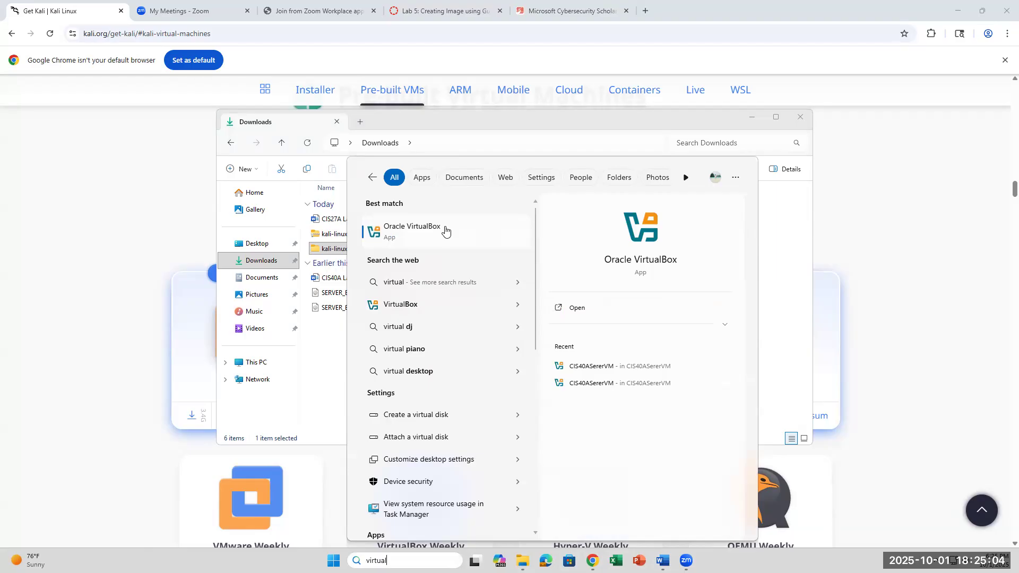
pyautogui.click(447, 232)
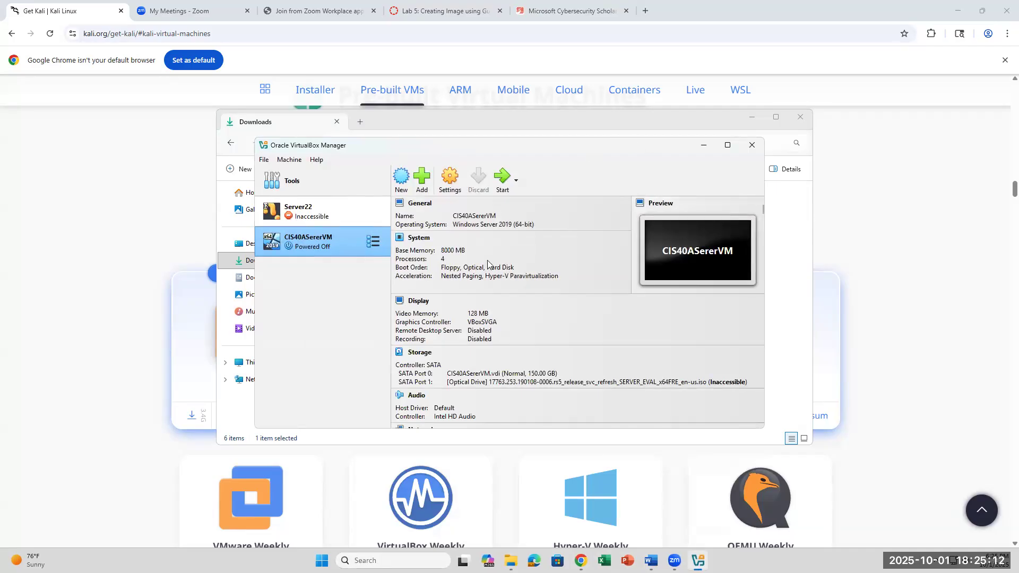
# - Add the existing Kali machine from Downloads > kali-linux-2025.3-virtualbox-amd64 into VirtualBox Manager
pyautogui.moveTo(591, 151); pyautogui.dragTo(702, 169)
pyautogui.click(538, 201)
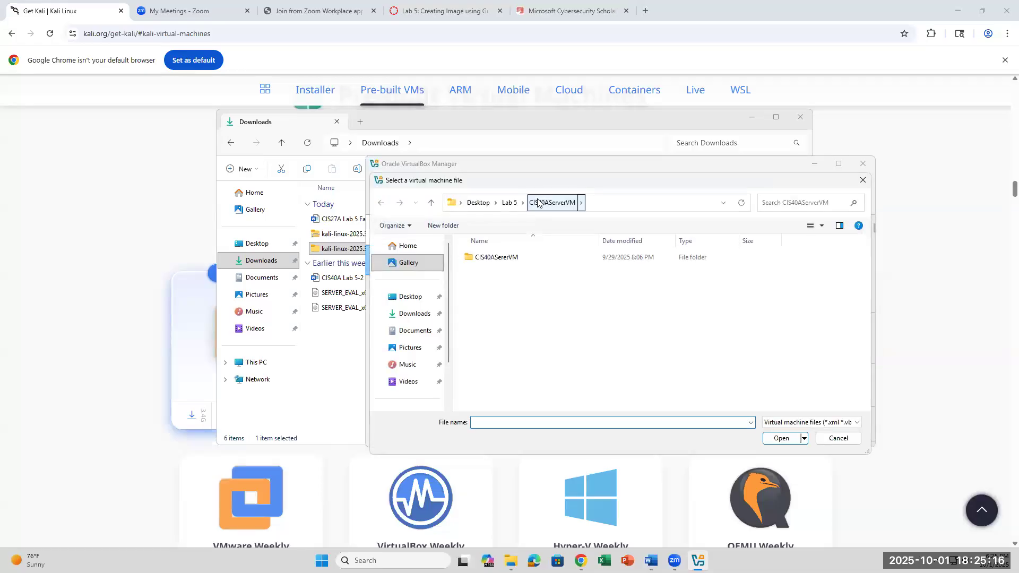
pyautogui.click(422, 315)
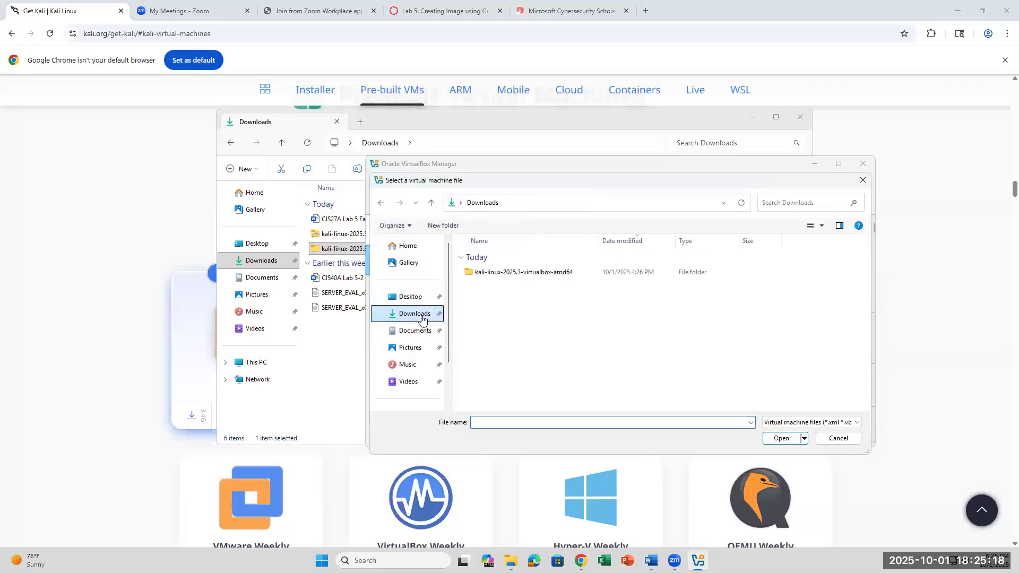
pyautogui.doubleClick(526, 275)
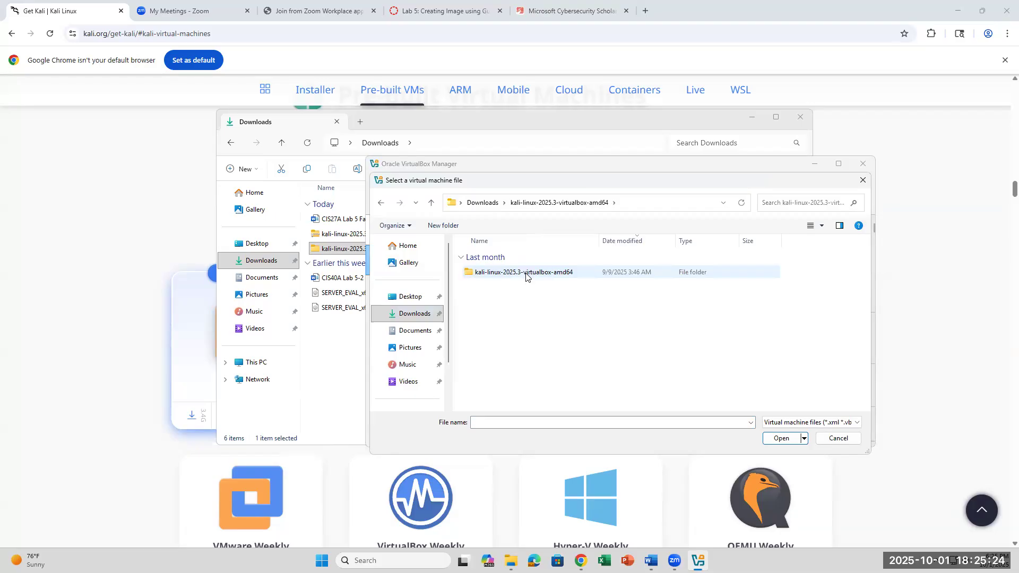
pyautogui.doubleClick(527, 273)
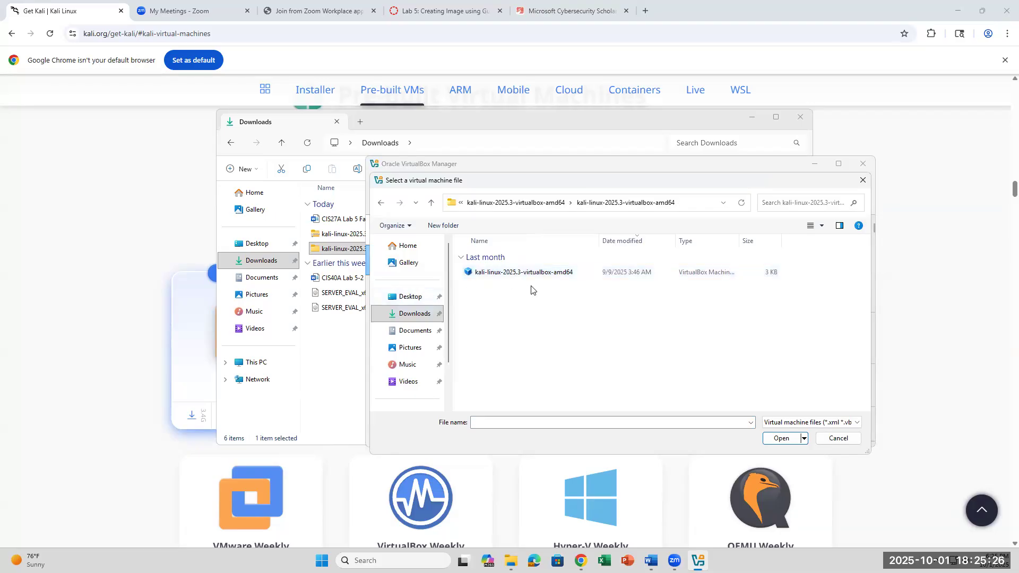
pyautogui.click(546, 274)
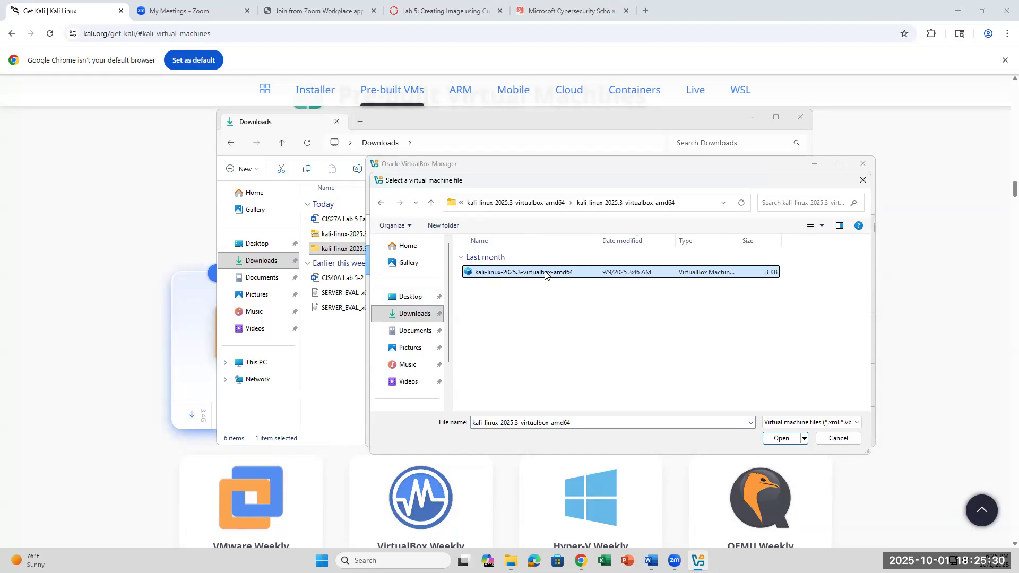
pyautogui.click(777, 441)
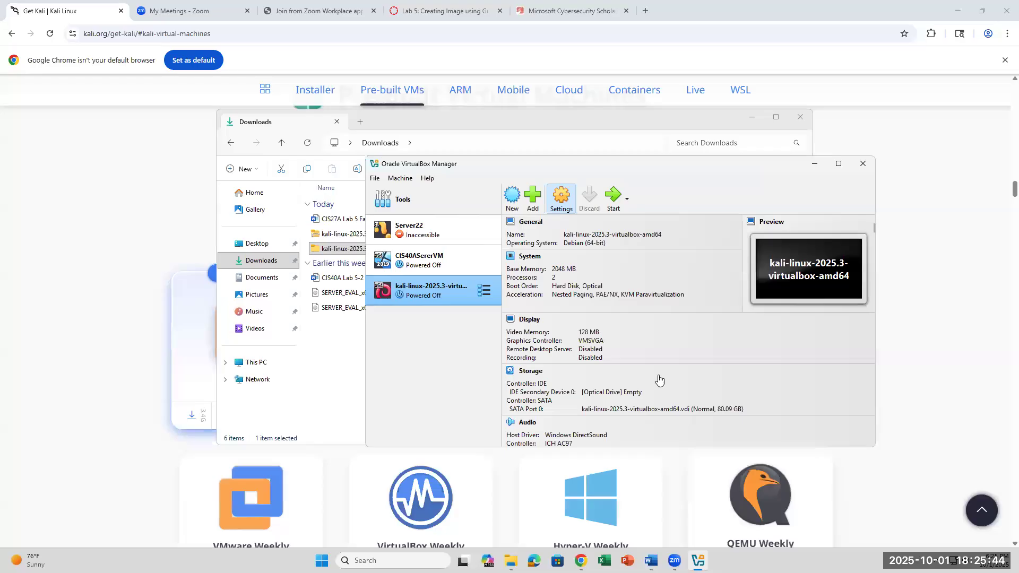
# - Raise the Kali VM's base memory from 2048 to 8000 MB and its processors from 2 to 4
pyautogui.hotkey('ctrl', 's')
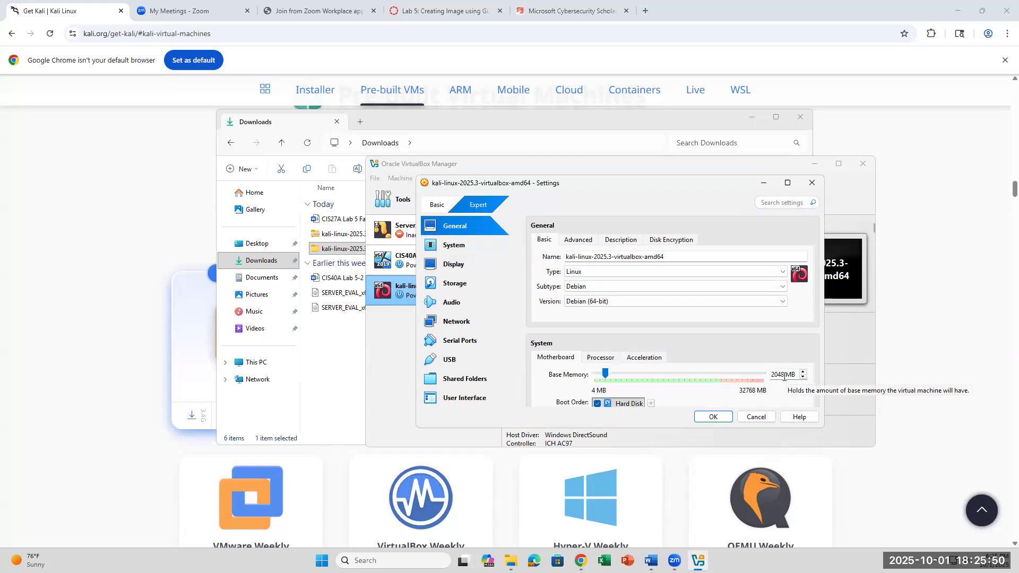
pyautogui.moveTo(784, 377); pyautogui.dragTo(770, 378)
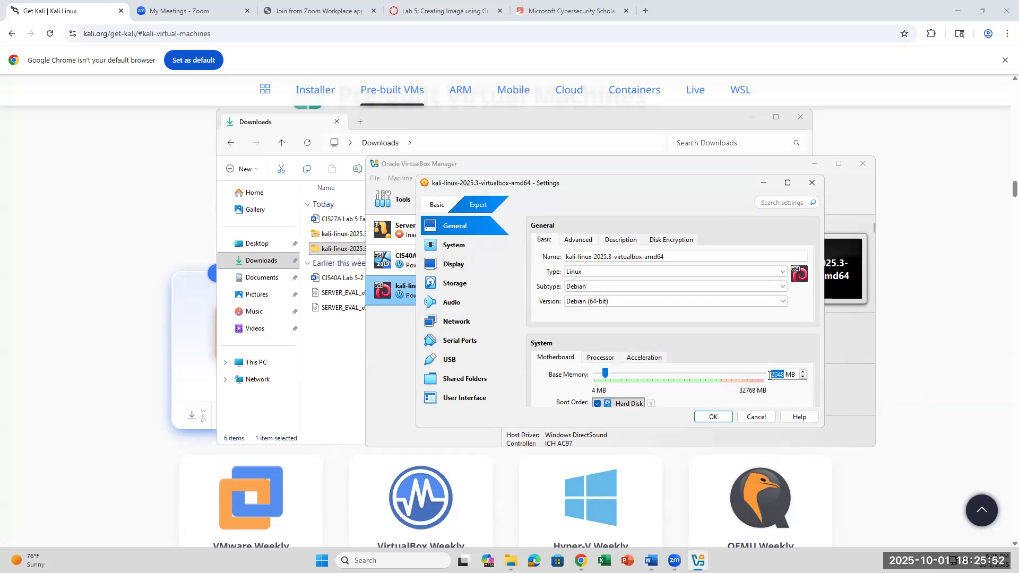
pyautogui.write('8000')
pyautogui.moveTo(783, 374); pyautogui.dragTo(771, 374)
pyautogui.click(600, 359)
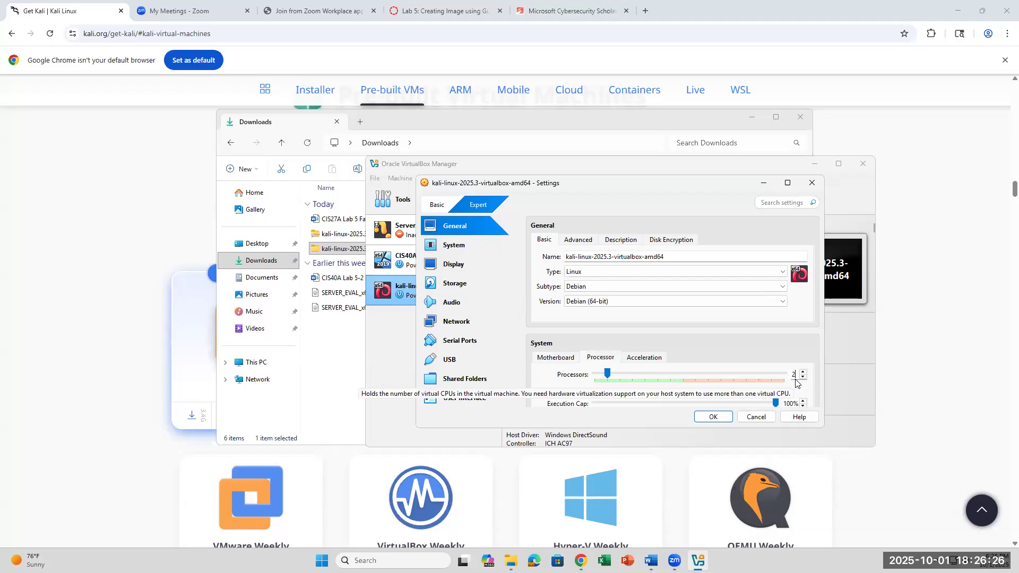
pyautogui.press('BackSpace')
pyautogui.write('4')
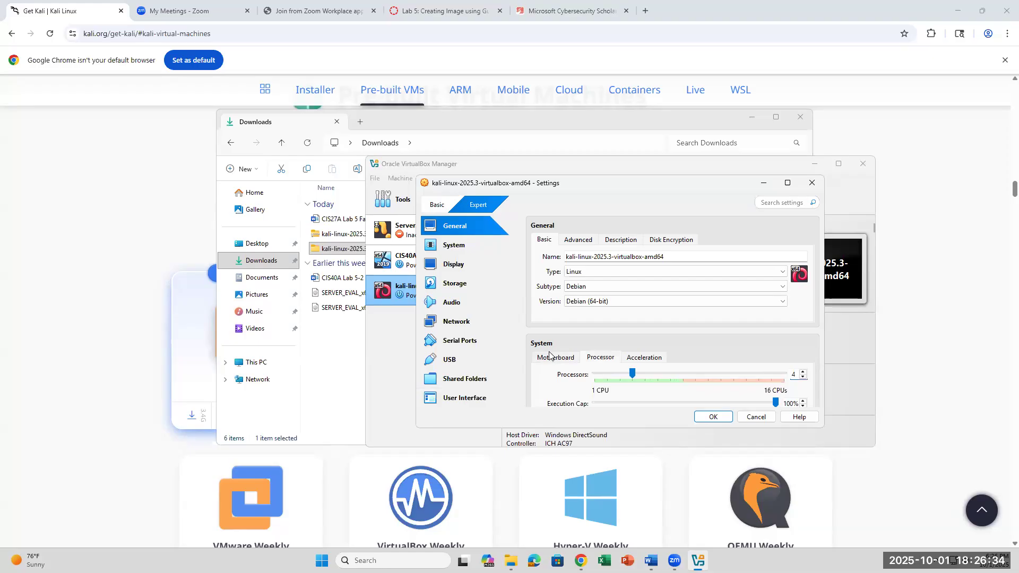
pyautogui.click(715, 417)
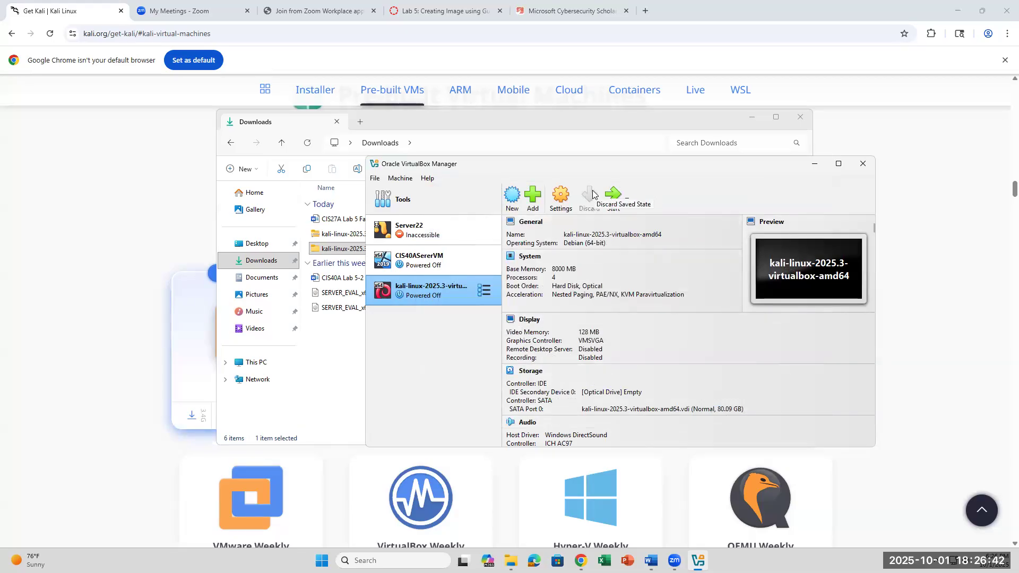
# - Confirm the Kali VM's Processor setting shows 4, then boot the VM
pyautogui.click(562, 198)
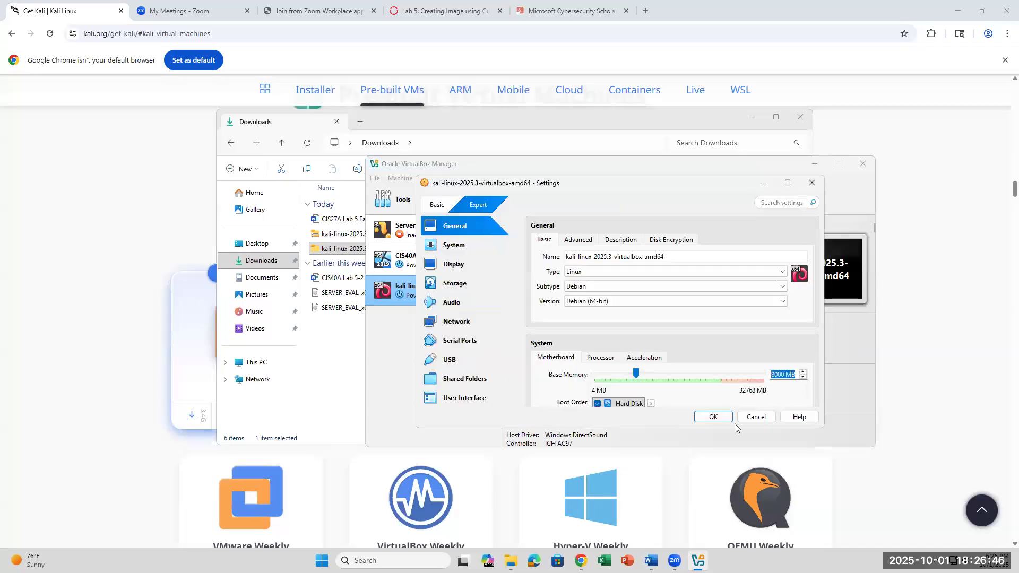
pyautogui.click(601, 359)
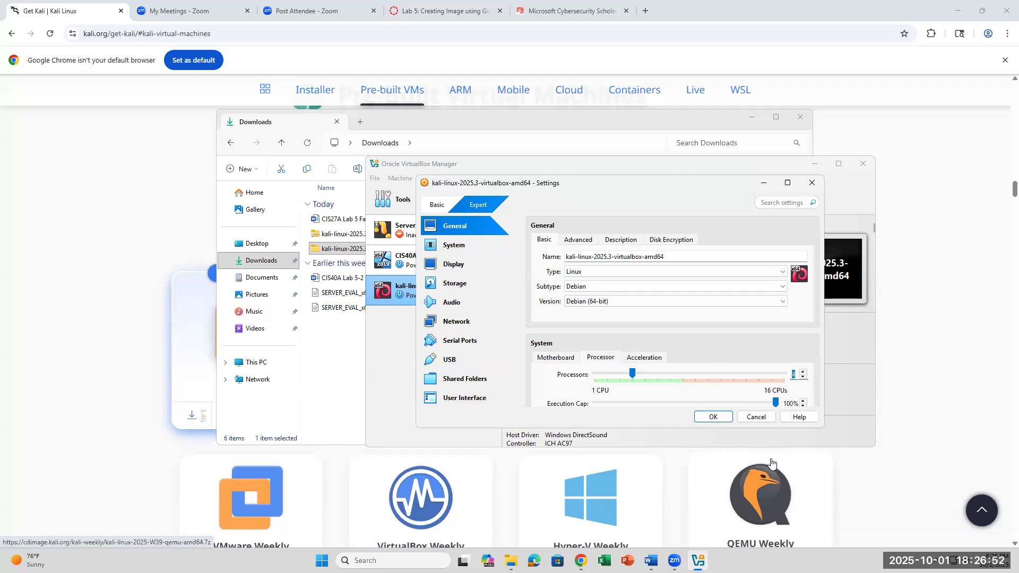
pyautogui.click(713, 416)
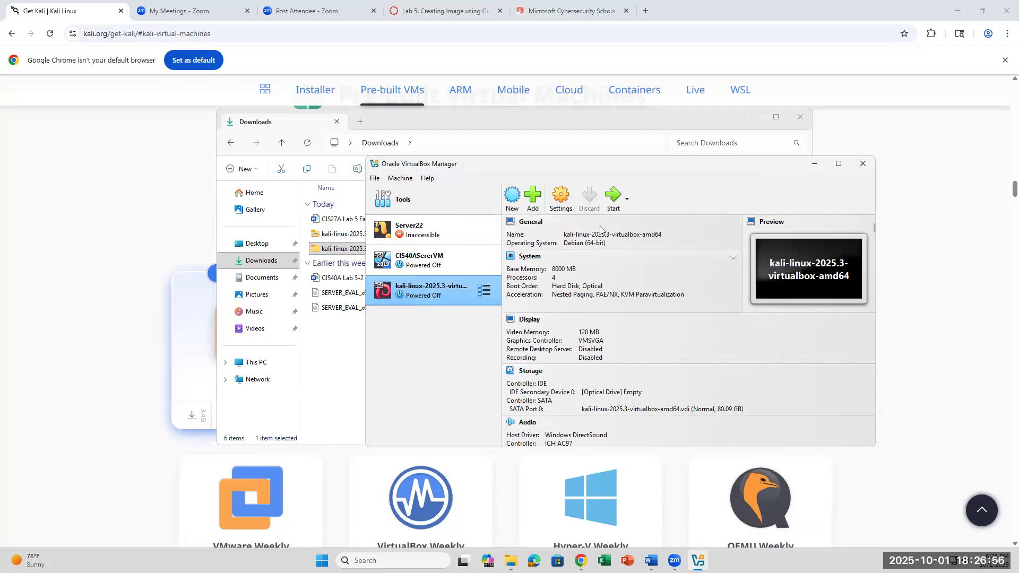
pyautogui.click(615, 203)
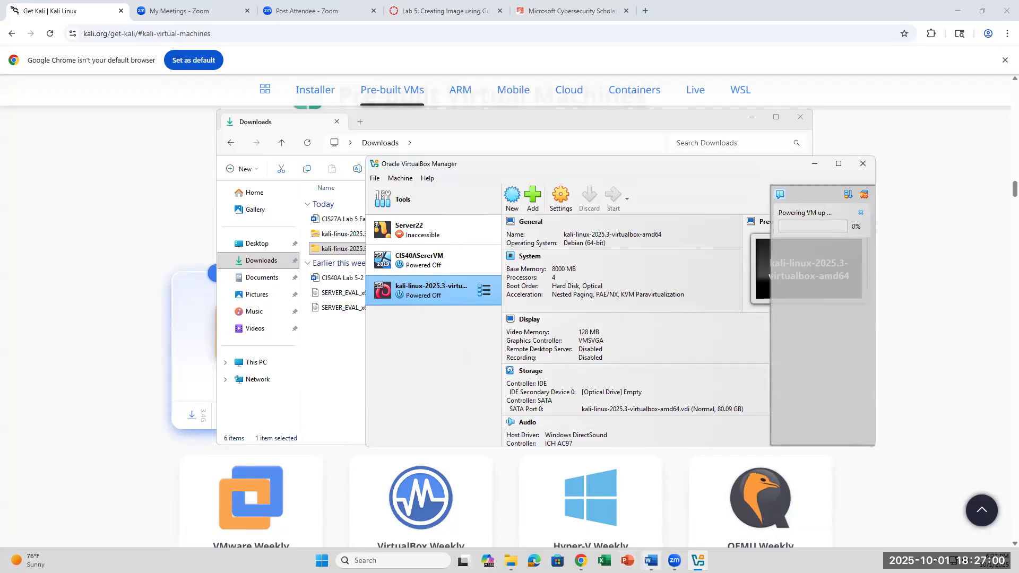
pyautogui.click(651, 561)
# - Read down the Word handout to Part B's login and Guymager steps, then return to VirtualBox Manager
pyautogui.scroll(-5, 742, 454)
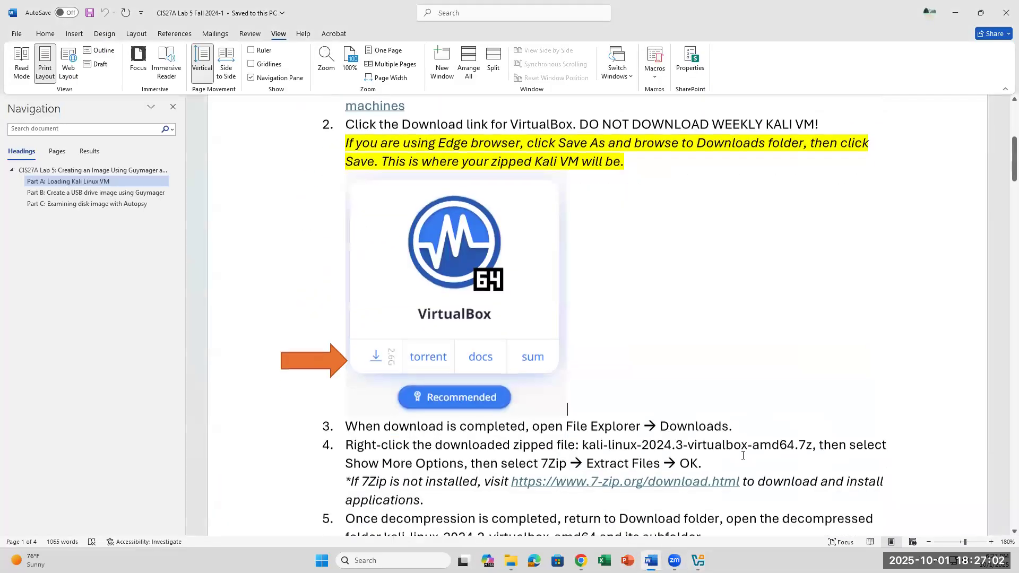
pyautogui.scroll(-3, 743, 456)
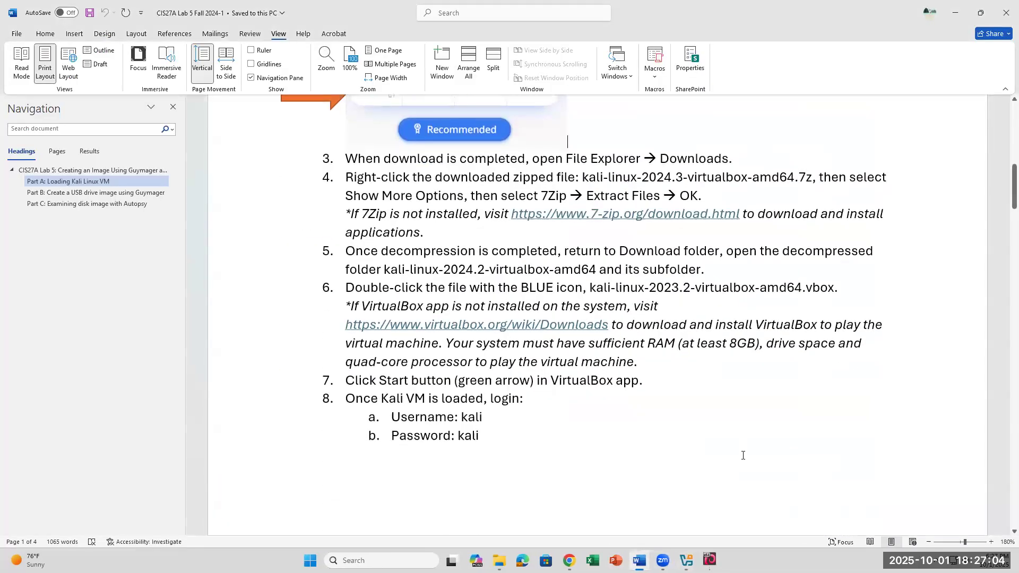
pyautogui.scroll(-3, 750, 429)
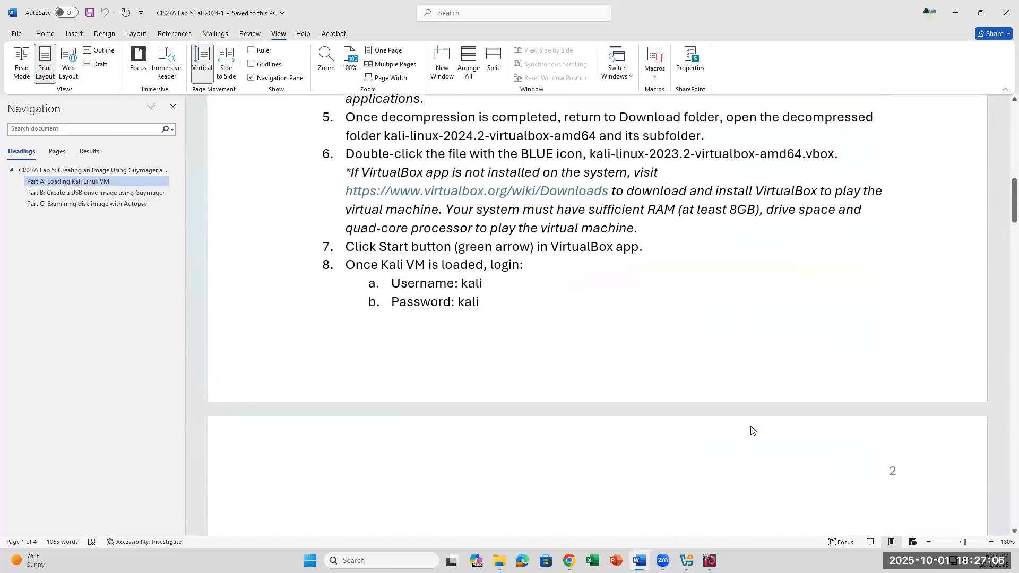
pyautogui.tripleClick(472, 284)
pyautogui.click(492, 309)
pyautogui.scroll(-5, 723, 333)
pyautogui.scroll(-1, 723, 332)
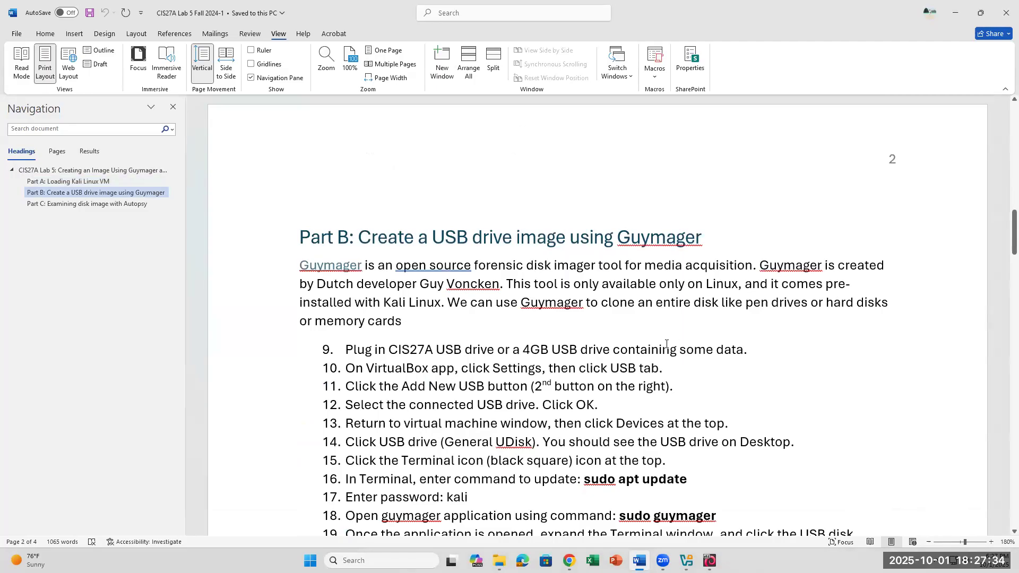
pyautogui.scroll(-2, 667, 344)
pyautogui.scroll(3, 668, 345)
pyautogui.scroll(-2, 670, 346)
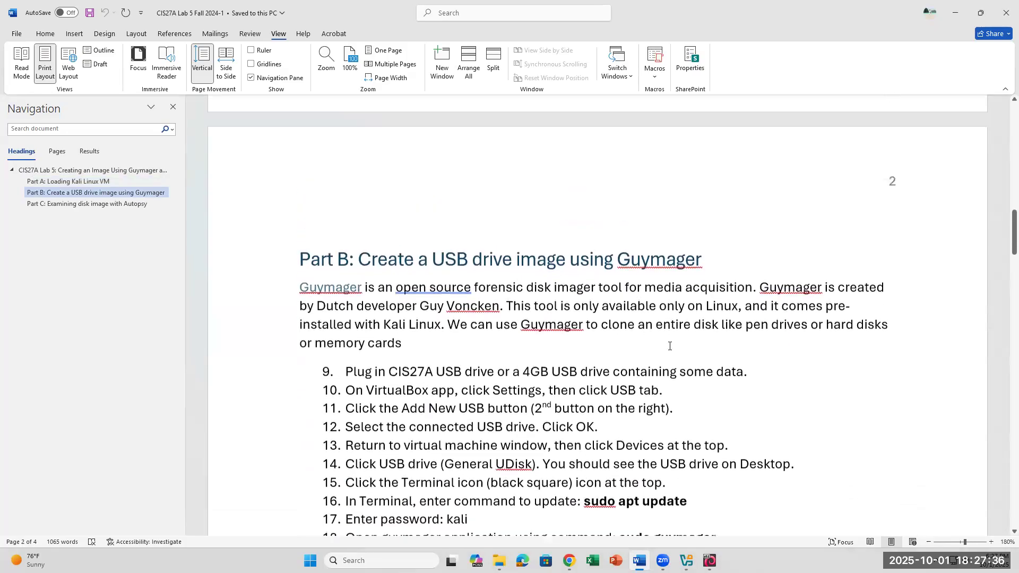
pyautogui.scroll(-1, 670, 346)
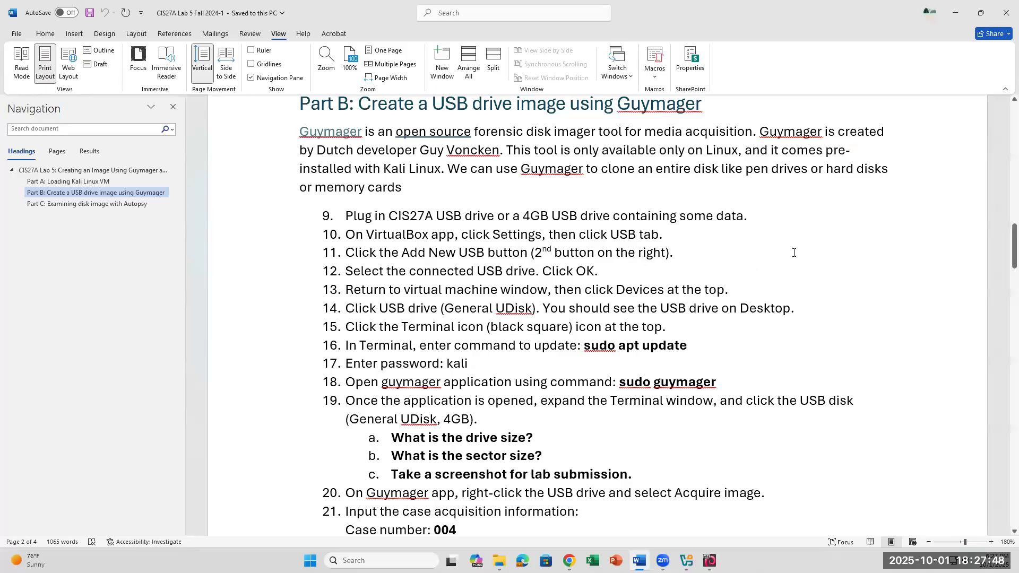
pyautogui.click(686, 561)
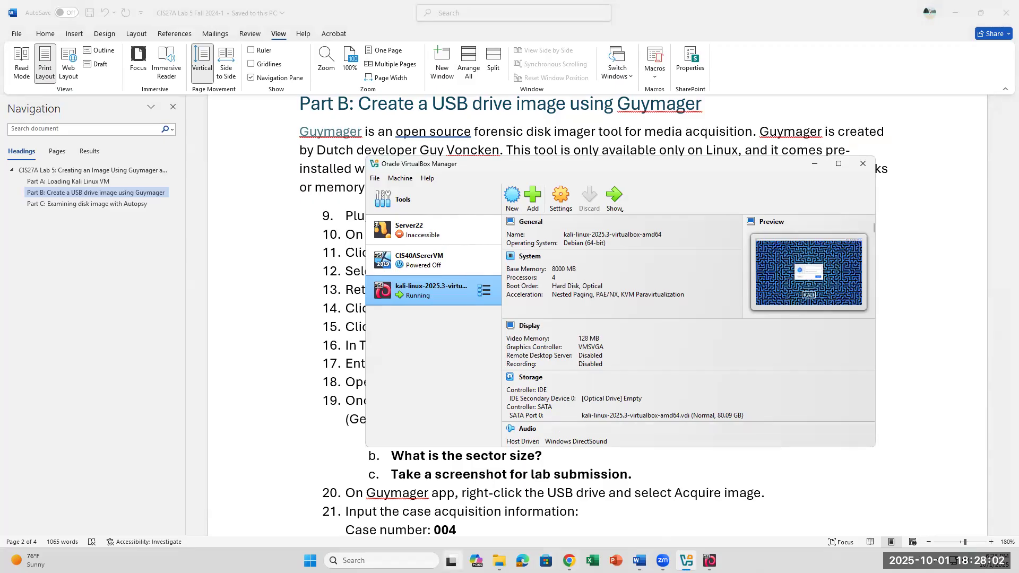
# - Show the running Kali VM and log in with its username and password
pyautogui.click(230, 344)
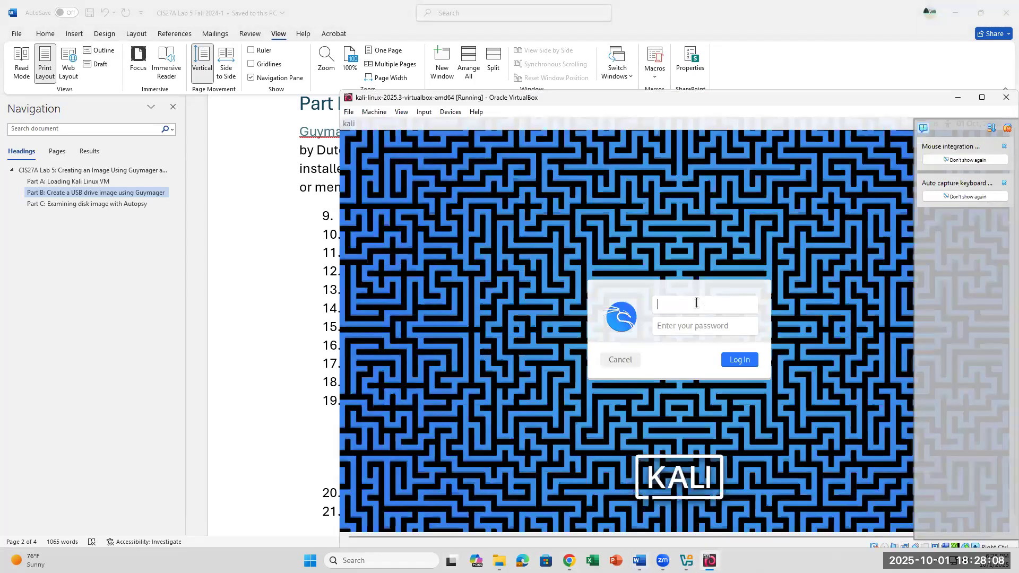
pyautogui.write('kali')
pyautogui.press('Tab')
pyautogui.write('kali')
pyautogui.press('Return')
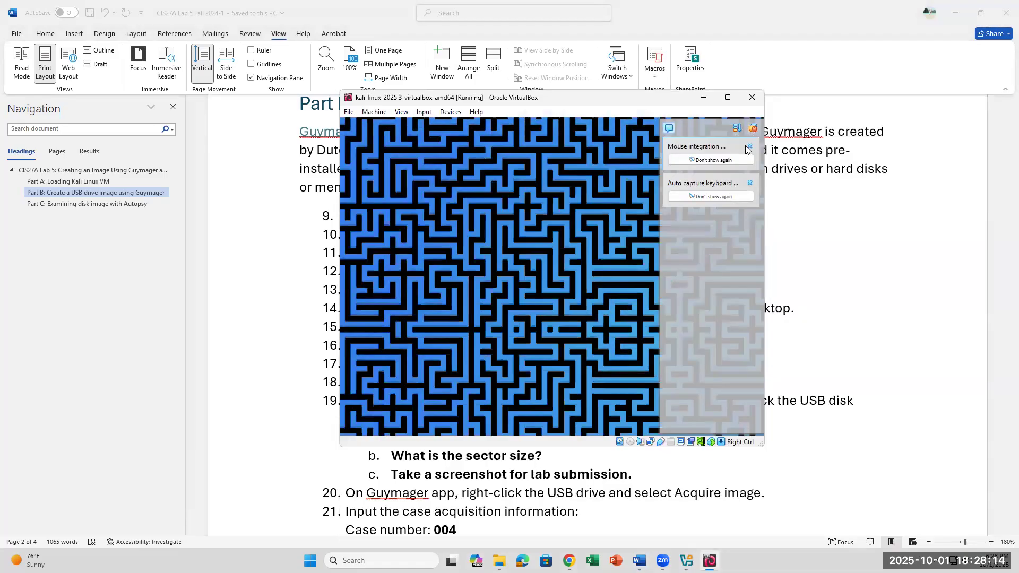
# - Dismiss the mouse integration and keyboard capture notices, then minimize the VM window
pyautogui.moveTo(750, 168)
pyautogui.click(750, 146)
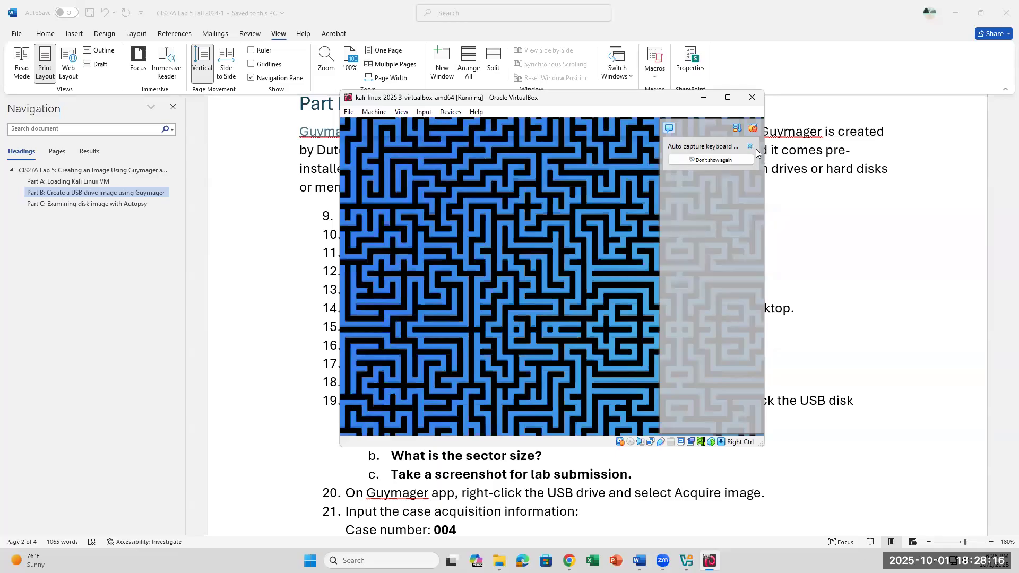
pyautogui.click(750, 146)
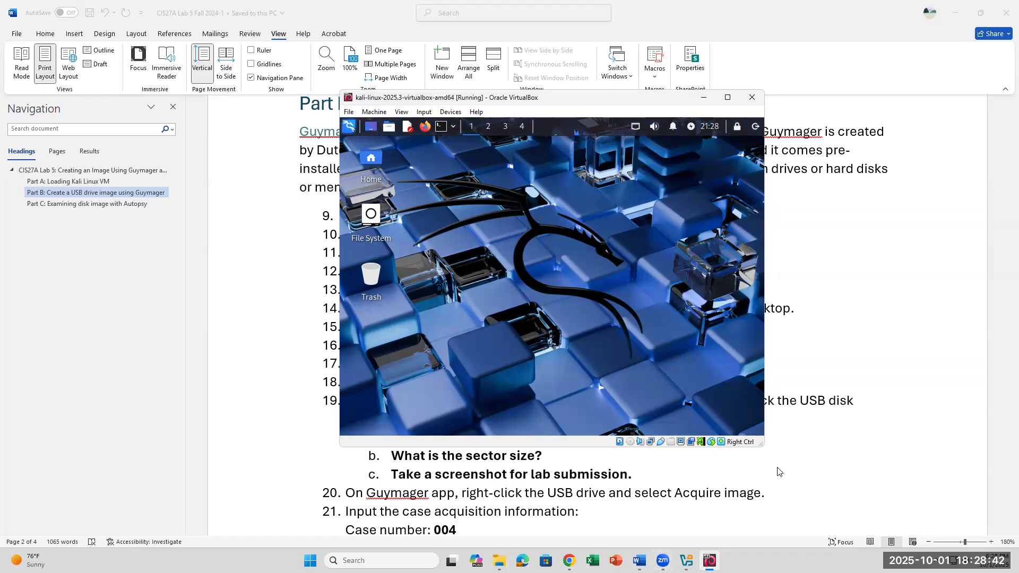
pyautogui.click(639, 561)
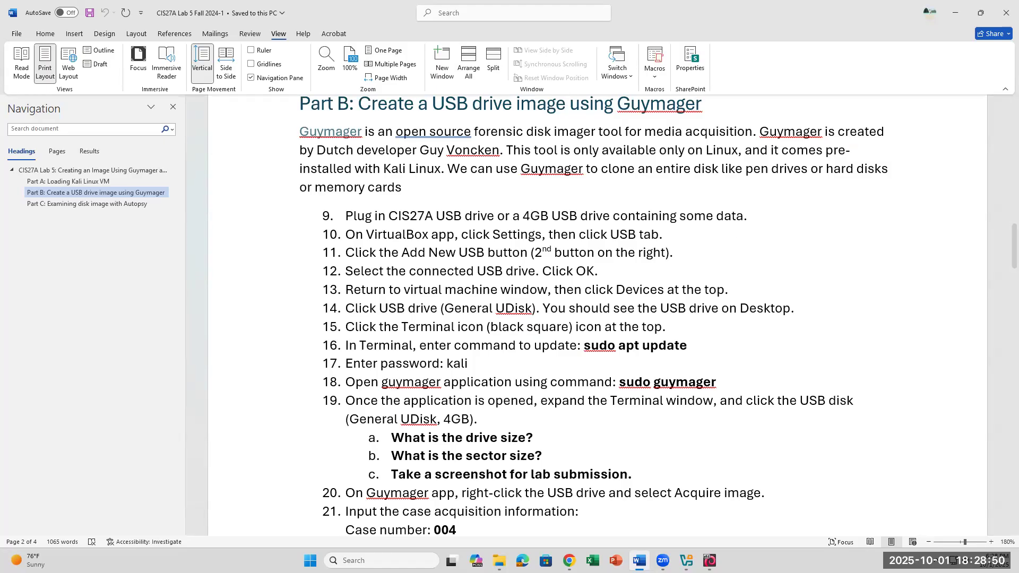
# - Attach the General UDisk [0100] USB drive to the Kali VM via Devices > USB and verify it's ticked
pyautogui.click(710, 561)
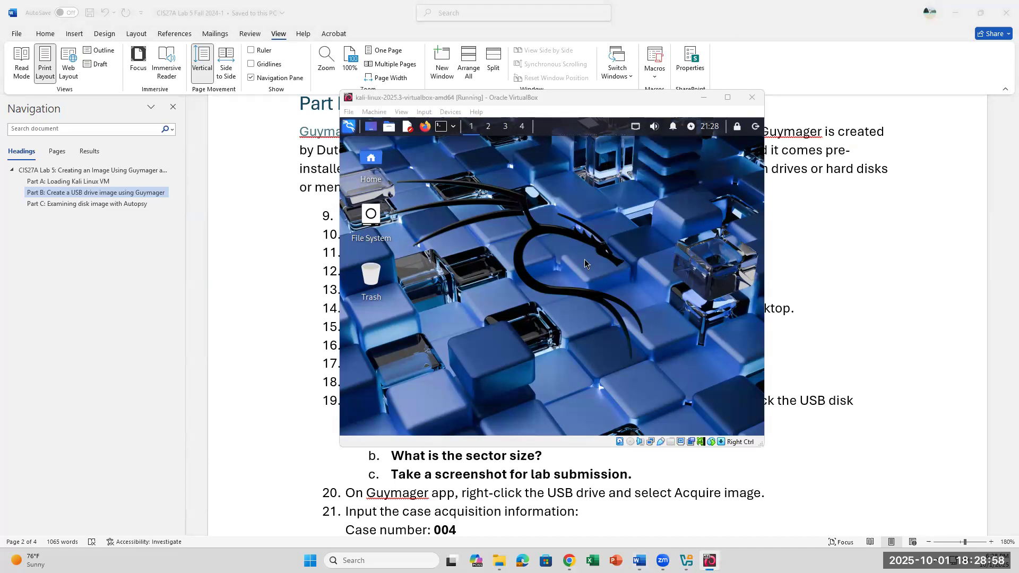
pyautogui.click(451, 113)
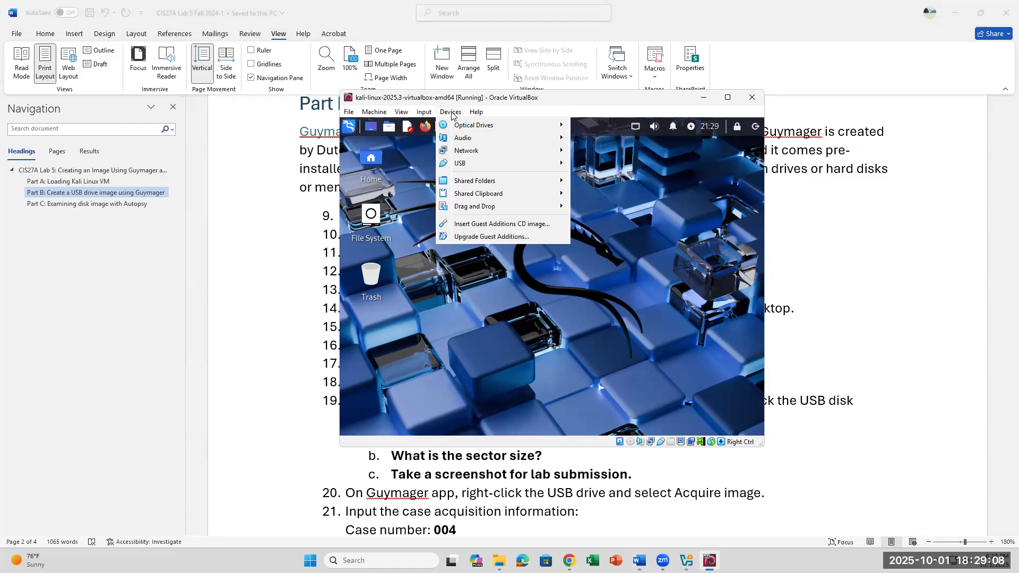
pyautogui.moveTo(462, 166)
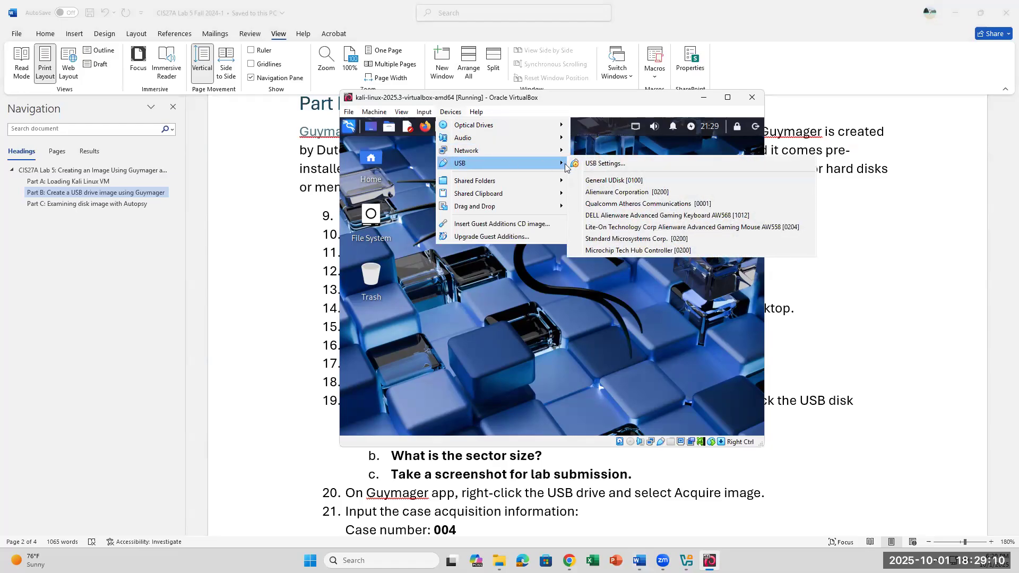
pyautogui.click(614, 181)
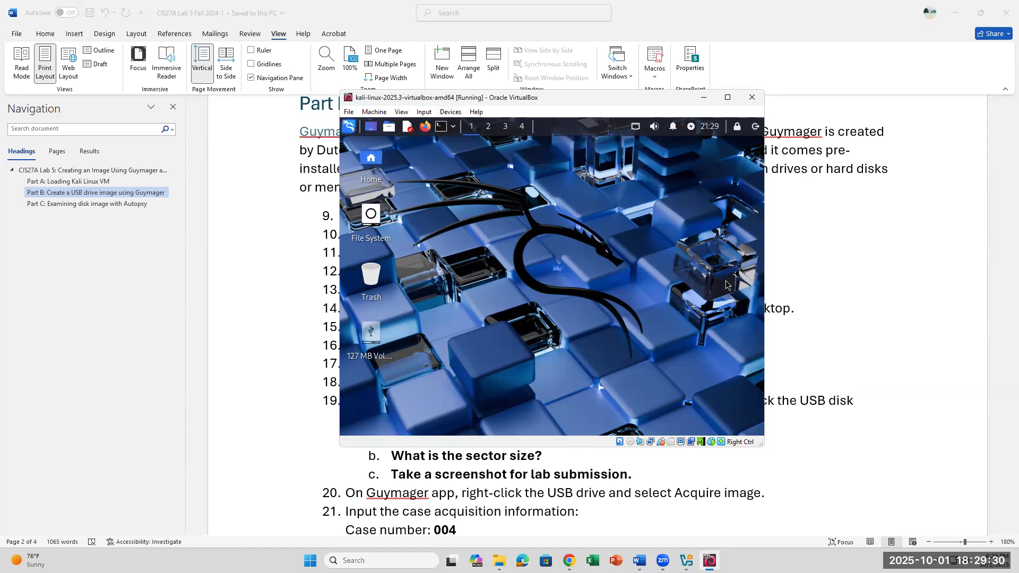
pyautogui.click(445, 113)
pyautogui.moveTo(457, 164)
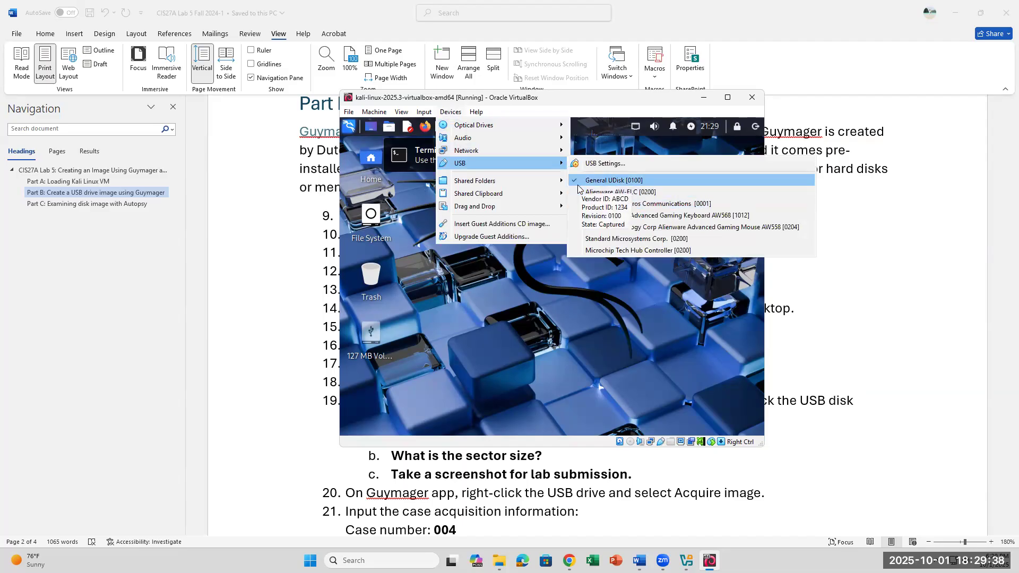
pyautogui.click(898, 255)
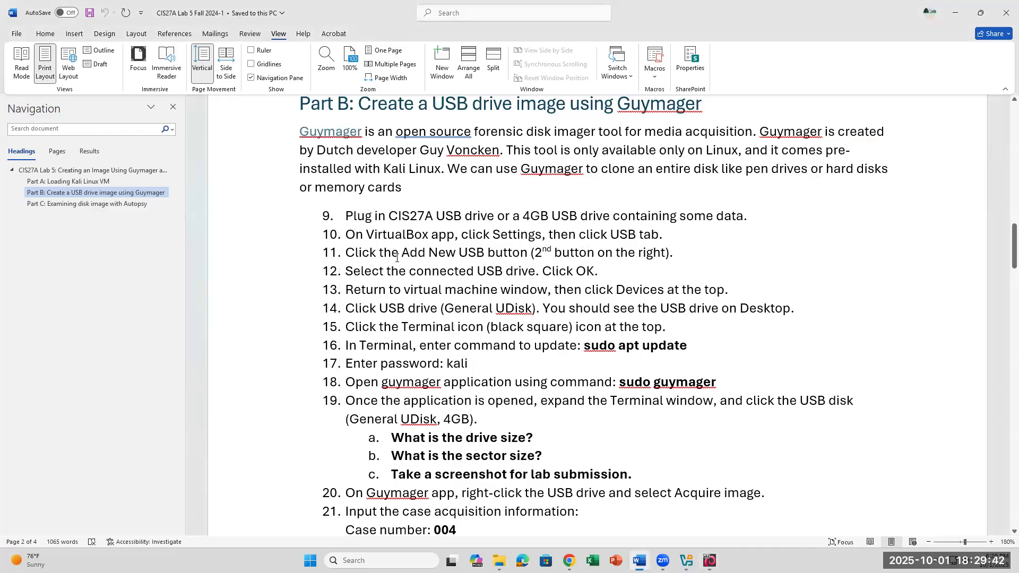
# - Revert the accidental indent on the handout's numbered list so it stays unchanged
pyautogui.moveTo(334, 253); pyautogui.dragTo(501, 251)
pyautogui.hotkey('ctrl', 'z')
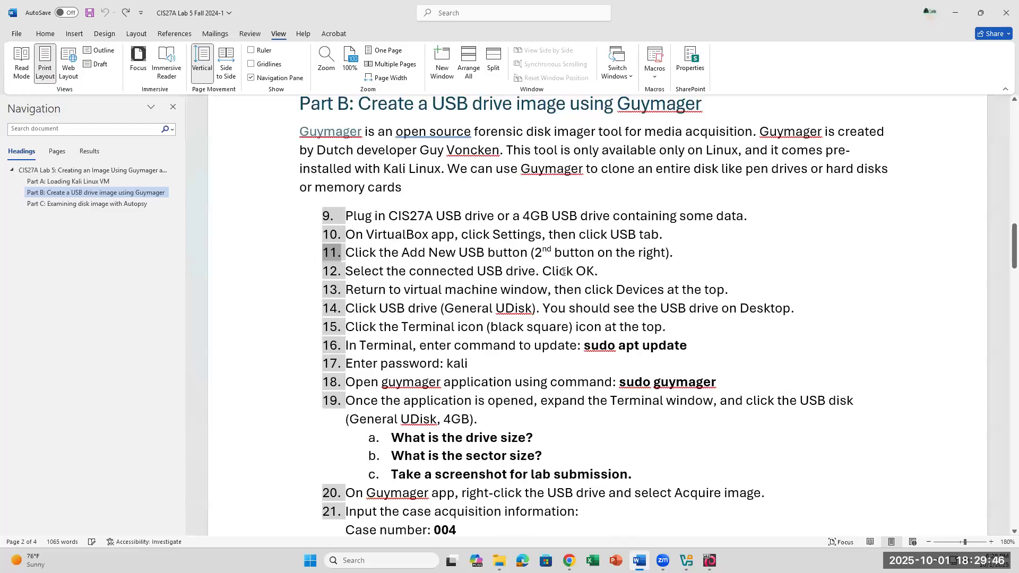
pyautogui.click(695, 215)
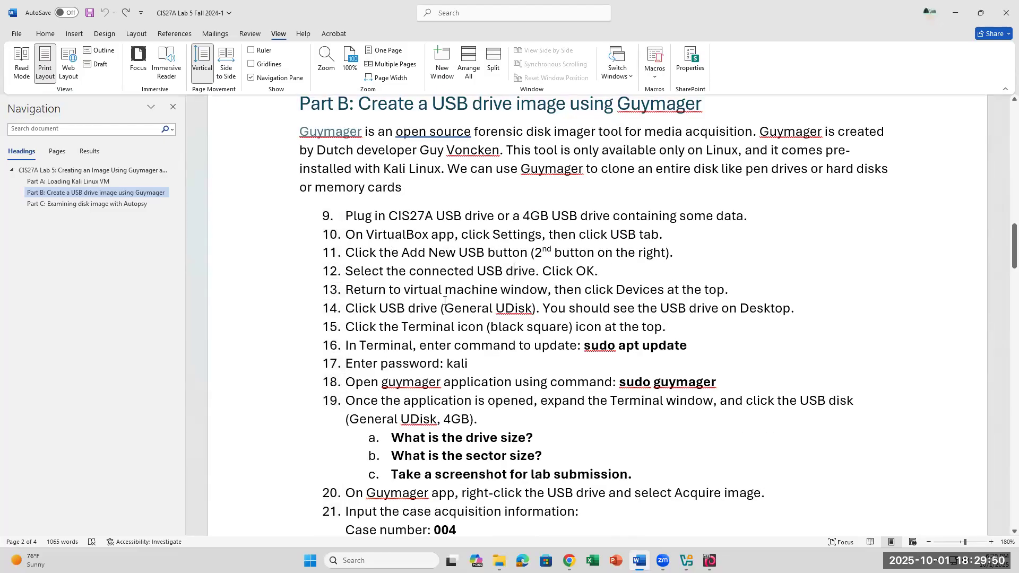
# - Briefly highlight handout steps 14 and 9–12, then bring the Kali VM window back in front
pyautogui.moveTo(346, 308); pyautogui.dragTo(831, 307)
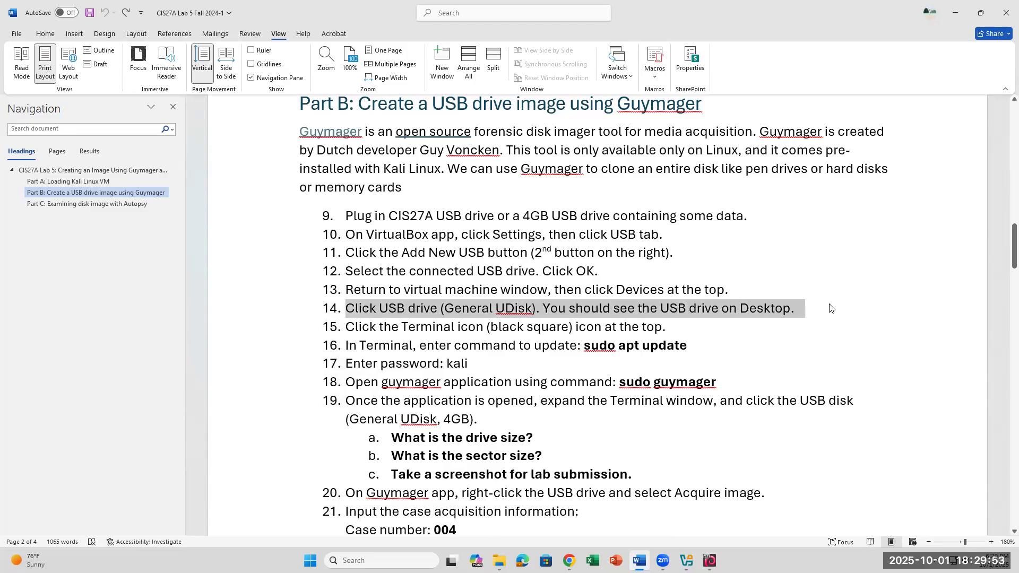
pyautogui.click(46, 34)
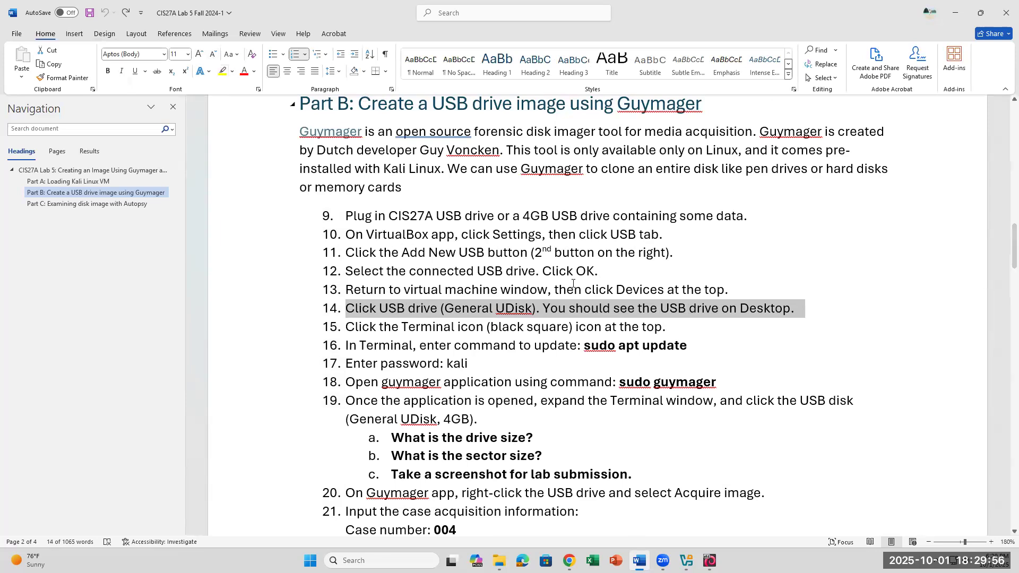
pyautogui.click(780, 263)
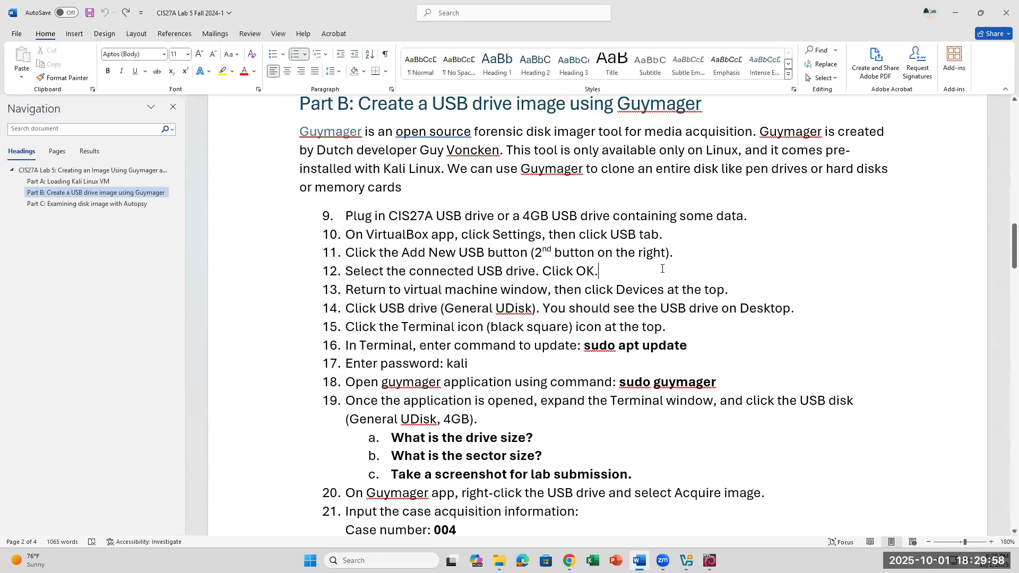
pyautogui.moveTo(603, 270); pyautogui.dragTo(328, 208)
pyautogui.click(853, 308)
pyautogui.click(710, 561)
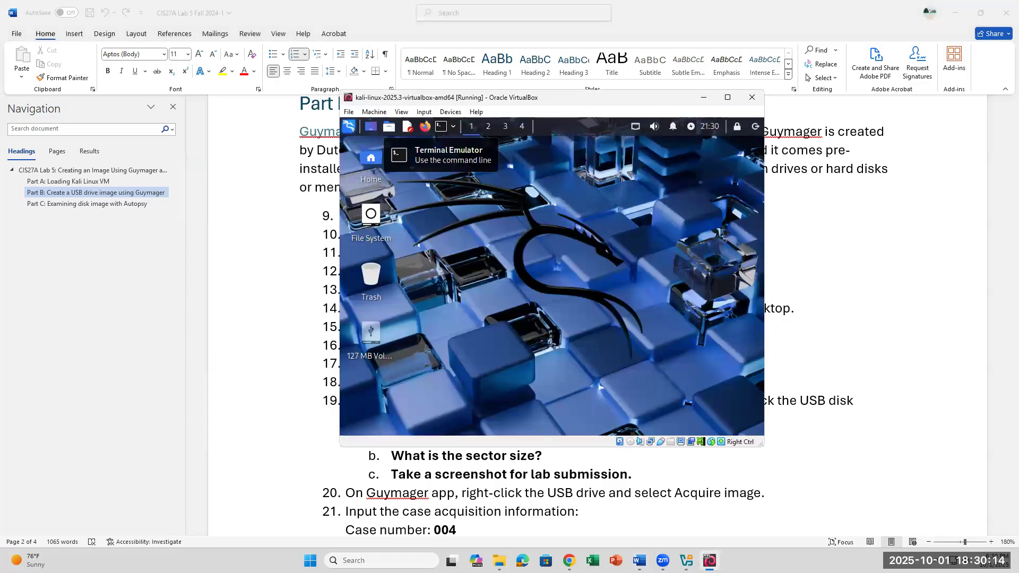
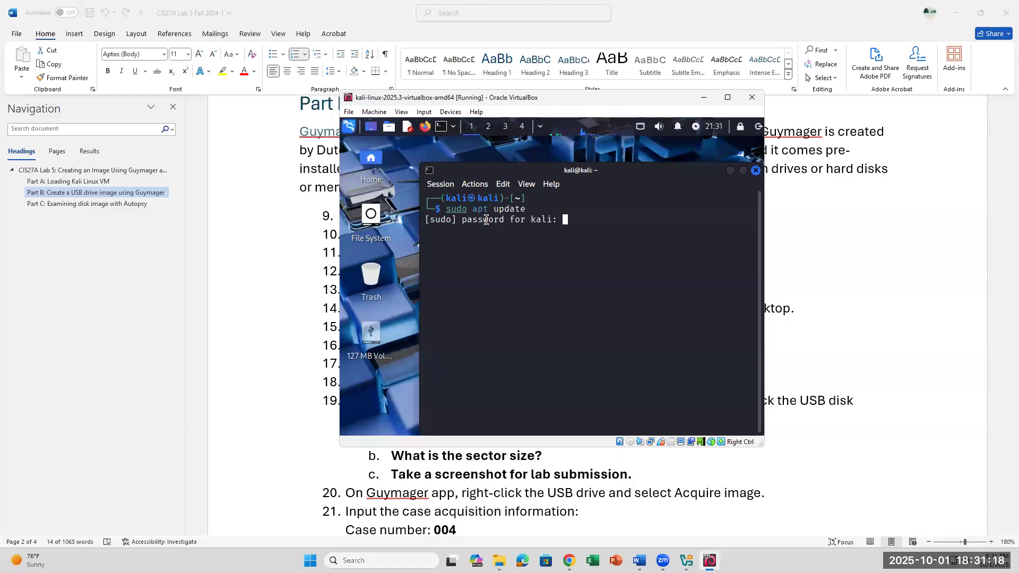
# - Submit the sudo password so apt update fetches 73.4 MB, then return to the Part B instructions
pyautogui.press('Return')
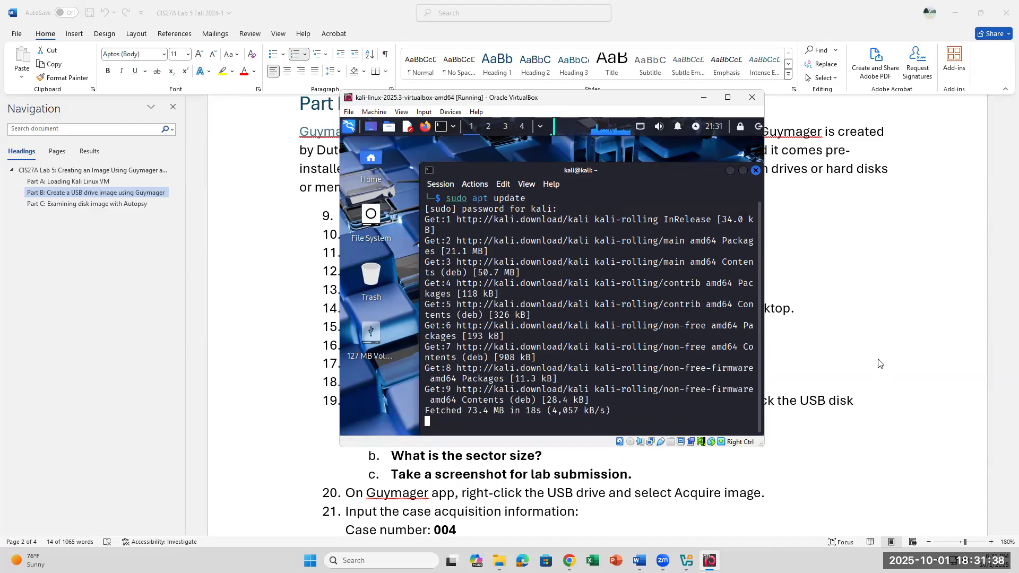
pyautogui.click(890, 336)
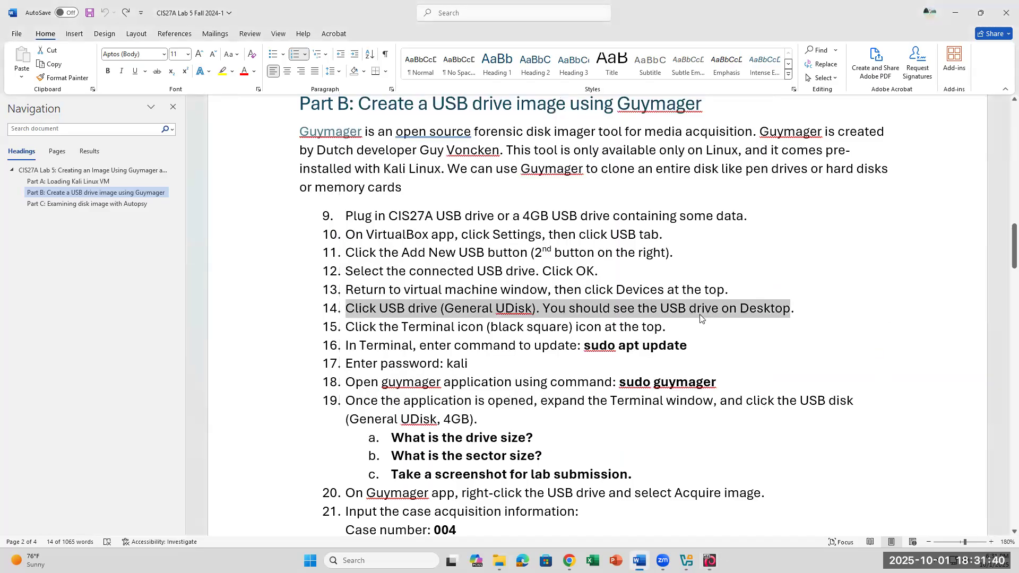
# - Review the bold 'sudo guymager' command in steps 17–18, then return to the Kali VM terminal
pyautogui.scroll(-1, 702, 316)
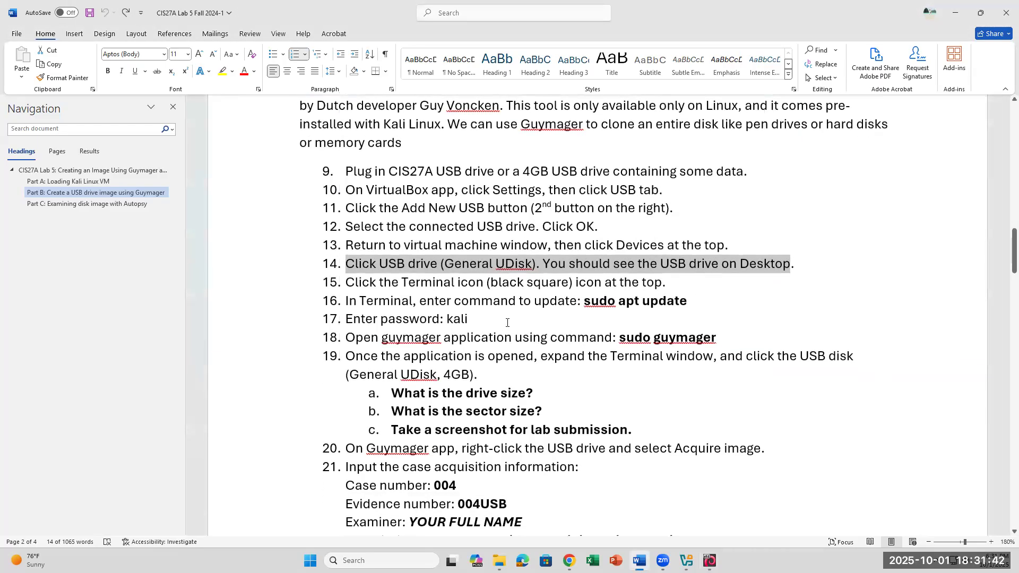
pyautogui.click(477, 319)
pyautogui.click(749, 336)
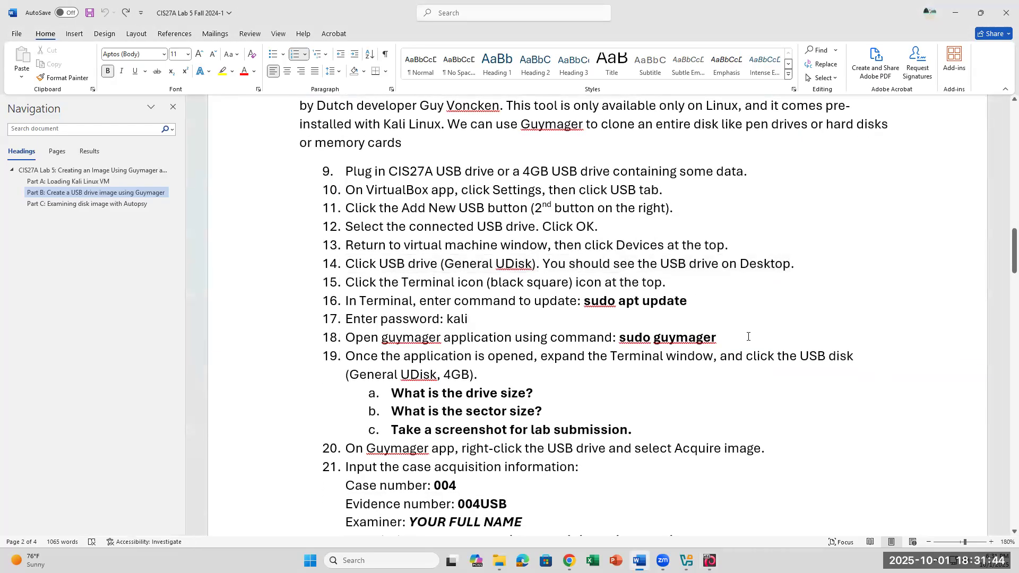
pyautogui.moveTo(744, 337); pyautogui.dragTo(619, 338)
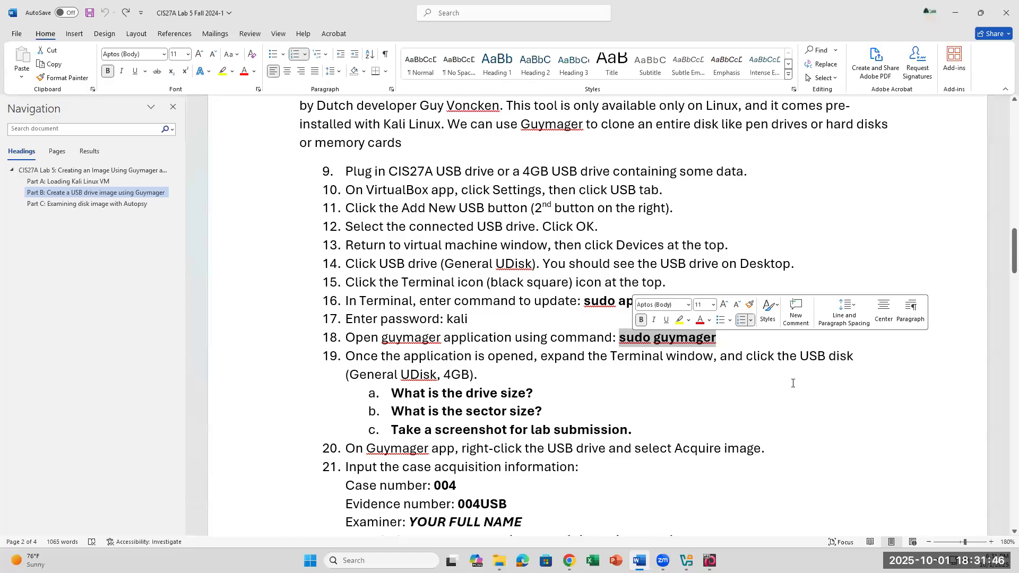
pyautogui.click(649, 412)
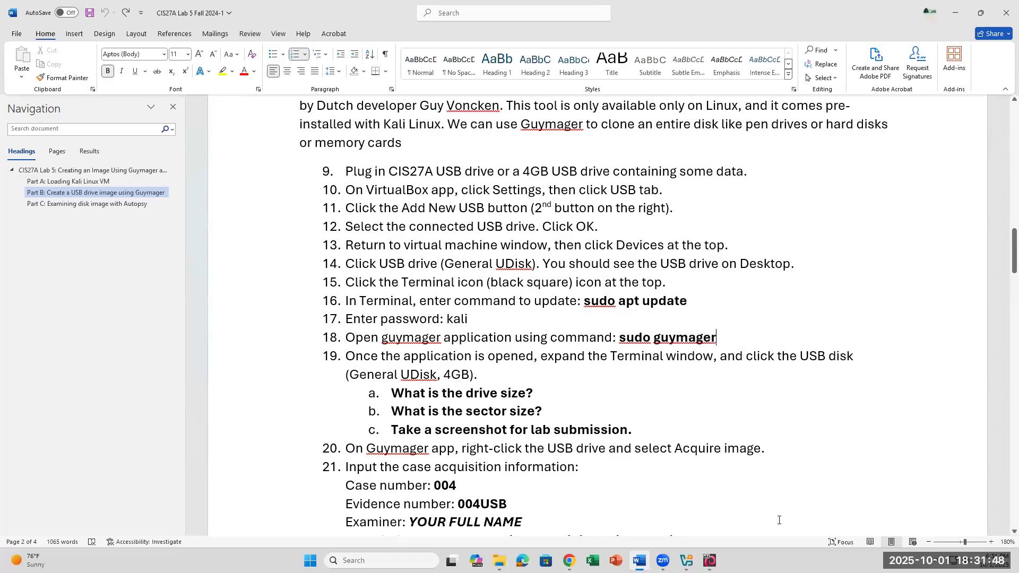
pyautogui.click(710, 561)
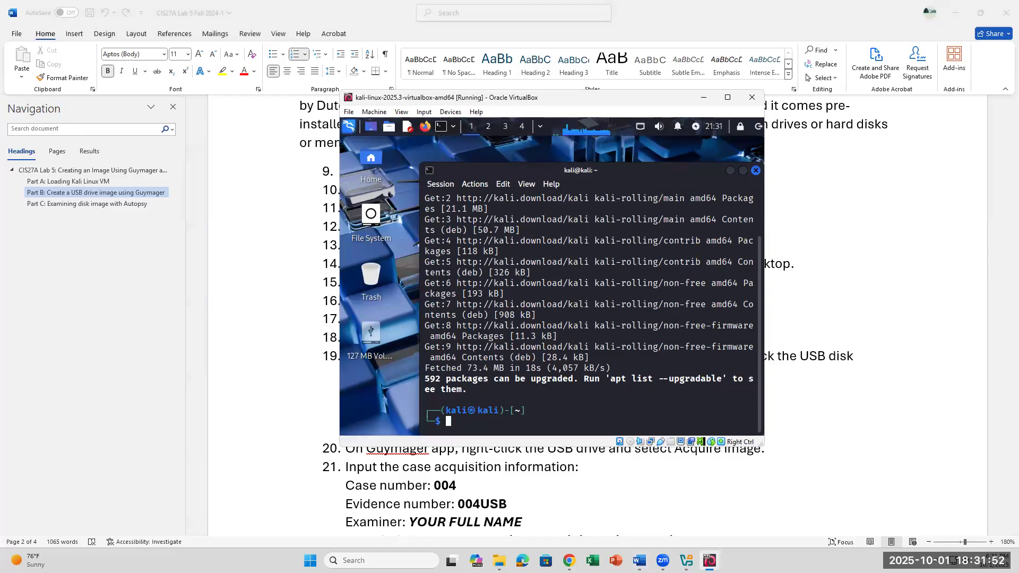
# - Enter 'sudo guymager' at the Kali prompt without running it, then go back to the instructions
pyautogui.write('sudo guymager')
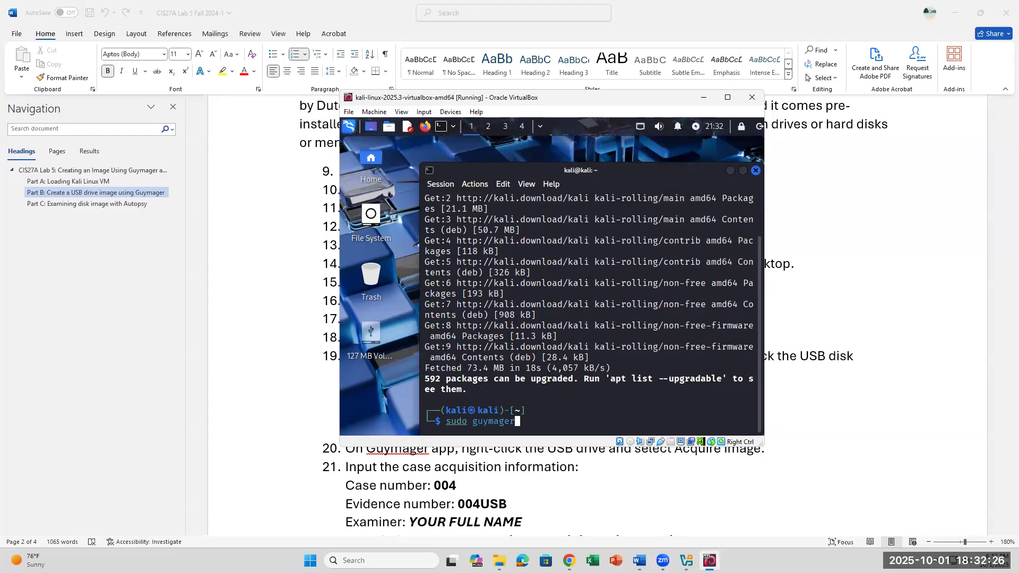
pyautogui.click(776, 510)
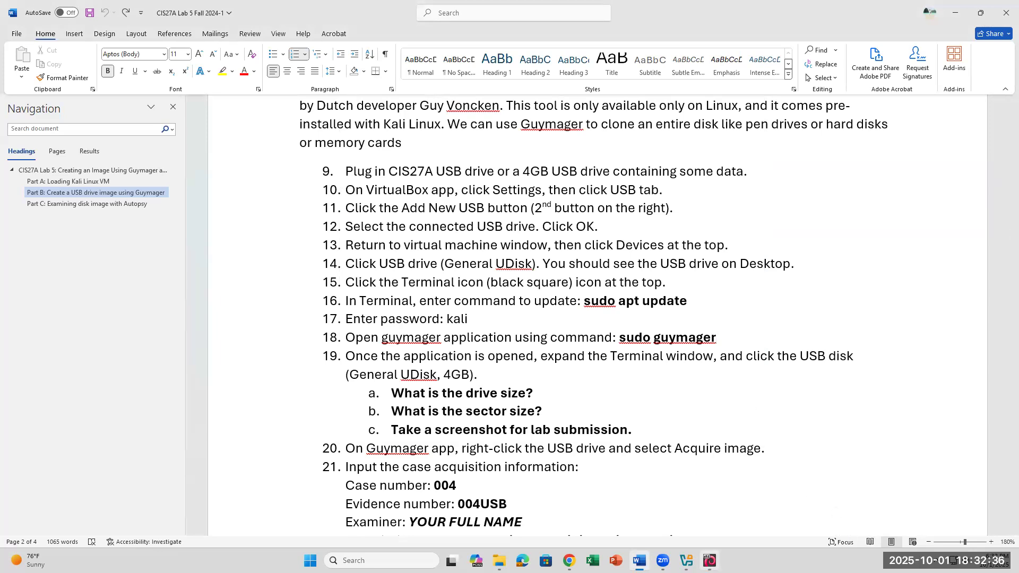
# - Run sudo guymager in Kali, and change step 19 to read '(General UDisk, 128 MB)'
pyautogui.click(710, 560)
pyautogui.press('Return')
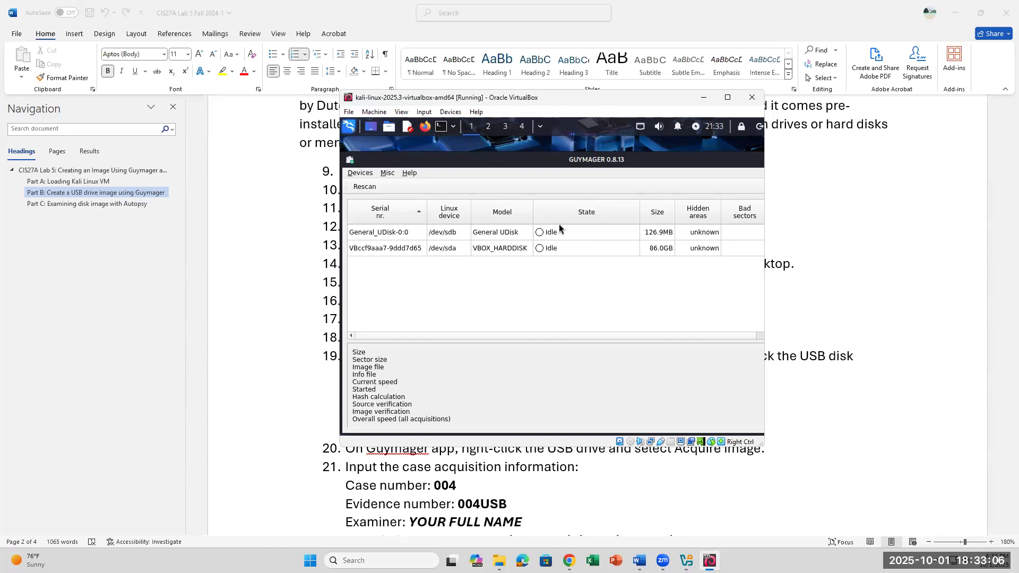
pyautogui.click(710, 561)
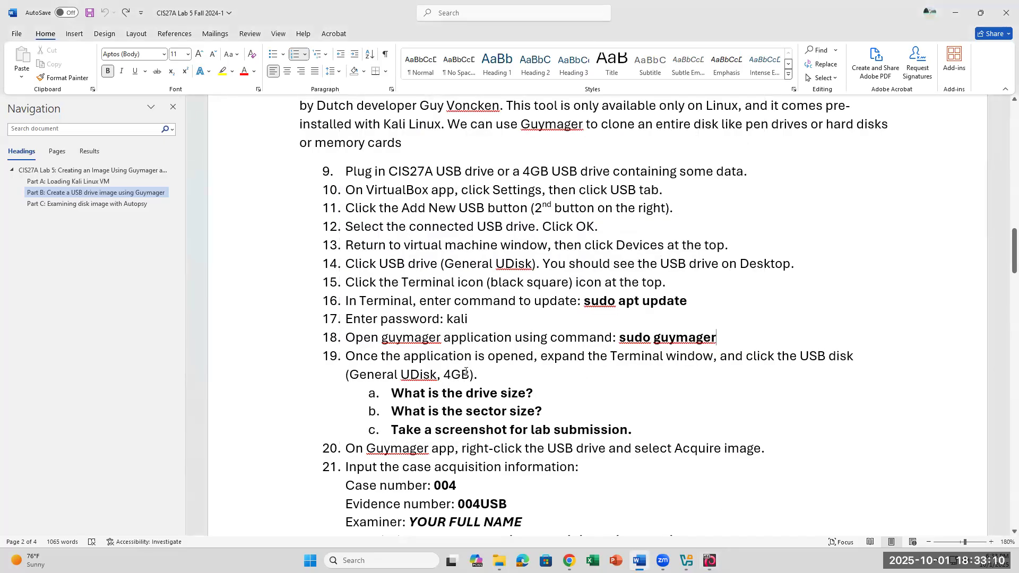
pyautogui.moveTo(471, 375); pyautogui.dragTo(445, 375)
pyautogui.write('128')
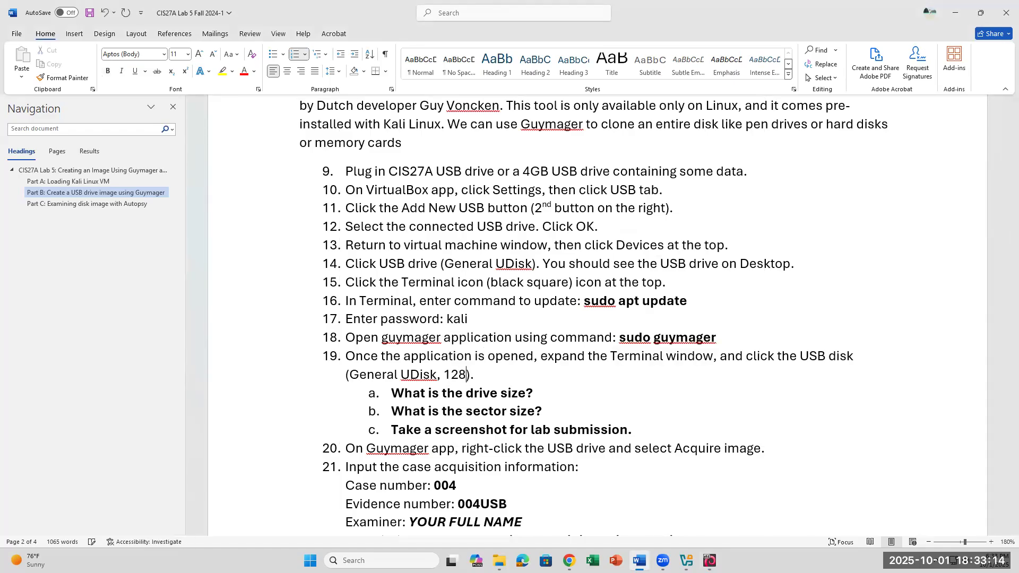
pyautogui.write(' MB')
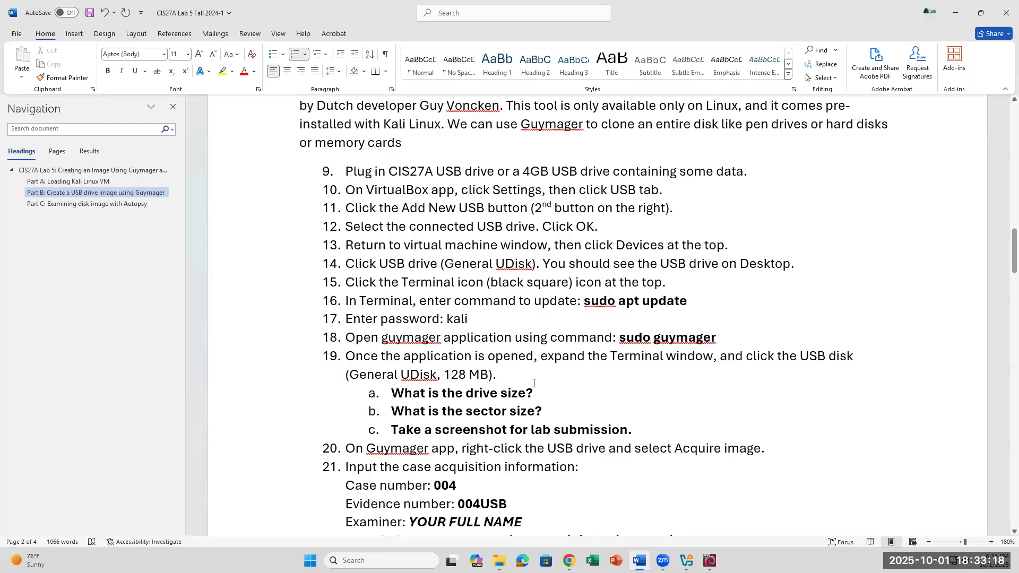
pyautogui.click(711, 560)
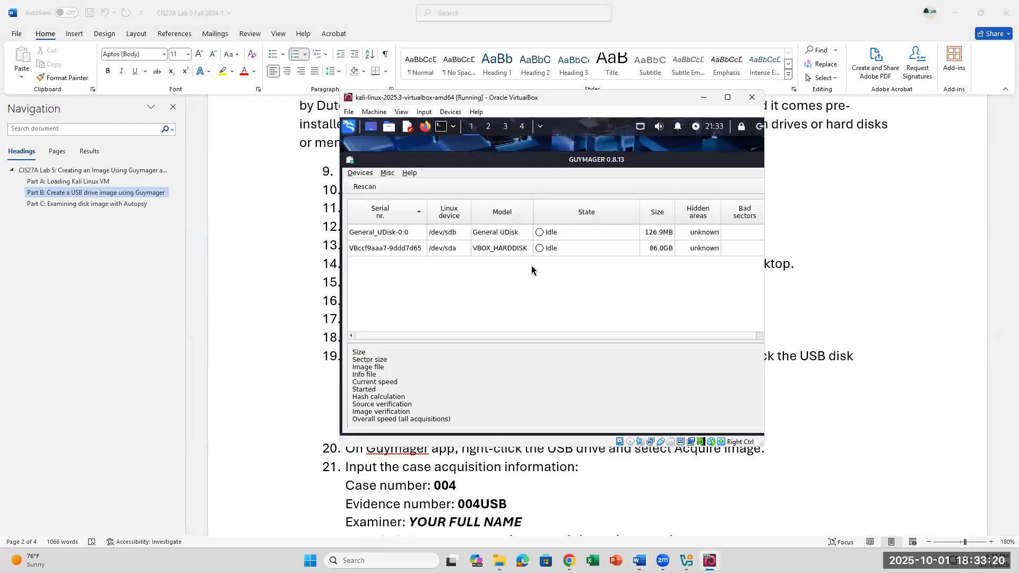
# - Select General_UDisk in Guymager to show 126,877,696 bytes and sector size 512, with the VM placed right
pyautogui.click(403, 233)
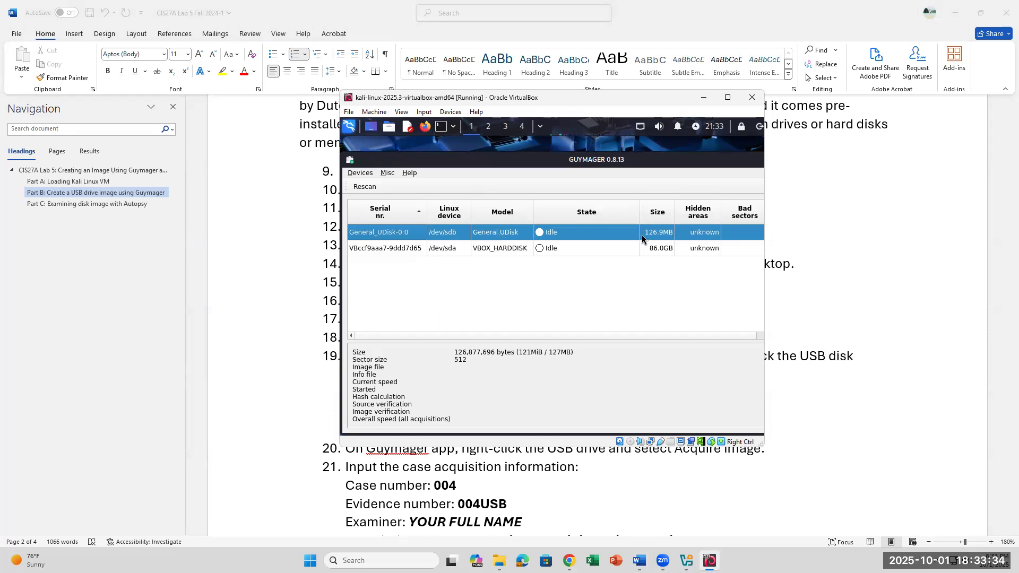
pyautogui.click(275, 339)
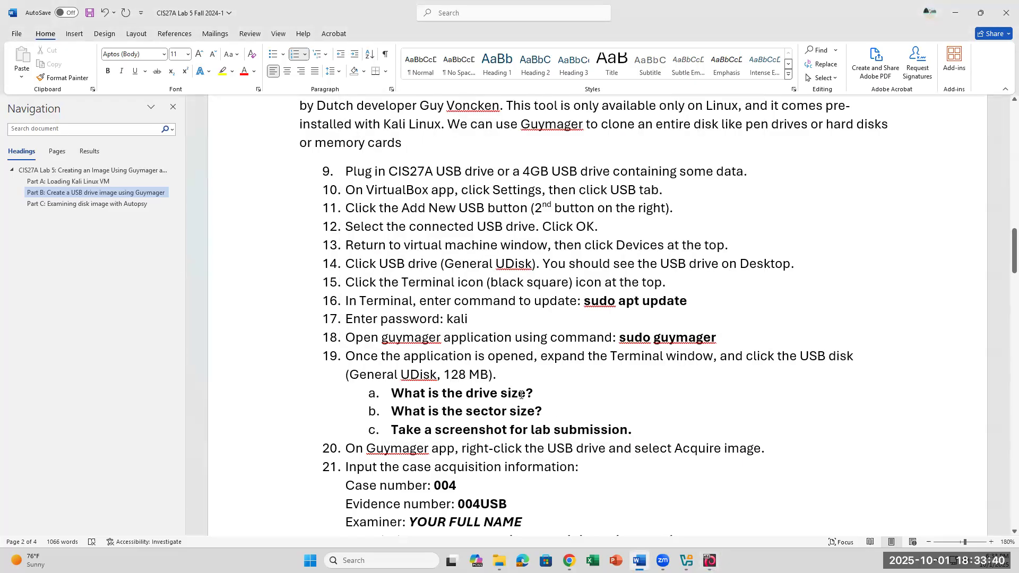
pyautogui.moveTo(536, 393); pyautogui.dragTo(390, 394)
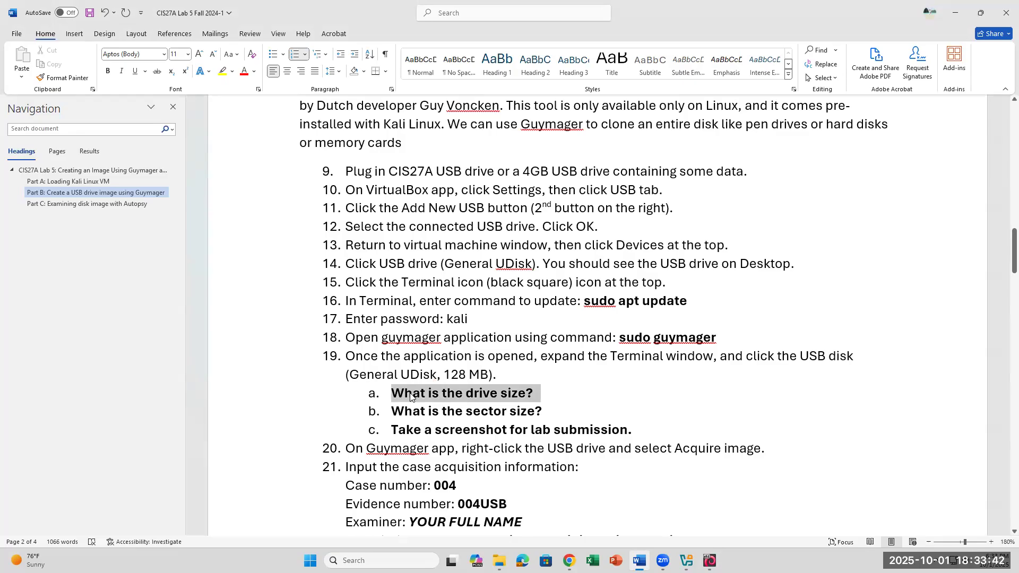
pyautogui.click(710, 562)
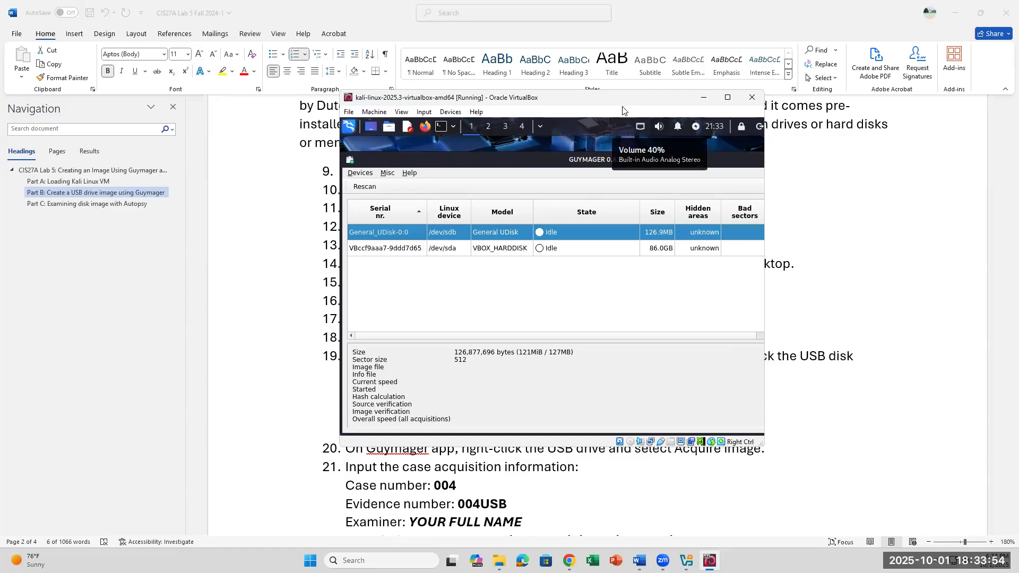
pyautogui.moveTo(622, 108); pyautogui.dragTo(840, 135)
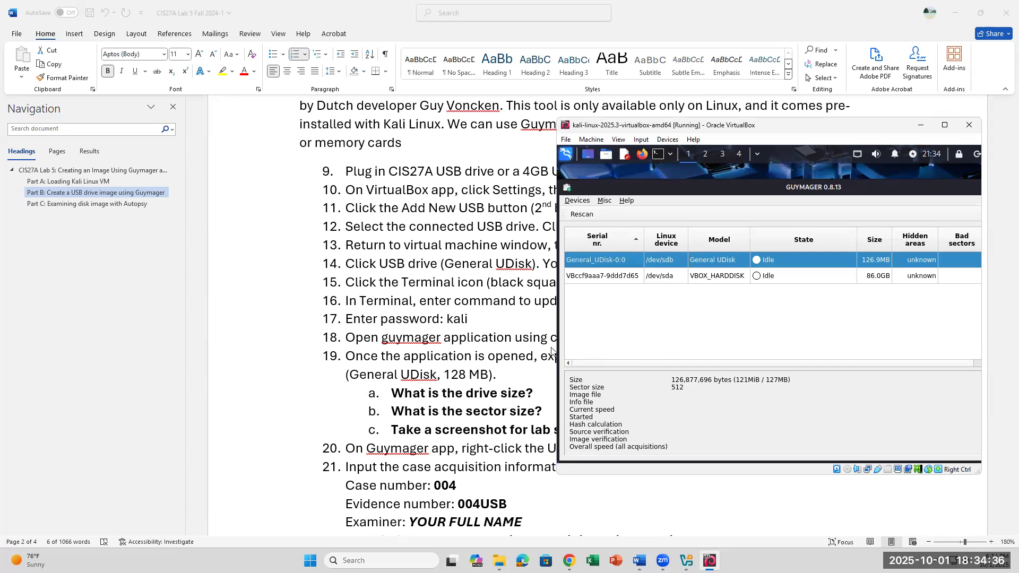
# - Scroll the instructions, lower the VM window, and open the context menu on the /dev/sdb General UDisk row
pyautogui.scroll(-2, 429, 434)
pyautogui.scroll(-2, 452, 390)
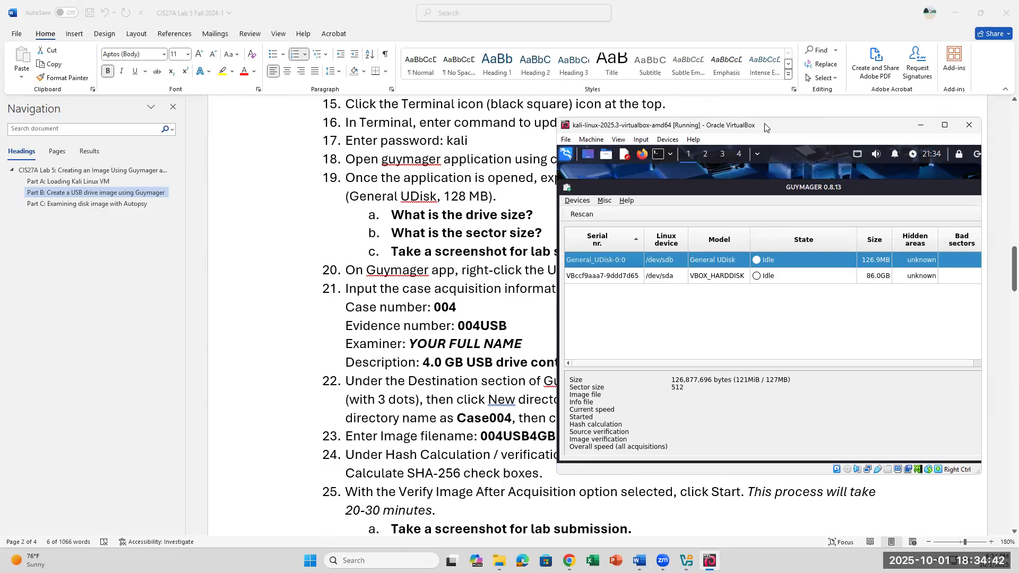
pyautogui.moveTo(765, 127); pyautogui.dragTo(773, 192)
pyautogui.scroll(-3, 498, 230)
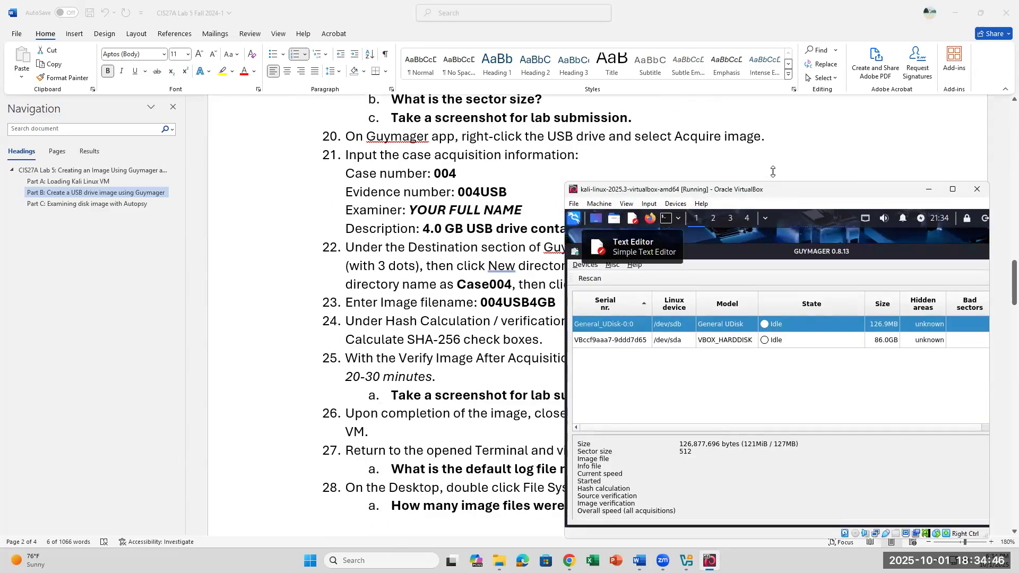
pyautogui.rightClick(809, 326)
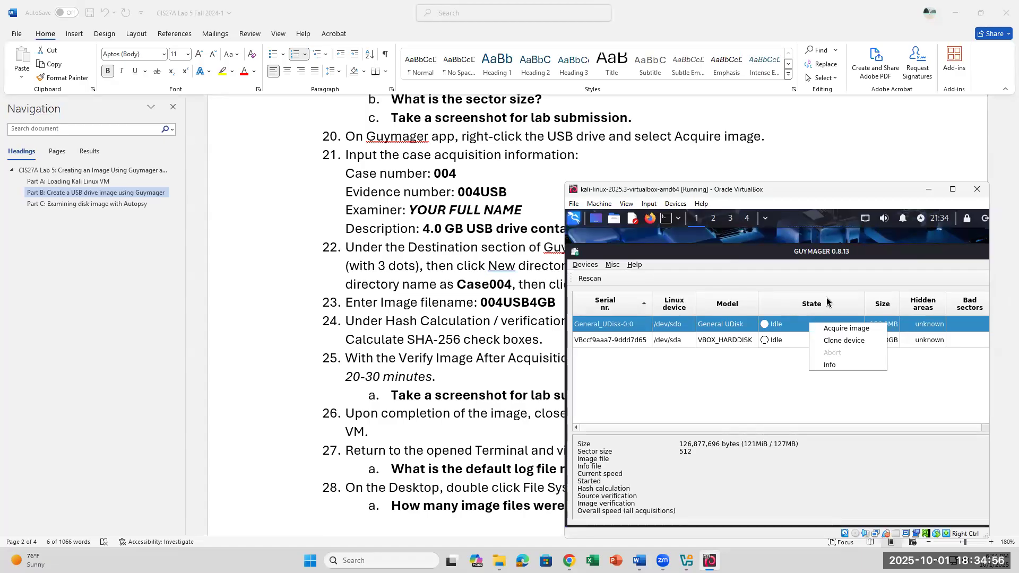
# - Start Acquire image for /dev/sdb with case 004, evidence 004USB, the examiner's name, and a '128 MB USB Drive' description
pyautogui.click(846, 329)
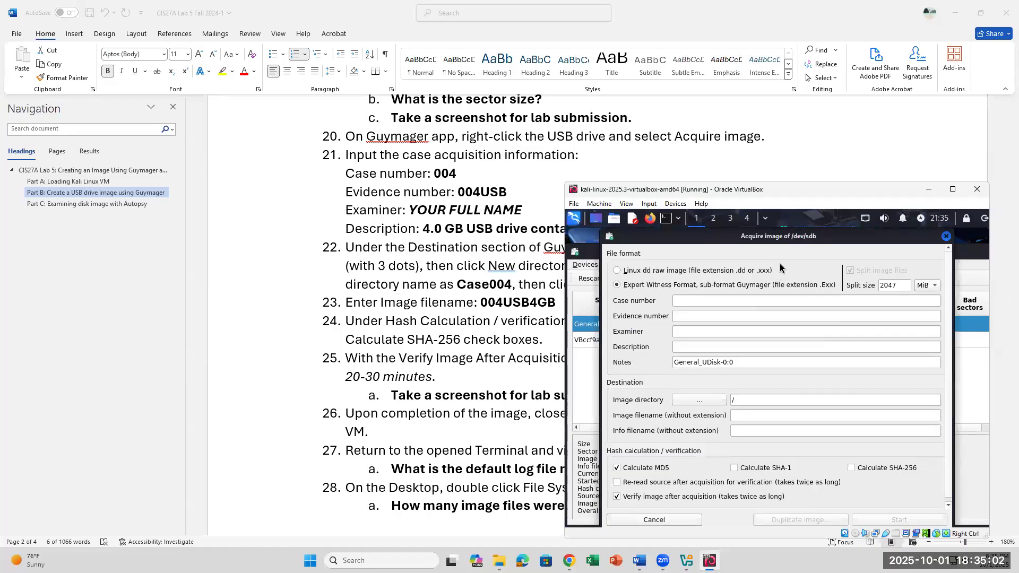
pyautogui.click(705, 300)
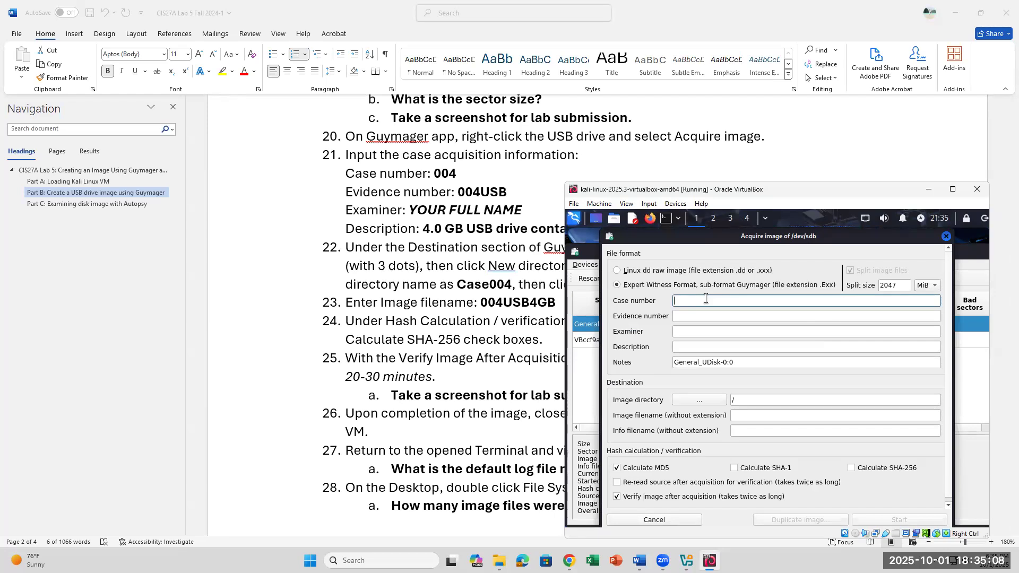
pyautogui.write('004')
pyautogui.click(699, 314)
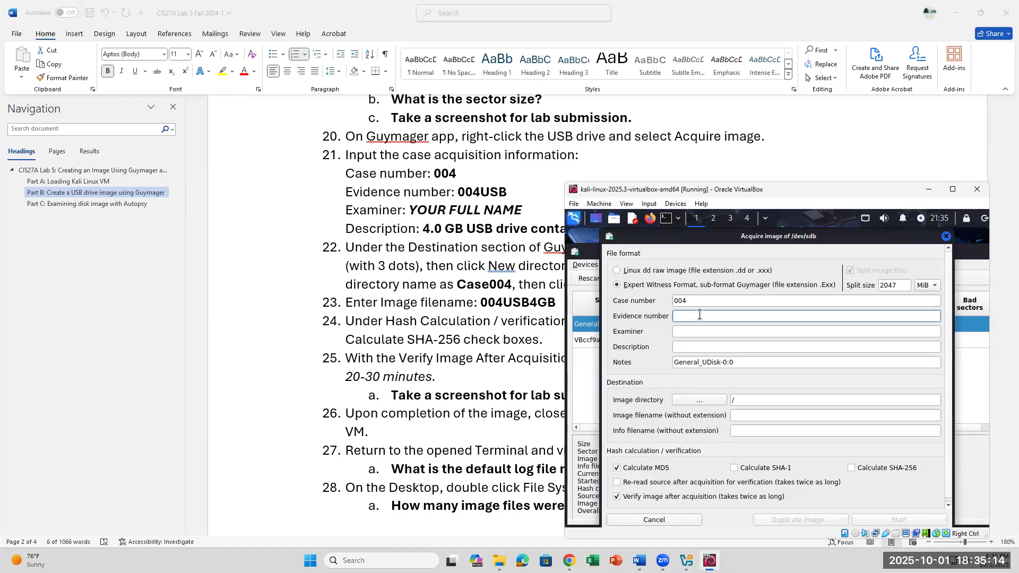
pyautogui.write('004USB')
pyautogui.click(701, 333)
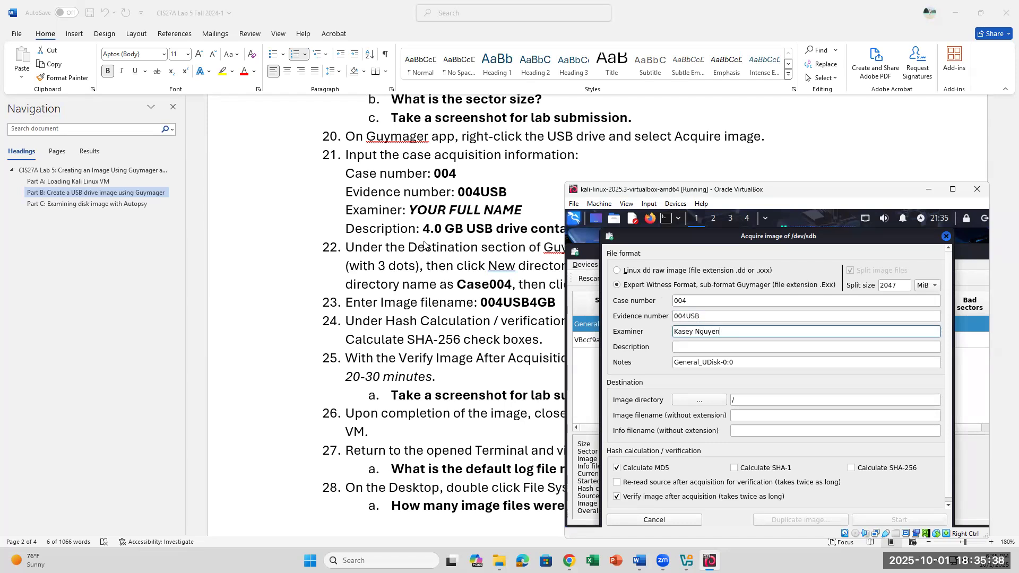
pyautogui.scroll(-3, 424, 244)
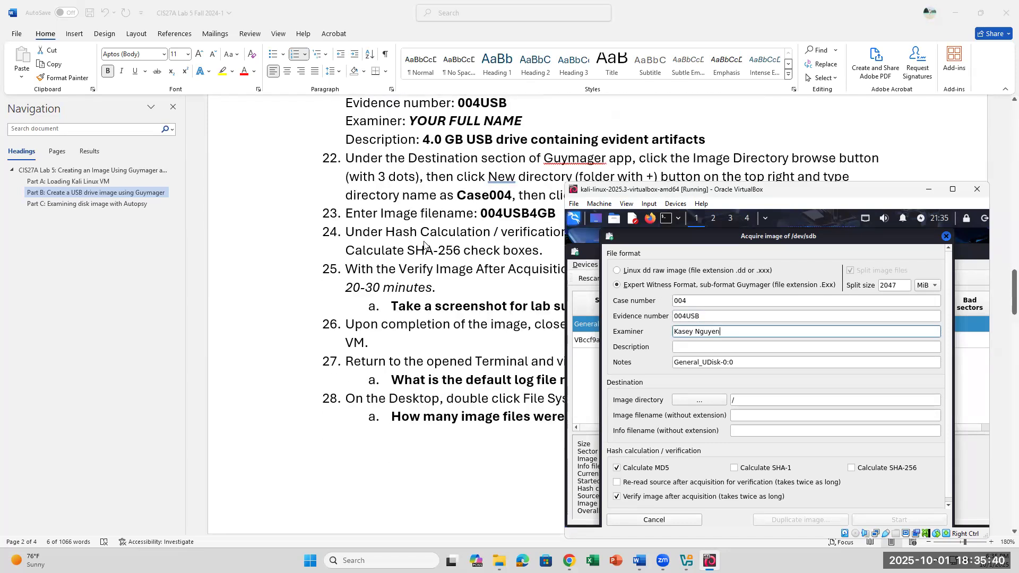
pyautogui.click(707, 348)
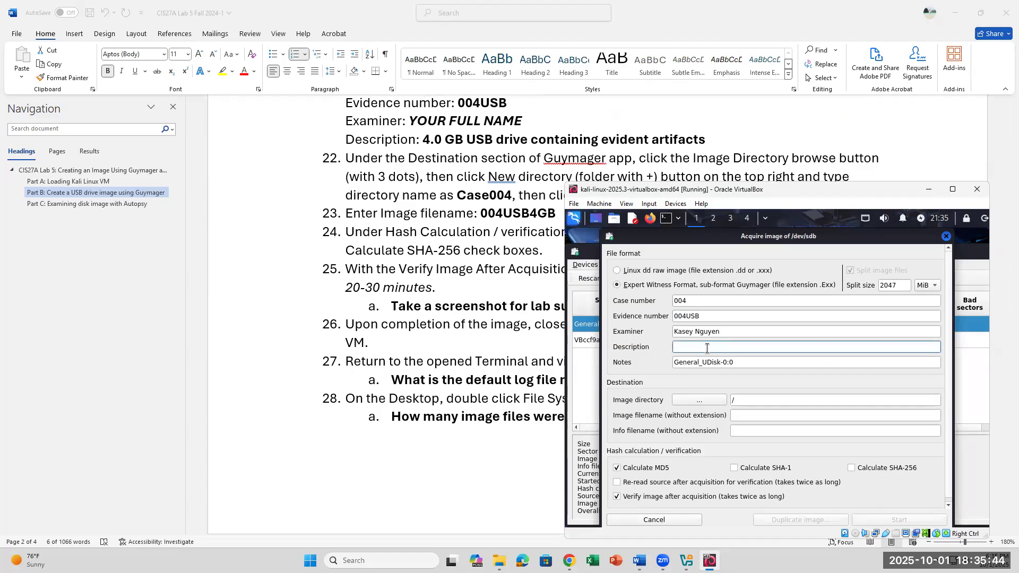
pyautogui.write('128 MB USB Drive containing eviden')
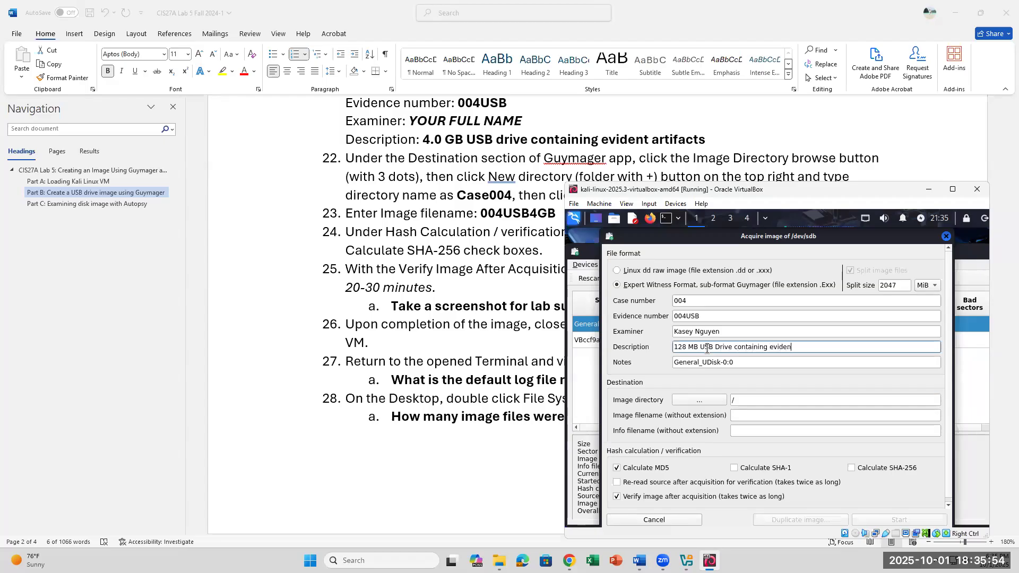
pyautogui.write('ce')
# - Change the instructions' Description line from 4.0 to 128 and highlight it in yellow
pyautogui.click(648, 140)
pyautogui.press('BackSpace')
pyautogui.write('ce')
pyautogui.moveTo(440, 137); pyautogui.dragTo(423, 139)
pyautogui.write('128')
pyautogui.moveTo(423, 139); pyautogui.dragTo(730, 140)
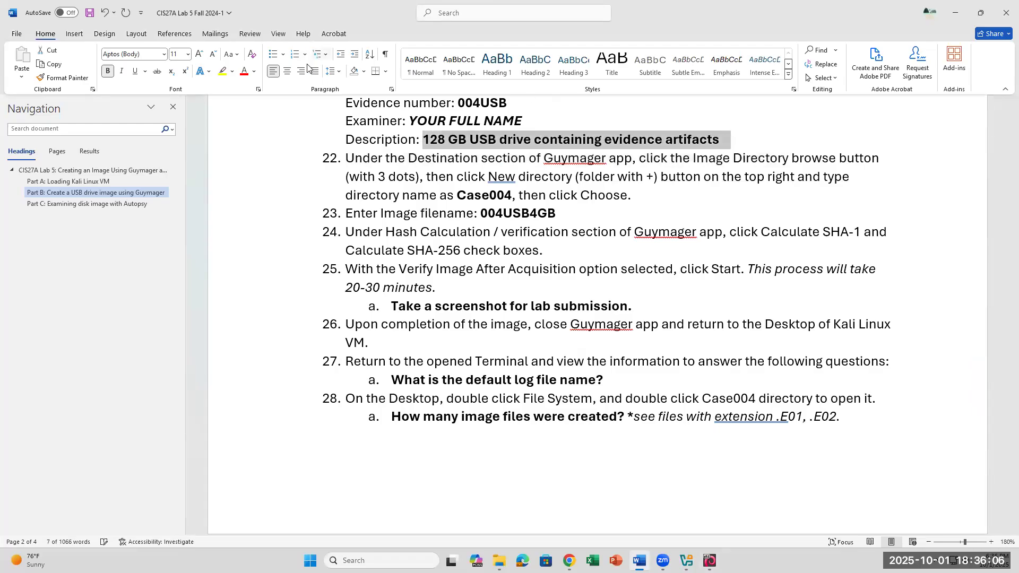
pyautogui.click(222, 71)
pyautogui.click(635, 477)
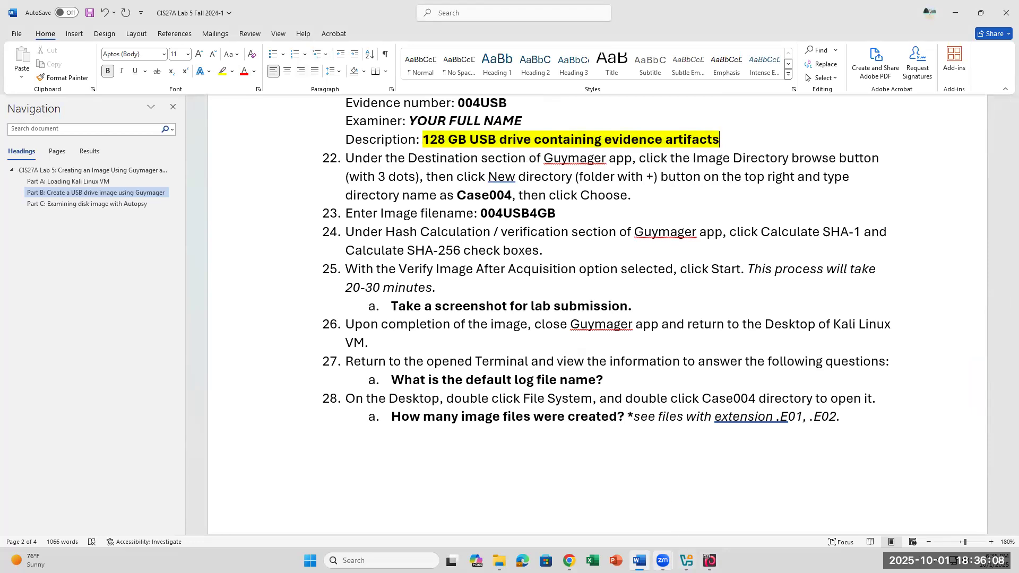
pyautogui.click(710, 561)
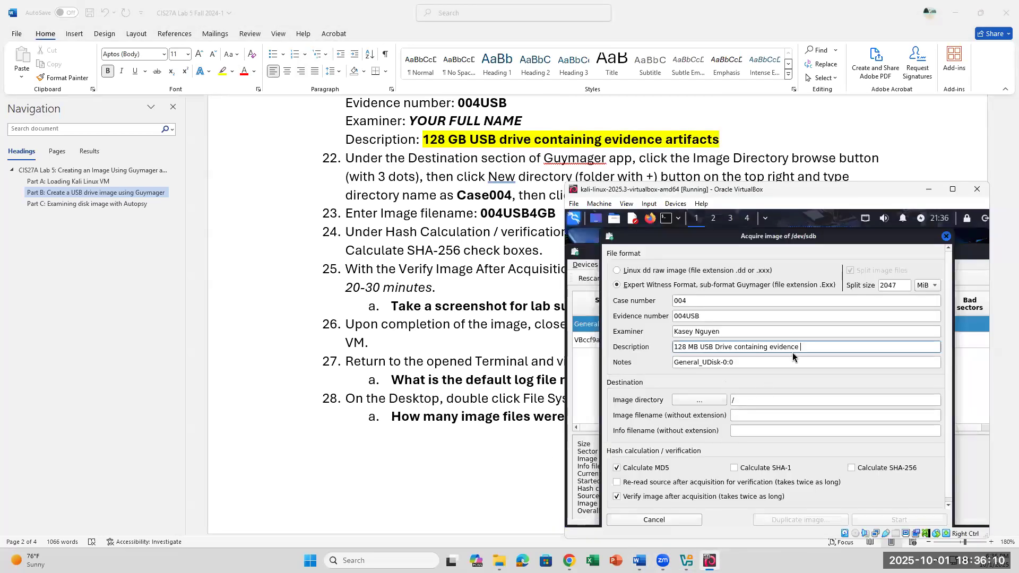
# - Finish the description with 'artifacts' and try entering Case004 as the image directory
pyautogui.write('articfacts')
pyautogui.moveTo(686, 190); pyautogui.dragTo(691, 212)
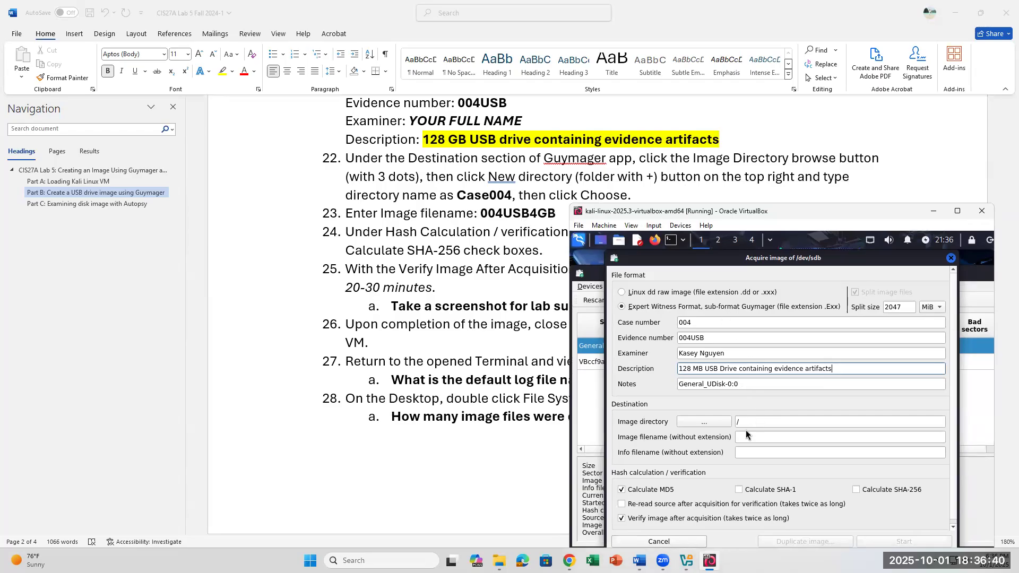
pyautogui.click(705, 423)
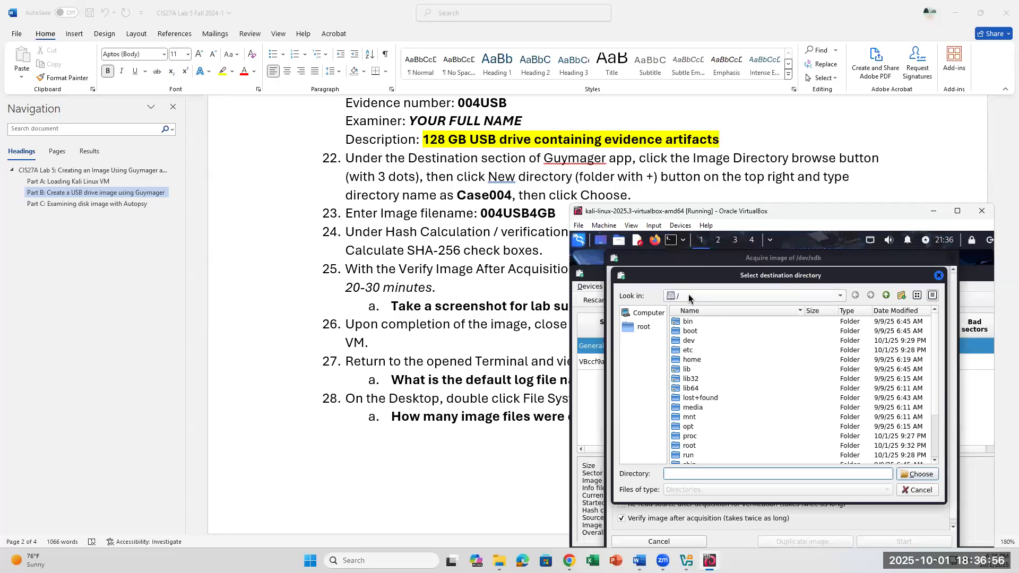
pyautogui.click(840, 296)
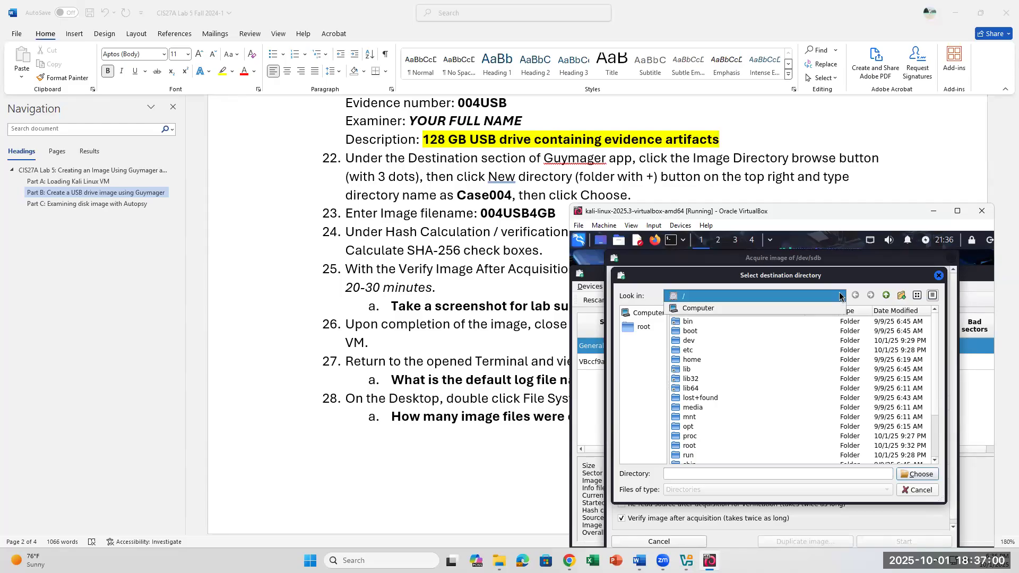
pyautogui.click(840, 296)
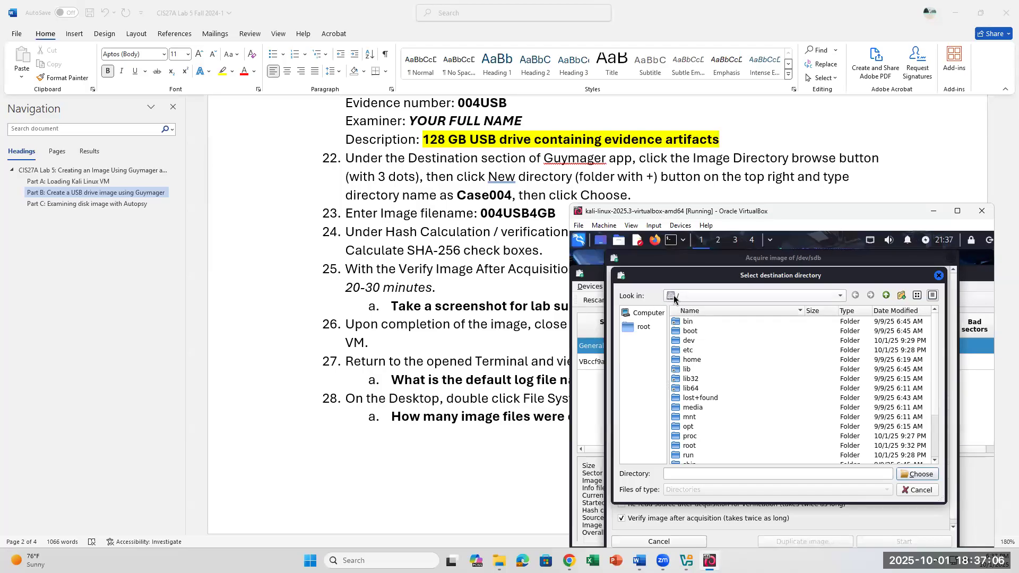
pyautogui.click(706, 475)
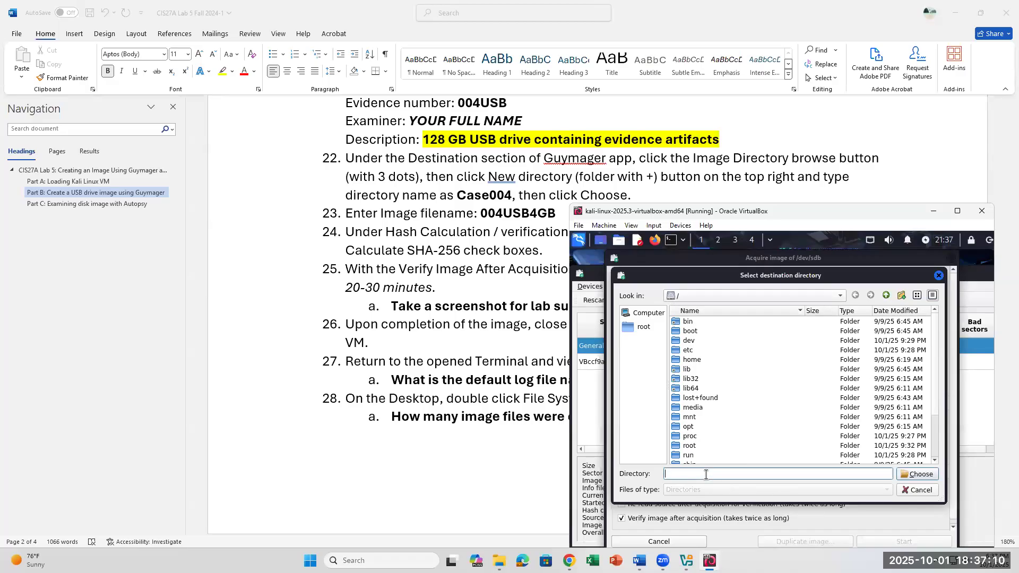
pyautogui.write('Case004')
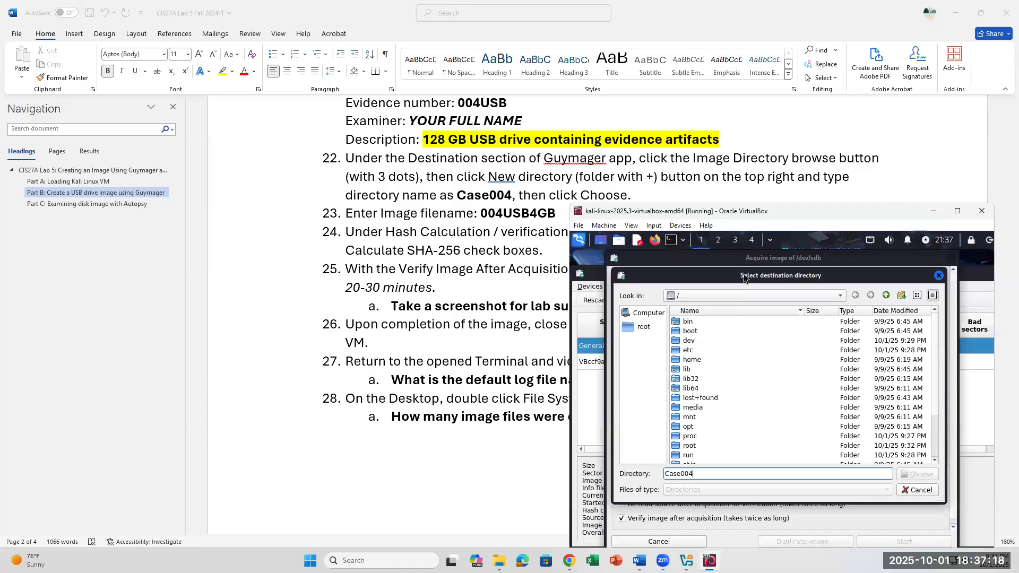
# - Browse the destination chooser's locations up to Computer and try the directory name Case0044
pyautogui.moveTo(770, 273); pyautogui.dragTo(771, 231)
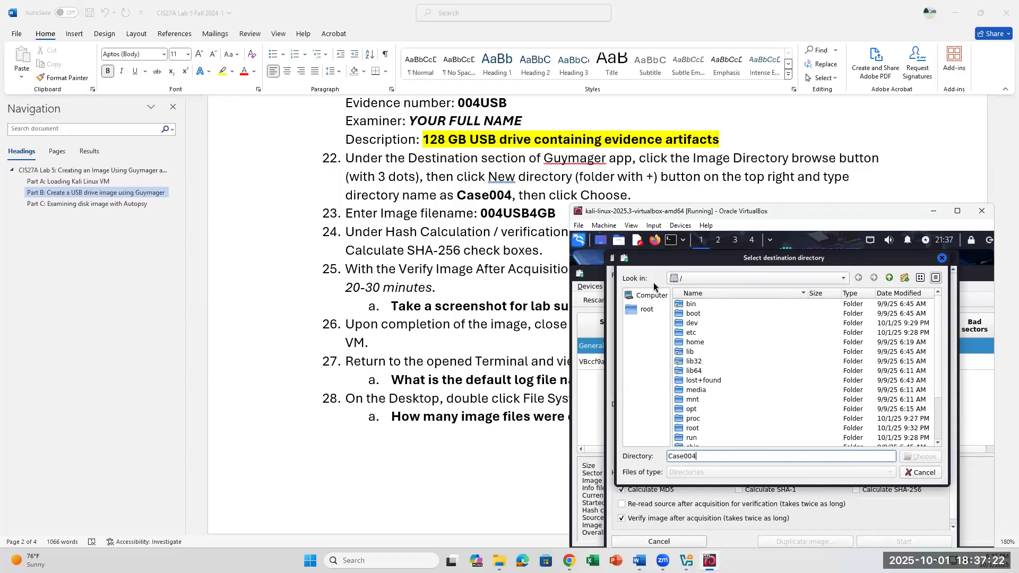
pyautogui.click(705, 277)
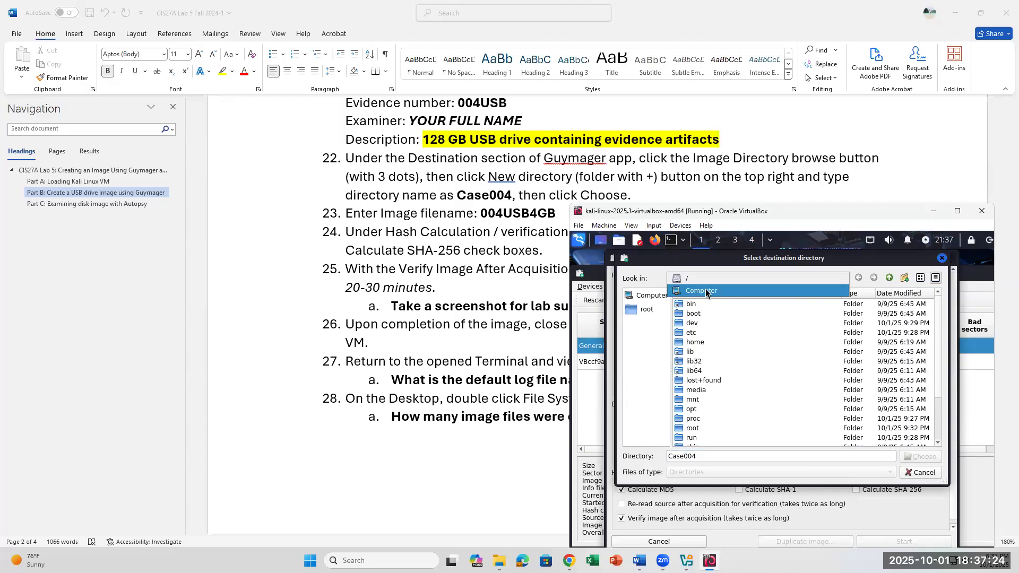
pyautogui.click(707, 292)
pyautogui.click(684, 455)
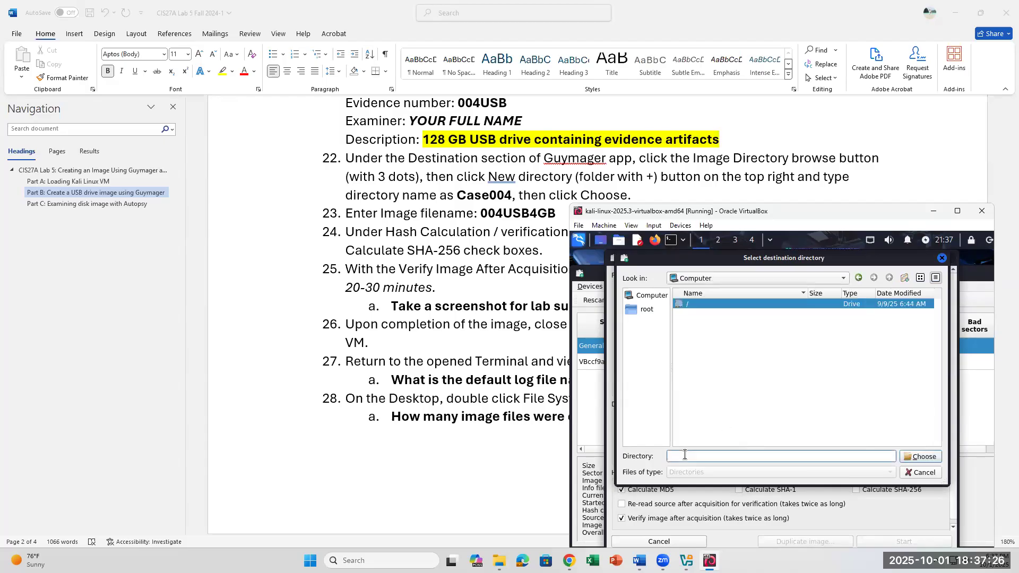
pyautogui.click(721, 277)
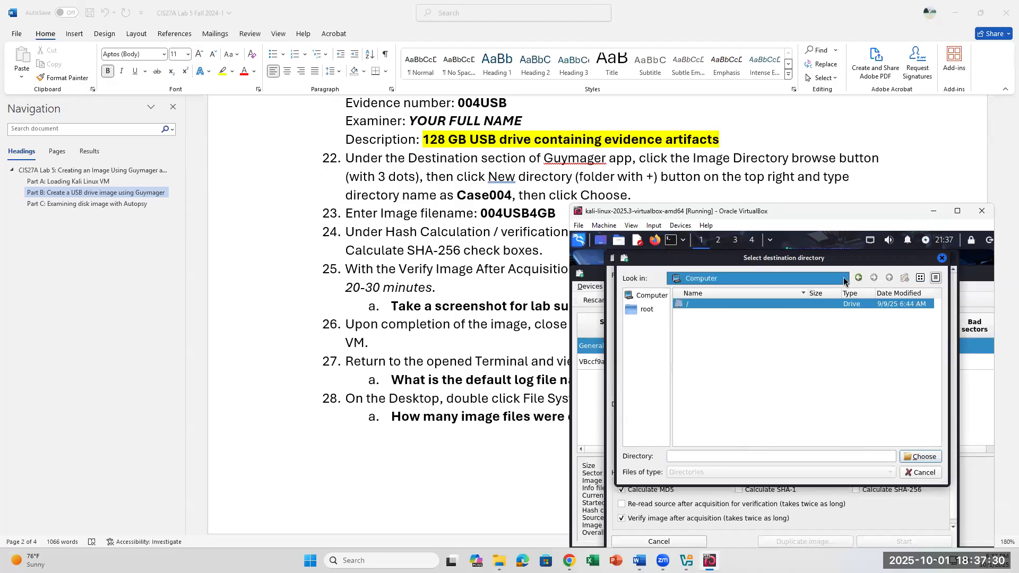
pyautogui.click(700, 456)
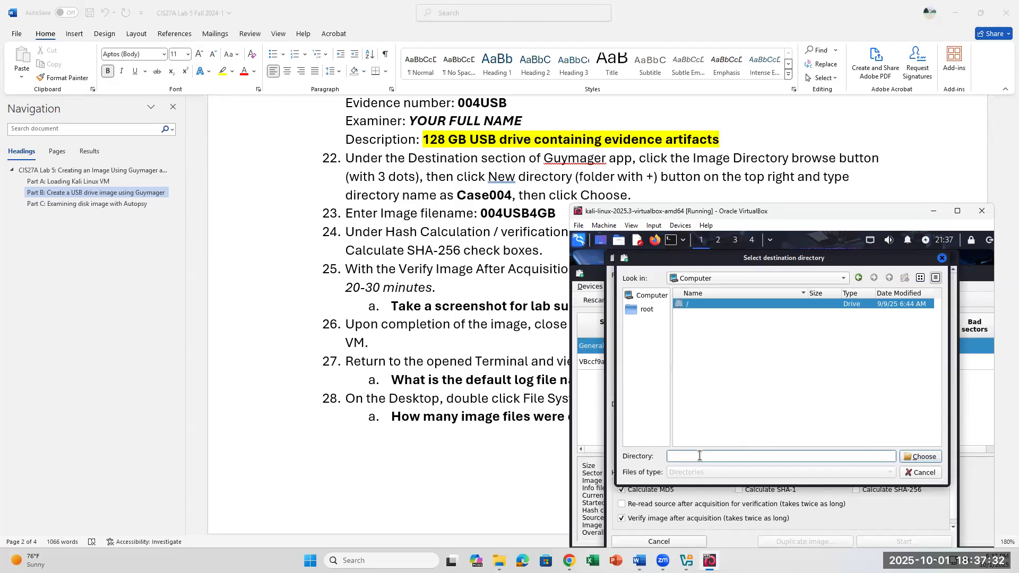
pyautogui.write('Case00')
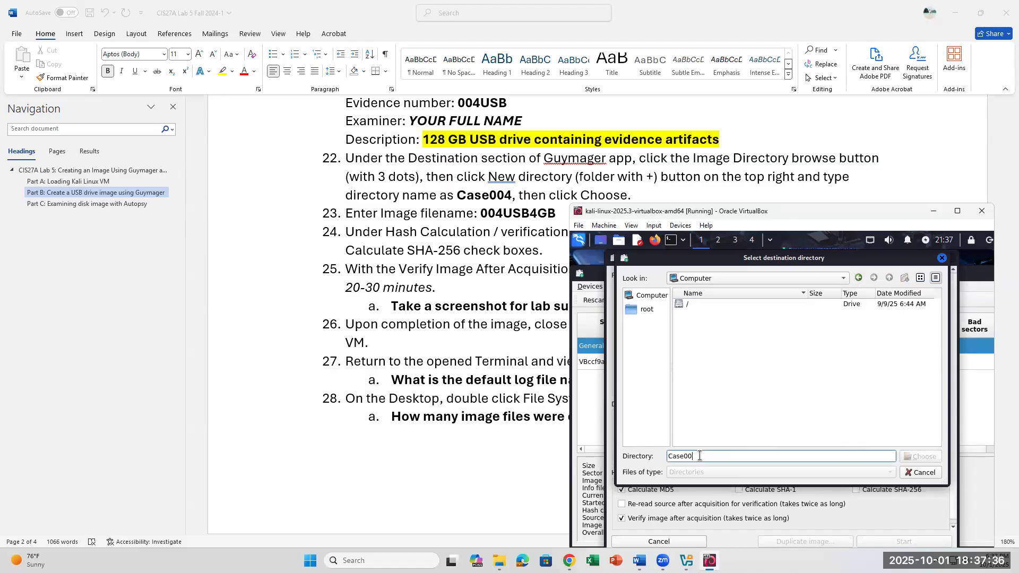
pyautogui.write('44')
# - Return the chooser to the filesystem root /, retype Case004, then close it without choosing
pyautogui.click(656, 309)
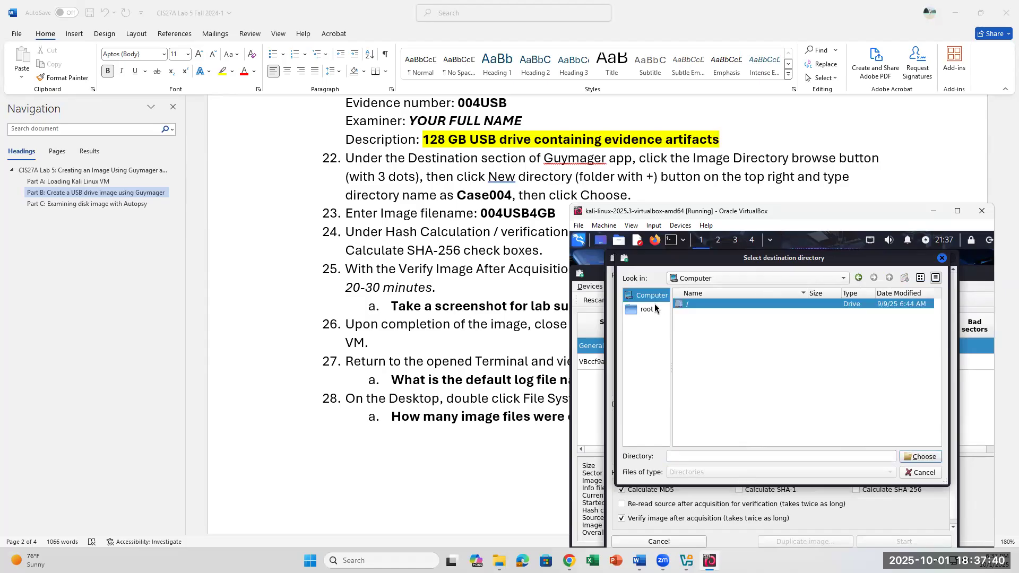
pyautogui.click(750, 280)
pyautogui.click(716, 293)
pyautogui.click(683, 455)
pyautogui.write('C')
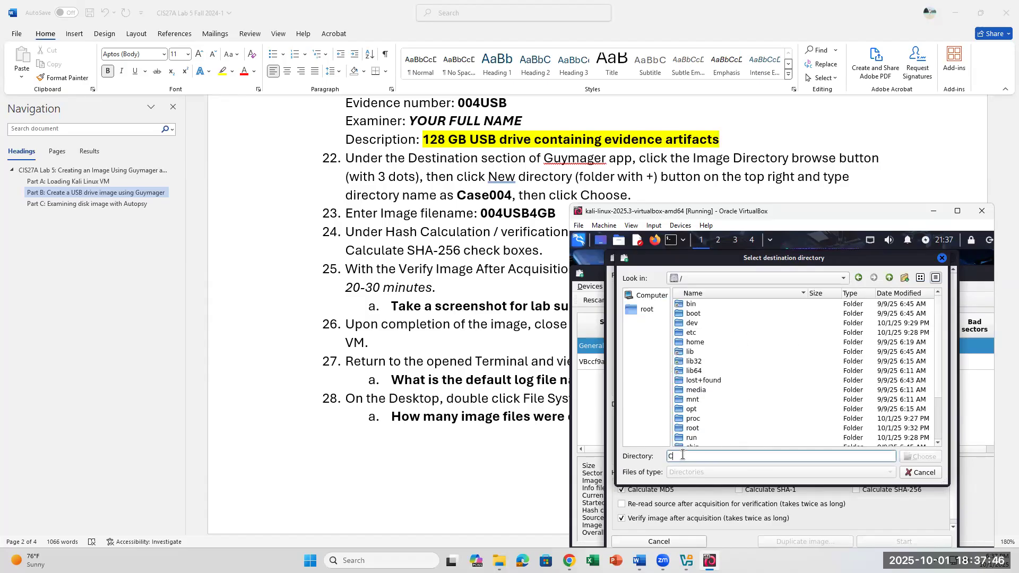
pyautogui.write('ase004')
pyautogui.click(942, 258)
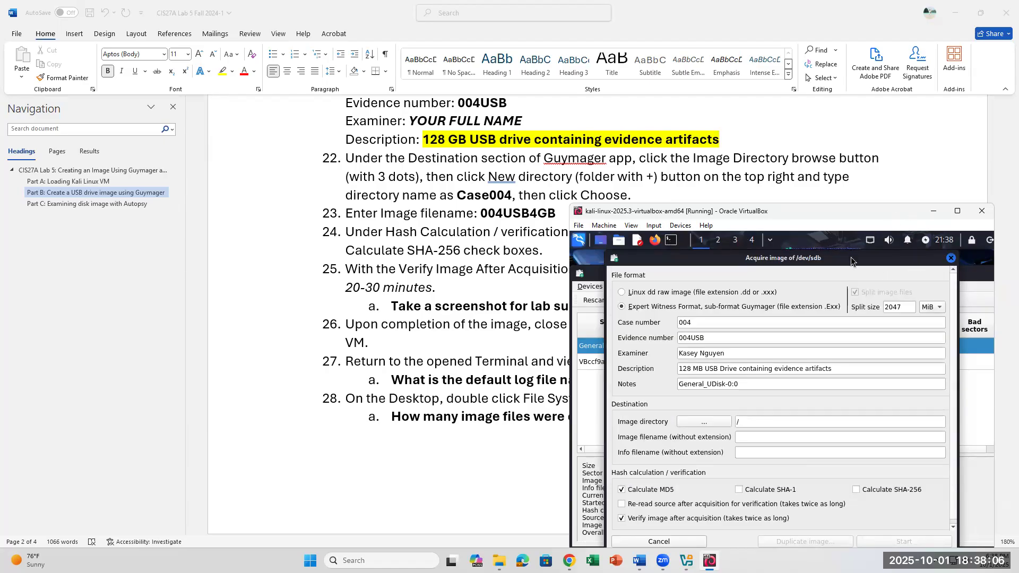
# - Open a Kali terminal, type 'mkdir Case004' without running it, and zoom in the terminal text
pyautogui.moveTo(852, 259); pyautogui.dragTo(850, 284)
pyautogui.click(672, 241)
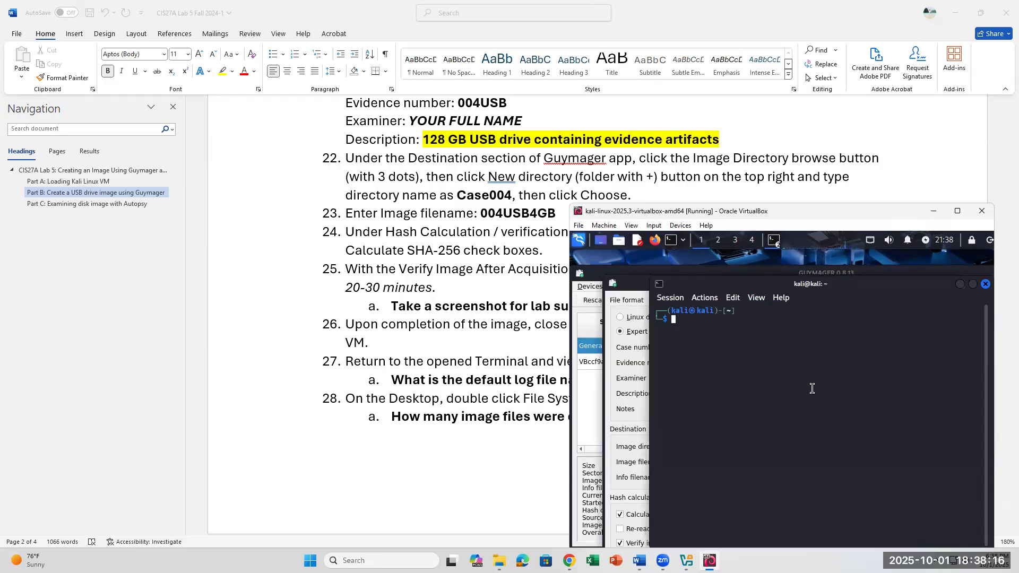
pyautogui.write('mkdir Case004')
pyautogui.click(732, 299)
pyautogui.click(754, 353)
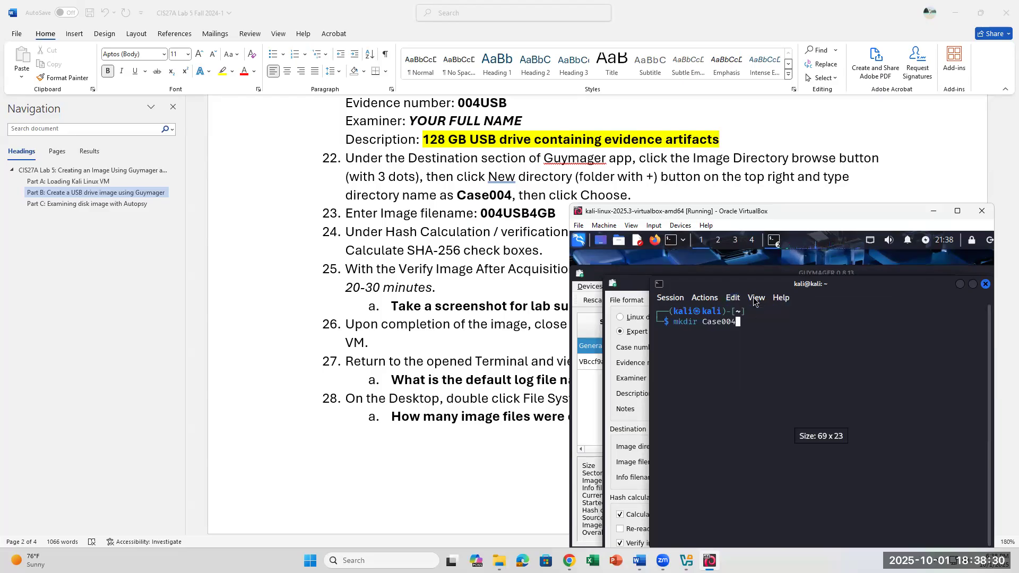
# - Insert 'Make a directory in Terminal using command: mkdir Case004.' as step 22, above the Guymager destination text
pyautogui.click(502, 174)
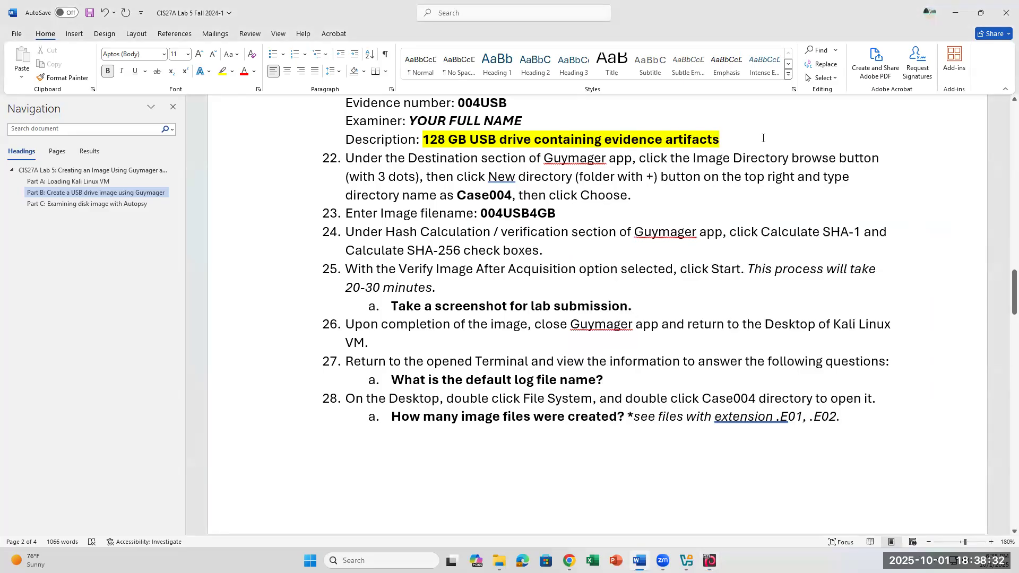
pyautogui.click(346, 162)
pyautogui.press('Return')
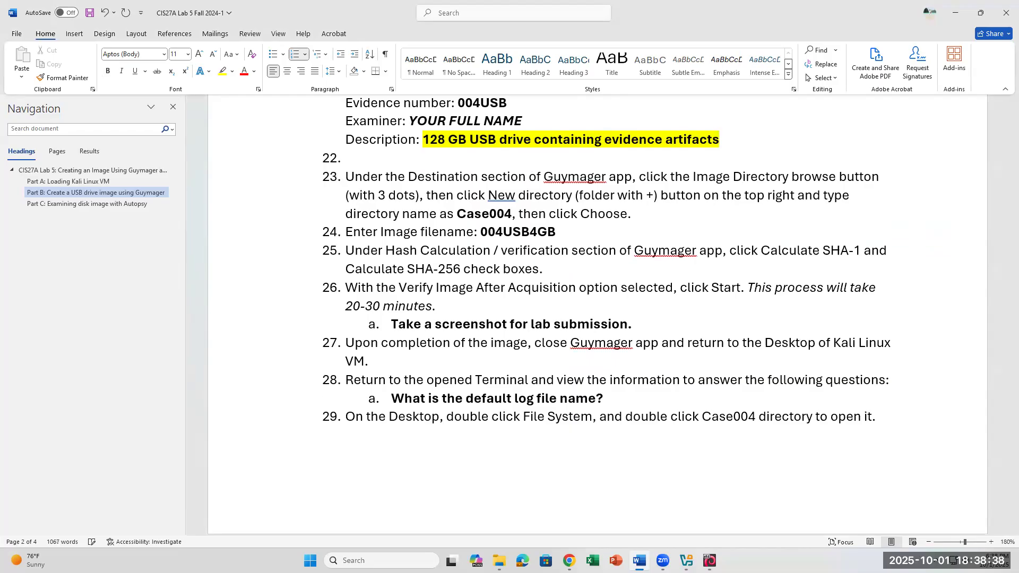
pyautogui.hotkey('ctrl', 'z')
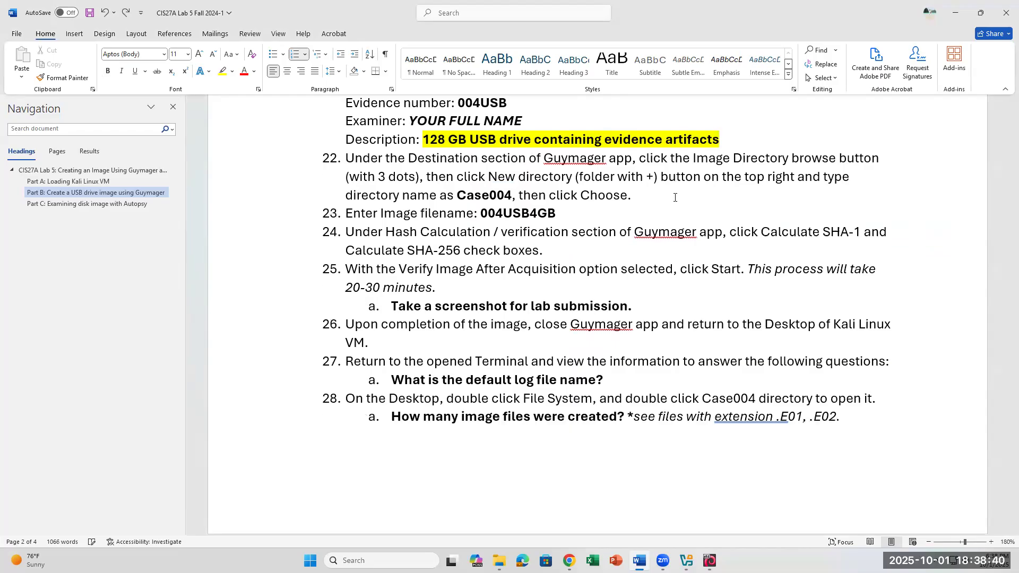
pyautogui.write('Make a dir')
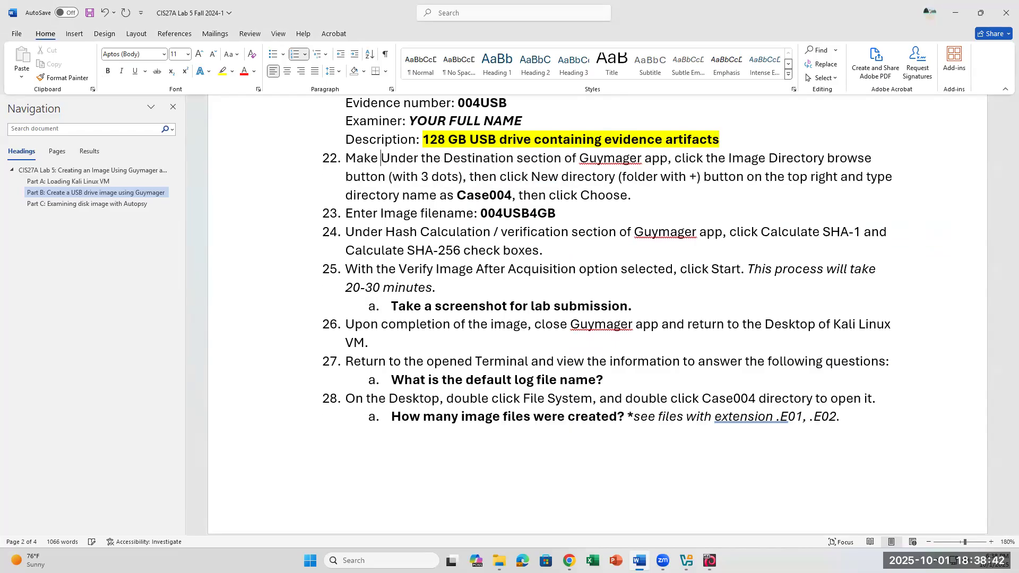
pyautogui.write('ectory:')
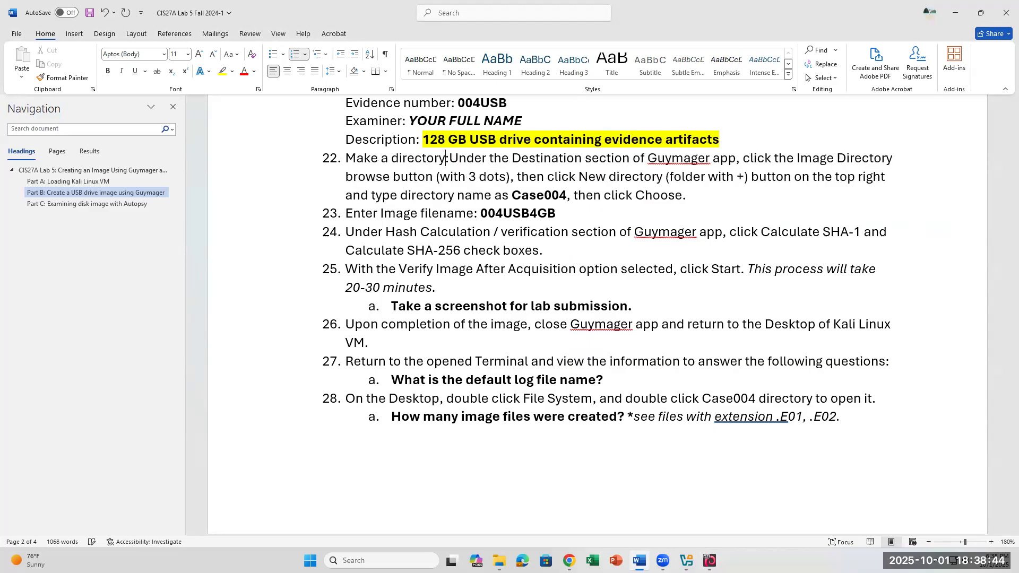
pyautogui.press('BackSpace')
pyautogui.press('BackSpace')
pyautogui.write('in Terminal ')
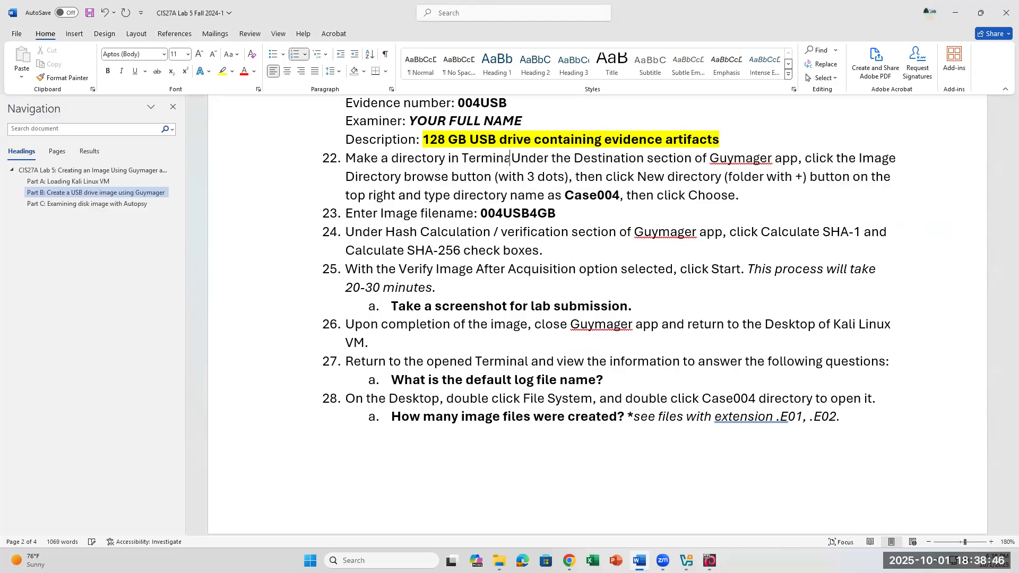
pyautogui.write('using command')
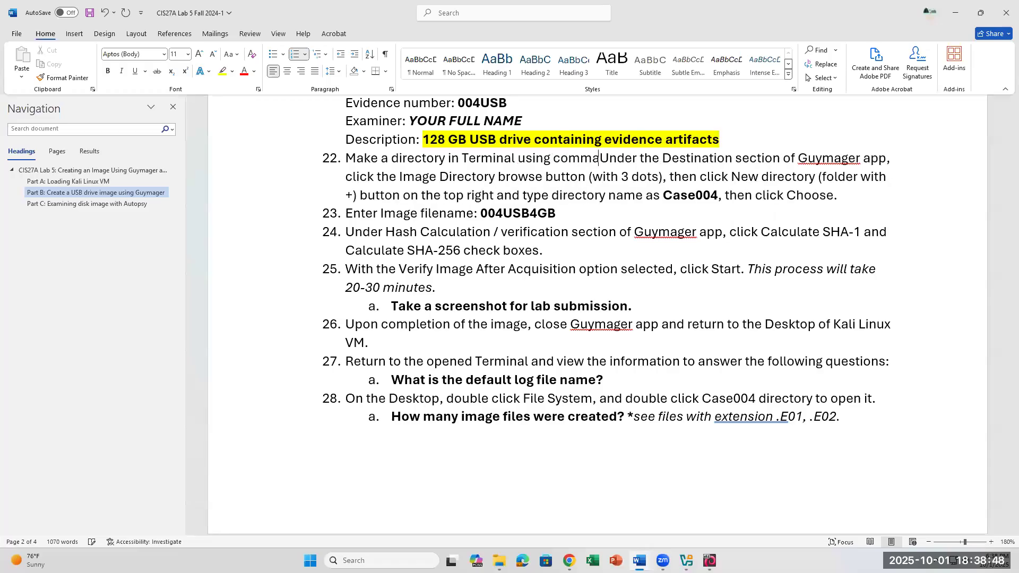
pyautogui.write(': mkdire')
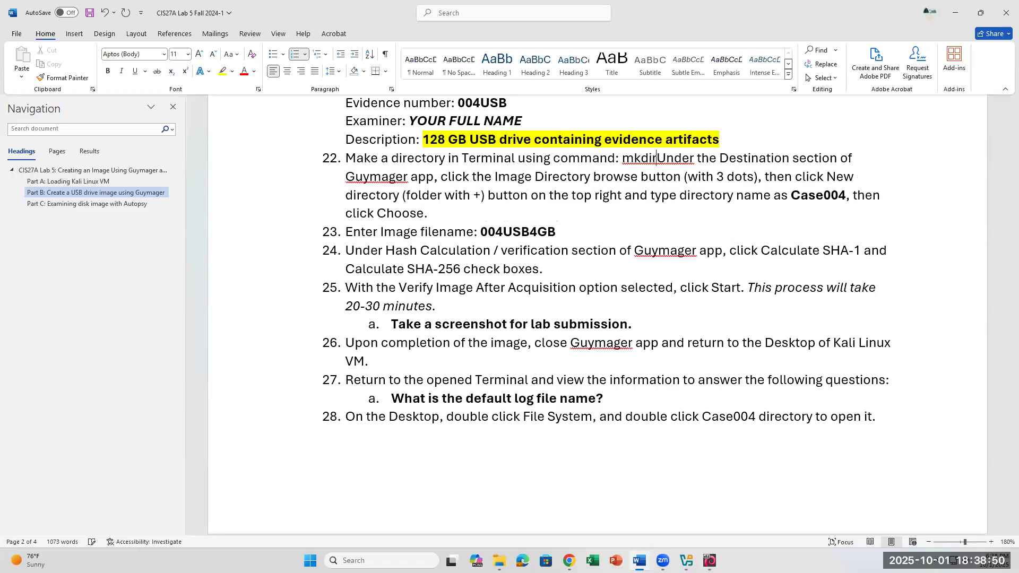
pyautogui.press('BackSpace')
pyautogui.write('case')
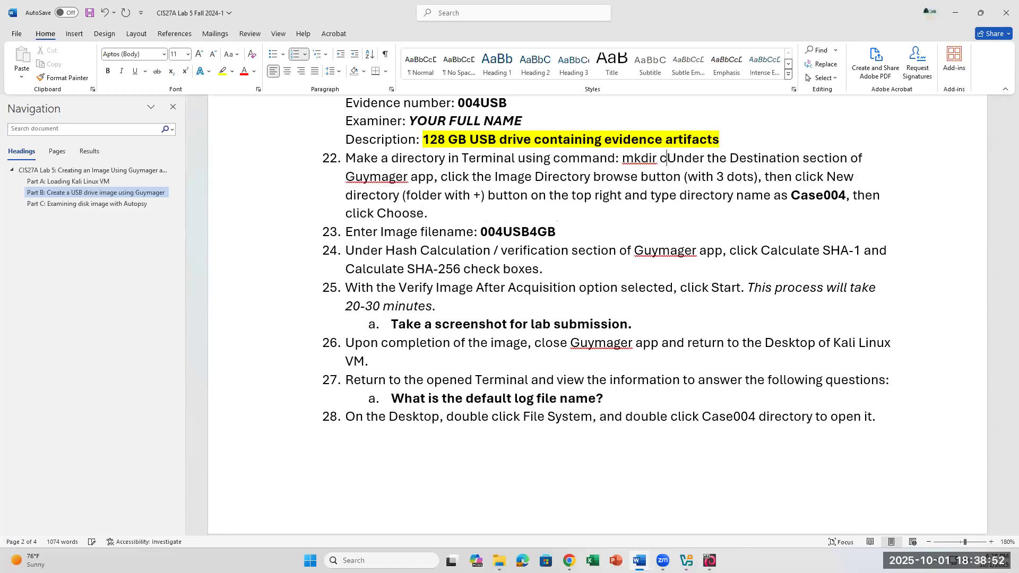
pyautogui.write('e')
pyautogui.press('BackSpace')
pyautogui.press('BackSpace')
pyautogui.press('BackSpace')
pyautogui.press('BackSpace')
pyautogui.press('BackSpace')
pyautogui.write('Case00')
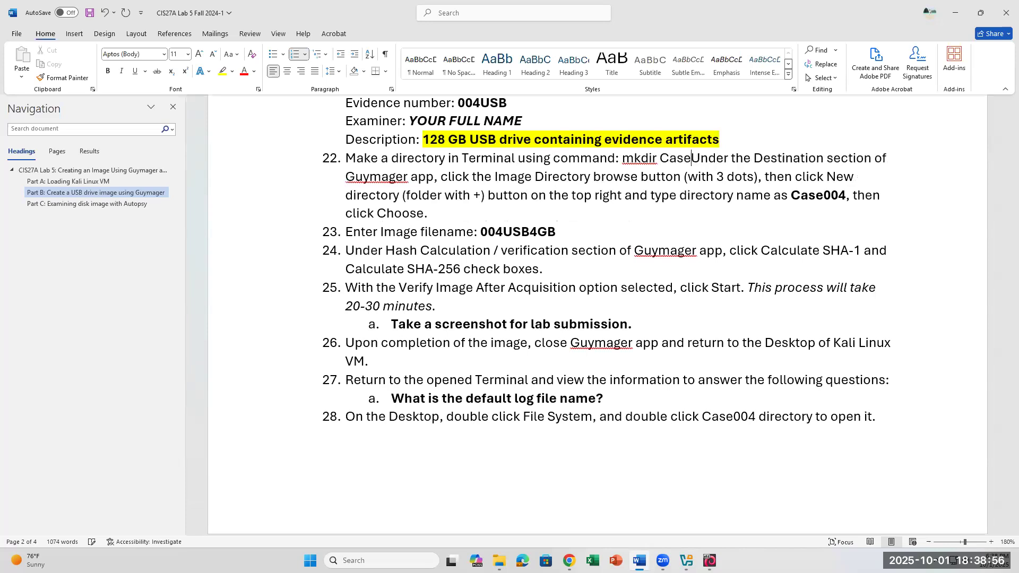
pyautogui.write('4.')
pyautogui.press('Return')
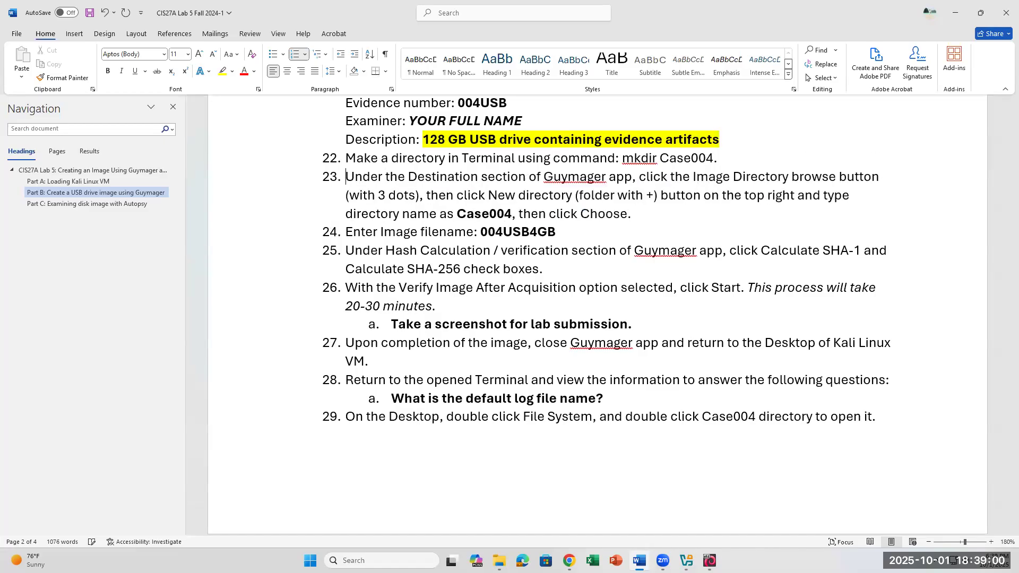
pyautogui.press('BackSpace')
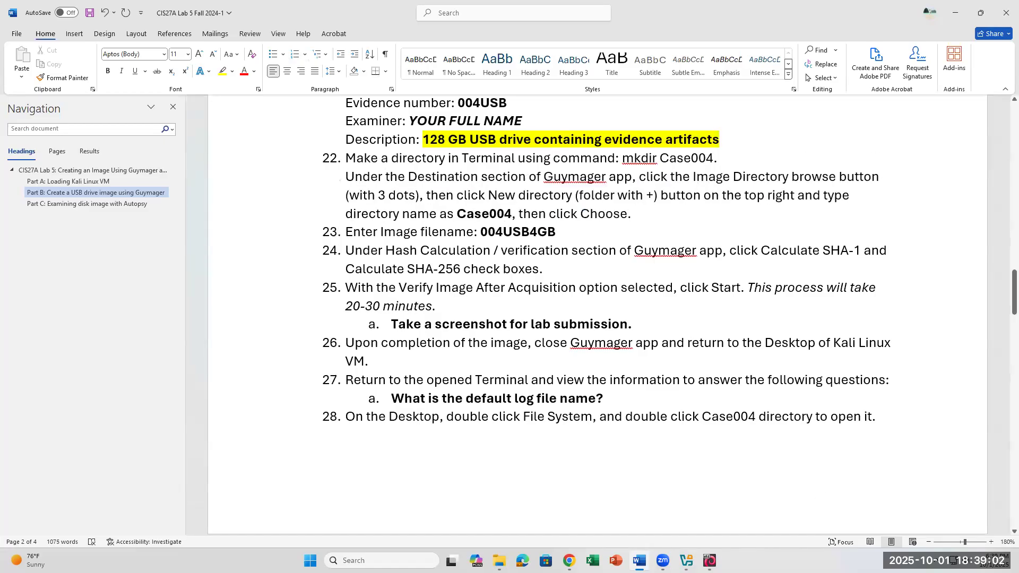
# - Run the mkdir Case004 command in the Kali terminal, then close the terminal
pyautogui.click(710, 560)
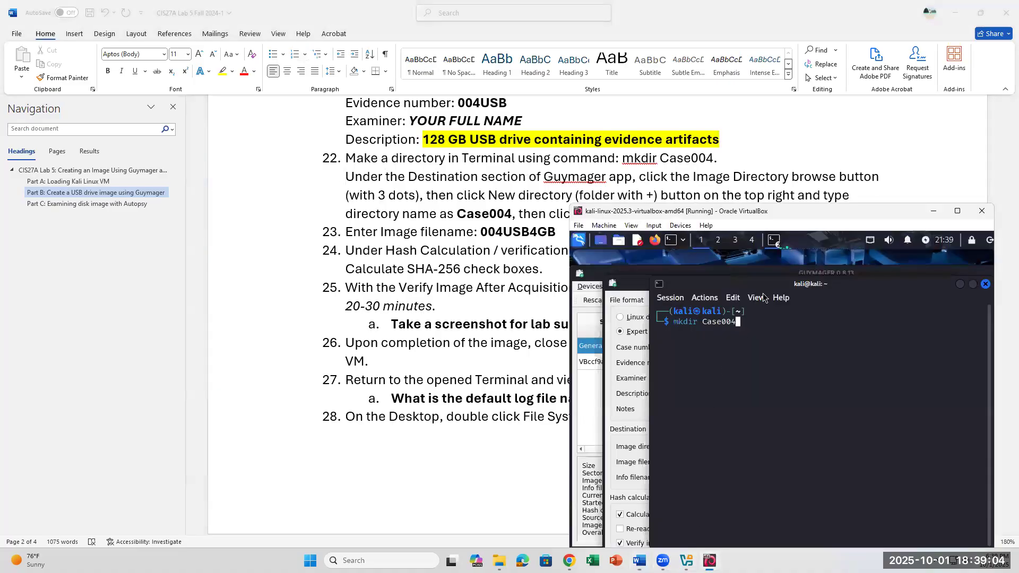
pyautogui.moveTo(842, 280); pyautogui.dragTo(753, 253)
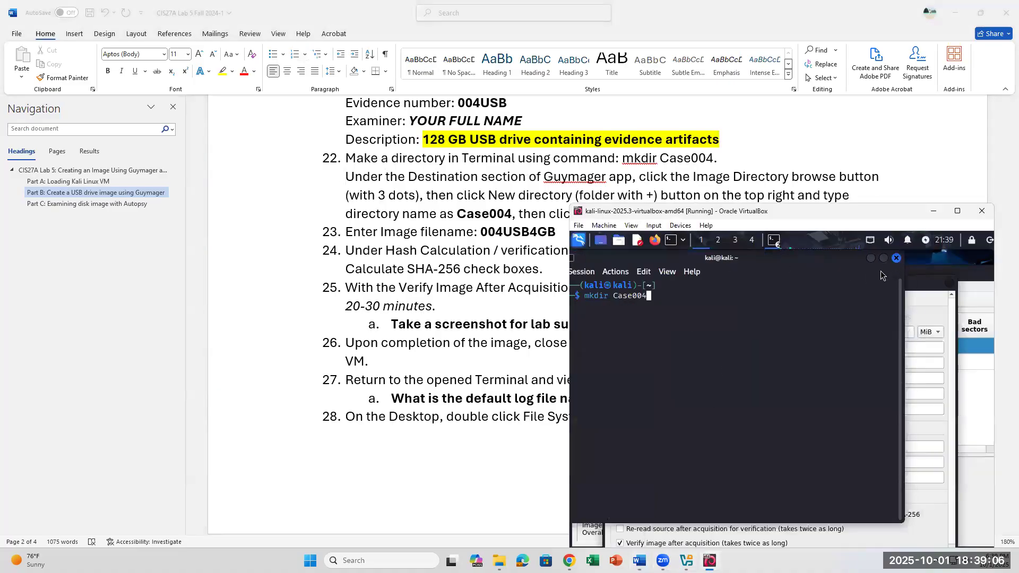
pyautogui.press('Return')
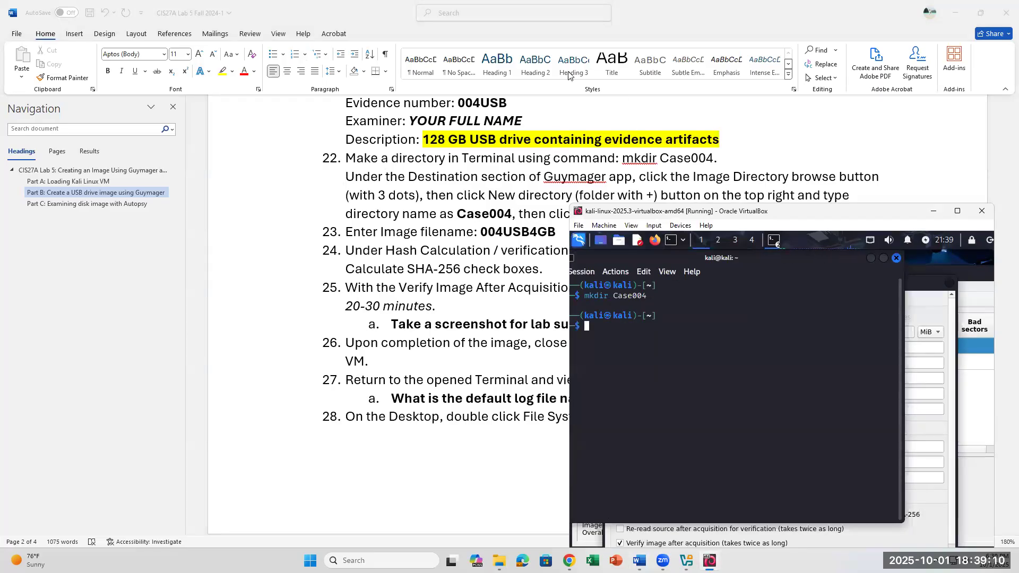
pyautogui.click(897, 258)
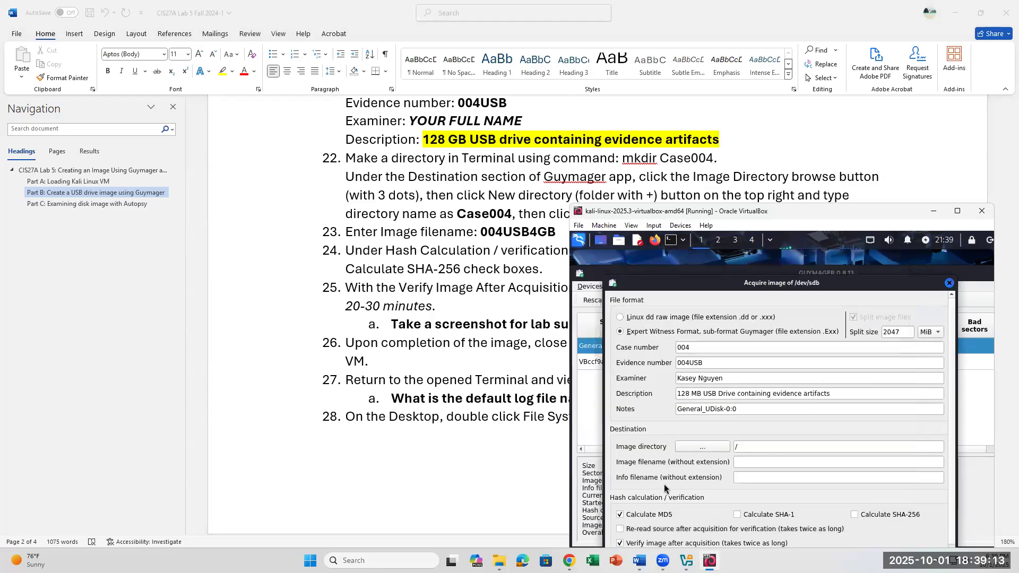
# - Create a new Case0004 folder at / and choose it as Guymager's image directory
pyautogui.click(691, 452)
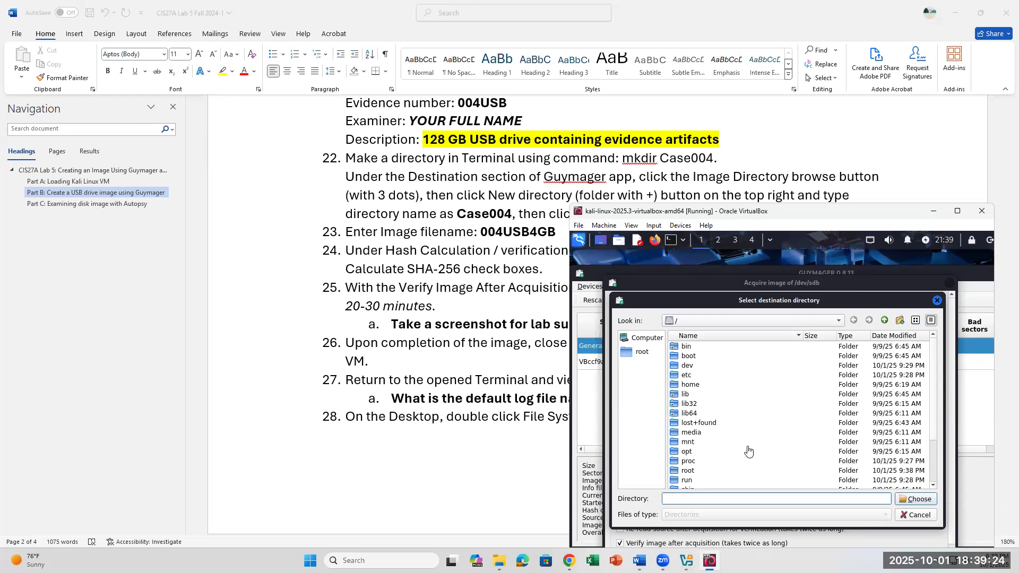
pyautogui.write('Case')
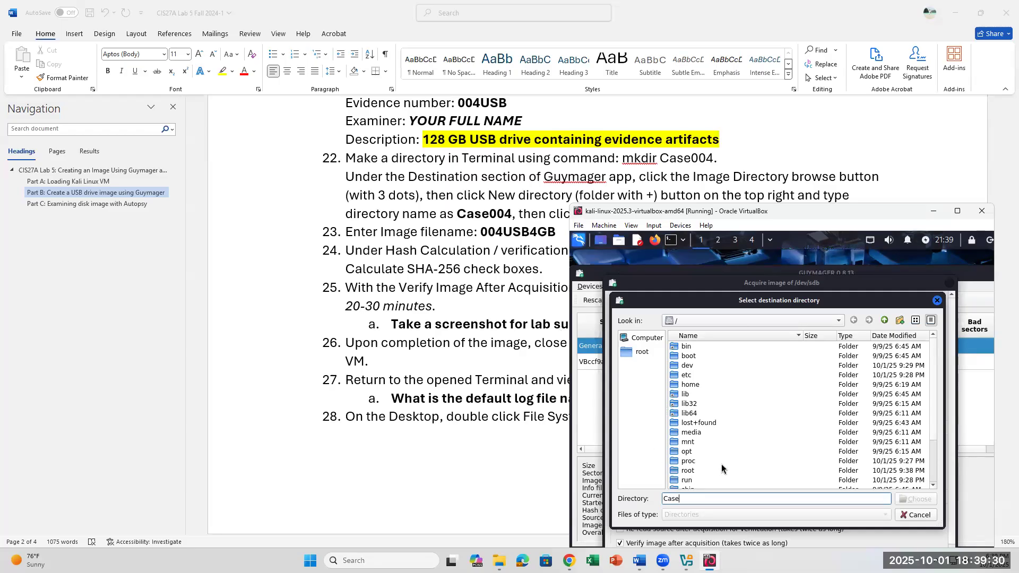
pyautogui.click(912, 515)
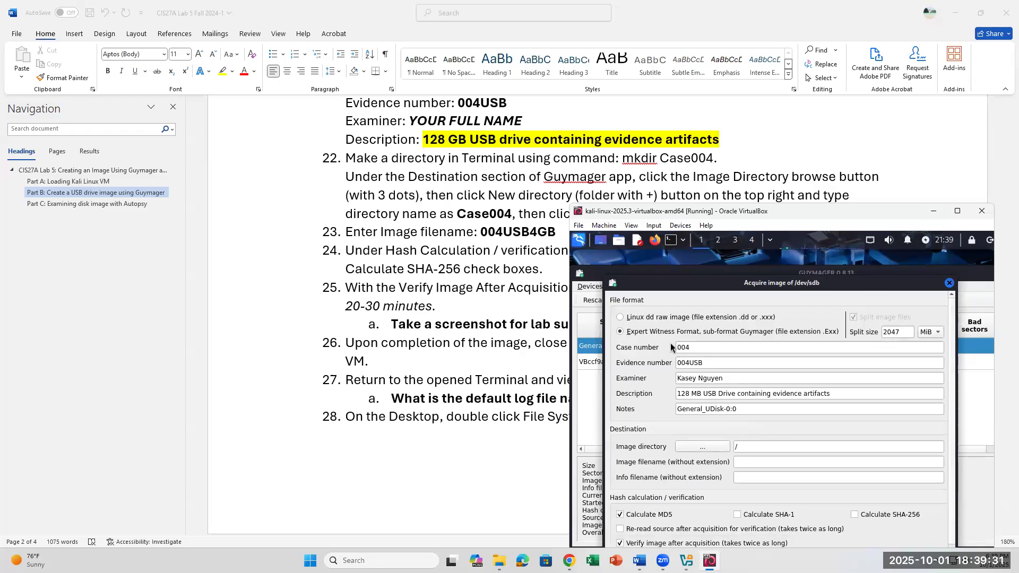
pyautogui.click(703, 447)
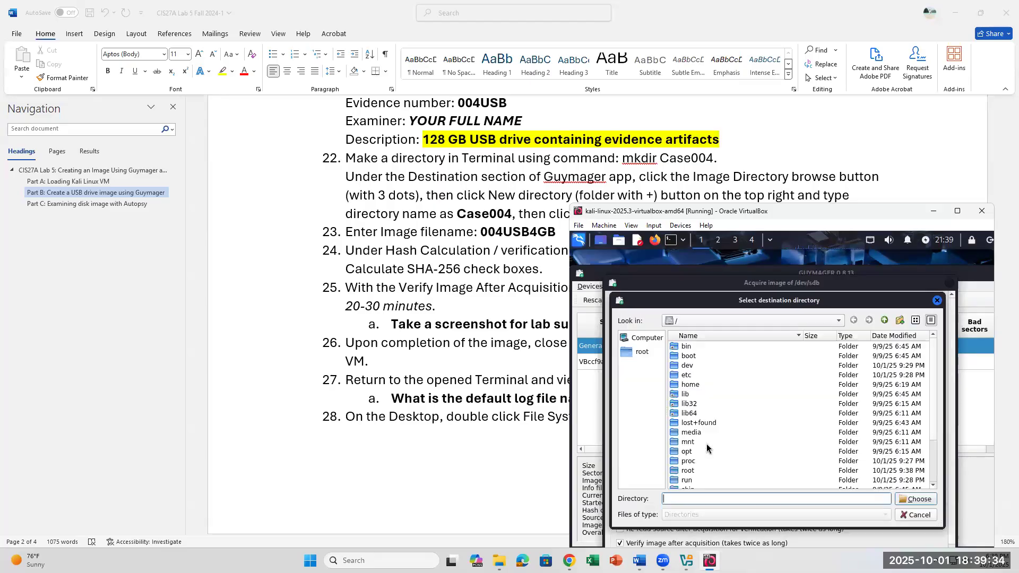
pyautogui.click(901, 320)
pyautogui.write('Case0004')
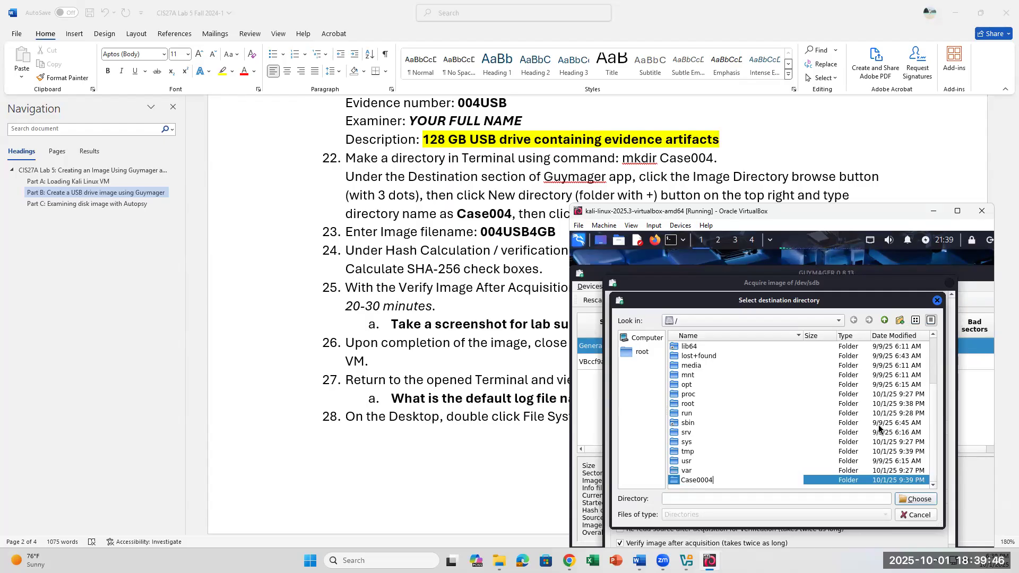
pyautogui.press('Return')
pyautogui.click(840, 484)
pyautogui.click(916, 499)
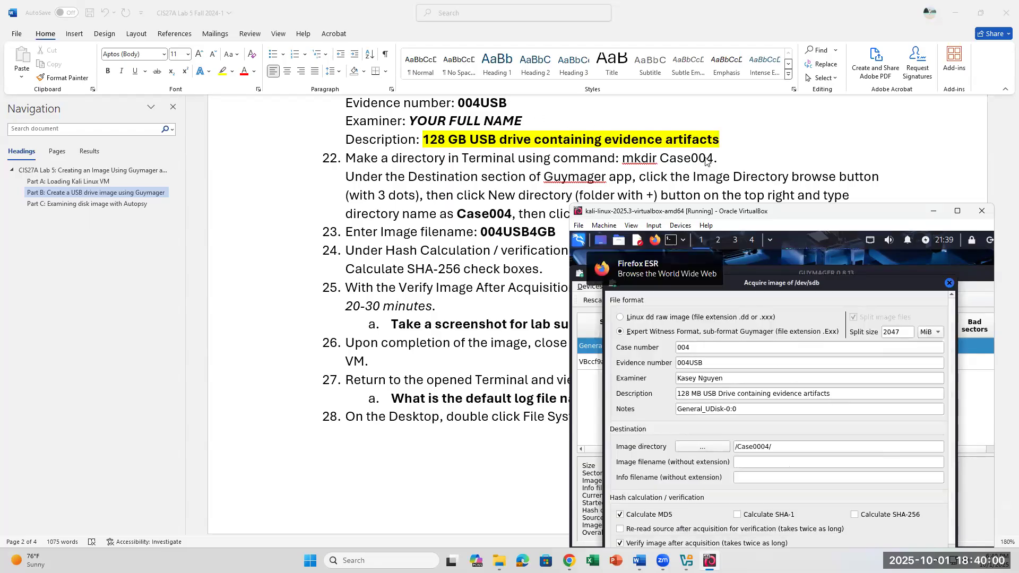
# - Reread step 22 in the Word lab instructions, then return to the running Kali VM
pyautogui.click(707, 160)
pyautogui.moveTo(547, 147); pyautogui.dragTo(730, 157)
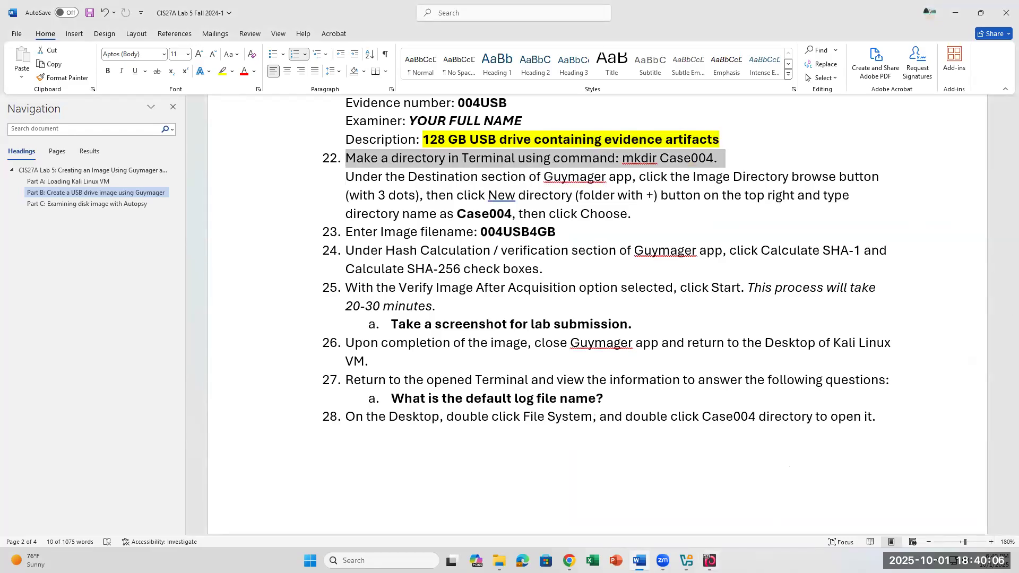
pyautogui.click(686, 560)
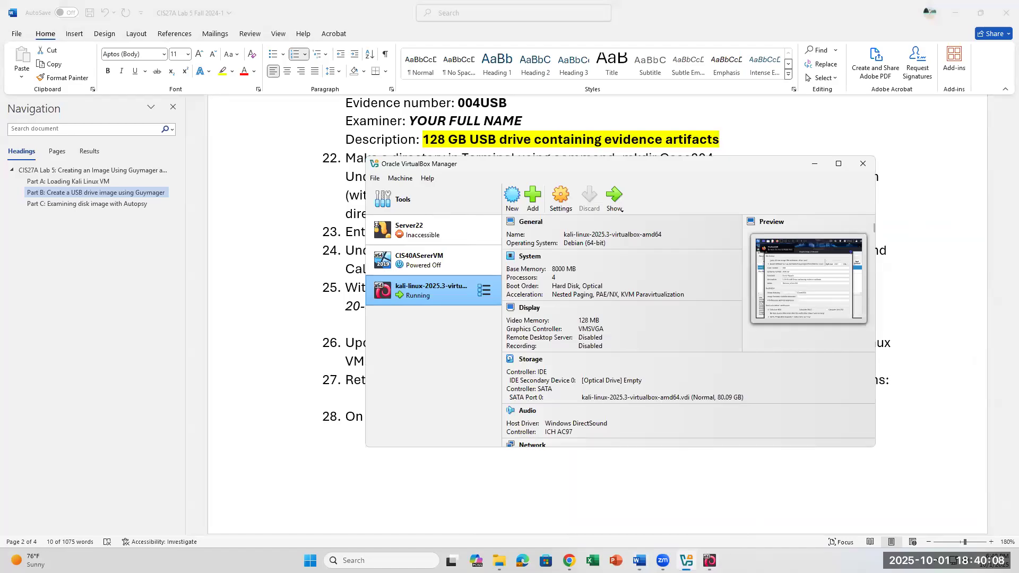
pyautogui.click(620, 207)
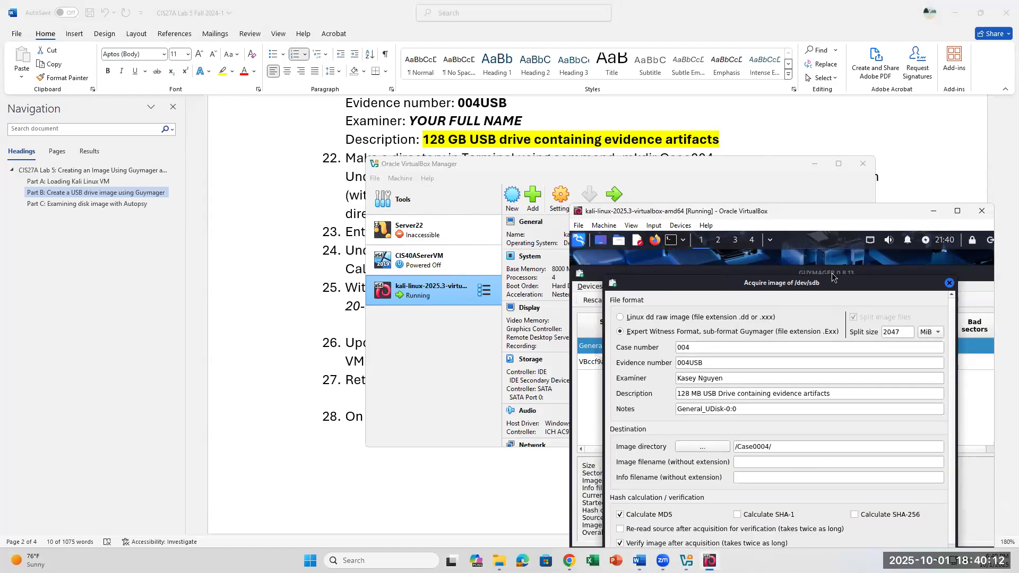
# - Name the image 004USB128MB and start acquiring /dev/sdb into /Case0004/
pyautogui.moveTo(833, 281); pyautogui.dragTo(832, 257)
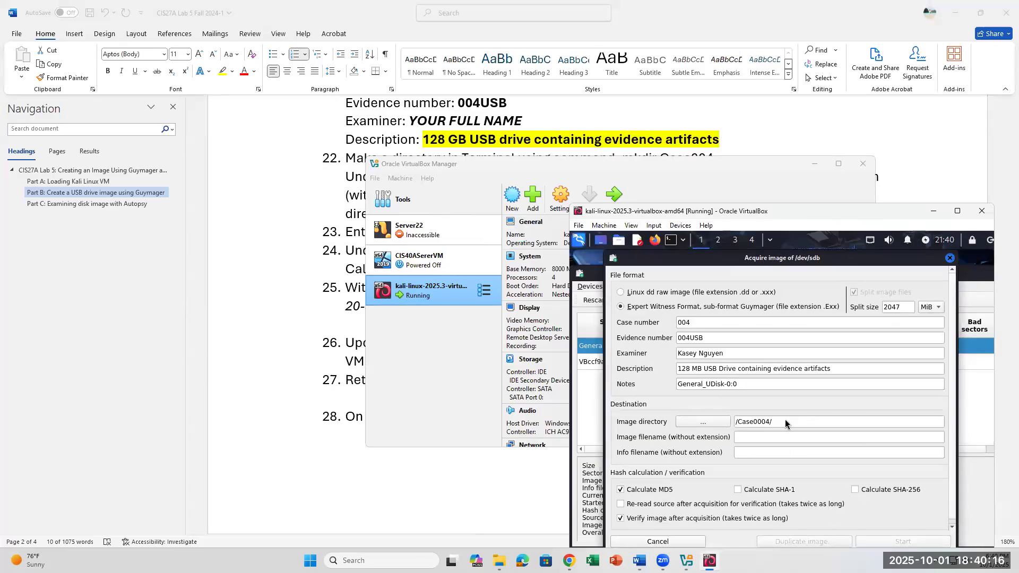
pyautogui.click(267, 362)
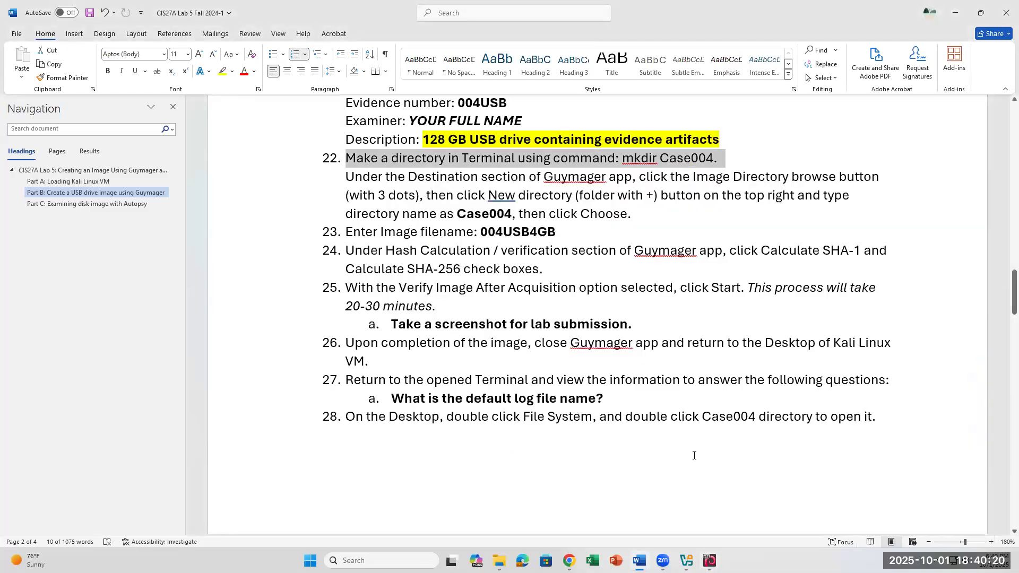
pyautogui.click(710, 561)
pyautogui.click(781, 437)
pyautogui.write('004')
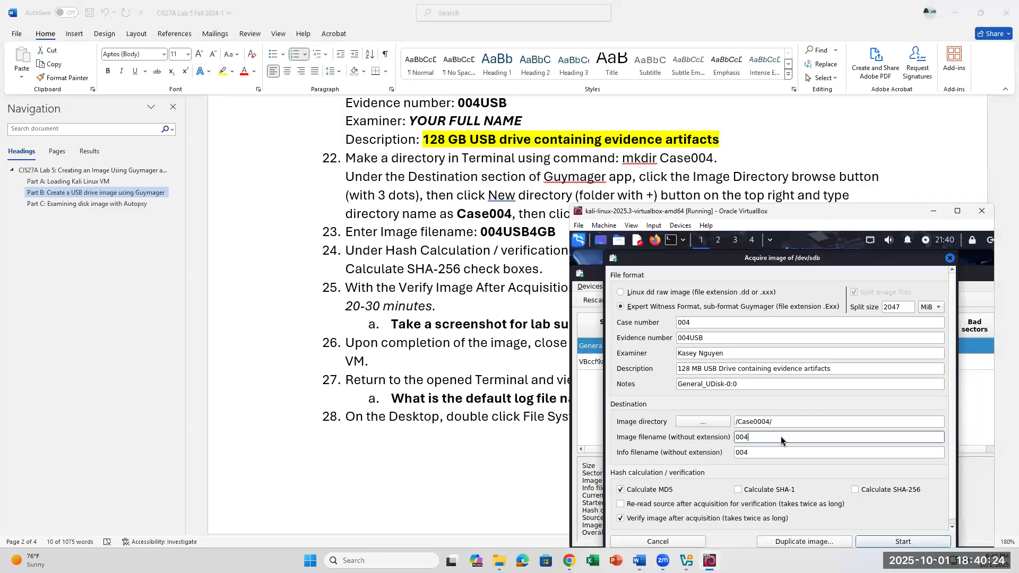
pyautogui.write('USB128MB')
pyautogui.click(894, 541)
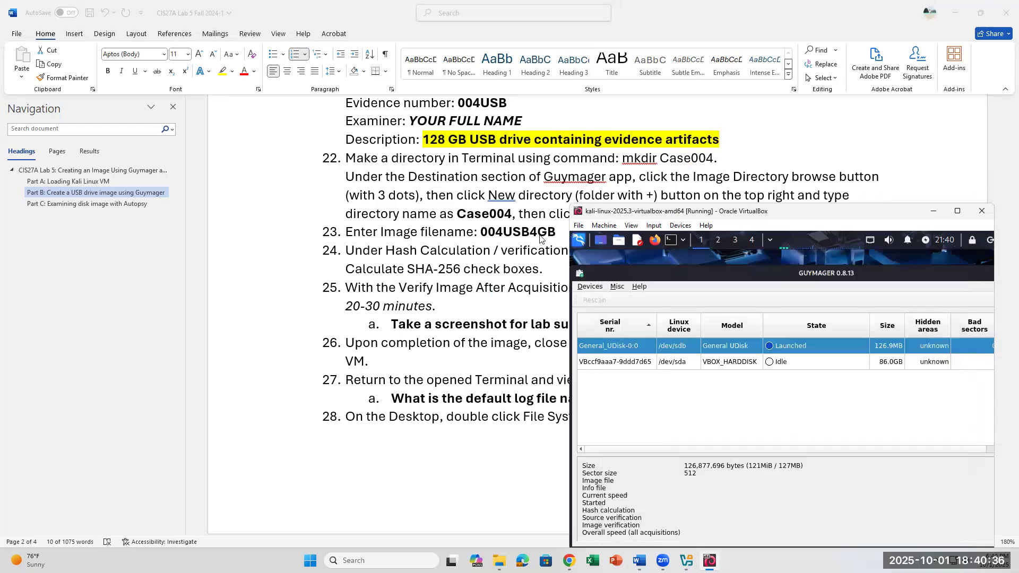
# - Change step 23's filename from 4GB to 004USB128MB and highlight it yellow
pyautogui.click(562, 233)
pyautogui.moveTo(562, 234); pyautogui.dragTo(533, 232)
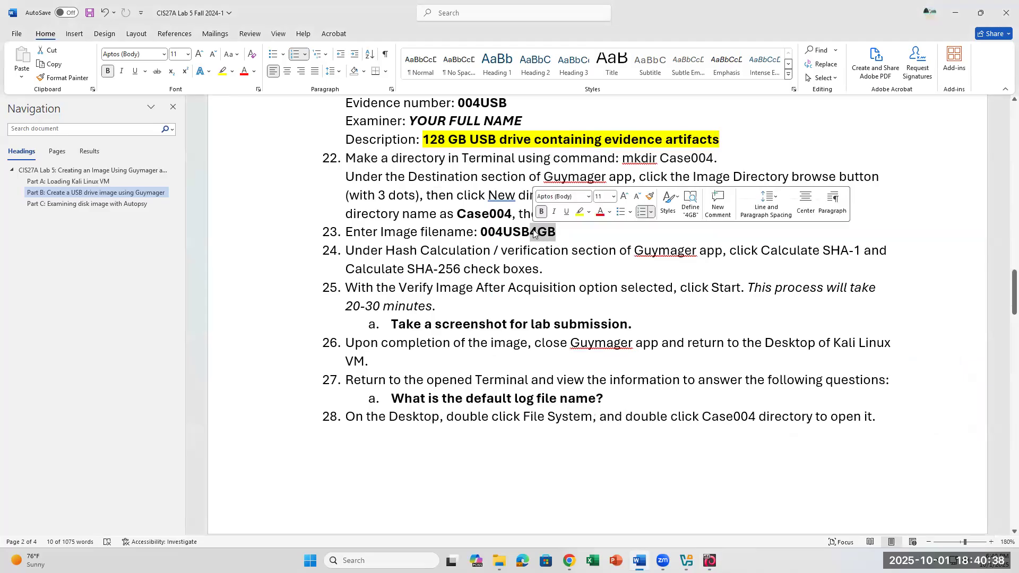
pyautogui.write('128MB')
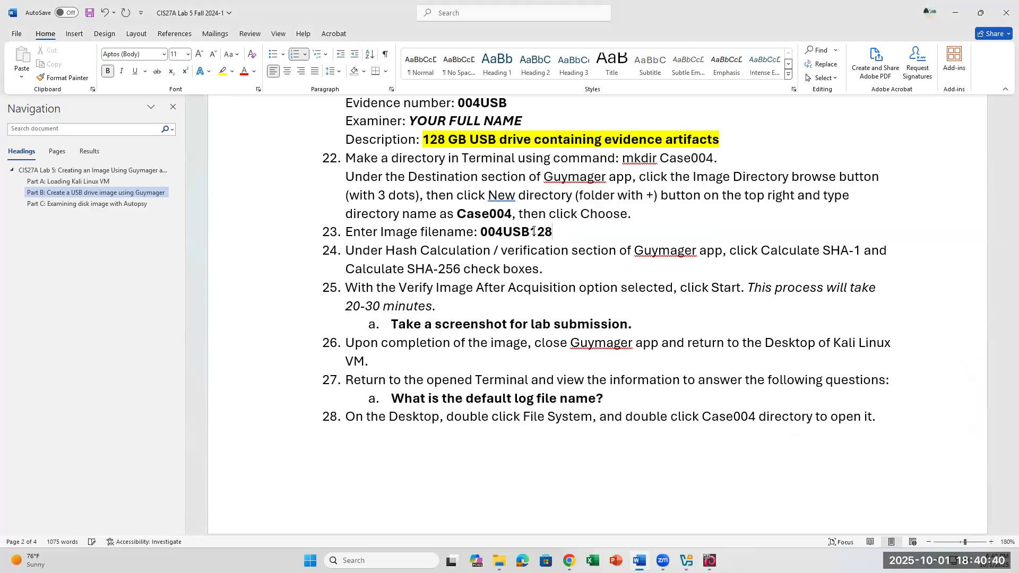
pyautogui.moveTo(572, 232); pyautogui.dragTo(478, 232)
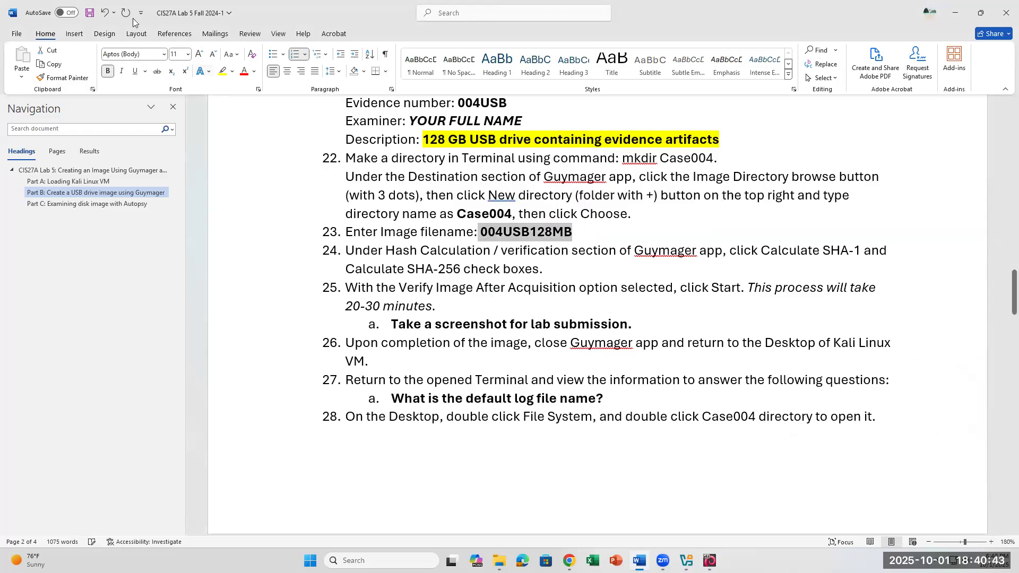
pyautogui.click(222, 71)
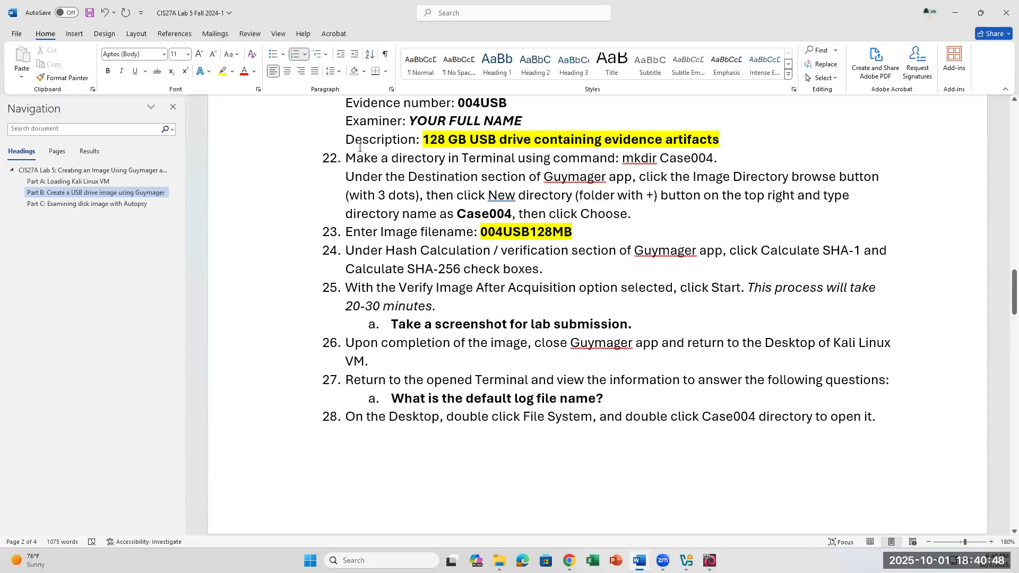
# - Edit step 22's first line, removing the period after Case004 and adding 'or'
pyautogui.moveTo(347, 160); pyautogui.dragTo(743, 160)
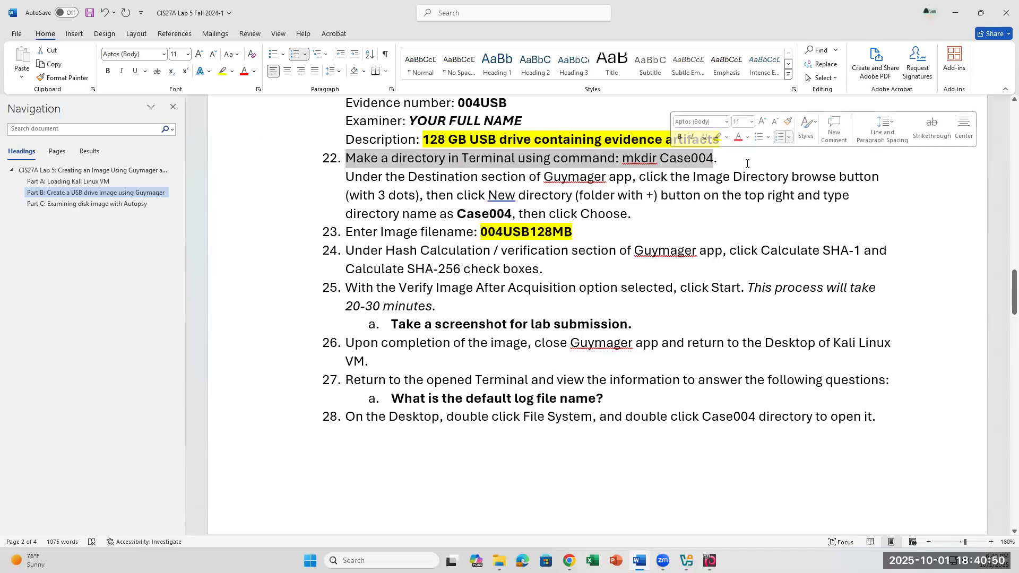
pyautogui.click(744, 160)
pyautogui.press('BackSpace')
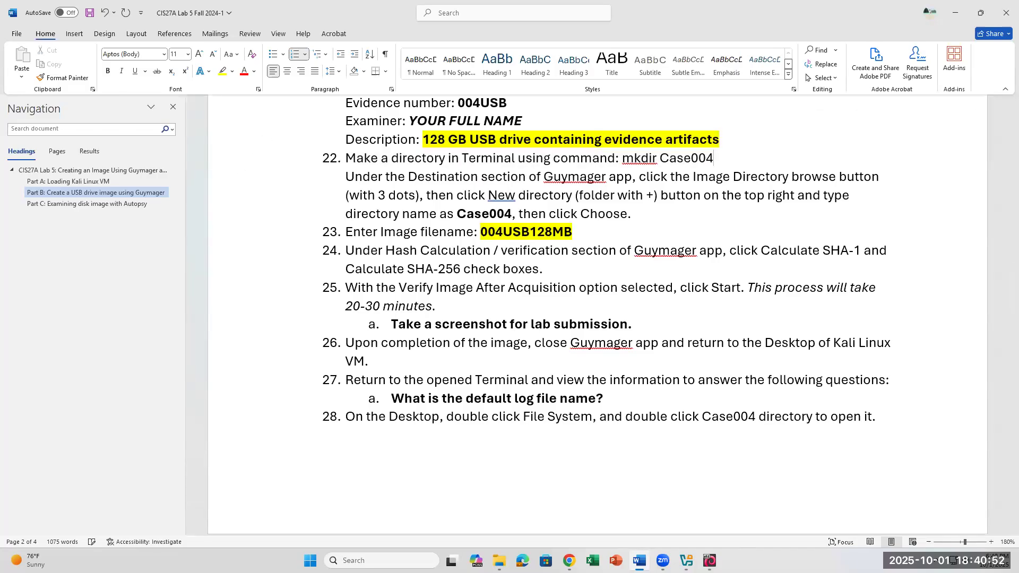
pyautogui.moveTo(718, 158); pyautogui.dragTo(349, 155)
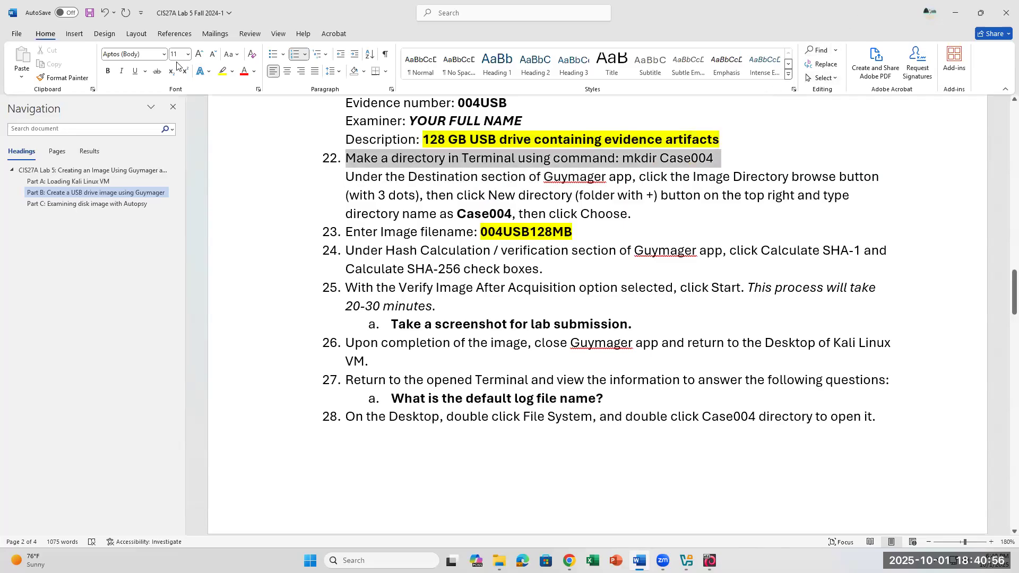
pyautogui.click(229, 76)
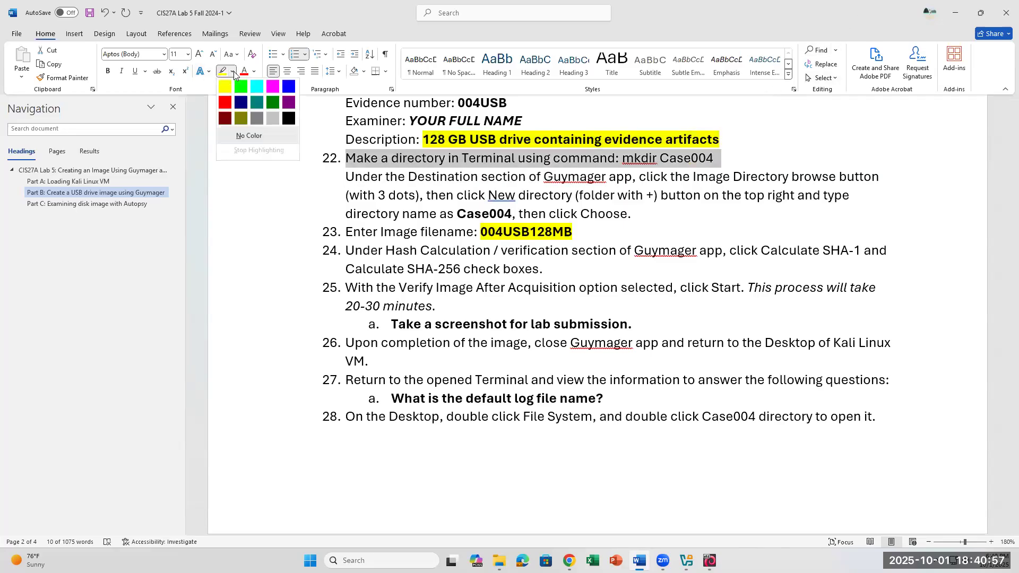
pyautogui.click(738, 165)
pyautogui.click(739, 165)
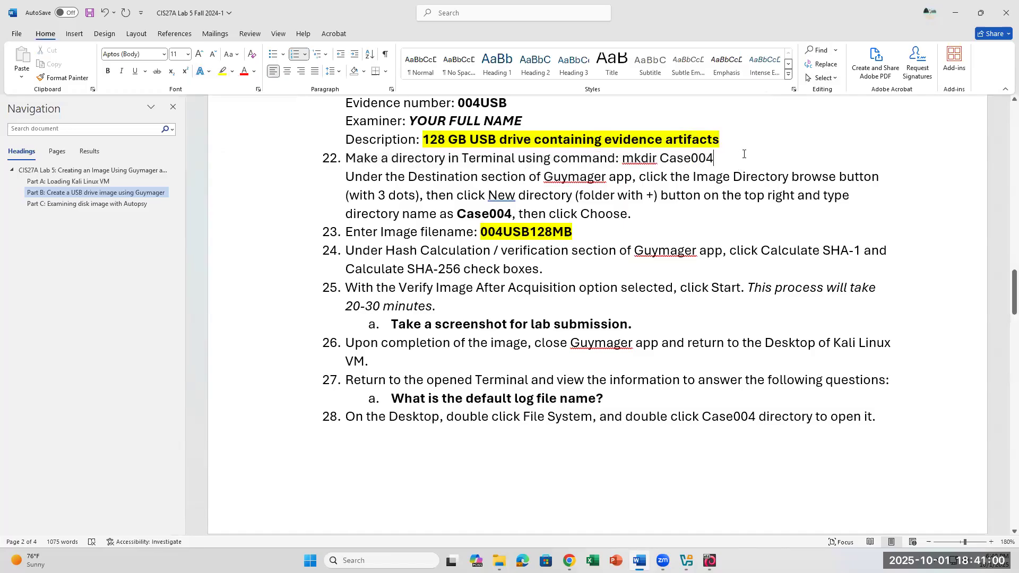
pyautogui.write('or')
# - Turn step 22's ', then c' into a new 'C' sentence and highlight its first line yellow
pyautogui.click(556, 215)
pyautogui.press('BackSpace')
pyautogui.press('BackSpace')
pyautogui.press('BackSpace')
pyautogui.press('BackSpace')
pyautogui.press('BackSpace')
pyautogui.press('BackSpace')
pyautogui.press('BackSpace')
pyautogui.press('BackSpace')
pyautogui.write('. C')
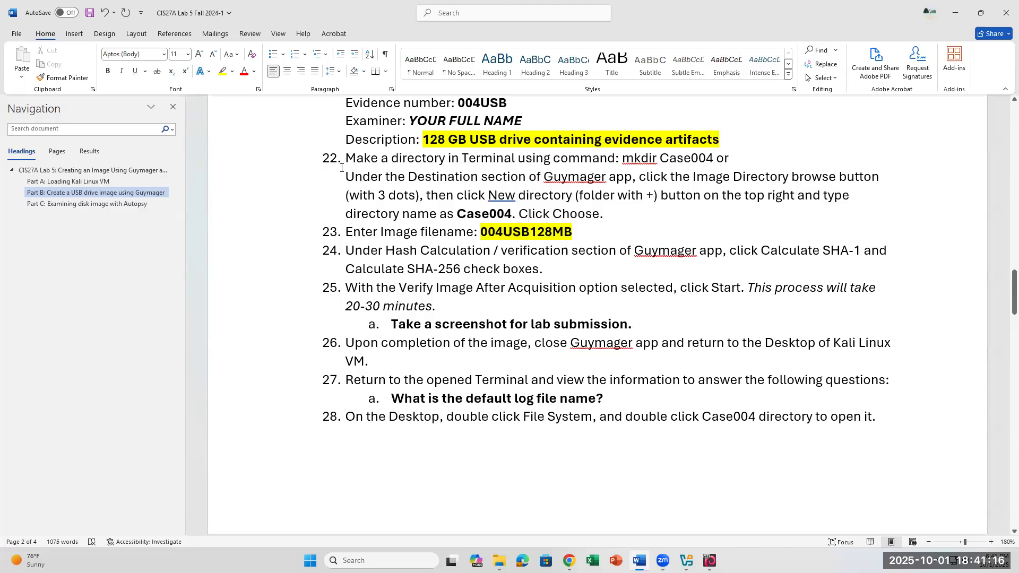
pyautogui.moveTo(348, 158); pyautogui.dragTo(715, 158)
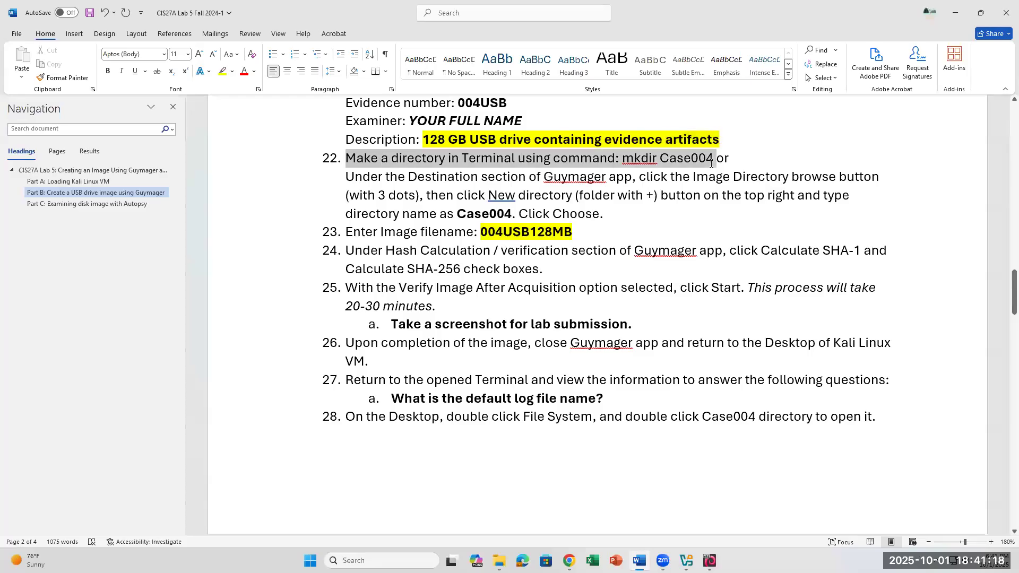
pyautogui.click(223, 71)
pyautogui.click(746, 279)
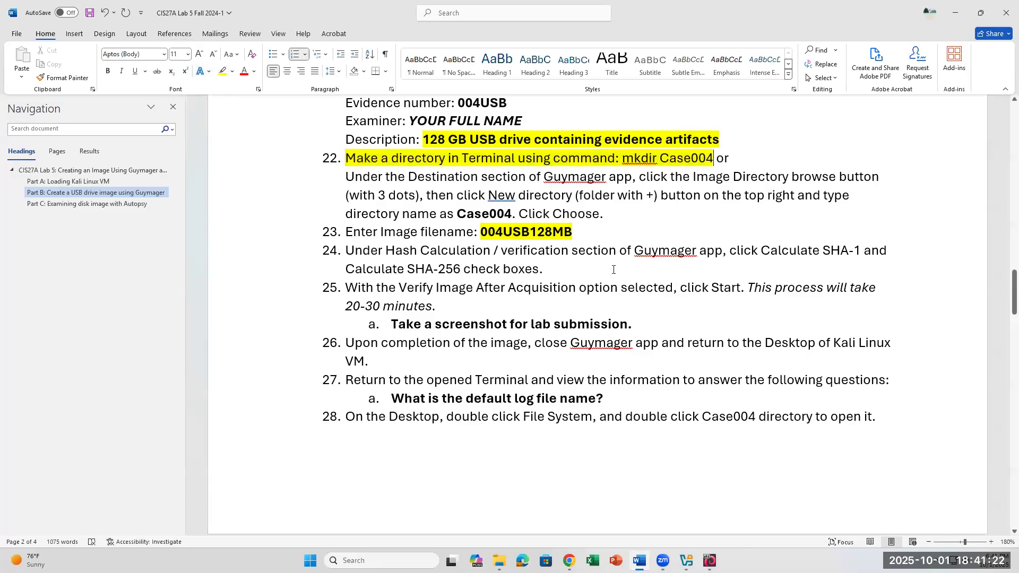
pyautogui.click(710, 560)
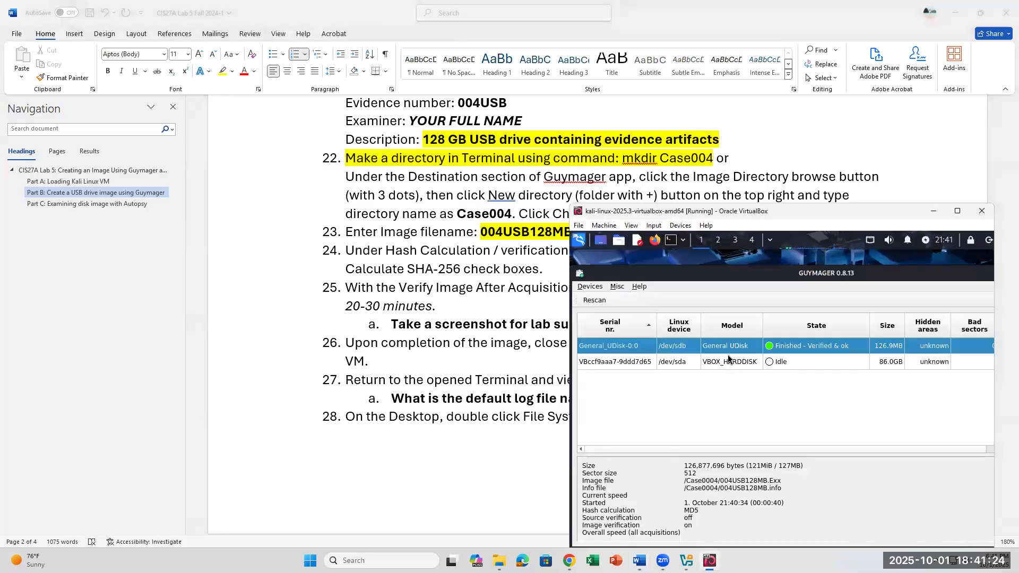
pyautogui.moveTo(768, 215); pyautogui.dragTo(768, 154)
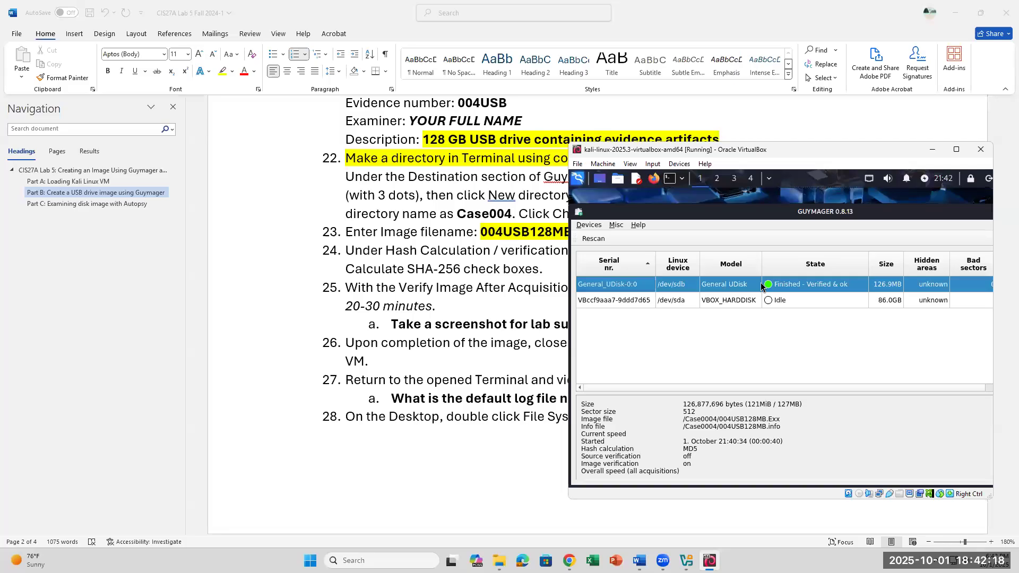
# - Reopen Guymager's Acquire image dialog for /dev/sdb showing case 004 and /Case0004/
pyautogui.rightClick(733, 291)
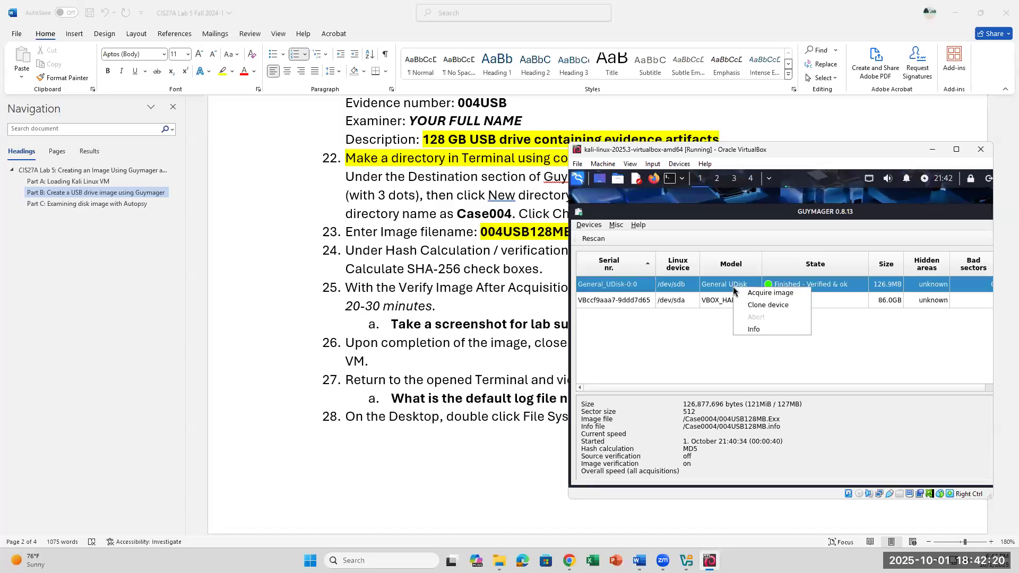
pyautogui.click(766, 294)
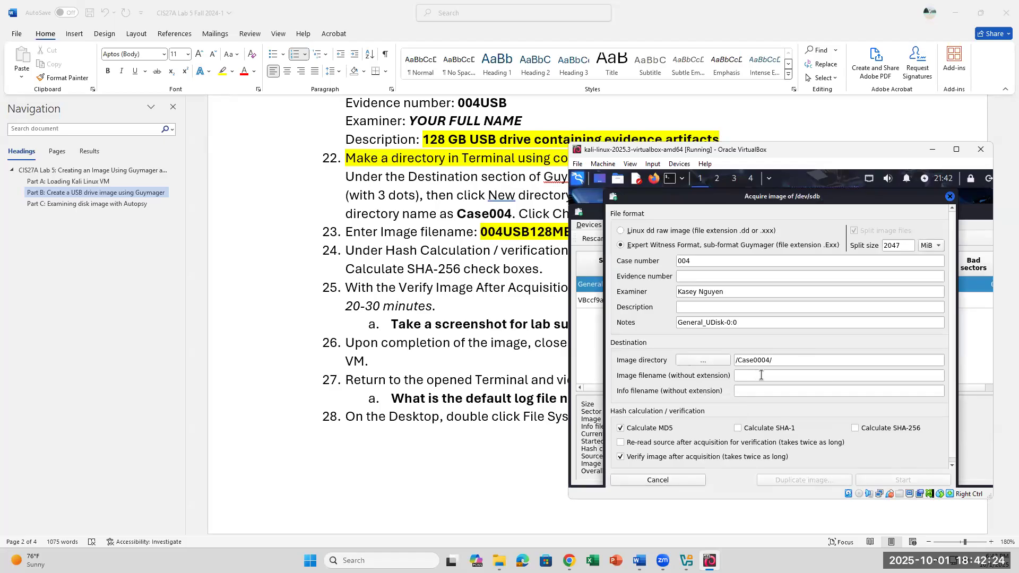
pyautogui.click(749, 393)
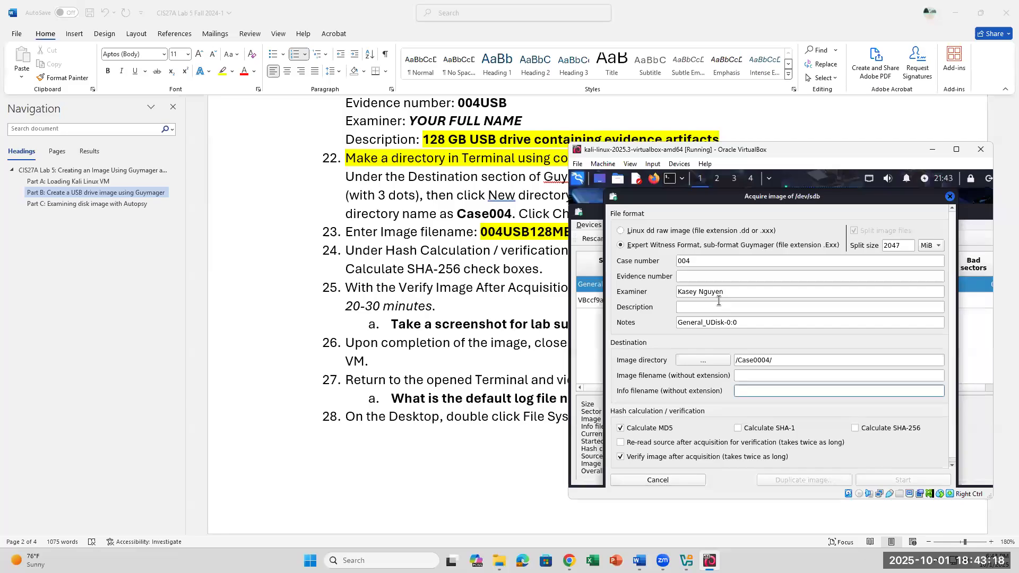
pyautogui.click(706, 227)
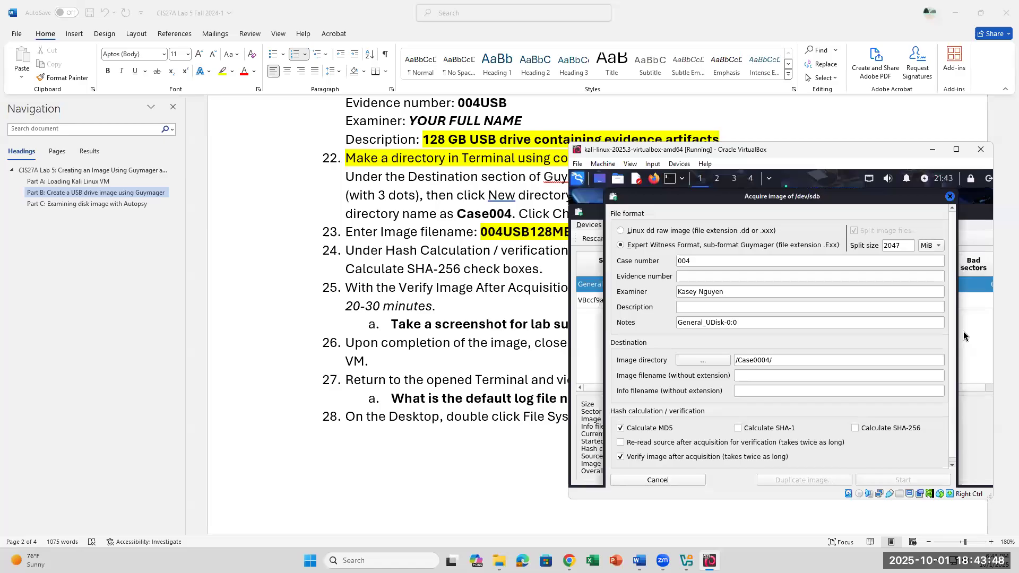
# - Move and widen the Acquire image dialog, then cancel it without starting a new image
pyautogui.click(409, 285)
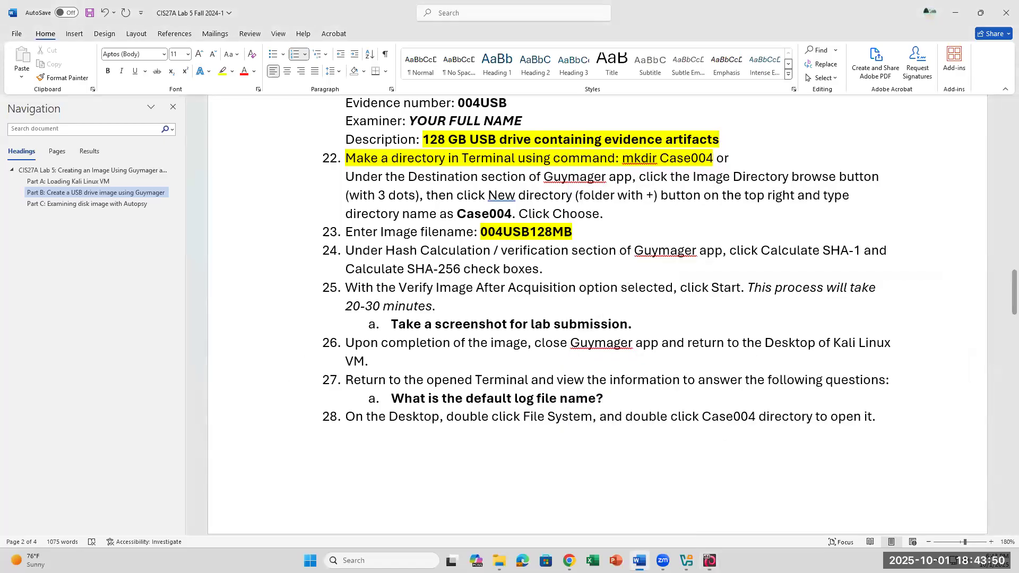
pyautogui.click(710, 561)
pyautogui.moveTo(884, 195); pyautogui.dragTo(846, 134)
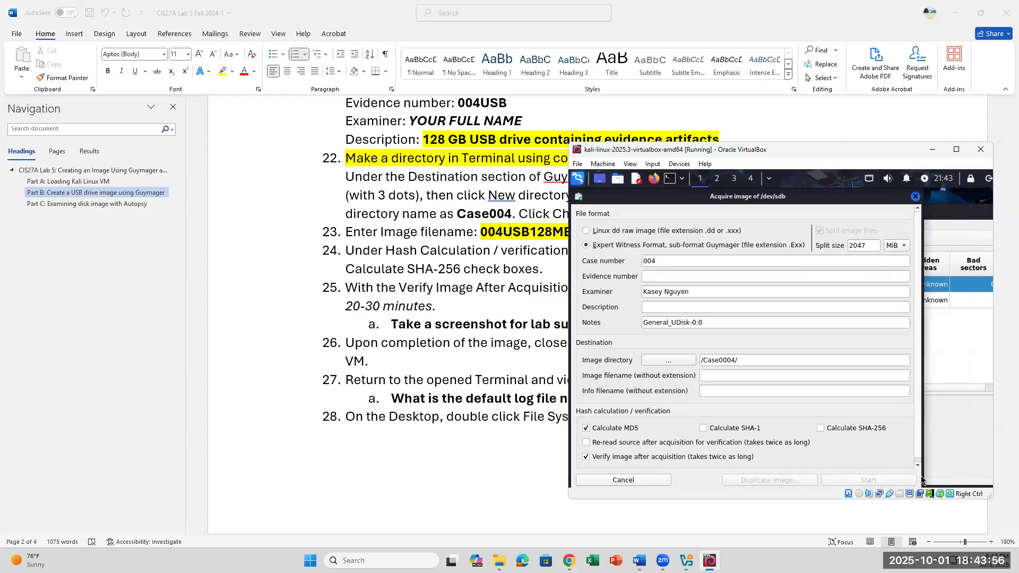
pyautogui.moveTo(935, 471); pyautogui.dragTo(954, 472)
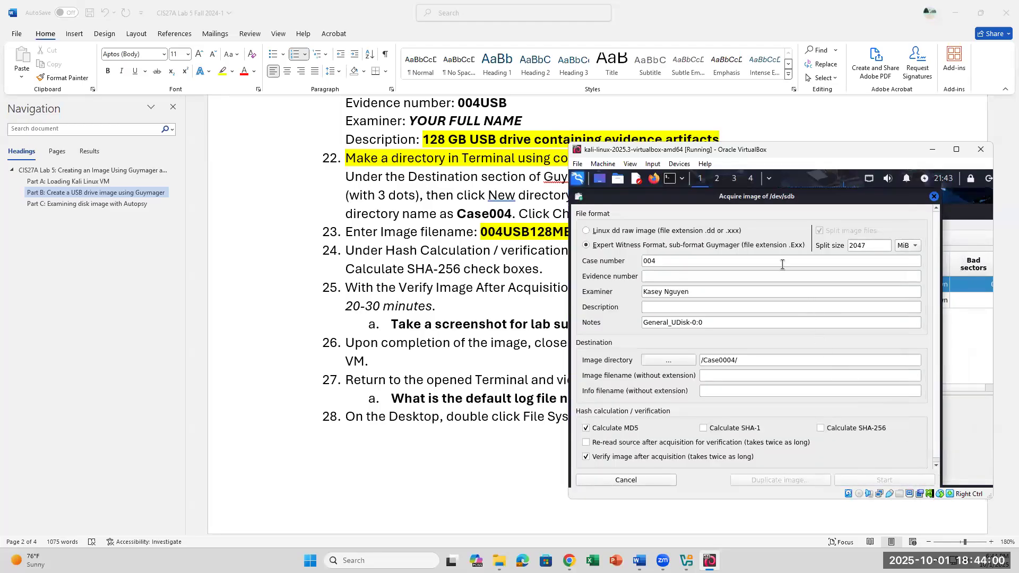
pyautogui.click(935, 196)
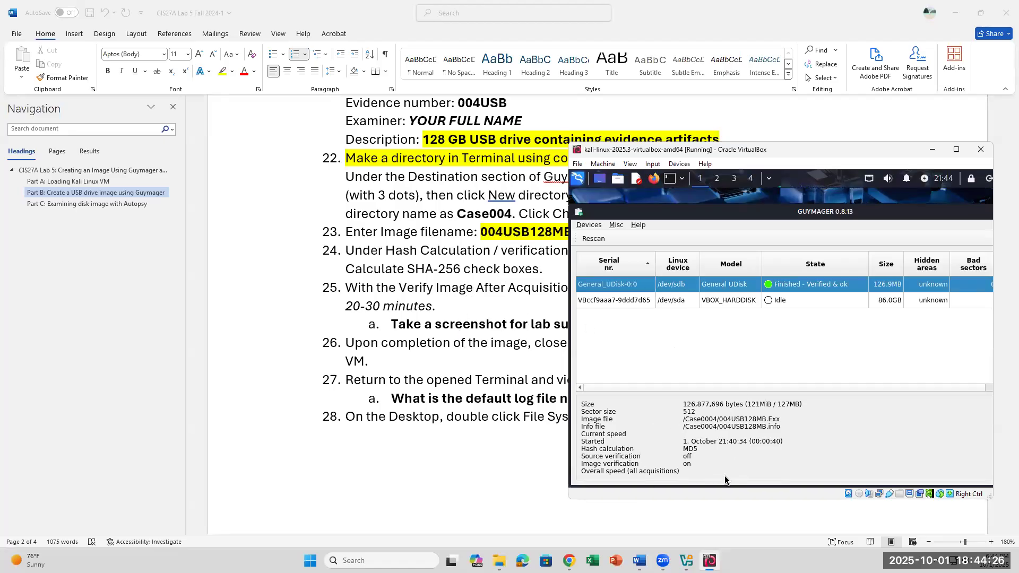
# - Scroll briefly through the Word lab instructions, then bring the Kali VM back
pyautogui.click(434, 365)
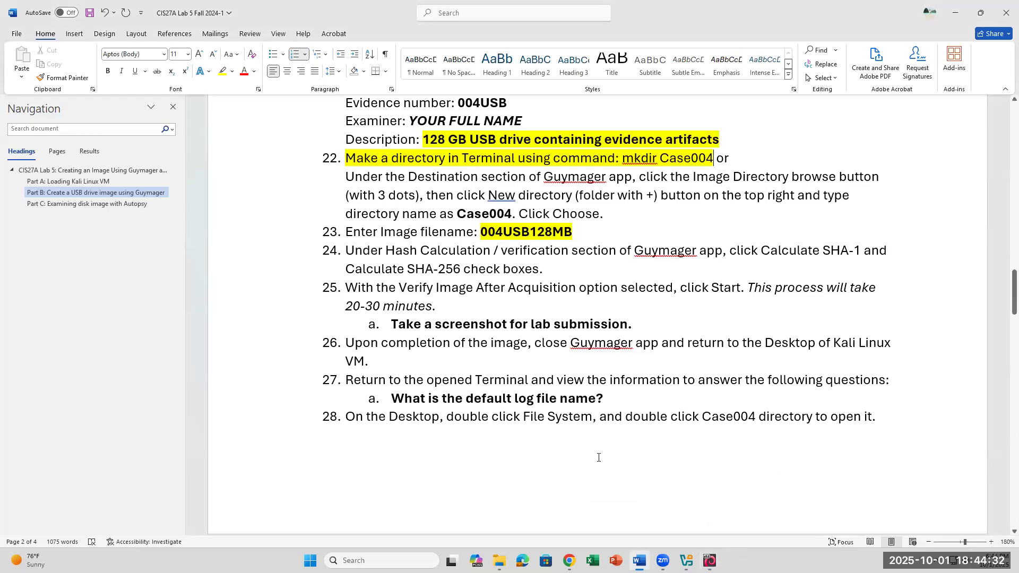
pyautogui.scroll(-1, 597, 457)
pyautogui.scroll(-1, 597, 457)
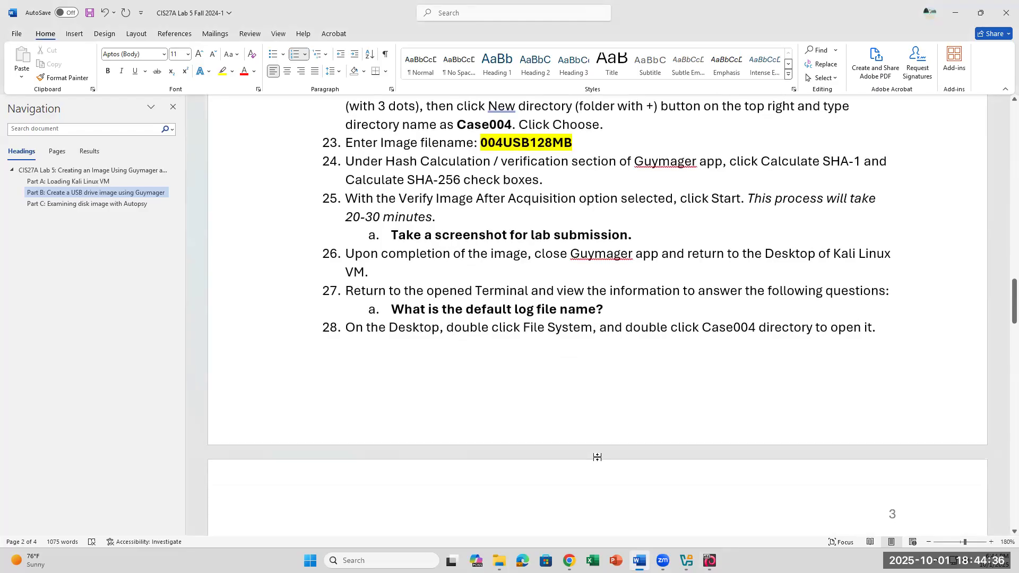
pyautogui.scroll(3, 597, 457)
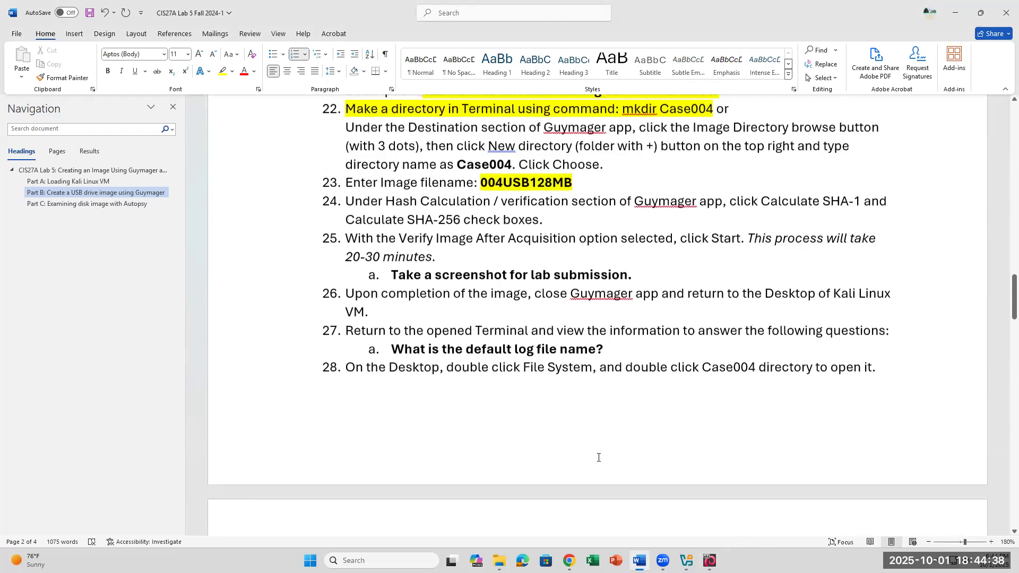
pyautogui.scroll(2, 599, 458)
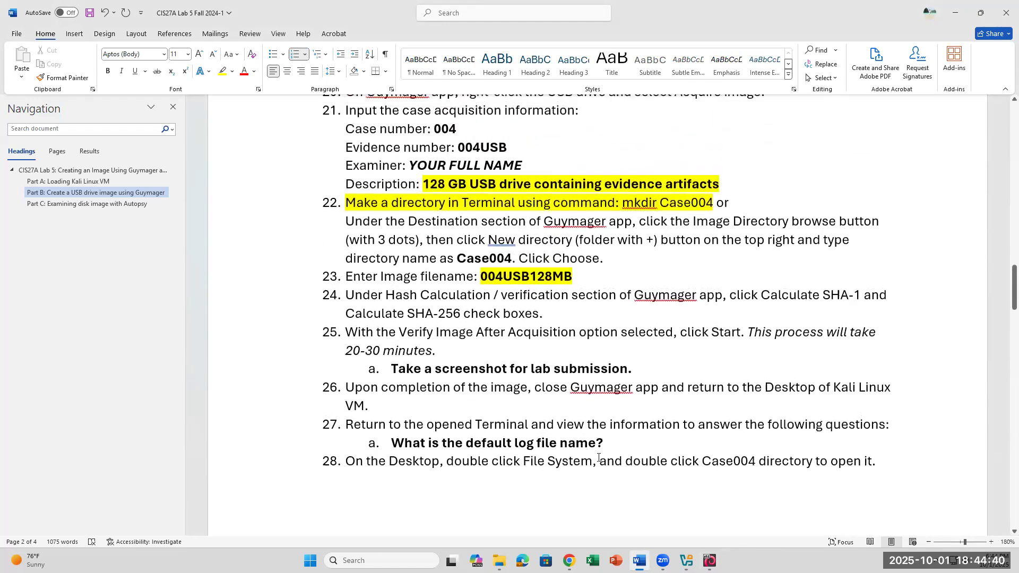
pyautogui.scroll(-3, 598, 457)
pyautogui.click(710, 561)
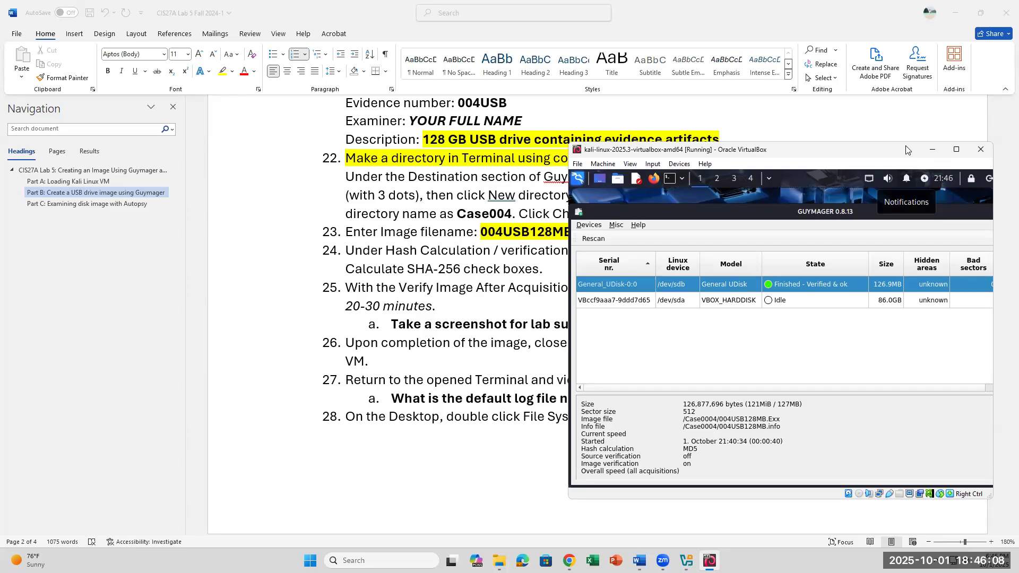
# - Scroll the instructions down to items 52–62 on page 4 and move the Kali window down
pyautogui.scroll(-4, 448, 372)
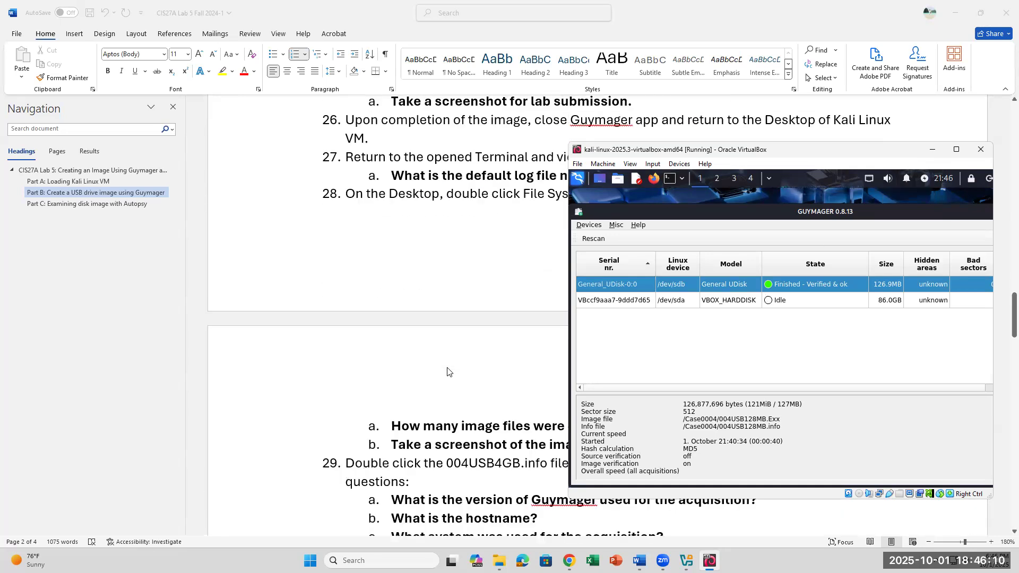
pyautogui.scroll(-5, 447, 371)
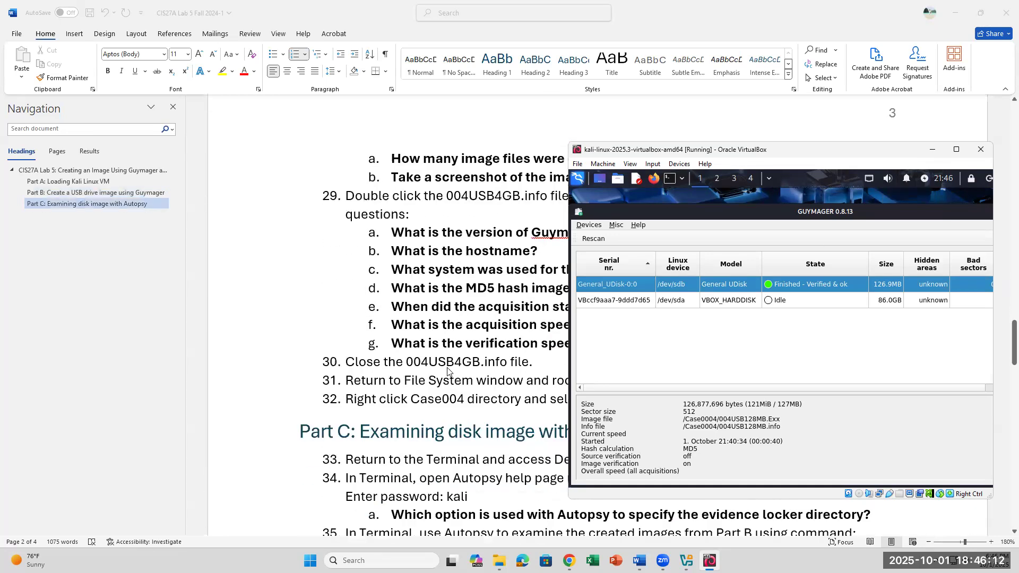
pyautogui.scroll(-10, 447, 372)
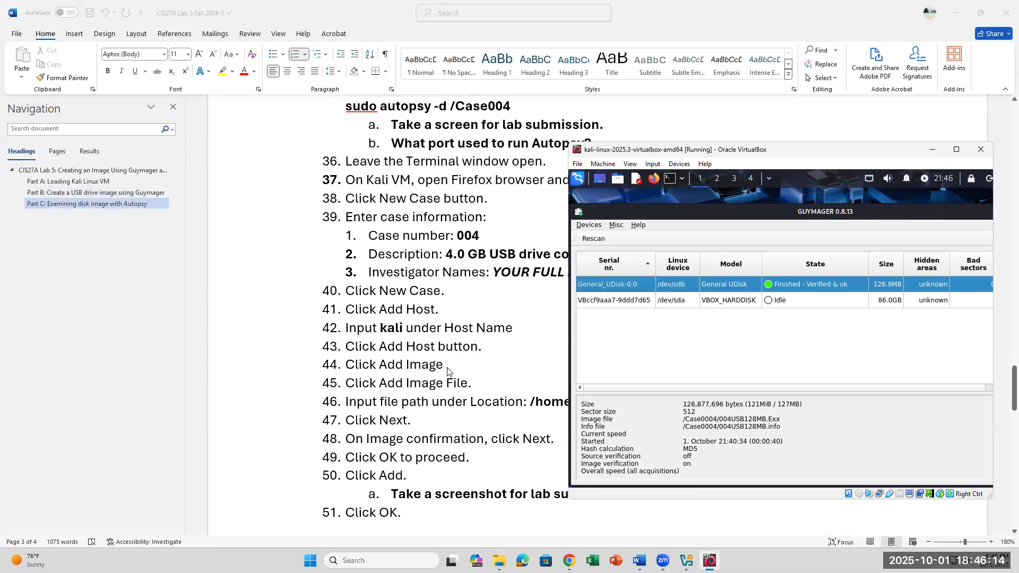
pyautogui.scroll(-2, 448, 372)
pyautogui.scroll(2, 448, 372)
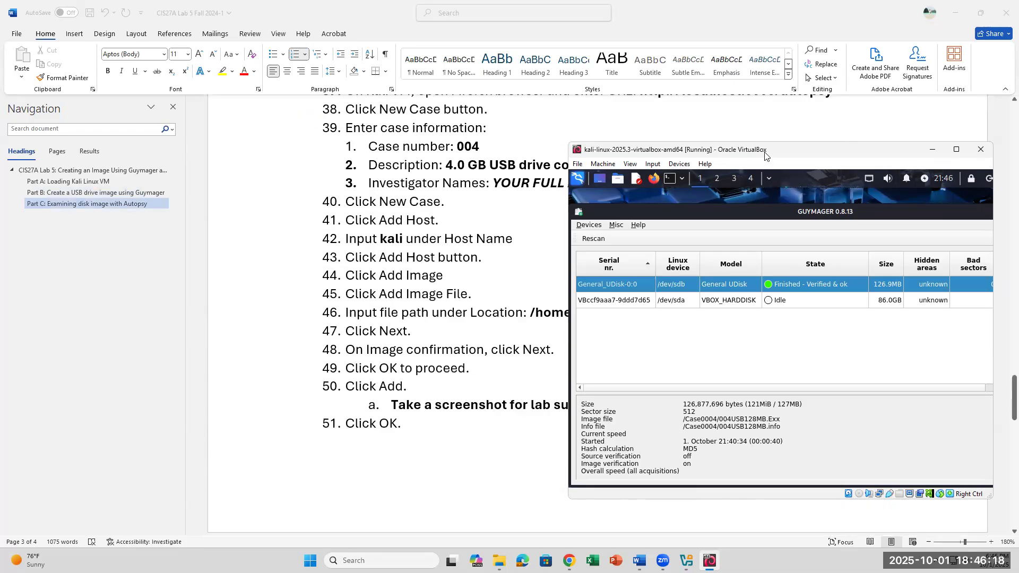
pyautogui.moveTo(765, 152); pyautogui.dragTo(853, 138)
pyautogui.scroll(-9, 552, 258)
pyautogui.scroll(-1, 552, 262)
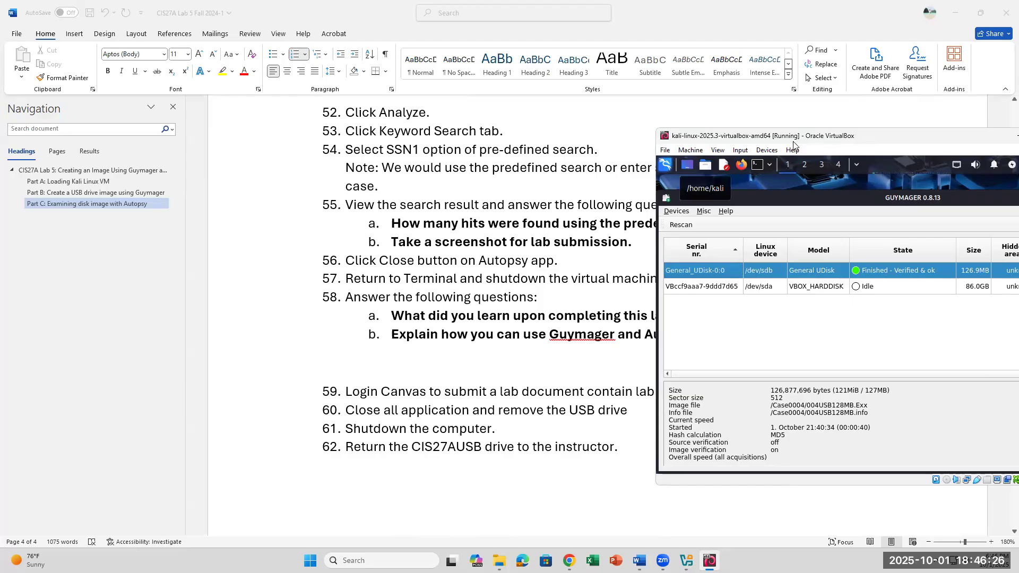
pyautogui.moveTo(793, 141); pyautogui.dragTo(726, 254)
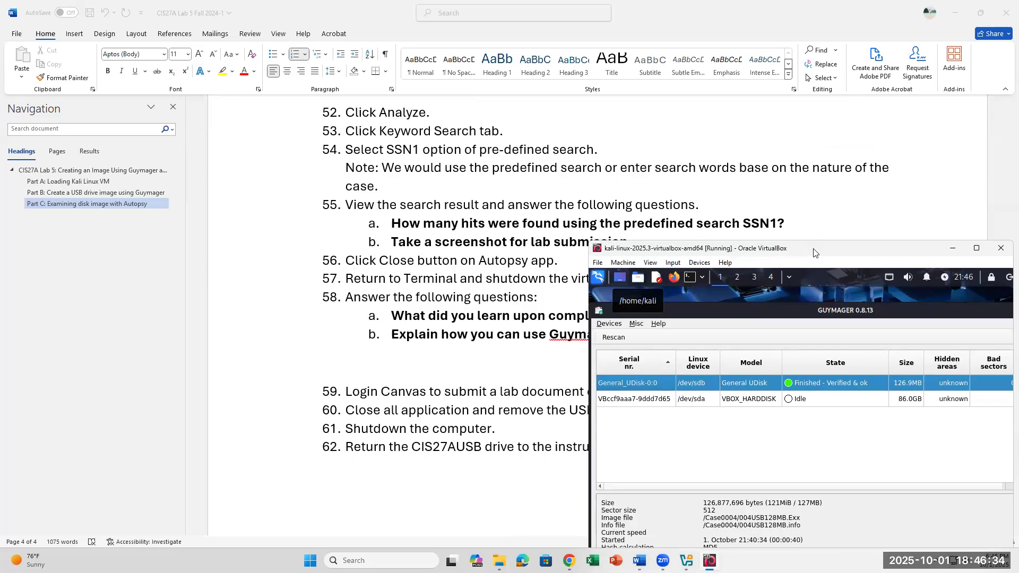
# - Reposition the Kali VM window, then maximize it to fill the screen
pyautogui.moveTo(813, 252); pyautogui.dragTo(779, 245)
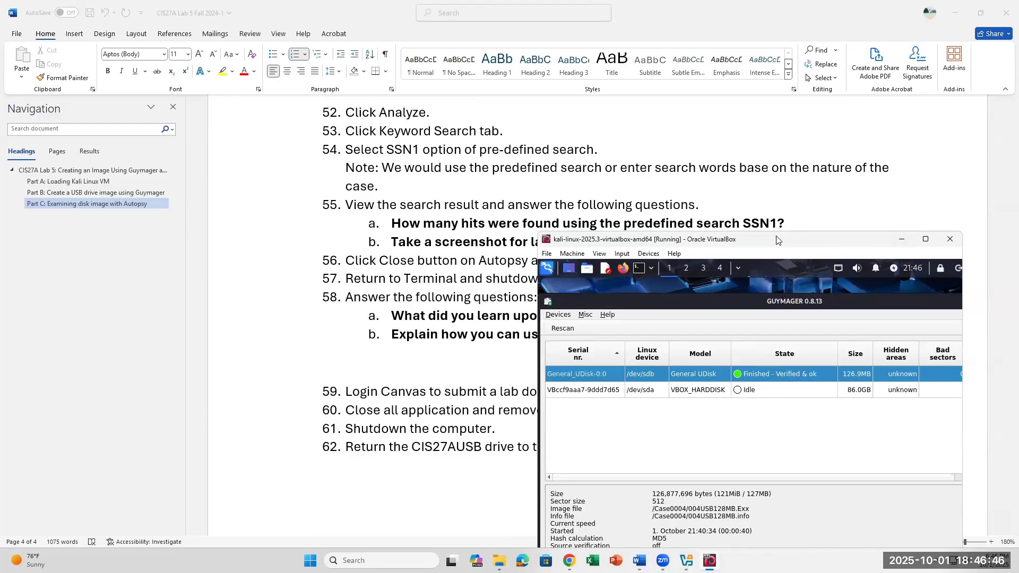
pyautogui.moveTo(782, 233); pyautogui.dragTo(789, 126)
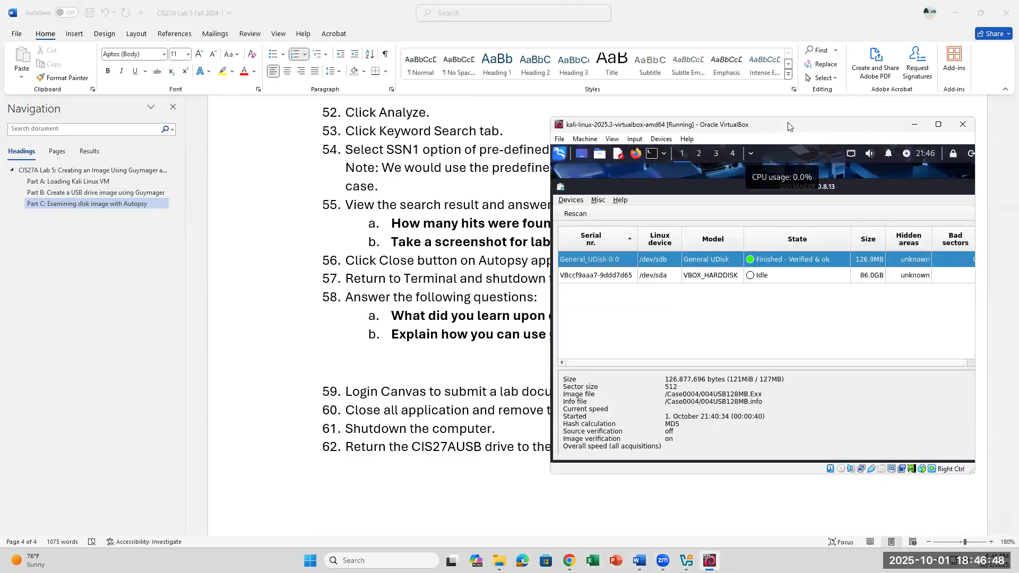
pyautogui.click(423, 234)
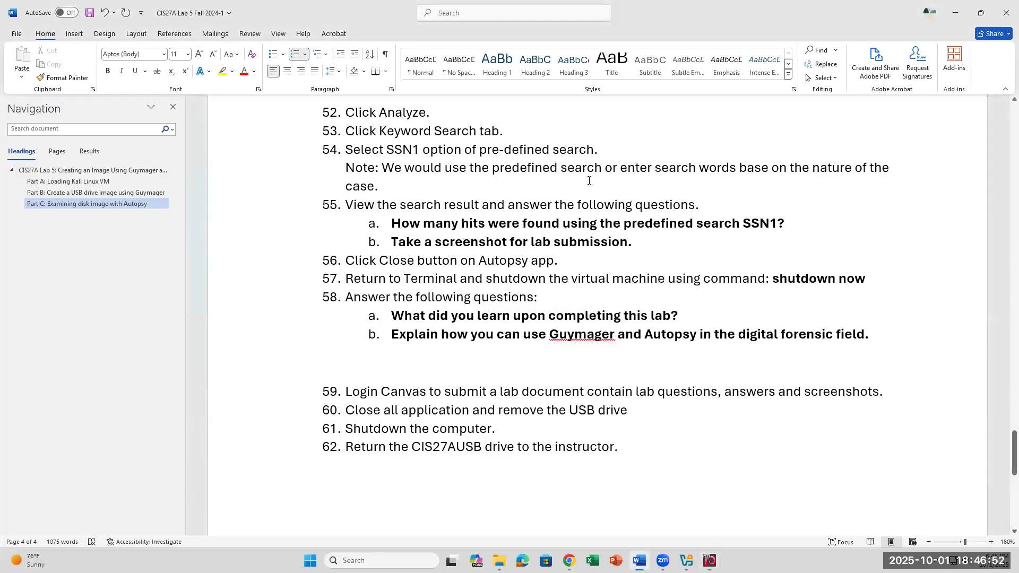
pyautogui.click(711, 560)
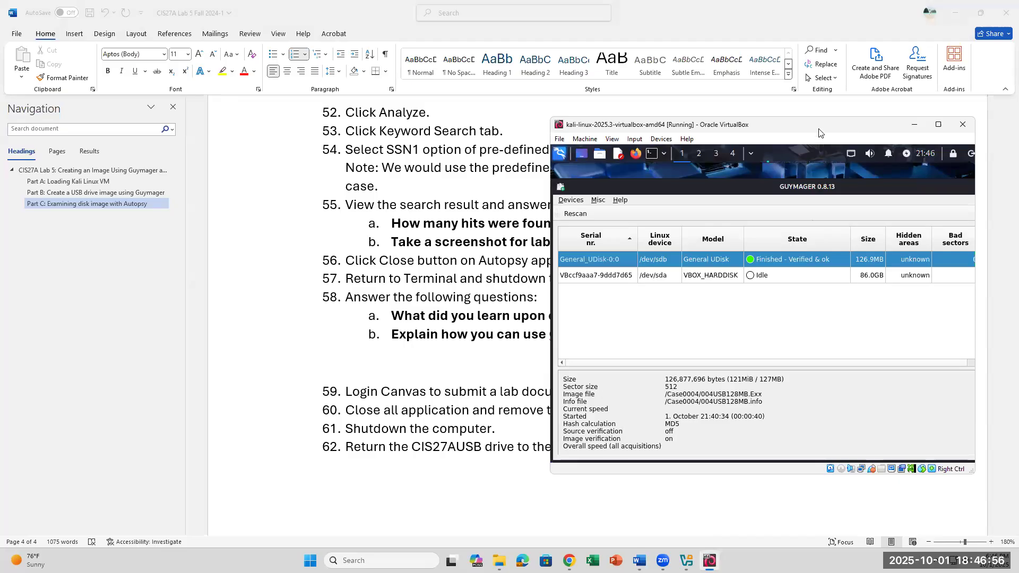
pyautogui.moveTo(819, 132); pyautogui.dragTo(711, 128)
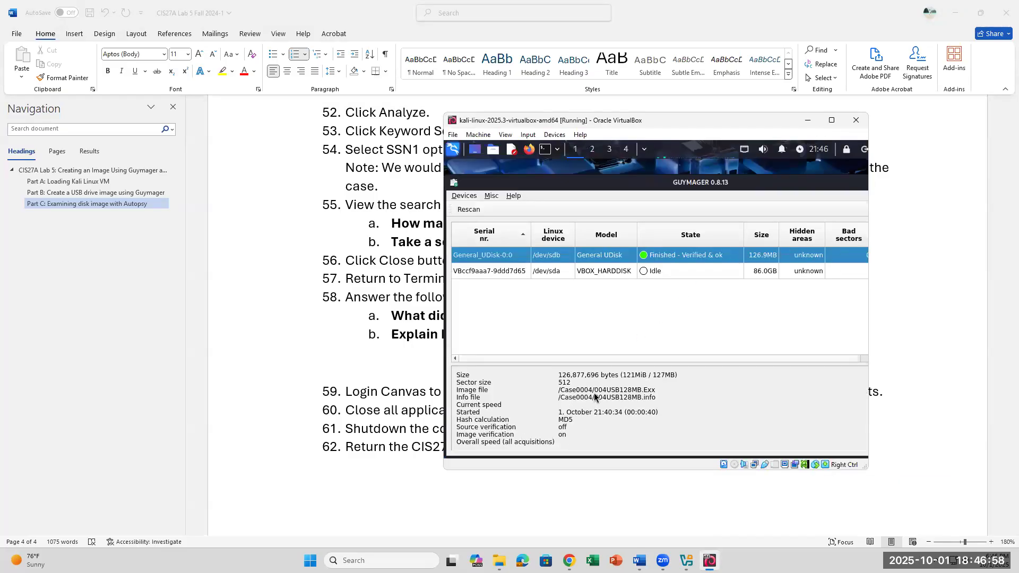
pyautogui.click(833, 120)
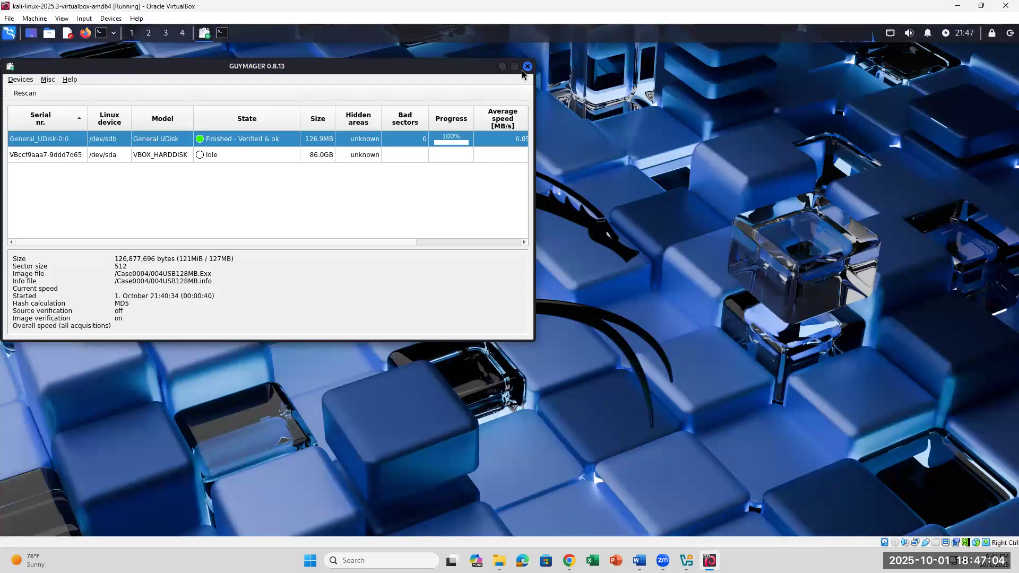
# - Close Guymager and select the log file and guymager.cfg paths in the terminal output
pyautogui.click(525, 68)
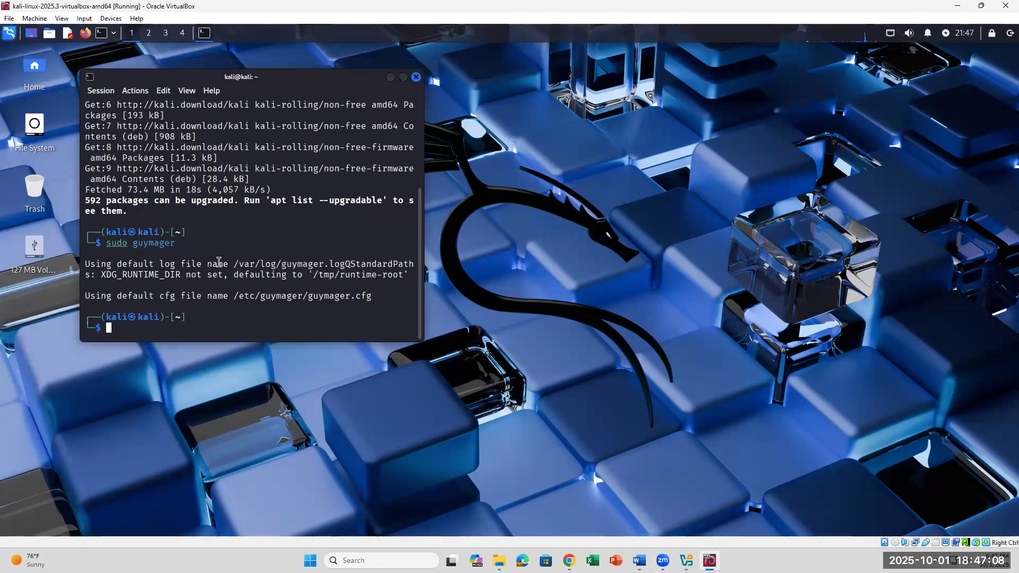
pyautogui.moveTo(151, 262); pyautogui.dragTo(180, 276)
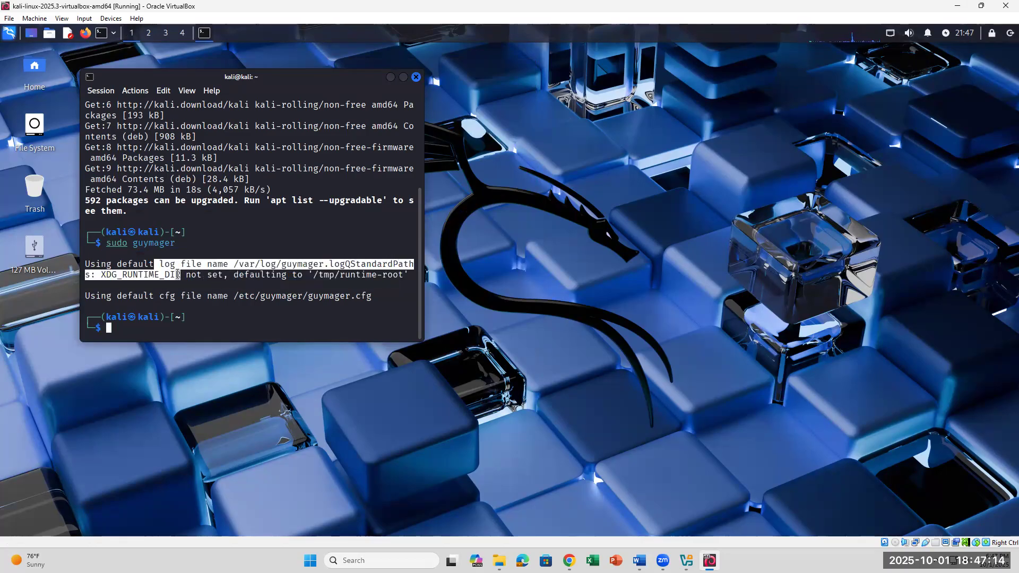
pyautogui.moveTo(313, 275); pyautogui.dragTo(420, 275)
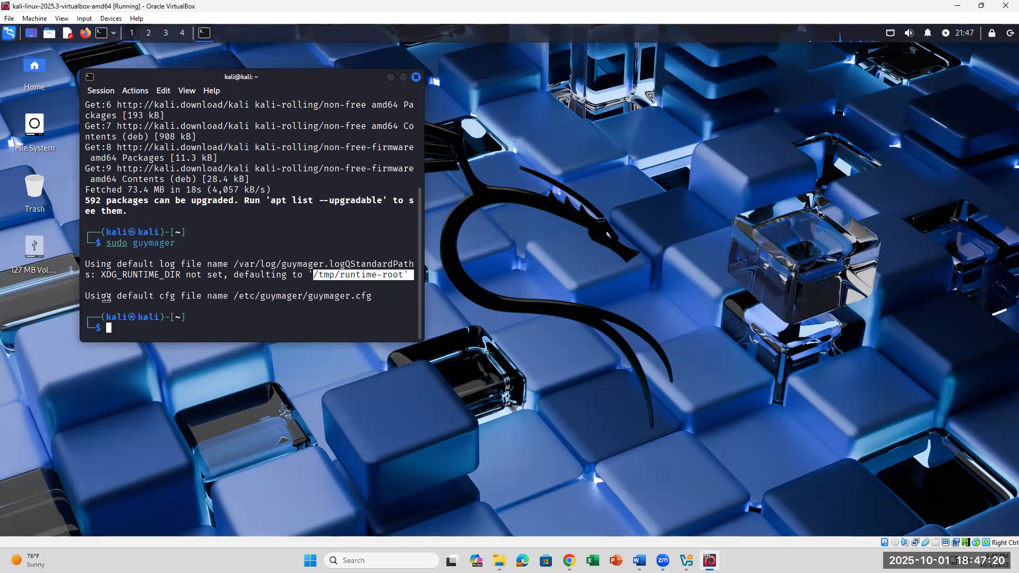
pyautogui.click(151, 292)
pyautogui.moveTo(152, 292); pyautogui.dragTo(256, 296)
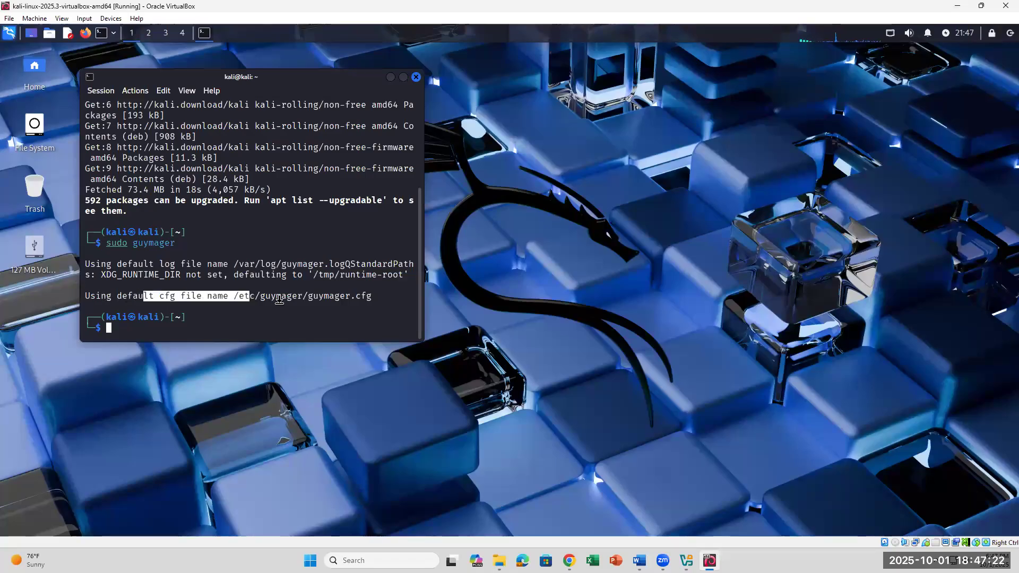
pyautogui.click(320, 293)
pyautogui.moveTo(393, 296); pyautogui.dragTo(239, 295)
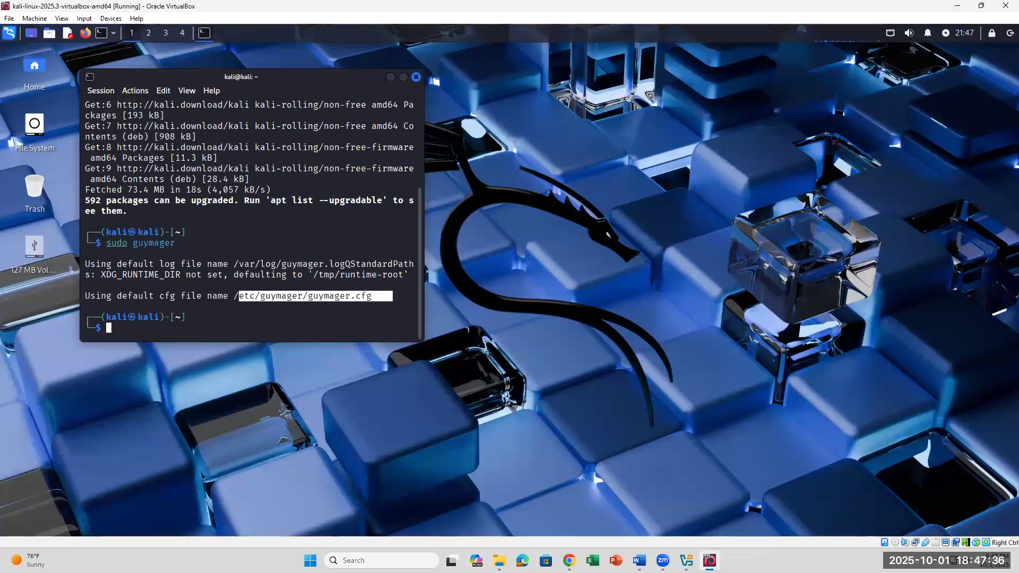
# - Browse to the Case004 folder in Thunar, check the kali home folder, then close the file manager
pyautogui.click(49, 33)
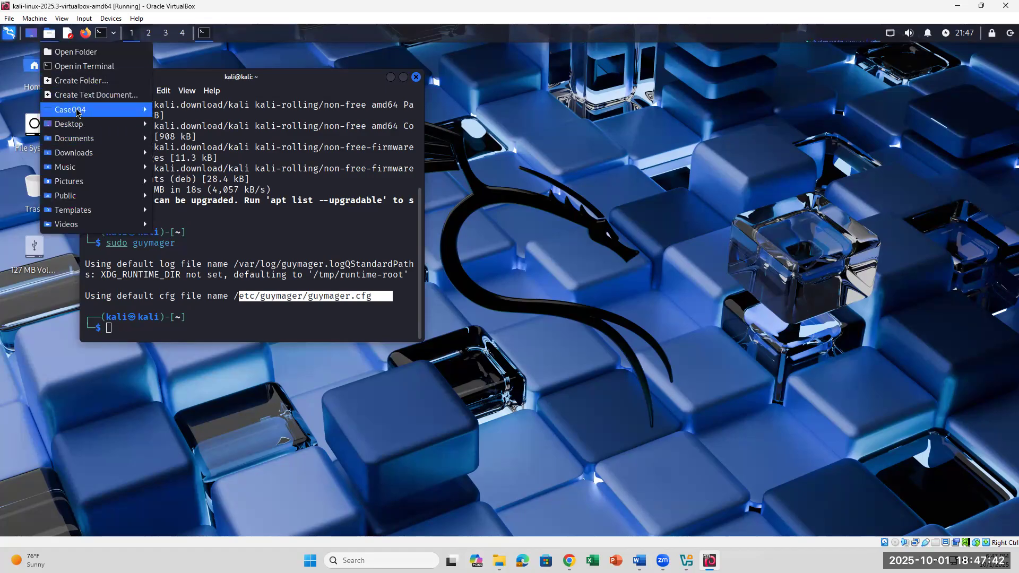
pyautogui.moveTo(109, 110)
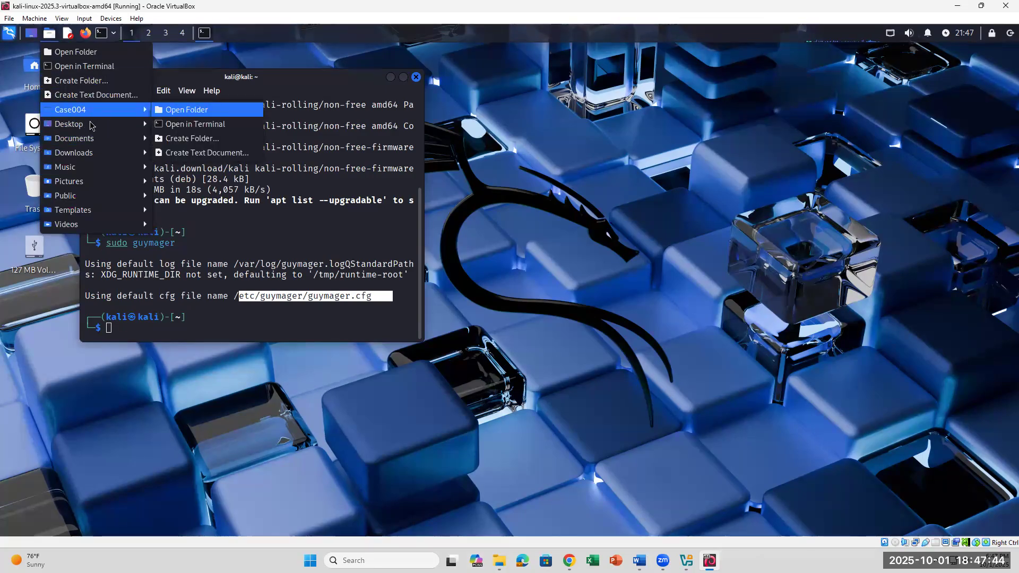
pyautogui.click(186, 109)
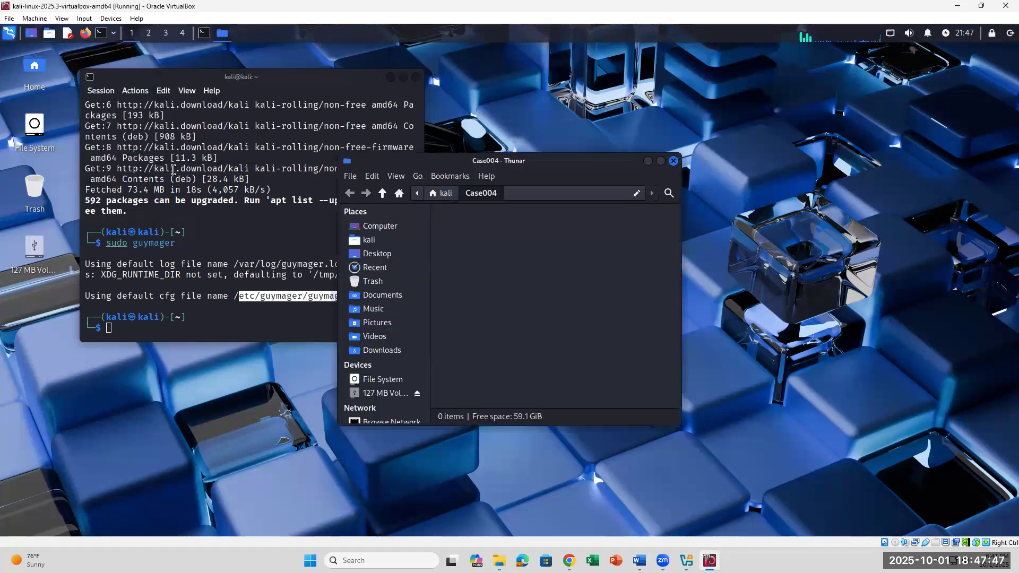
pyautogui.click(372, 240)
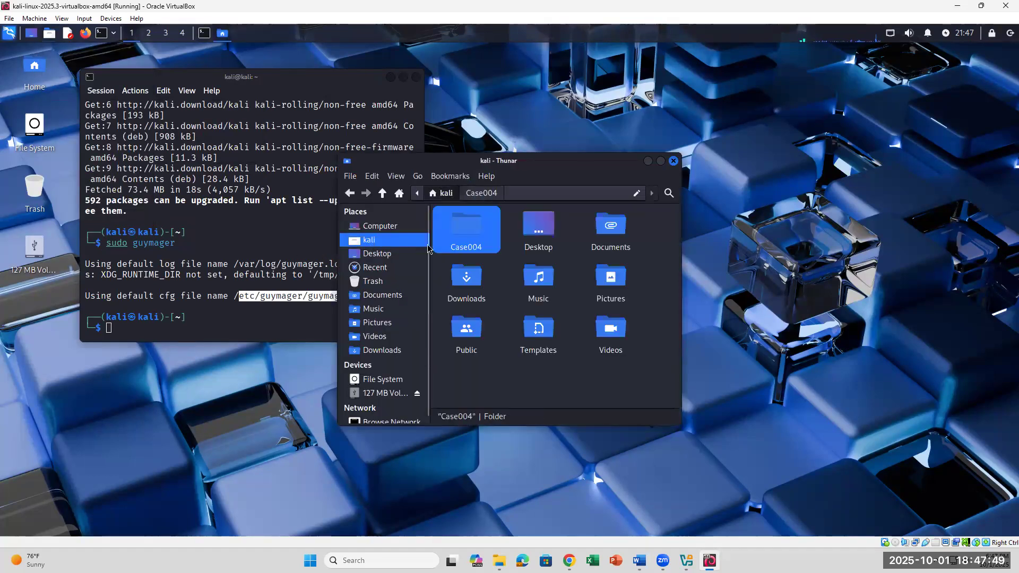
pyautogui.click(541, 386)
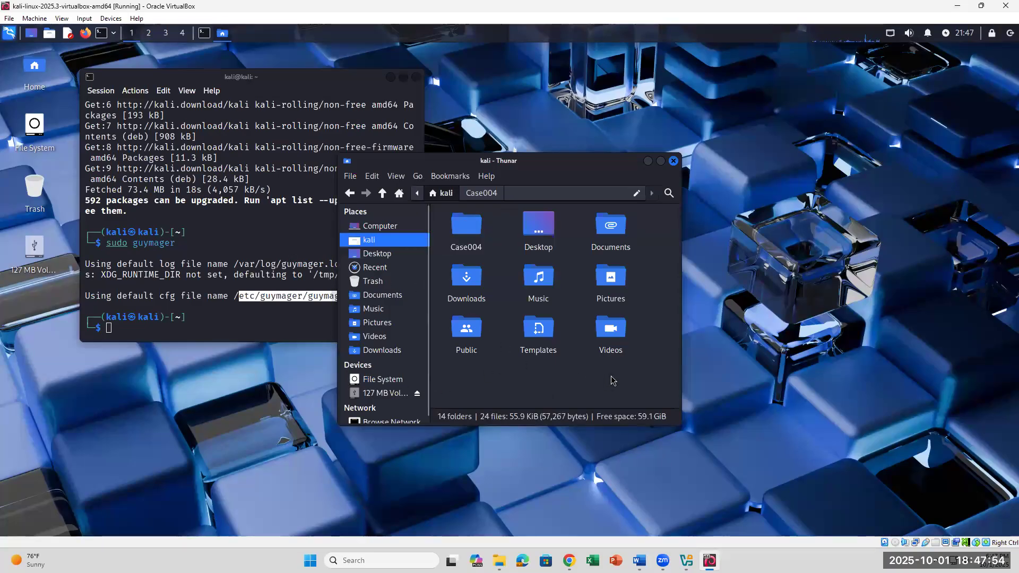
pyautogui.click(674, 161)
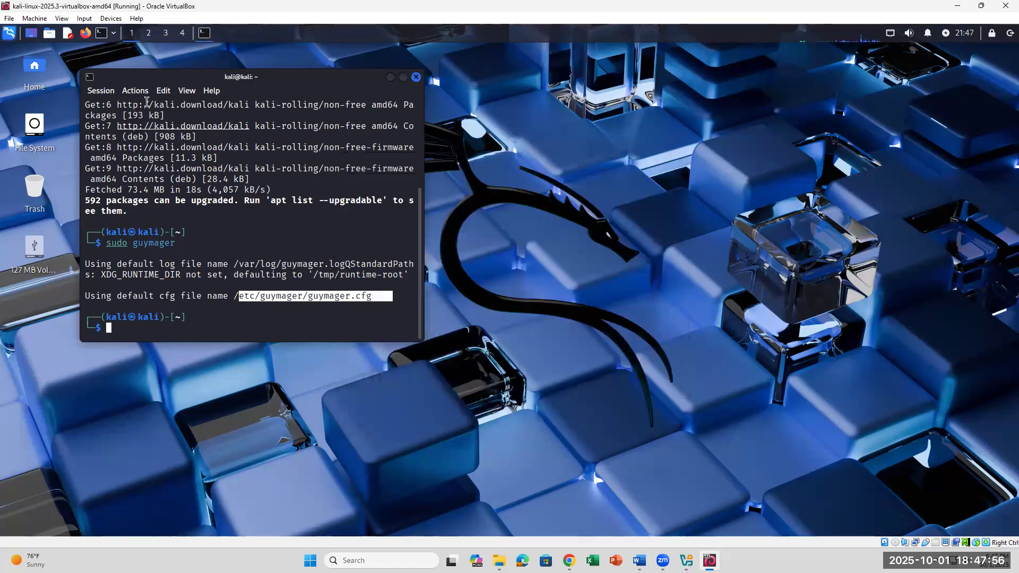
# - Open the host's Downloads folder in File Explorer and close it again
pyautogui.click(184, 408)
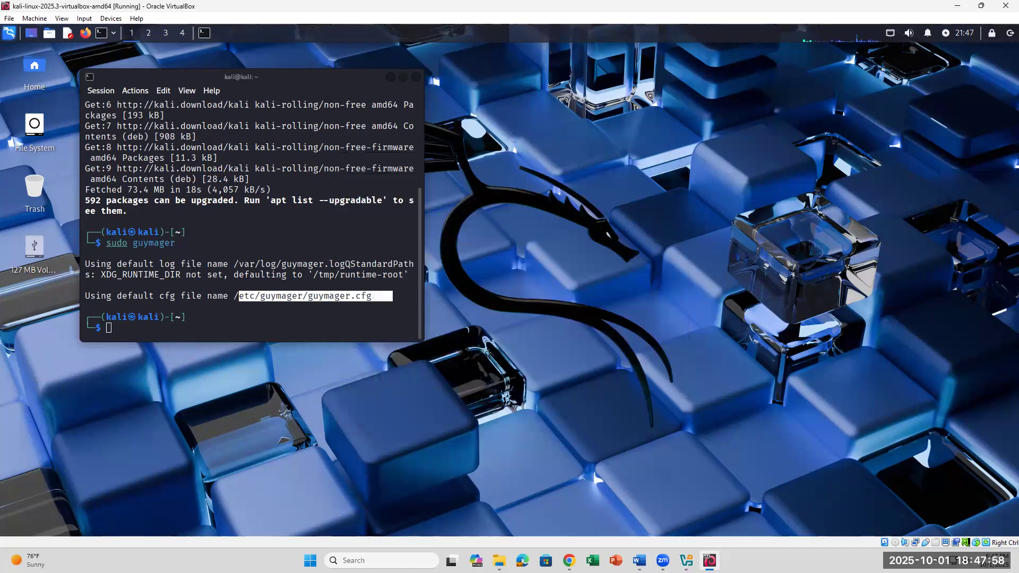
pyautogui.click(500, 558)
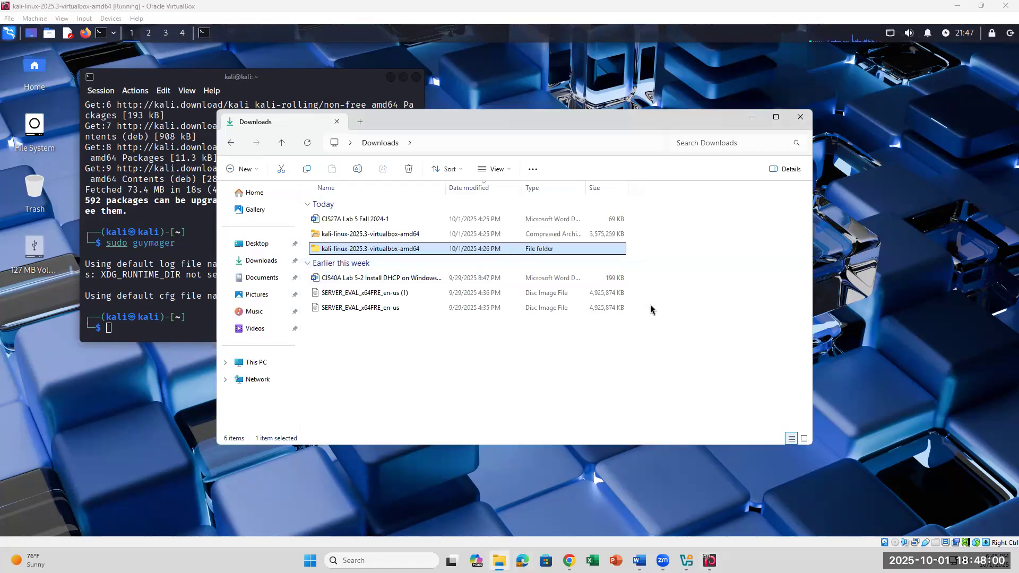
pyautogui.click(752, 117)
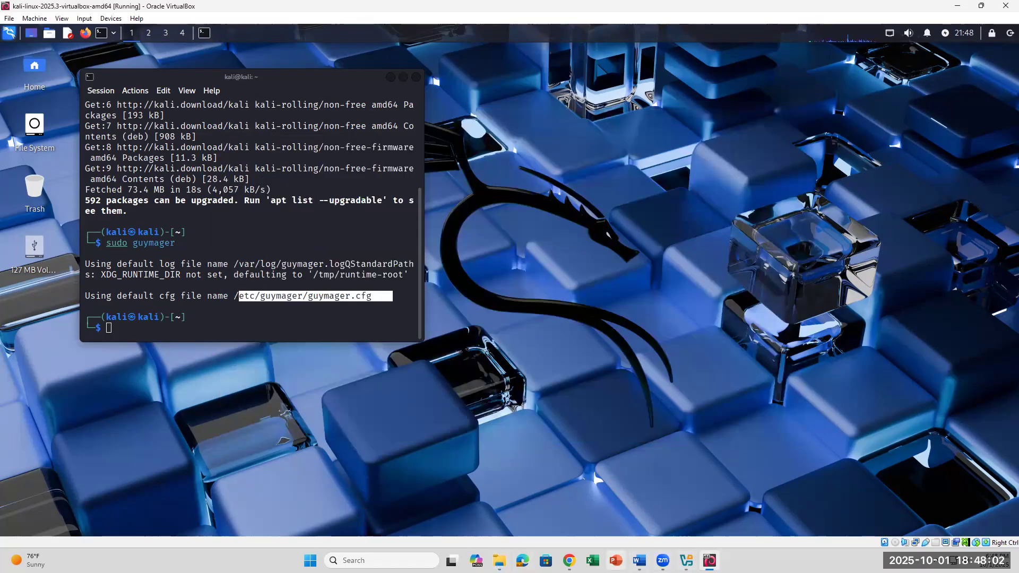
# - Review lab steps 38–51 in Word, highlighting the image path in step 46, then return to Kali
pyautogui.click(639, 561)
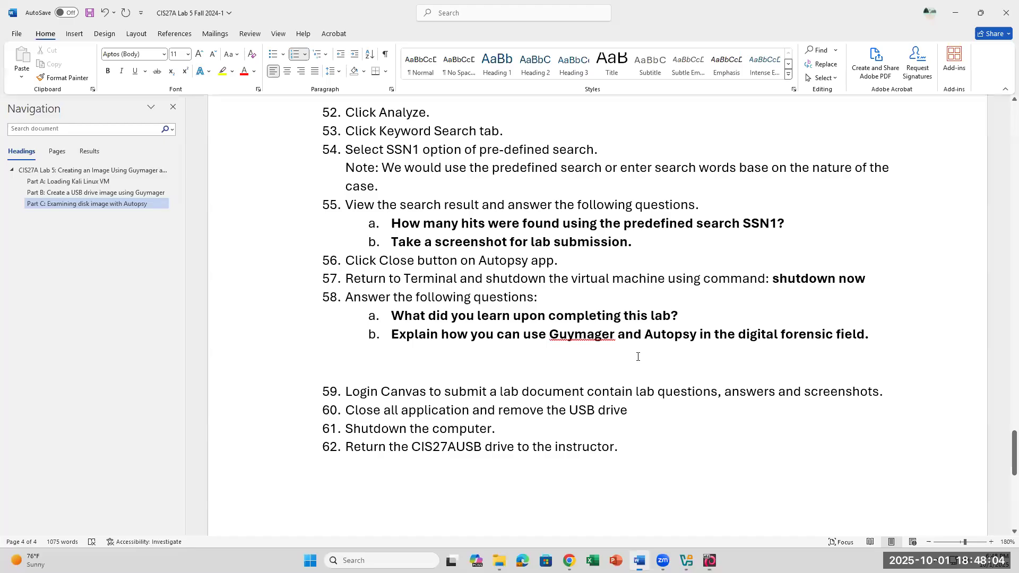
pyautogui.scroll(10, 508, 158)
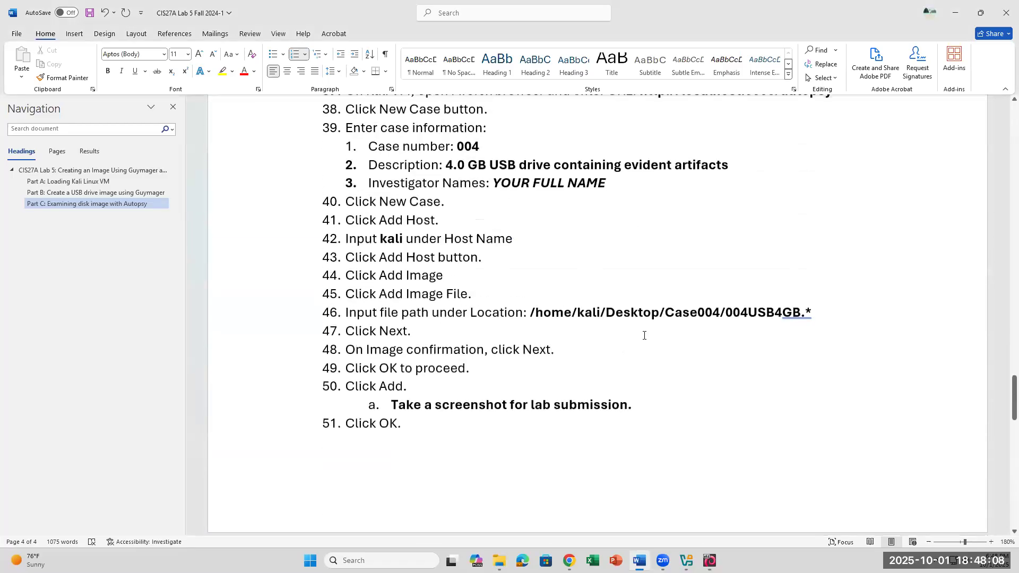
pyautogui.moveTo(600, 316); pyautogui.dragTo(801, 315)
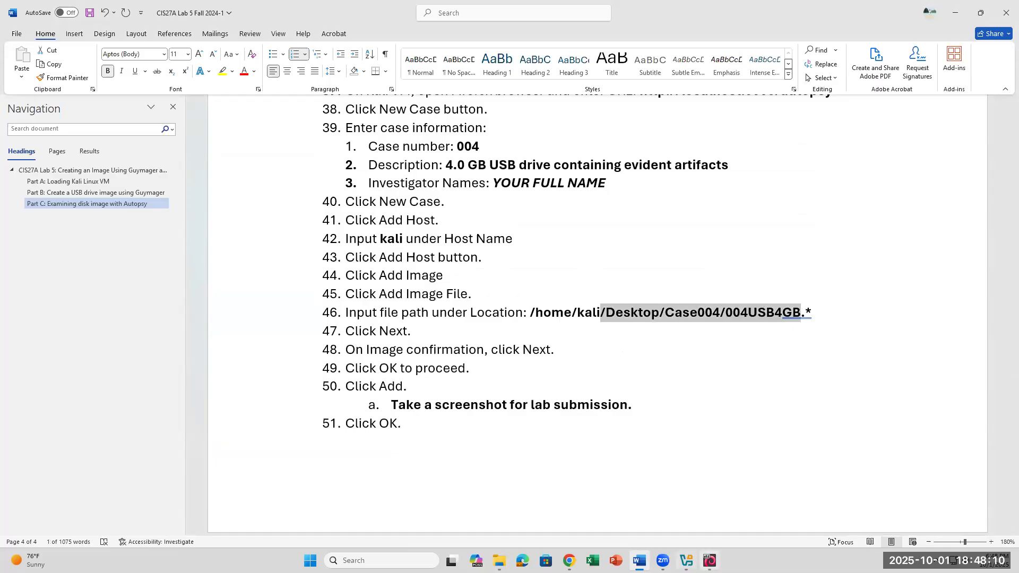
pyautogui.hotkey('alt', 'Tab')
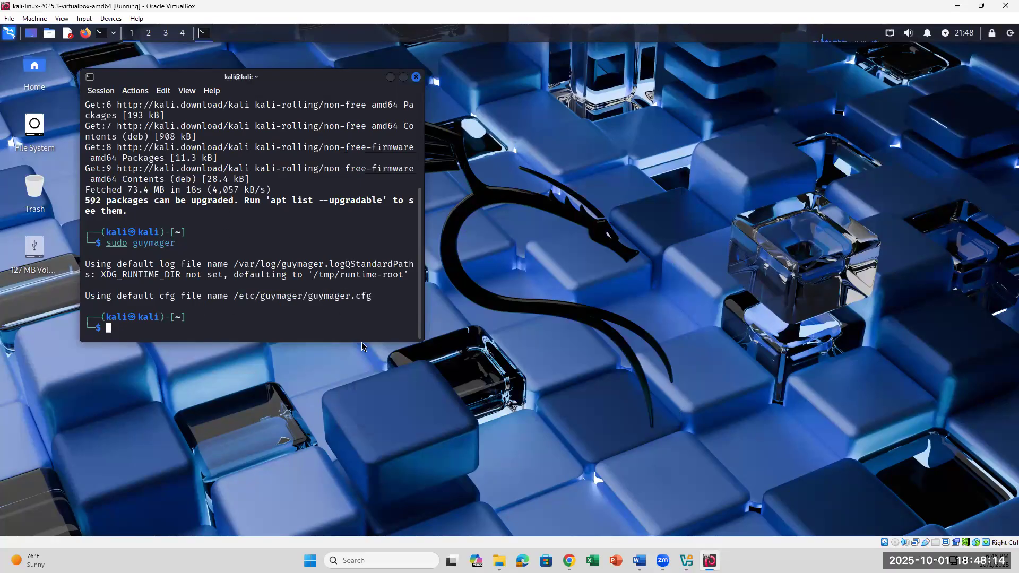
pyautogui.scroll(4, 163, 253)
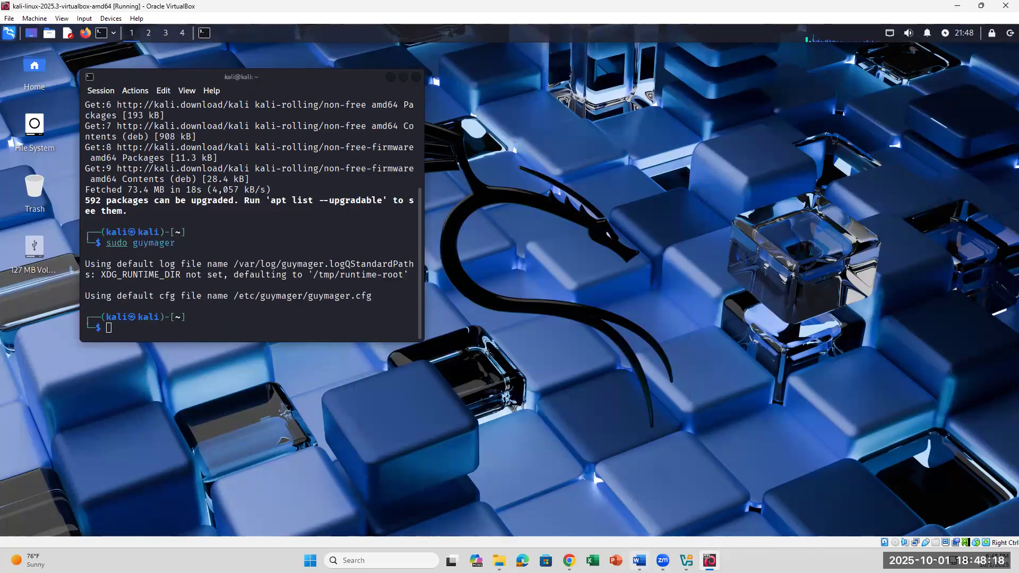
# - Open the Desktop folder in Thunar from Places and browse to the kali home folder's Case004
pyautogui.click(49, 32)
pyautogui.moveTo(82, 113)
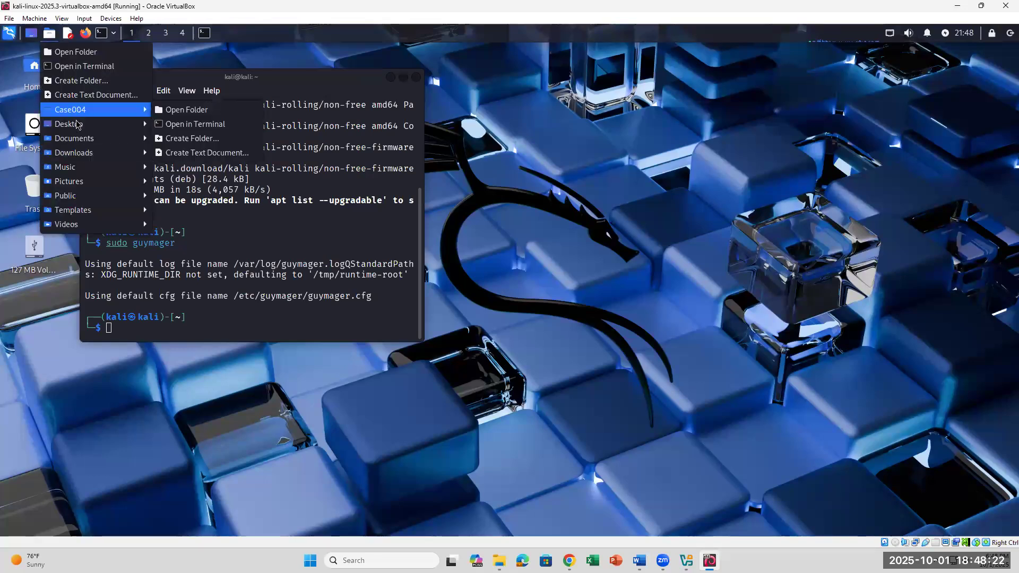
pyautogui.click(183, 124)
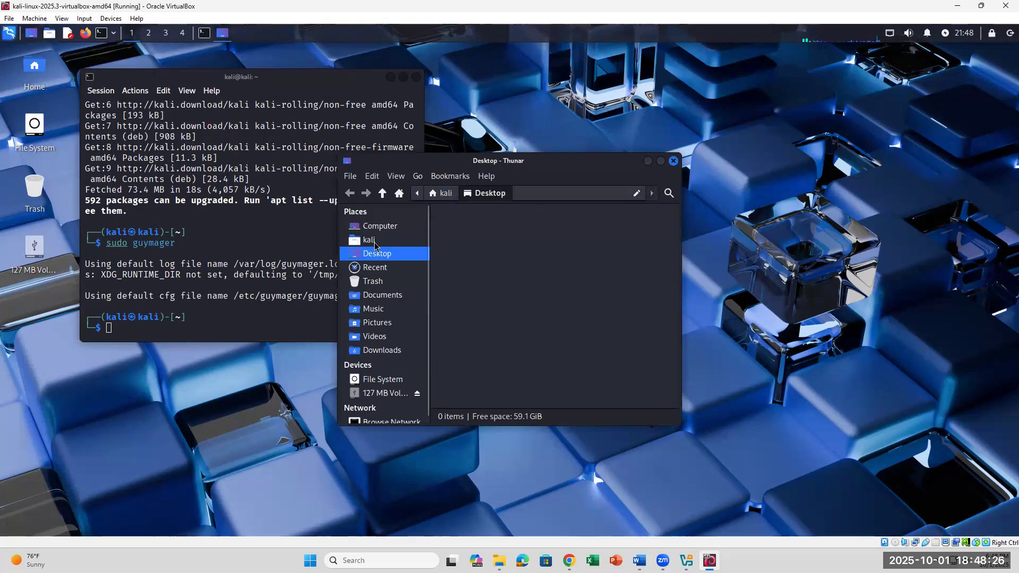
pyautogui.click(374, 242)
pyautogui.click(492, 347)
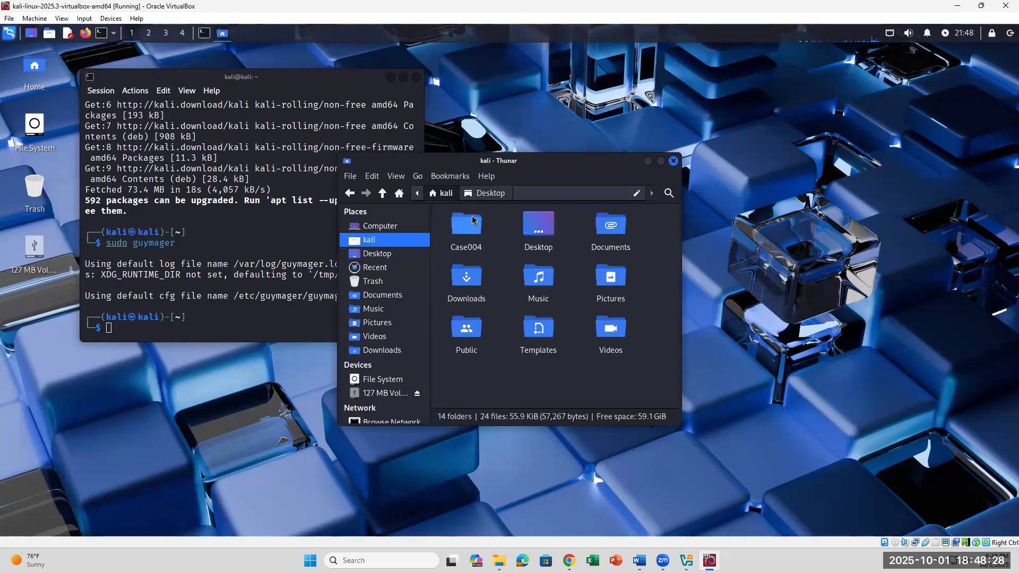
pyautogui.click(472, 222)
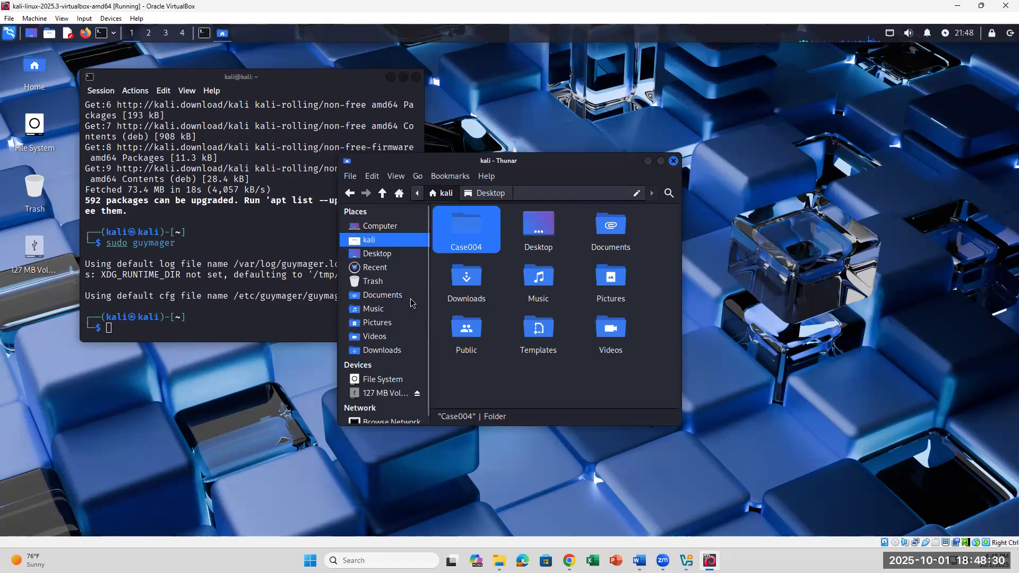
# - Mount the 127 MB USB volume, show the computer's drives, and bring the terminal forward
pyautogui.scroll(-1, 398, 372)
pyautogui.click(388, 390)
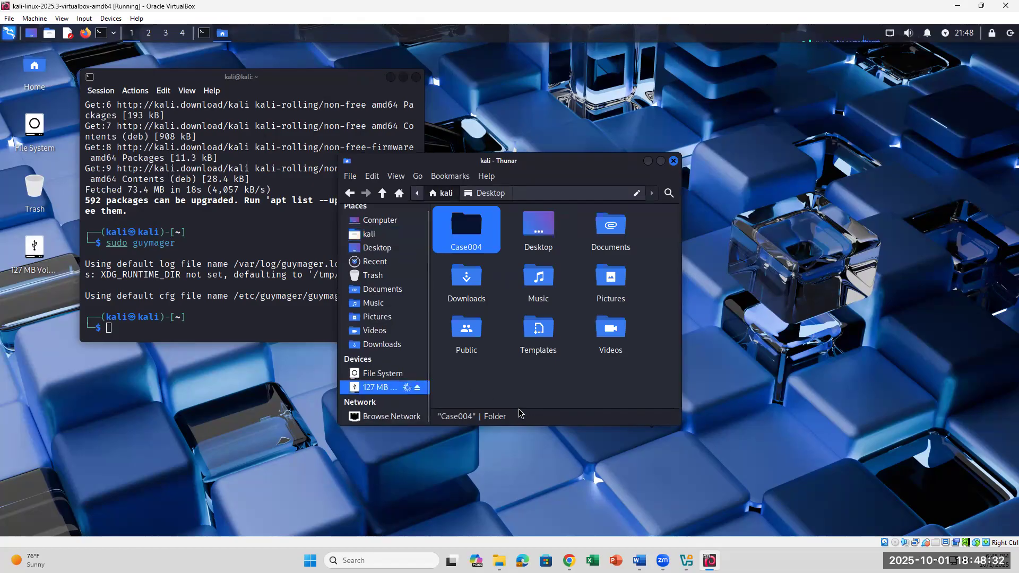
pyautogui.click(377, 316)
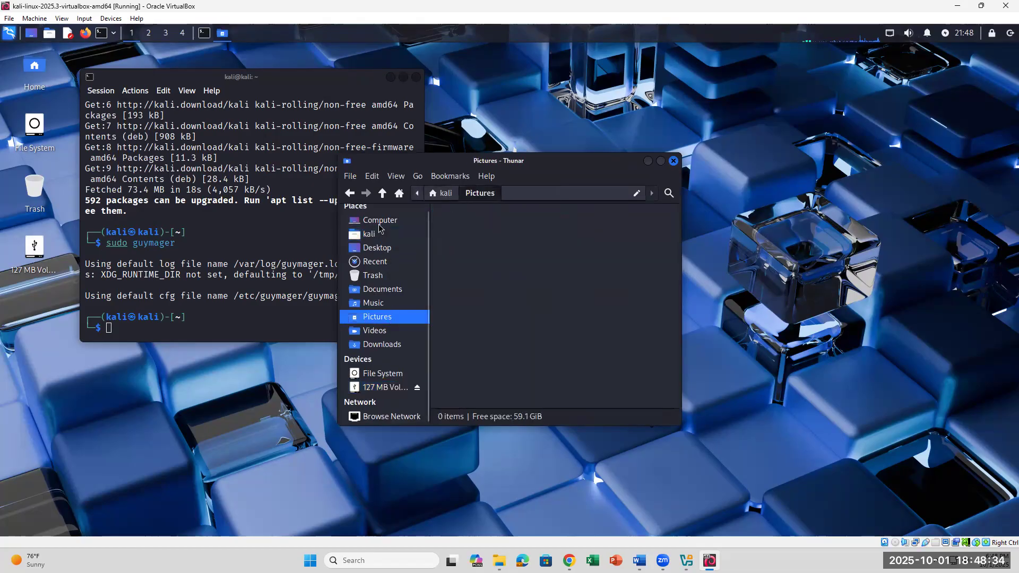
pyautogui.click(372, 236)
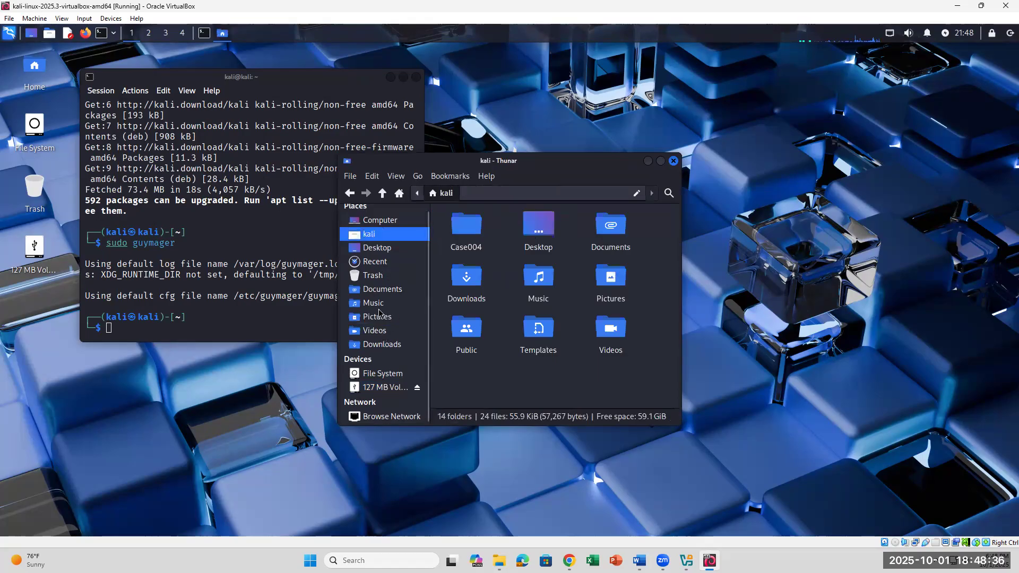
pyautogui.click(402, 223)
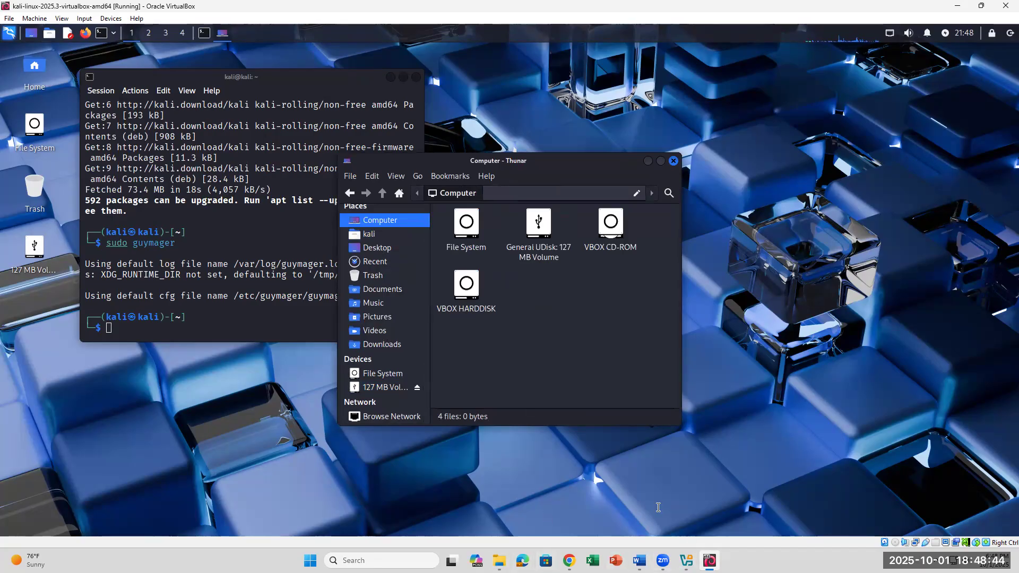
pyautogui.click(710, 561)
pyautogui.click(709, 560)
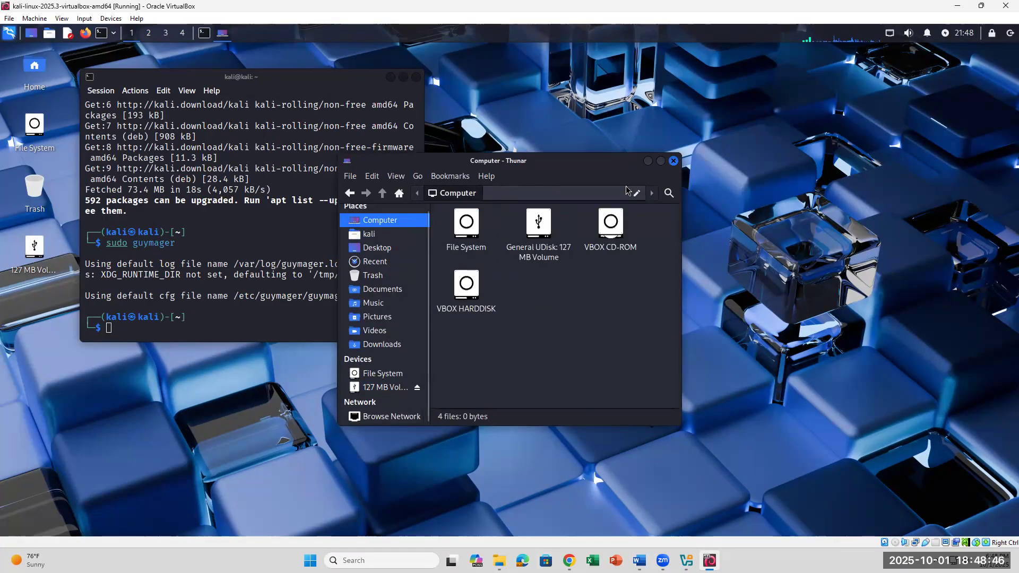
pyautogui.click(140, 330)
# - Rerun sudo guymager with the sudo password and select the 126.9MB General UDisk drive
pyautogui.press('Up')
pyautogui.press('Return')
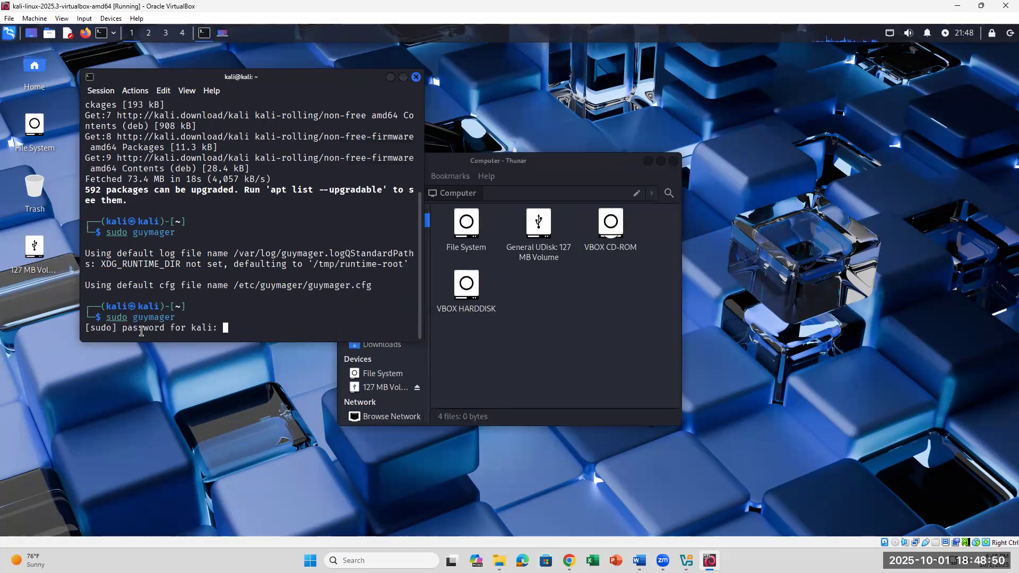
pyautogui.press('Return')
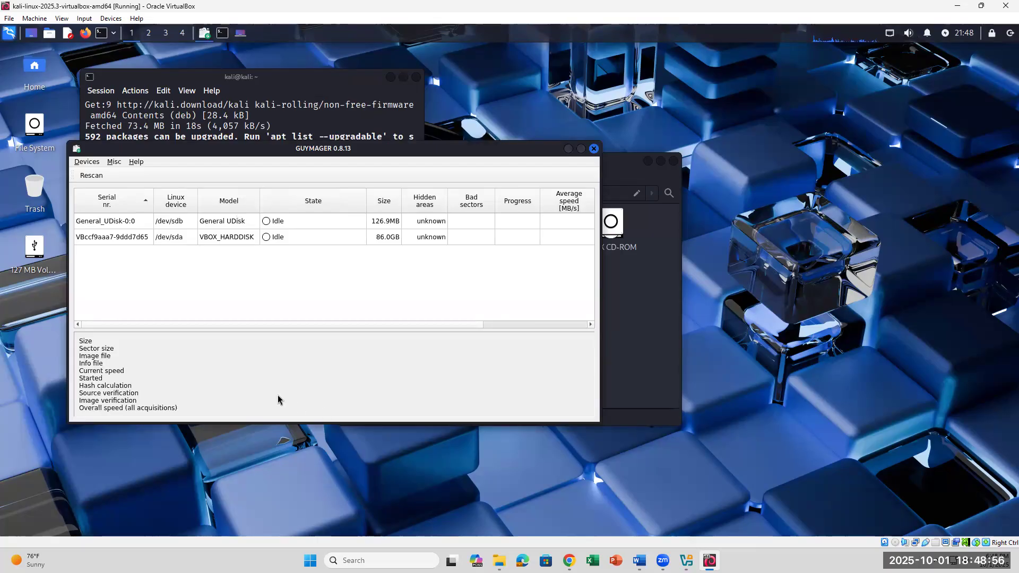
pyautogui.click(181, 222)
# - Start an image acquisition of /dev/sdb with case number 004USB and evidence number 004USB128MB
pyautogui.rightClick(124, 221)
pyautogui.click(155, 225)
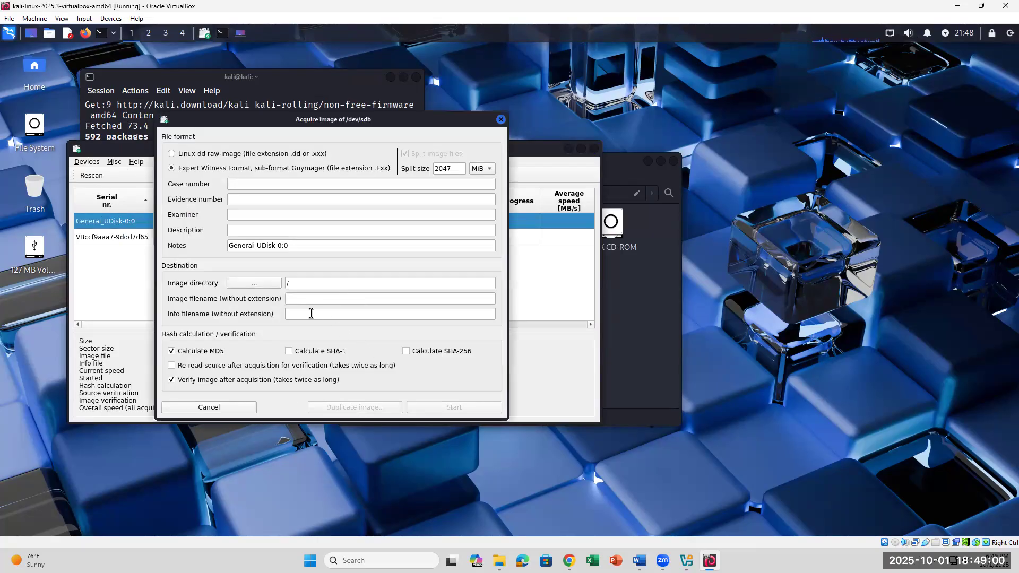
pyautogui.click(262, 186)
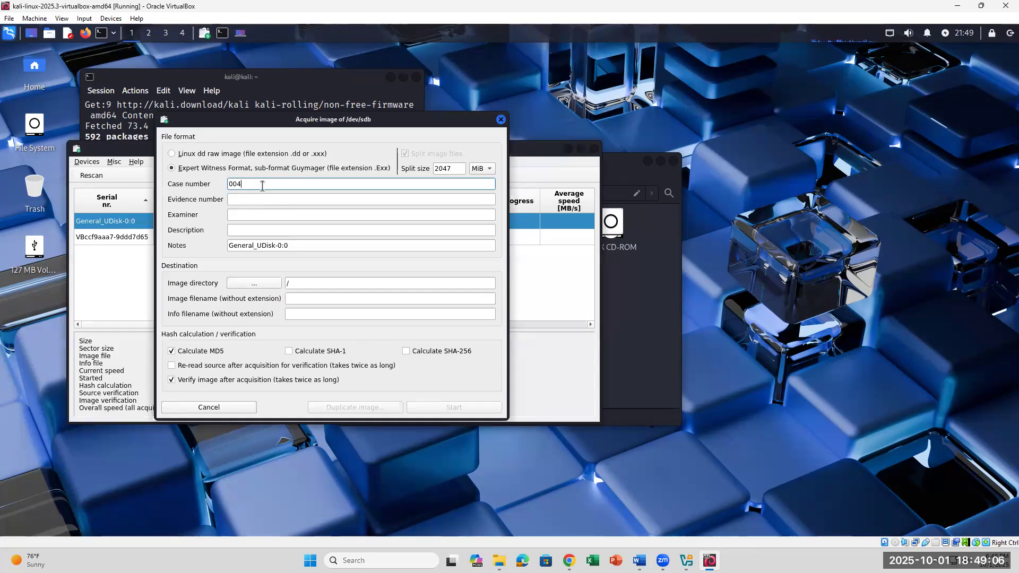
pyautogui.click(256, 199)
pyautogui.write('004USB128MB')
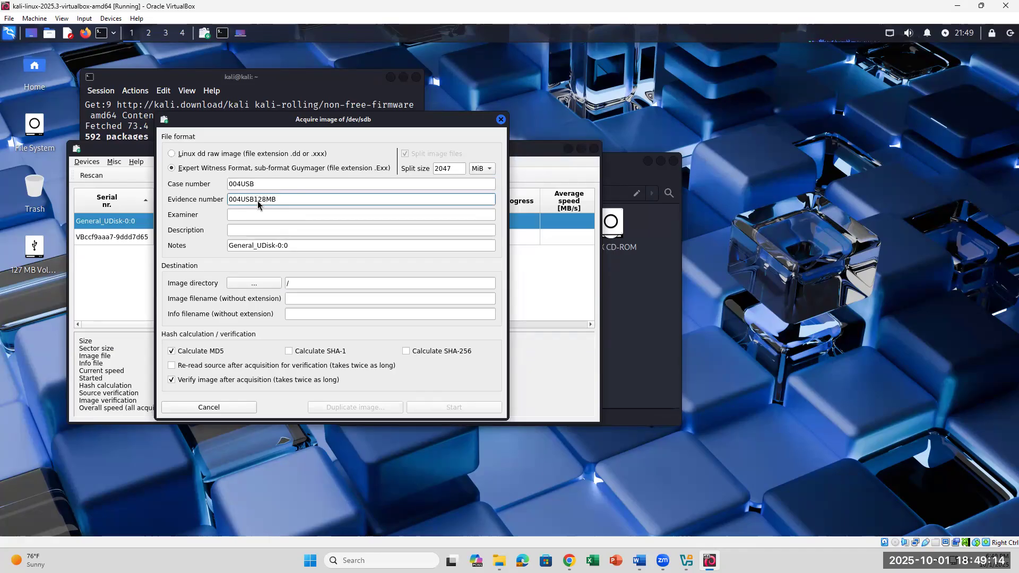
# - Enter the examiner's initials and description 'USB image 128 BGeneral UDisk', then open the directory chooser
pyautogui.click(252, 215)
pyautogui.write('KN')
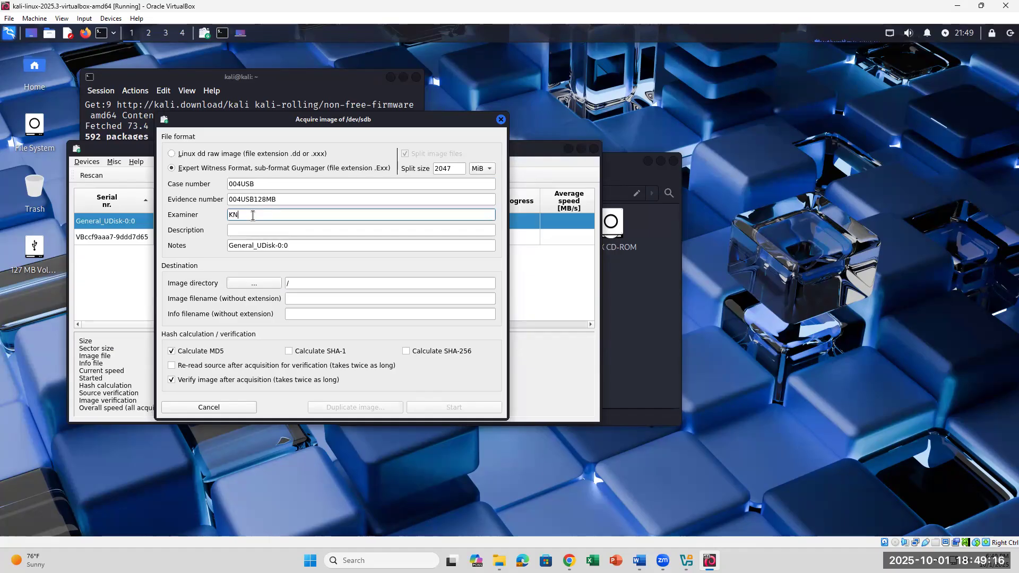
pyautogui.click(244, 229)
pyautogui.write('USB image ')
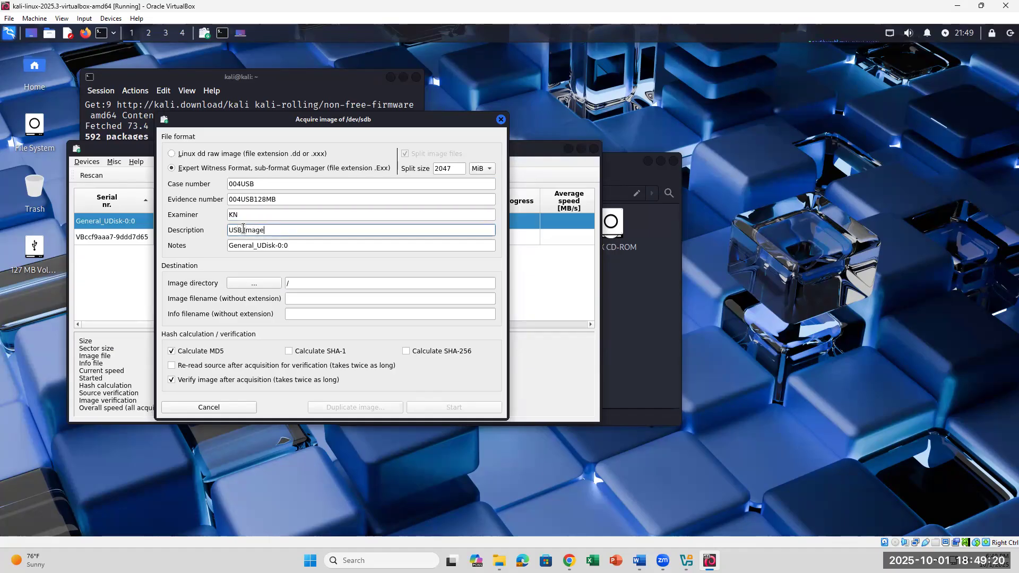
pyautogui.write('128 ')
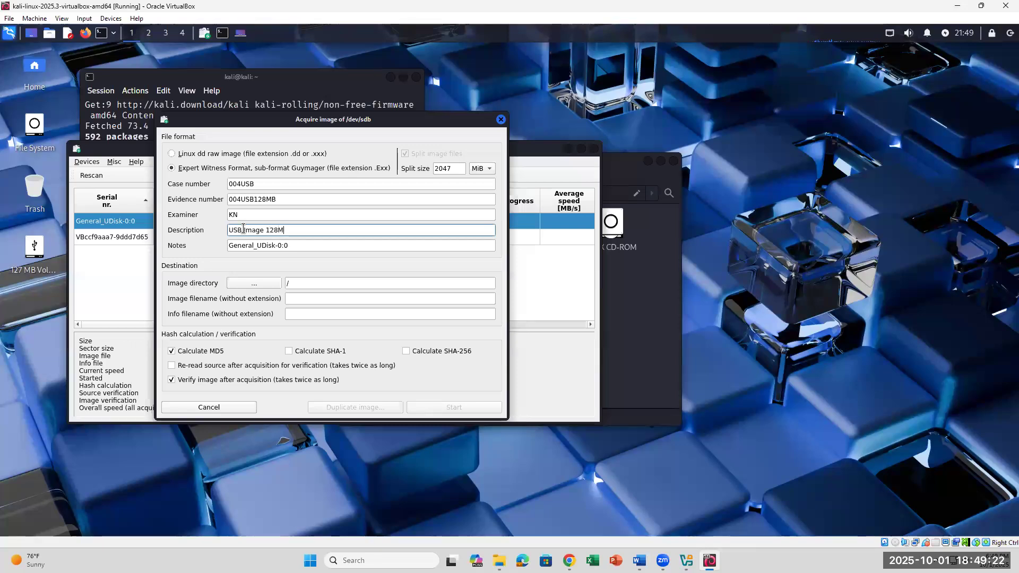
pyautogui.write('B')
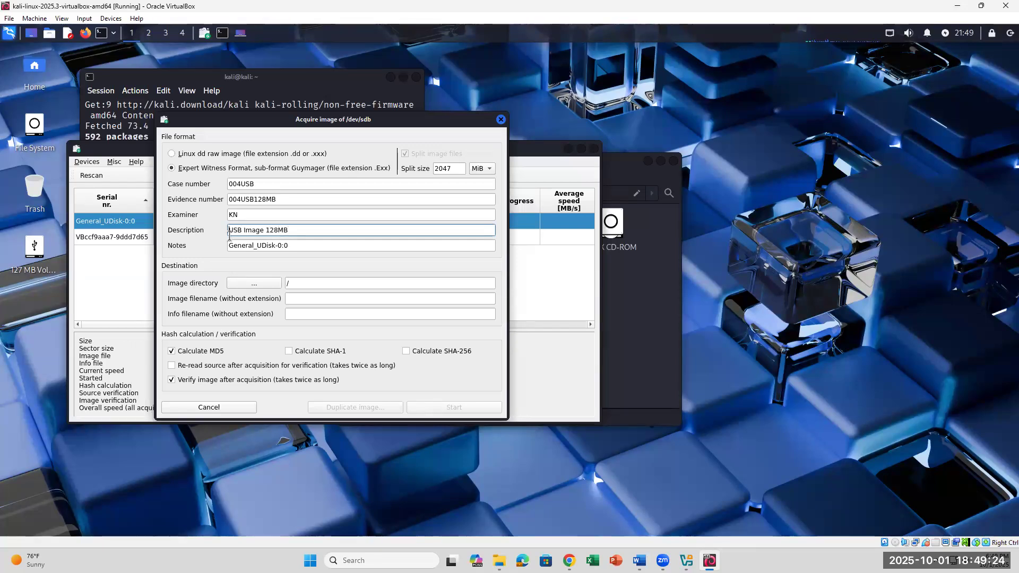
pyautogui.write('General')
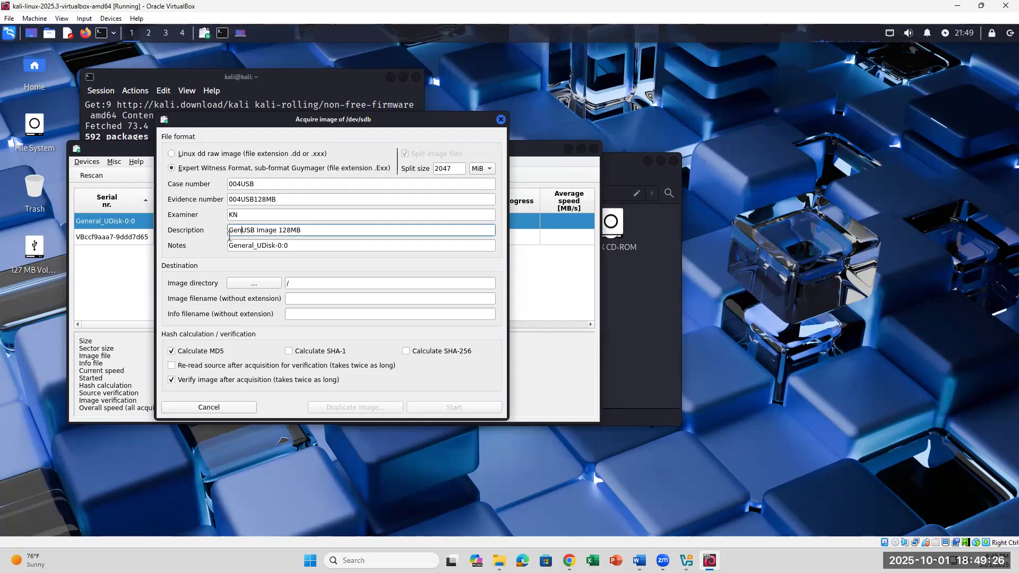
pyautogui.write(' UDisk')
pyautogui.click(255, 284)
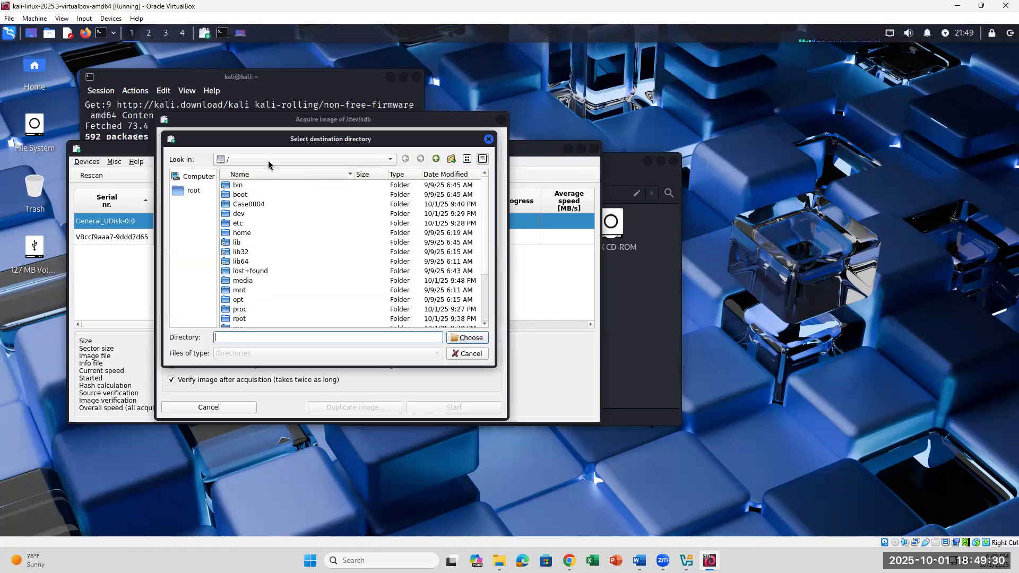
# - Browse the chooser between Computer and root, and edit the destination directory name
pyautogui.click(249, 205)
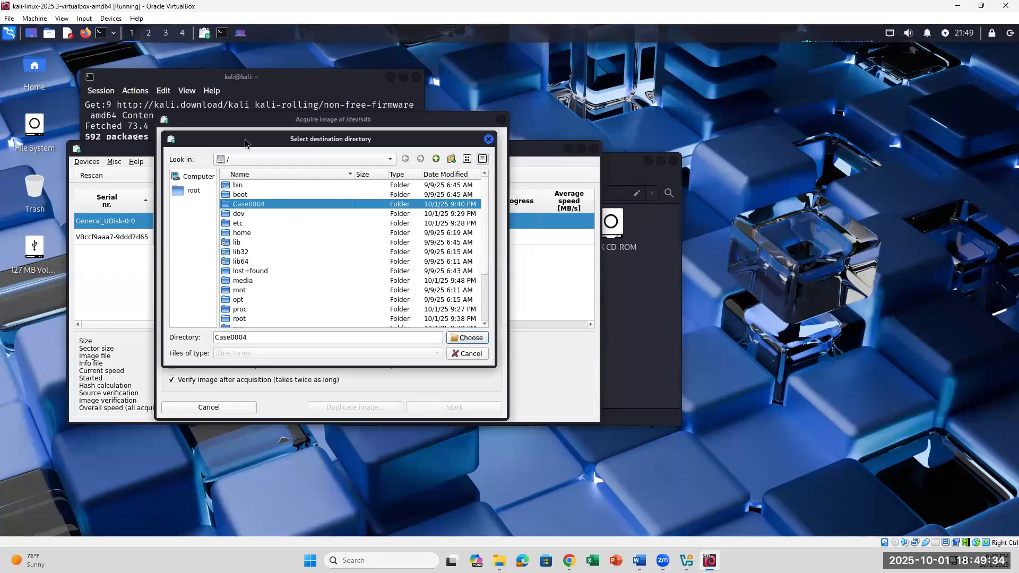
pyautogui.click(208, 179)
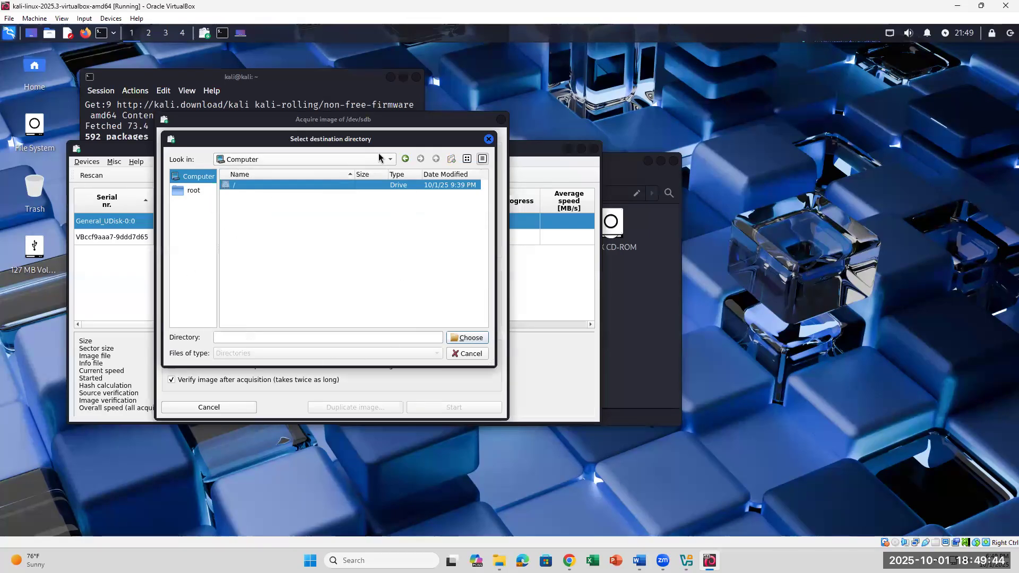
pyautogui.click(405, 159)
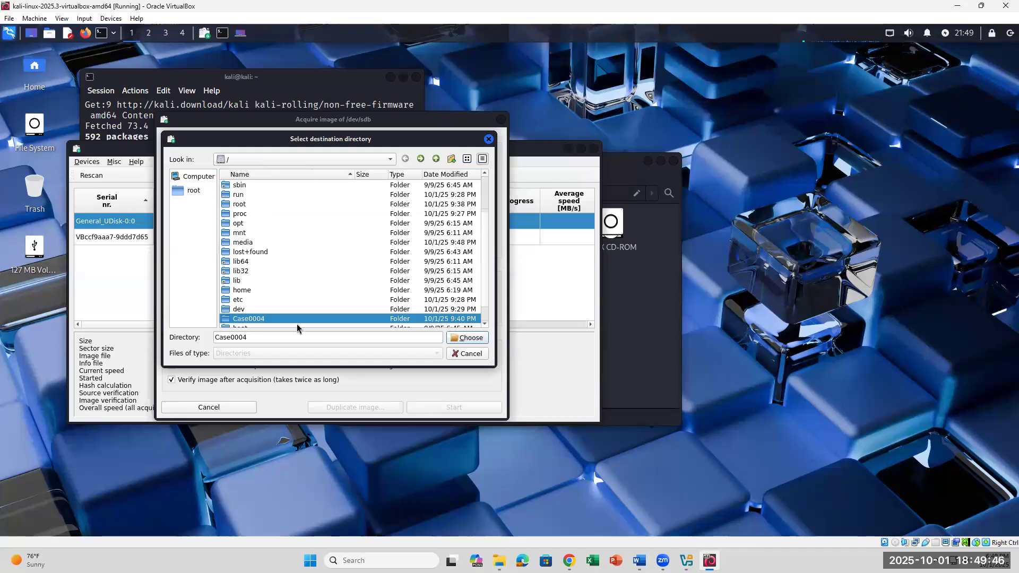
pyautogui.click(267, 337)
pyautogui.press('BackSpace')
pyautogui.press('BackSpace')
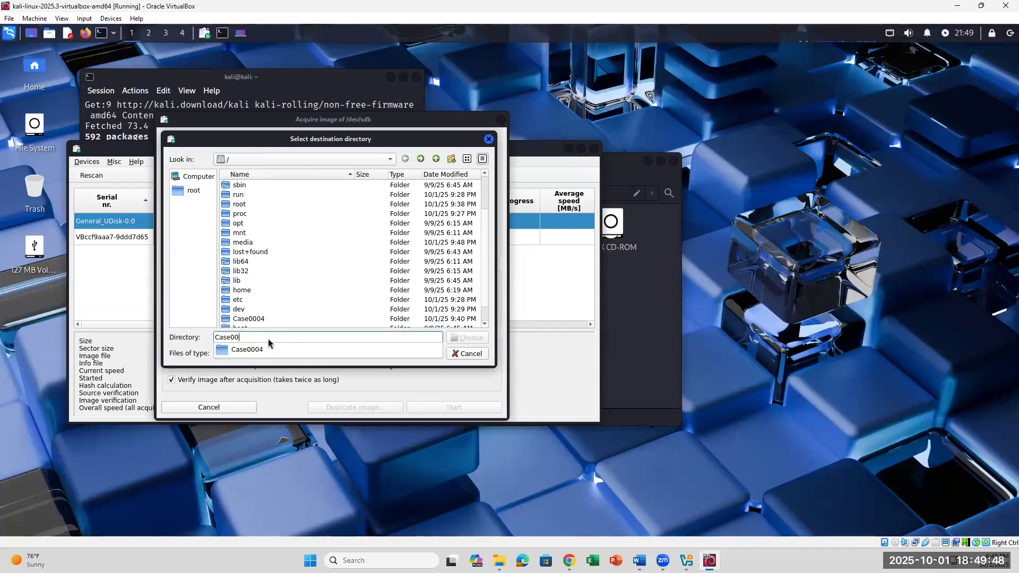
pyautogui.write('4')
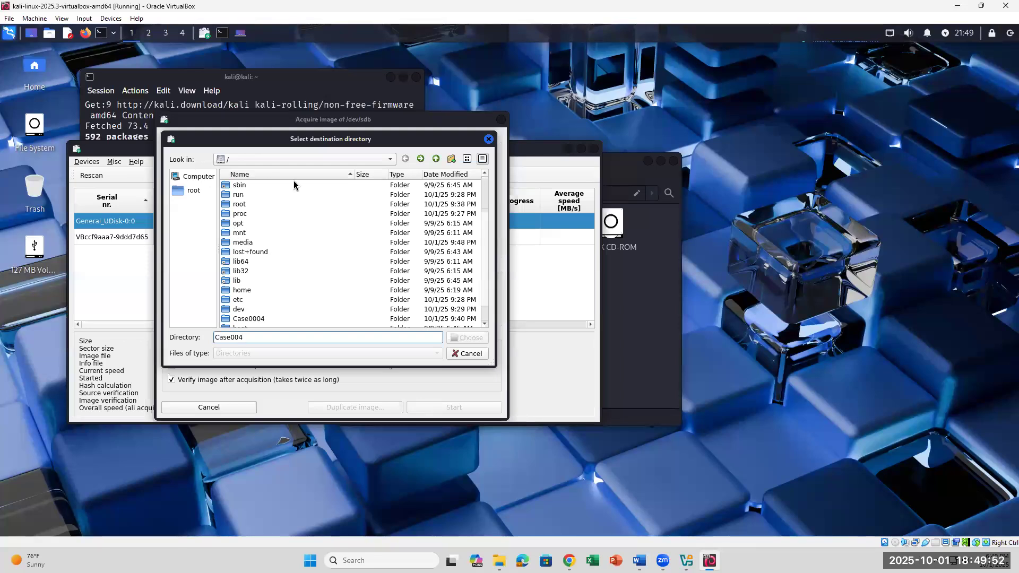
# - Use the Look in list to reach Computer, go back to /, and return to the Computer view
pyautogui.scroll(-1, 276, 275)
pyautogui.scroll(3, 276, 274)
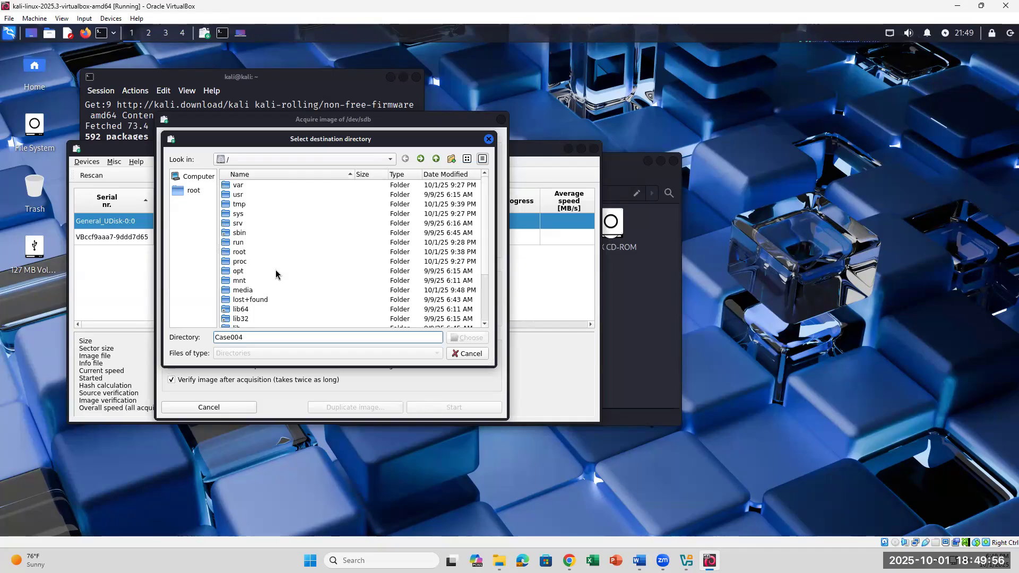
pyautogui.scroll(-3, 276, 274)
pyautogui.click(391, 159)
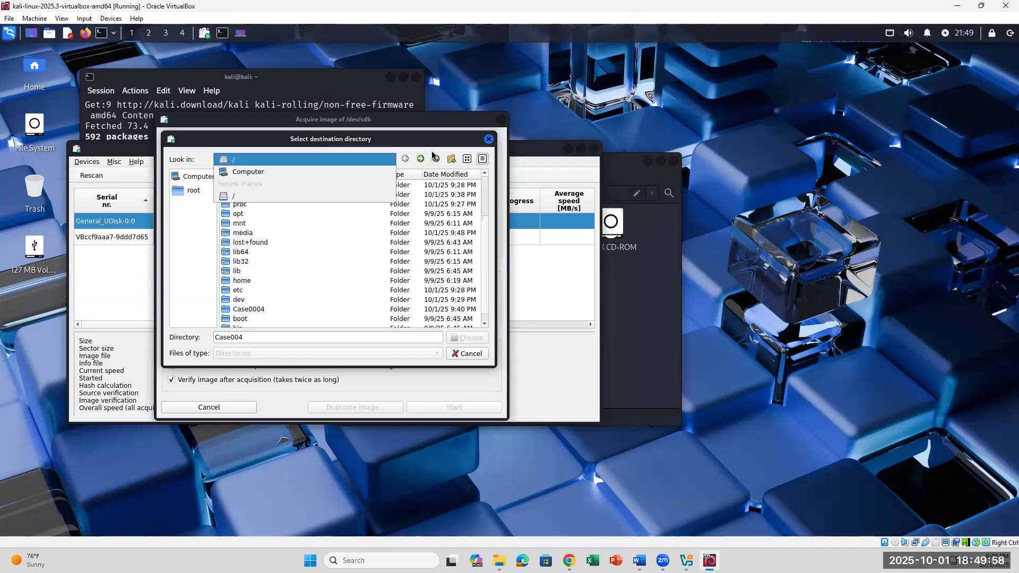
pyautogui.click(273, 171)
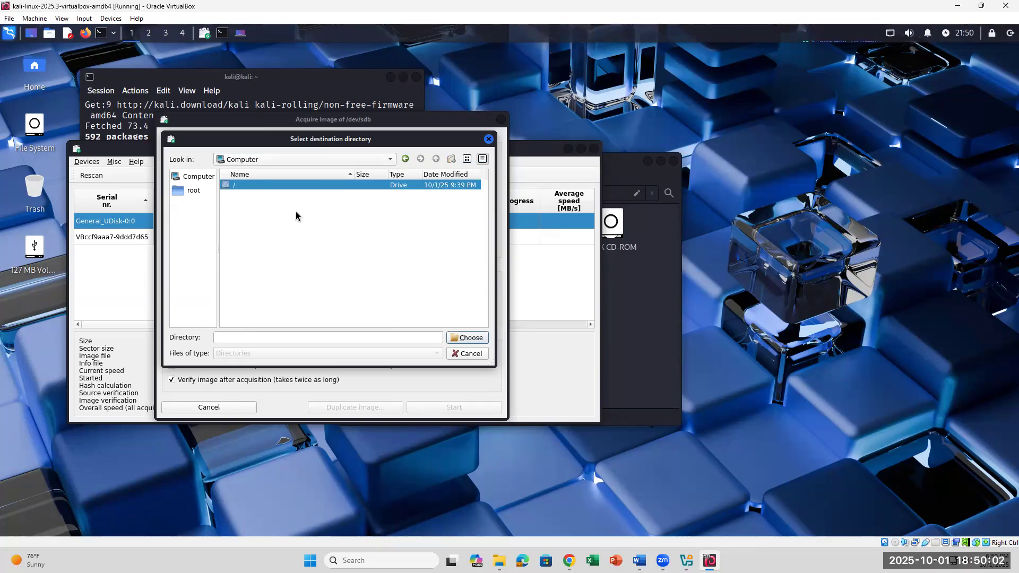
pyautogui.click(406, 160)
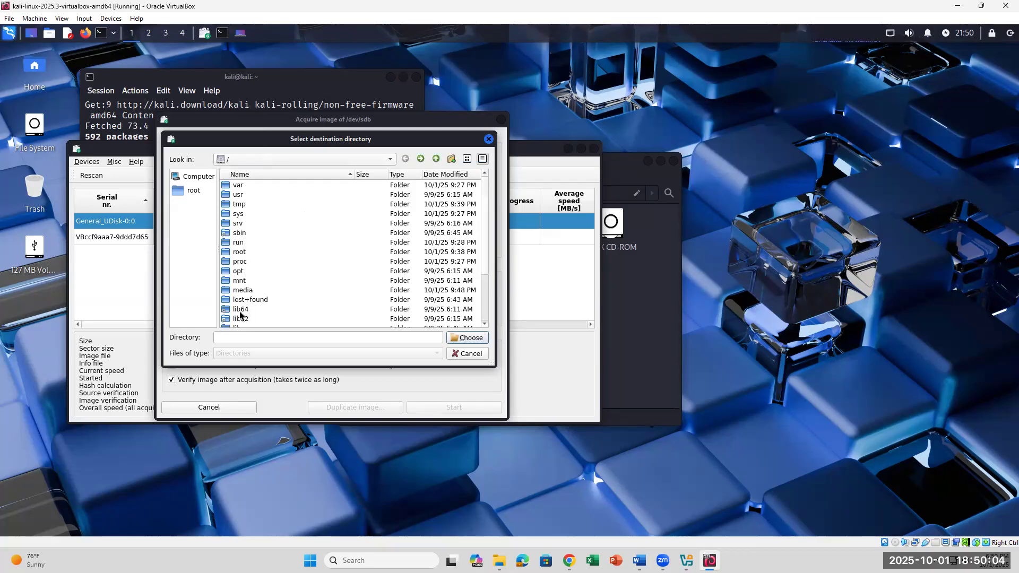
pyautogui.scroll(-3, 239, 299)
pyautogui.scroll(3, 239, 299)
pyautogui.click(202, 181)
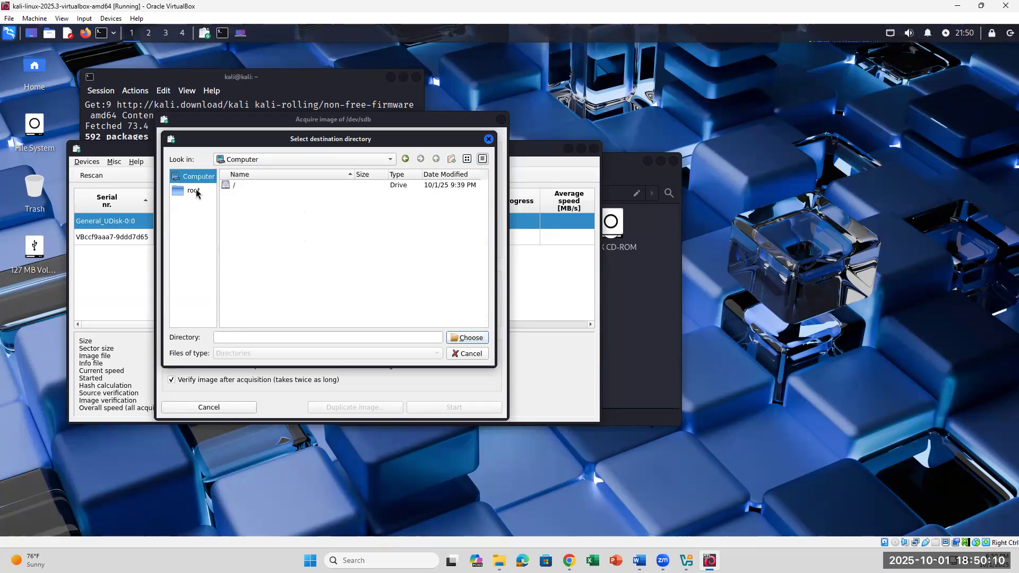
# - Browse the destination picker between the root home folder, Computer and the / drive's folders
pyautogui.click(197, 192)
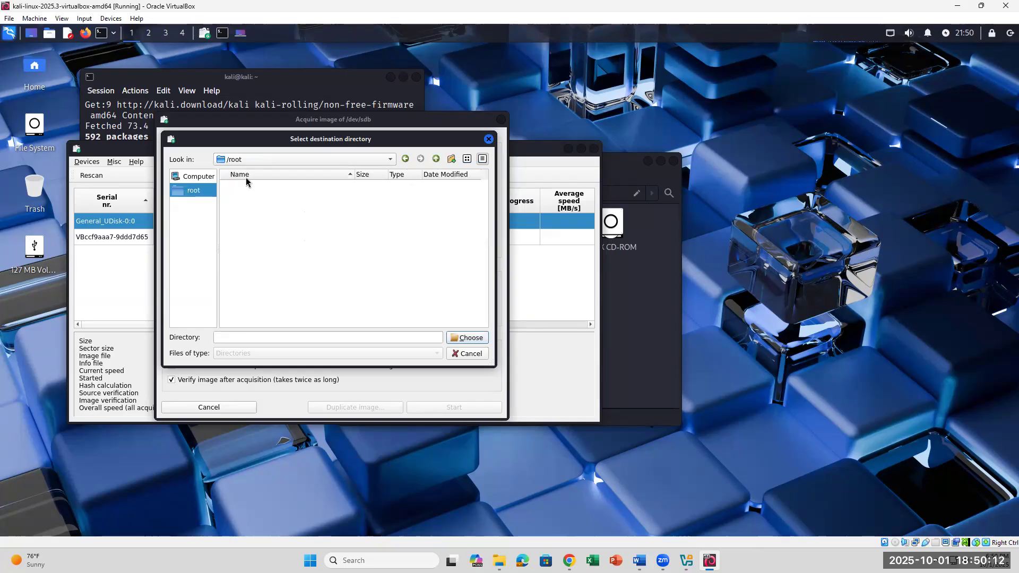
pyautogui.click(209, 182)
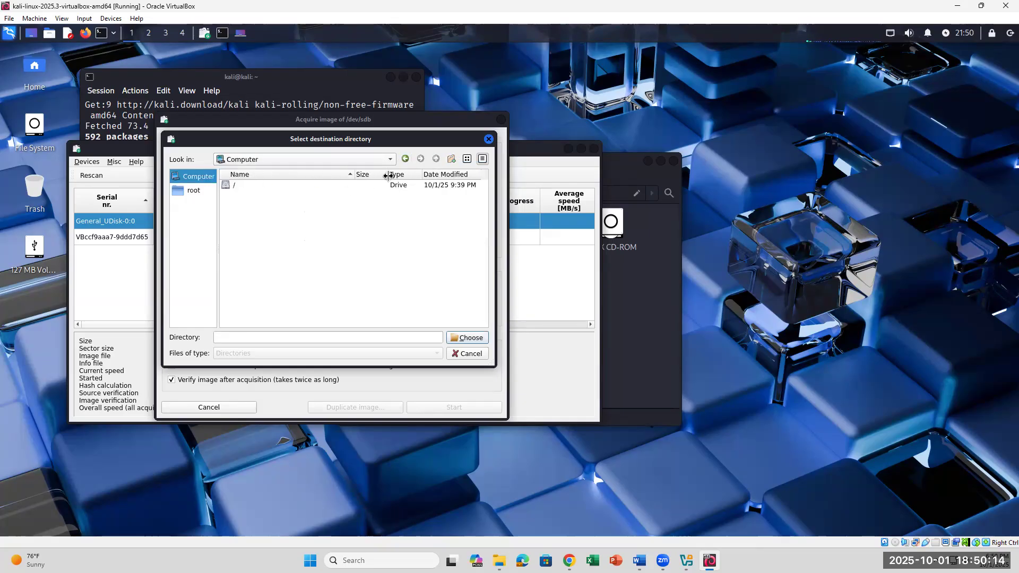
pyautogui.doubleClick(243, 186)
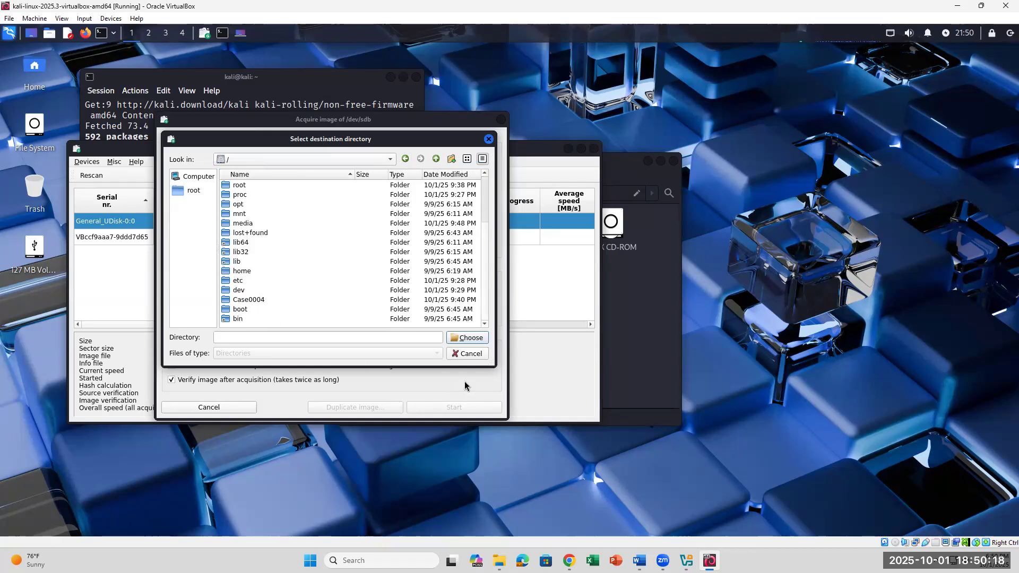
pyautogui.click(238, 159)
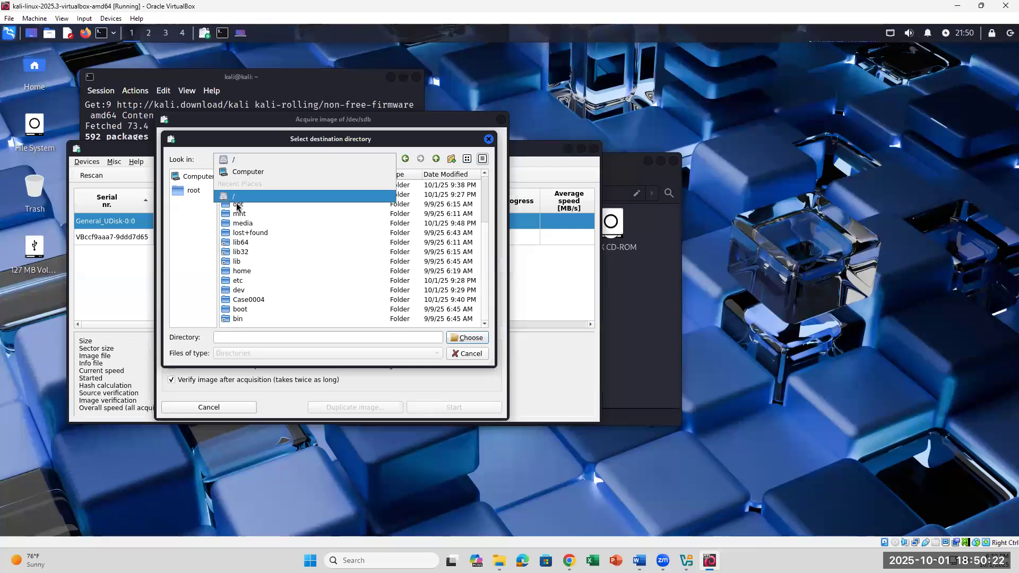
pyautogui.click(187, 293)
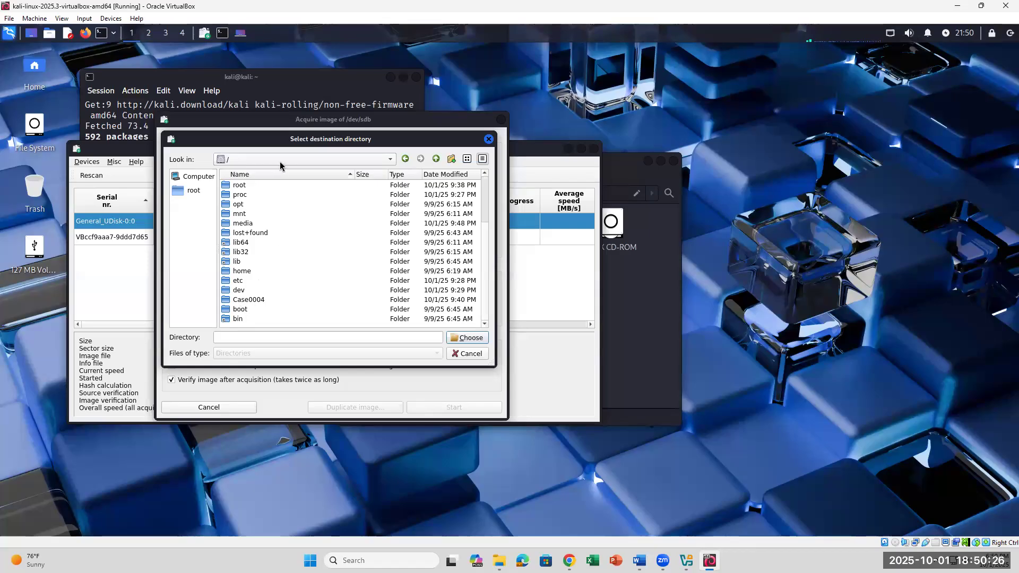
pyautogui.click(439, 166)
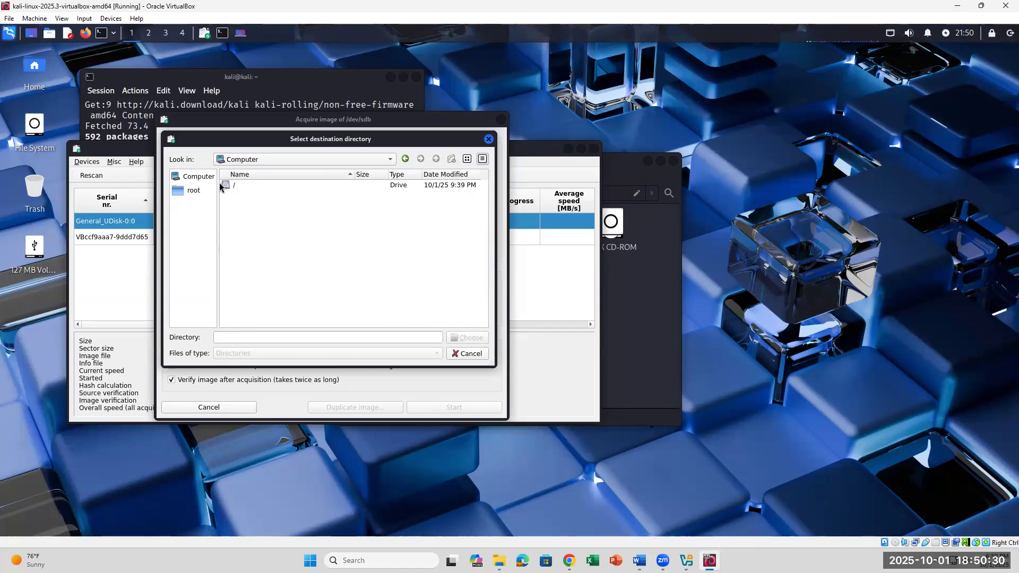
pyautogui.doubleClick(227, 187)
pyautogui.scroll(-1, 237, 299)
pyautogui.scroll(1, 238, 299)
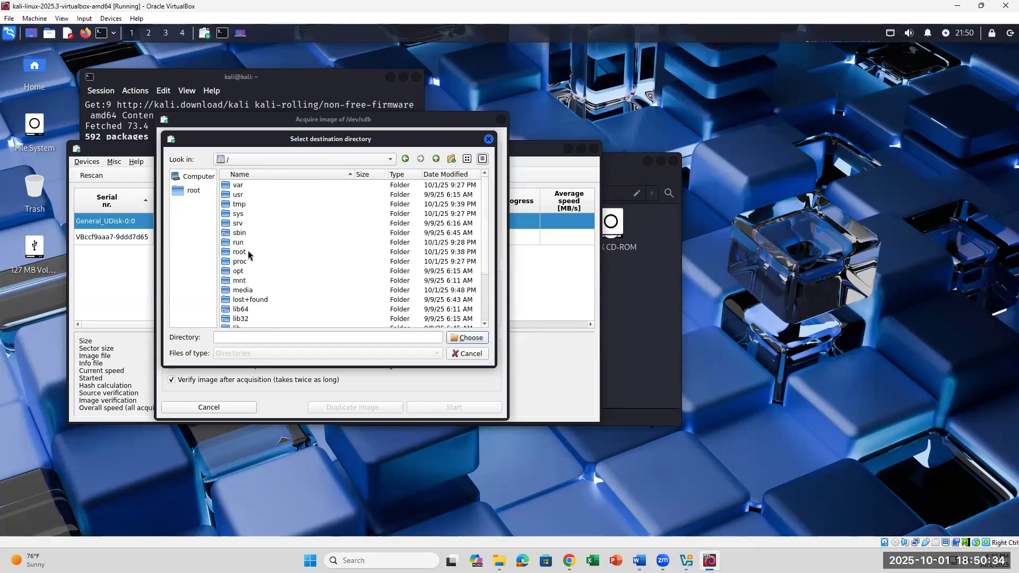
pyautogui.scroll(-1, 256, 300)
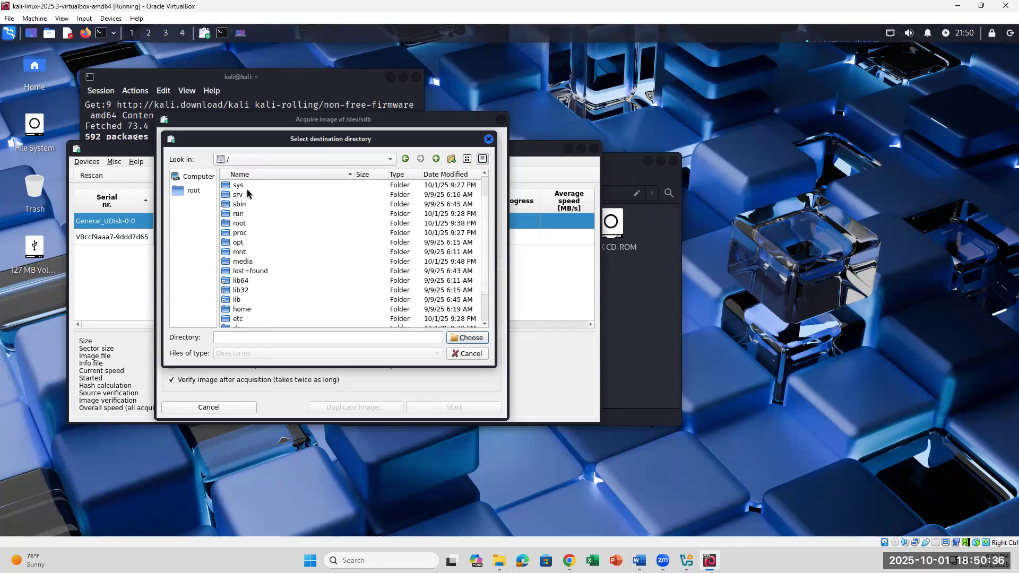
pyautogui.scroll(-1, 255, 323)
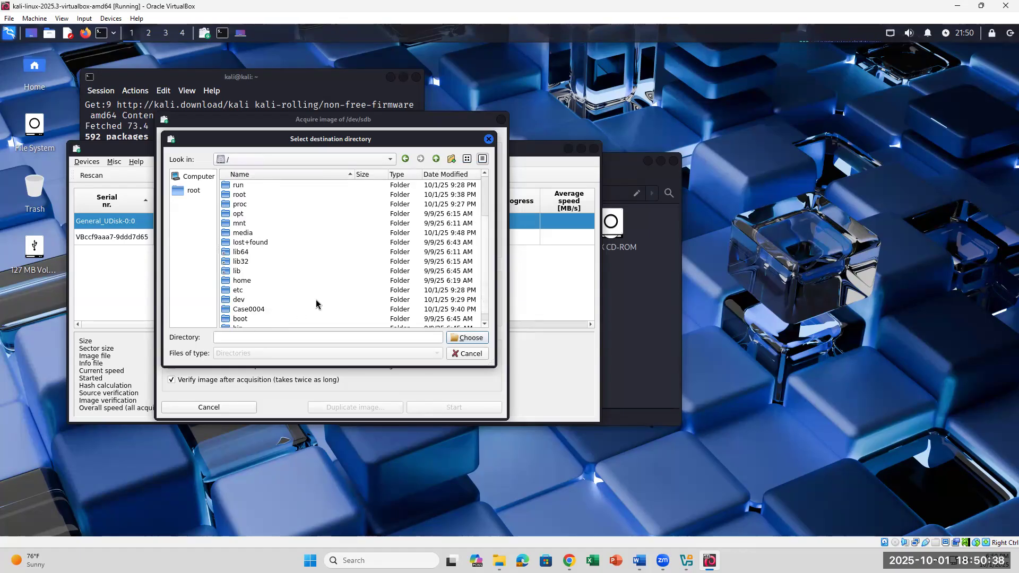
pyautogui.scroll(-1, 253, 322)
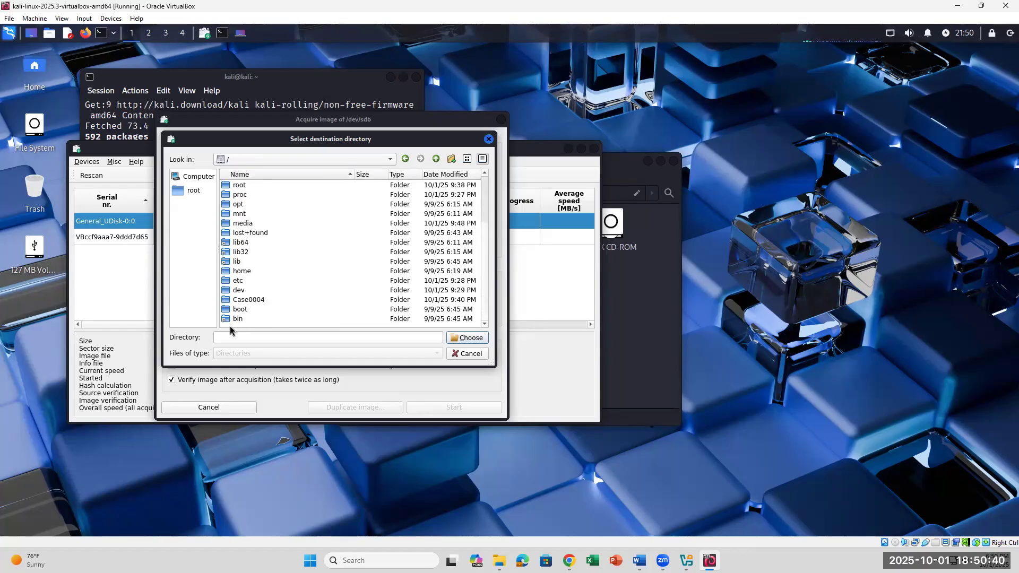
# - Cancel the picker, reopen it, go up to Computer, and dismiss it with Escape
pyautogui.click(463, 354)
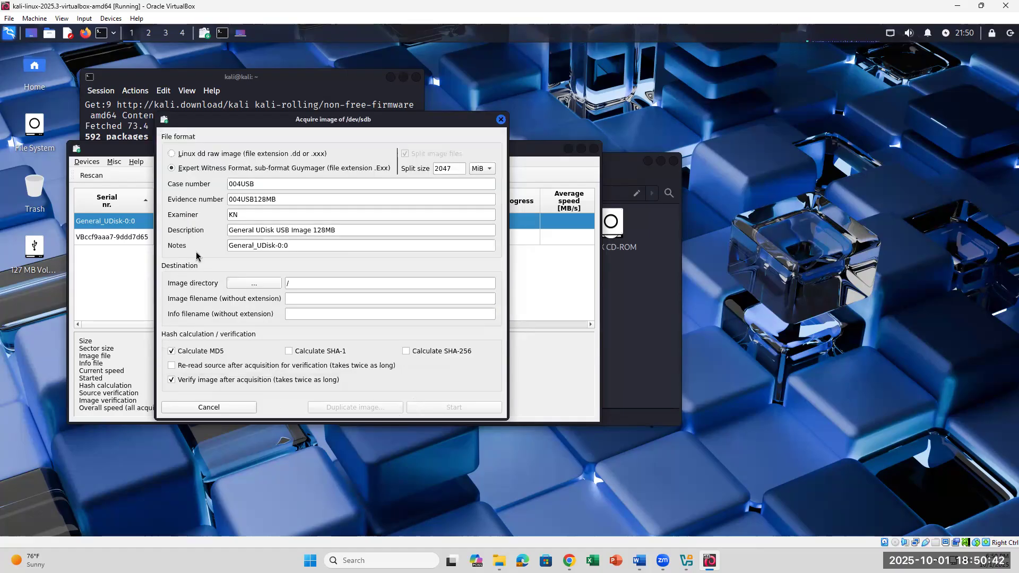
pyautogui.click(252, 285)
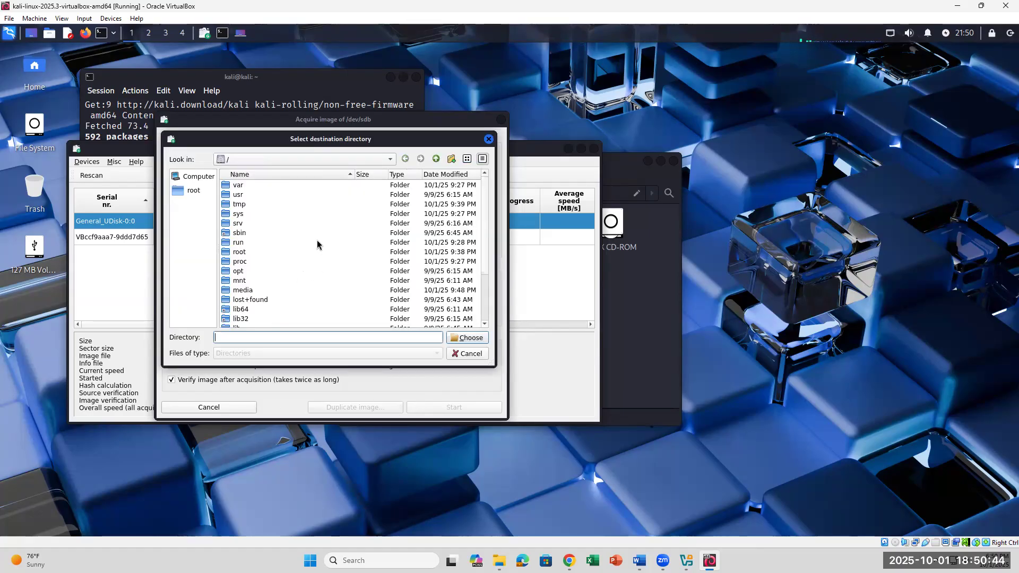
pyautogui.click(436, 160)
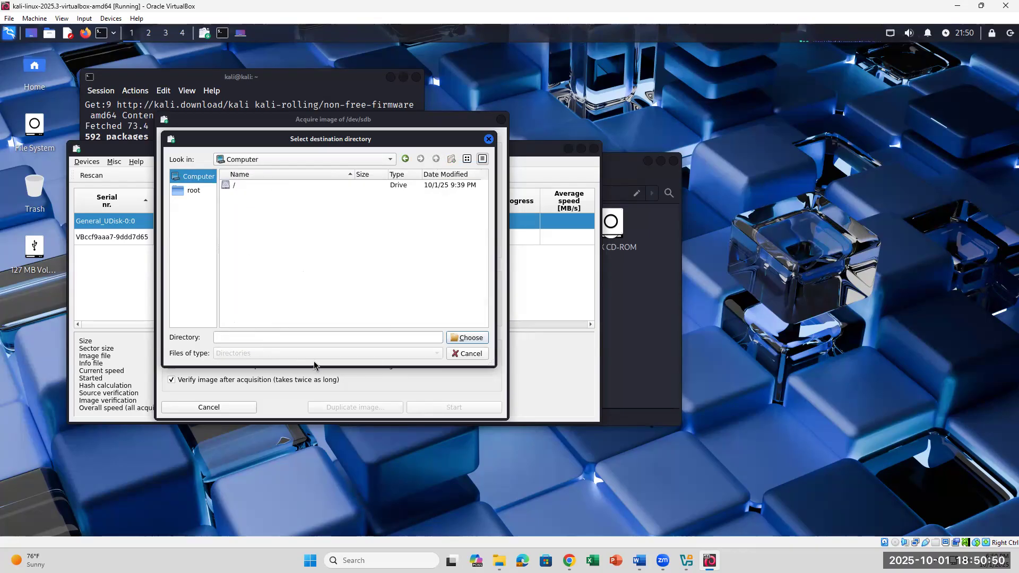
pyautogui.press('Escape')
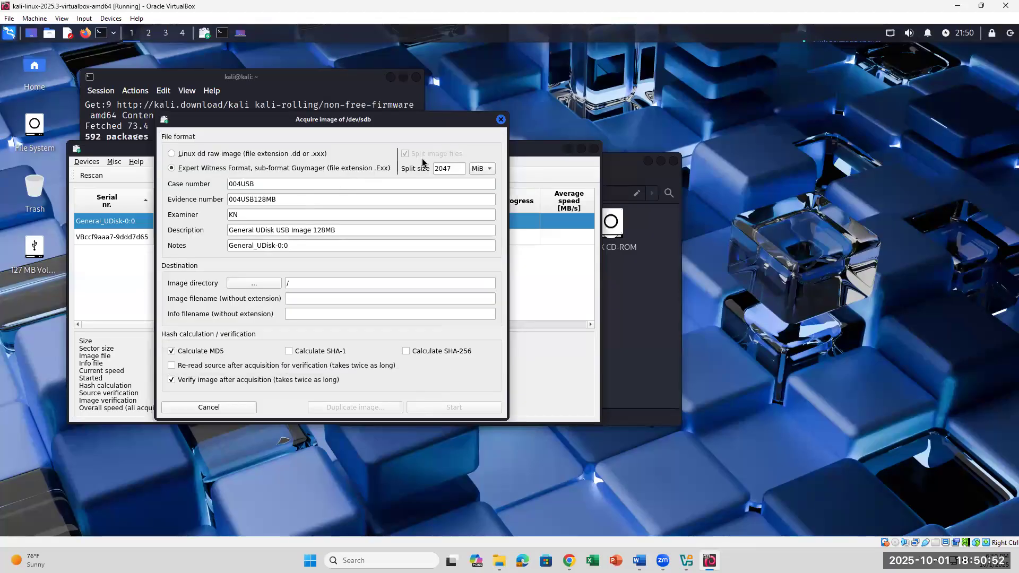
# - Enter USB128MB as the image filename, repositioning the acquire form as needed
pyautogui.moveTo(539, 247); pyautogui.dragTo(531, 219)
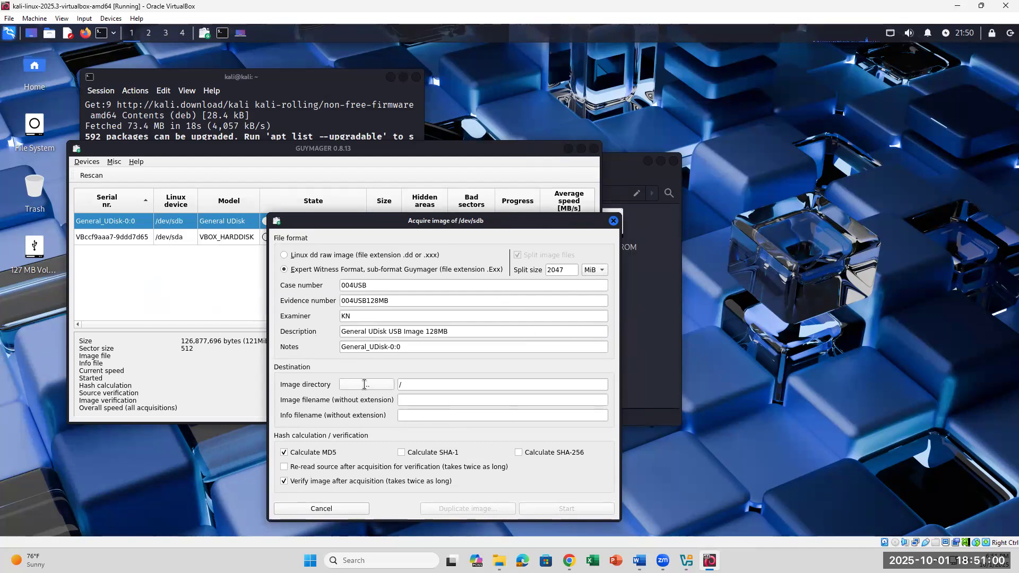
pyautogui.click(416, 399)
pyautogui.write('s')
pyautogui.press('BackSpace')
pyautogui.write('USB128MB')
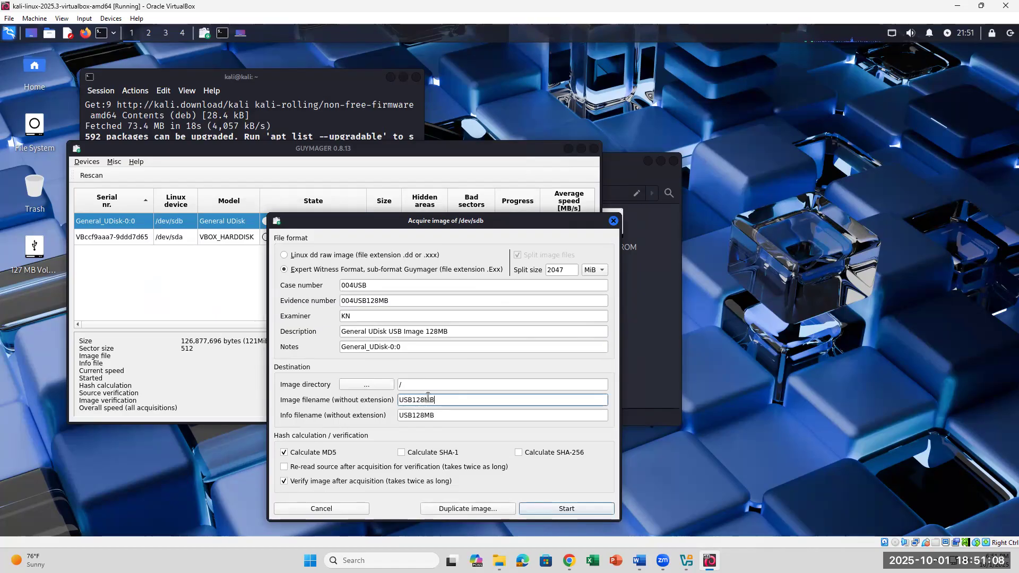
pyautogui.moveTo(422, 222); pyautogui.dragTo(357, 126)
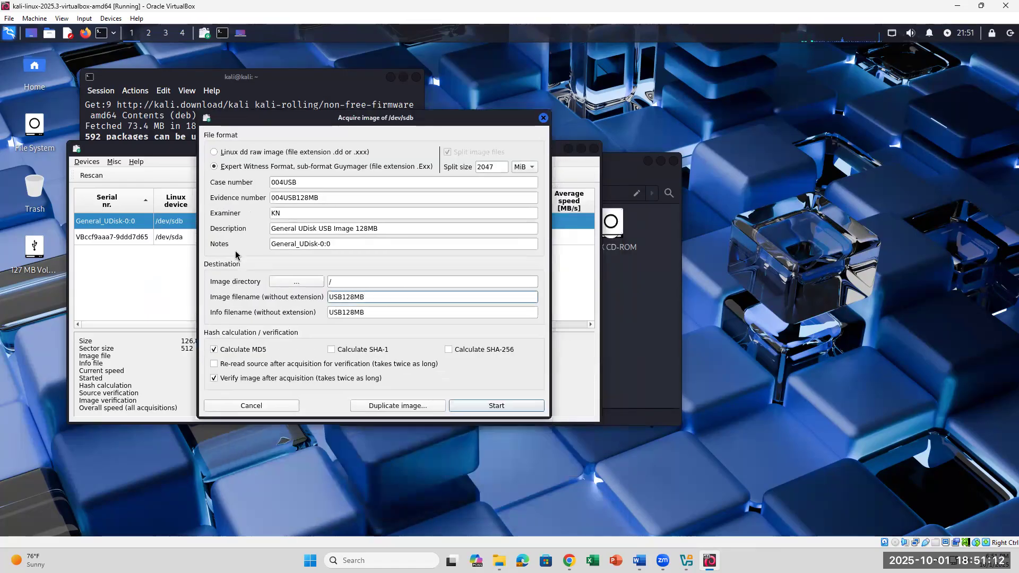
# - Choose /Case0004 as the image directory in the destination folder picker
pyautogui.click(282, 284)
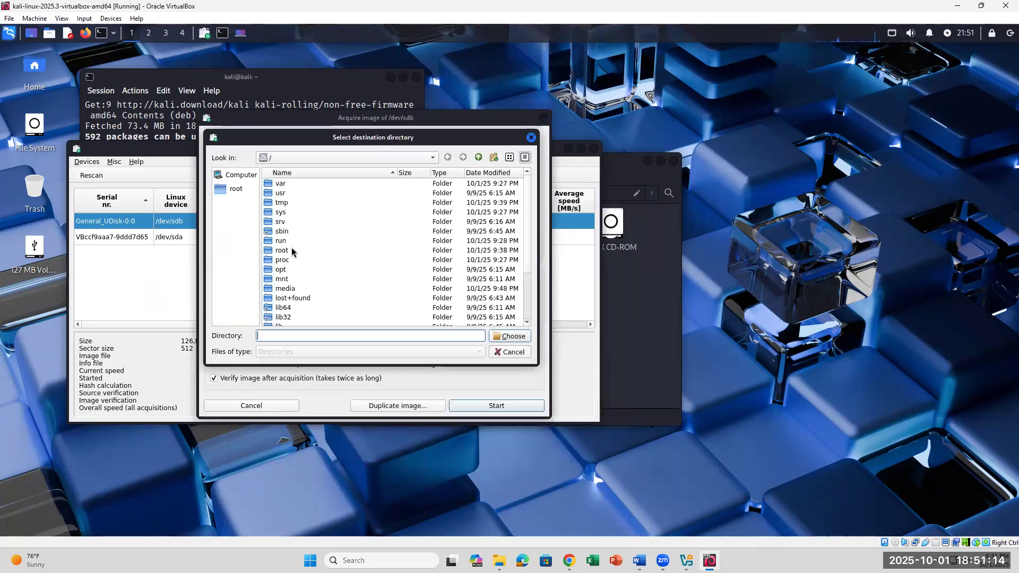
pyautogui.click(231, 190)
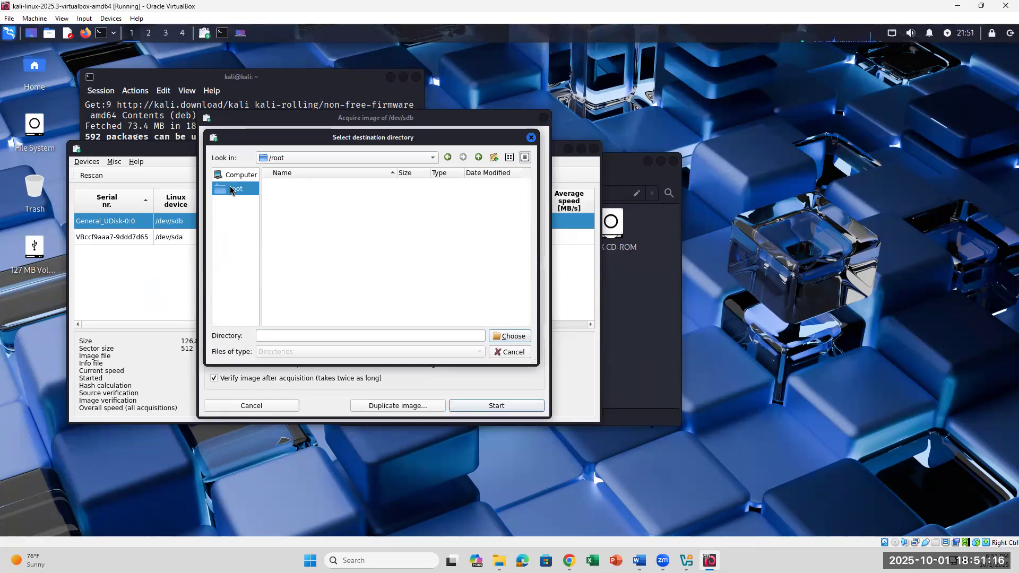
pyautogui.click(242, 176)
pyautogui.doubleClick(283, 184)
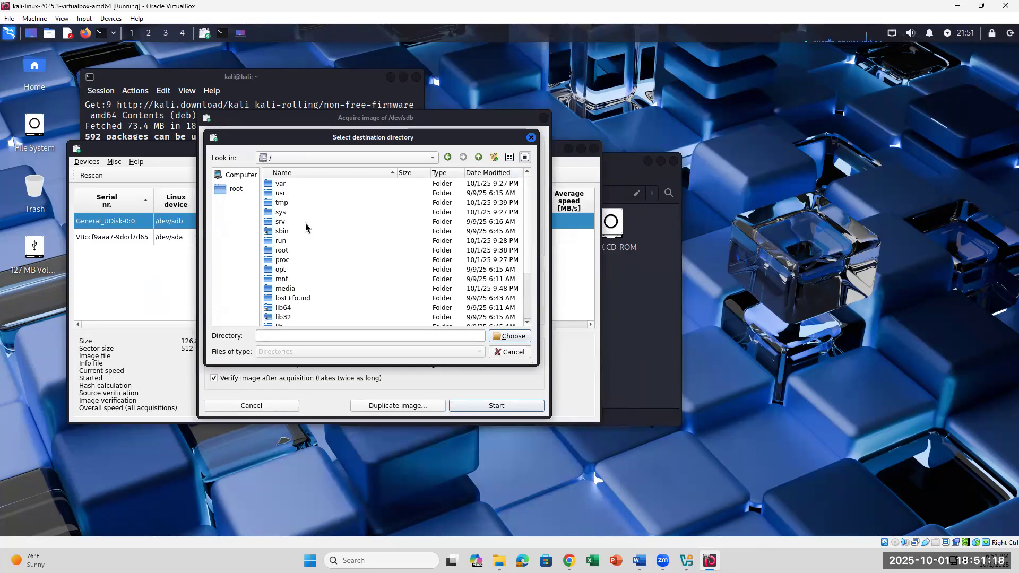
pyautogui.scroll(-3, 317, 287)
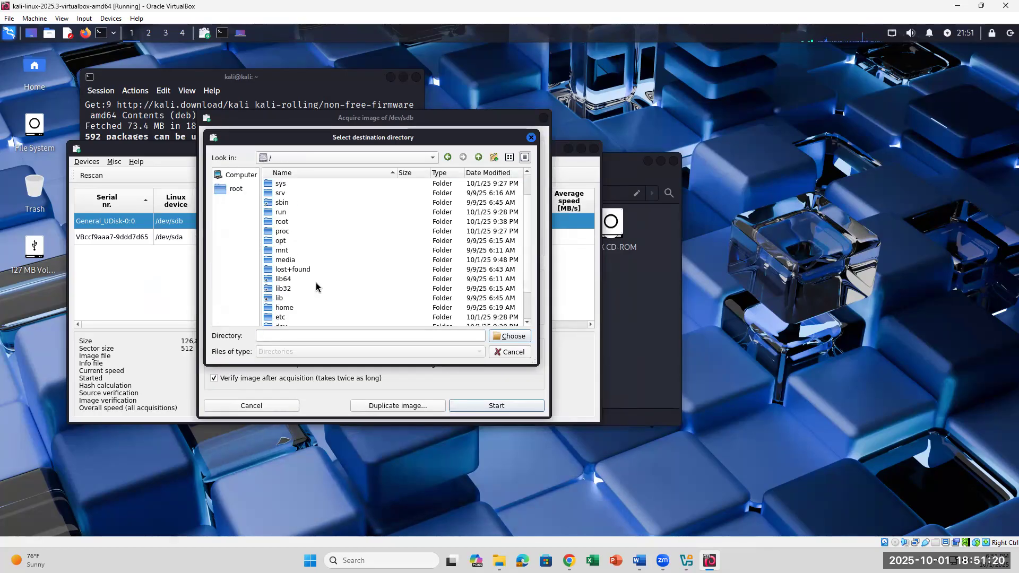
pyautogui.click(308, 297)
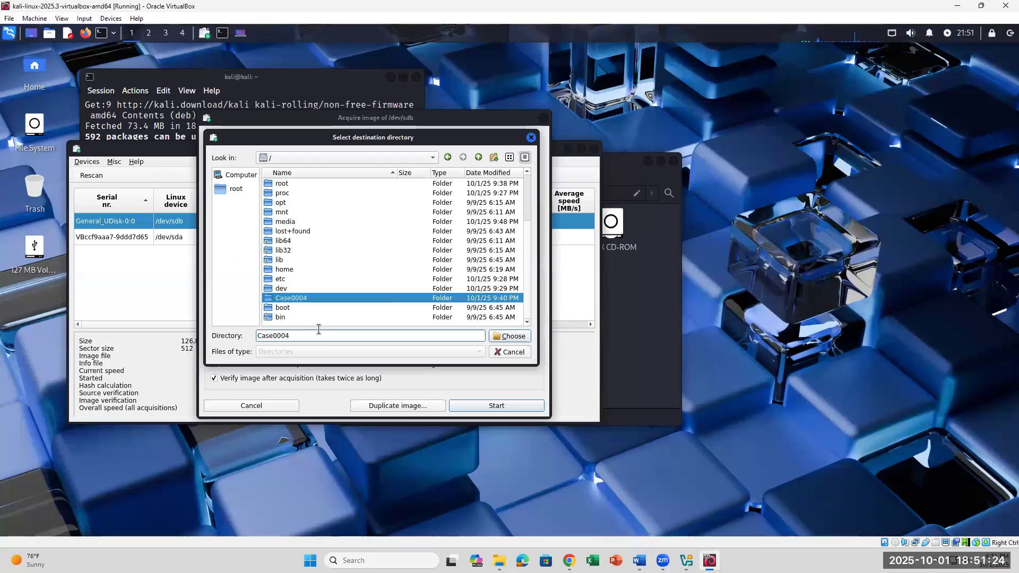
pyautogui.write('USB')
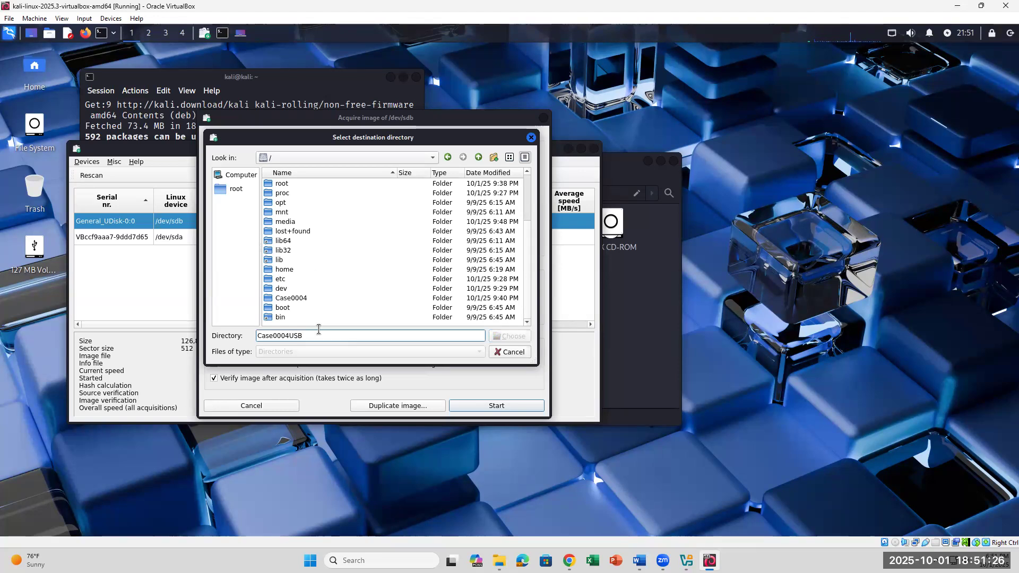
pyautogui.click(292, 298)
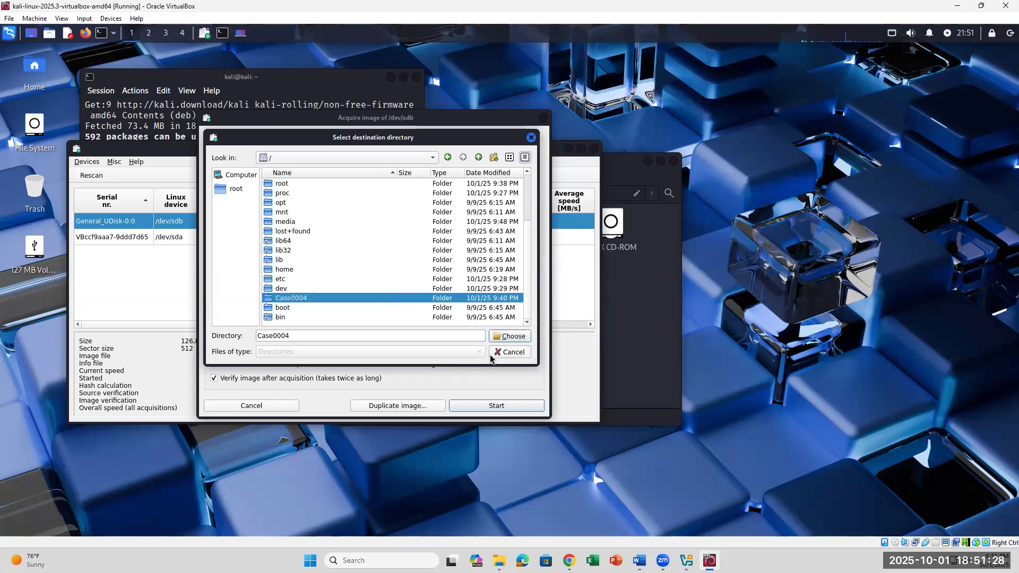
pyautogui.click(510, 336)
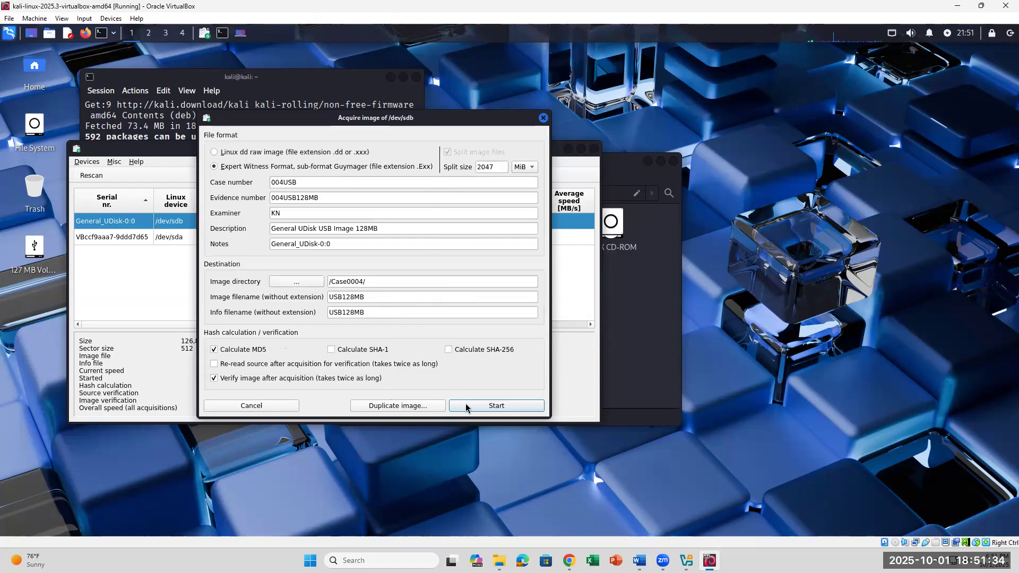
# - Open /Case0004 in Thunar to view 004USB128MB.E01 and .info, then return to the acquire form
pyautogui.click(514, 431)
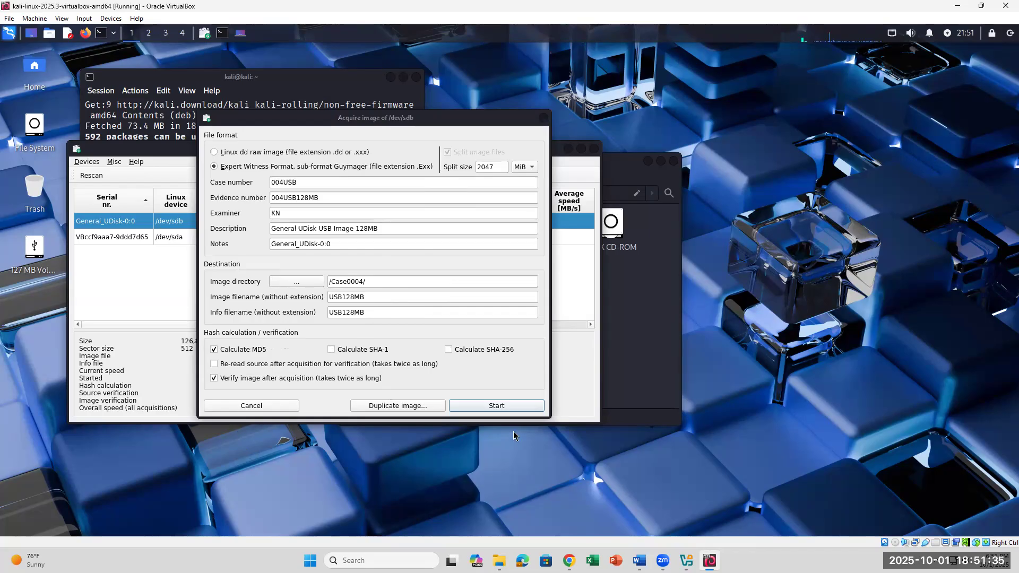
pyautogui.click(620, 312)
pyautogui.click(382, 238)
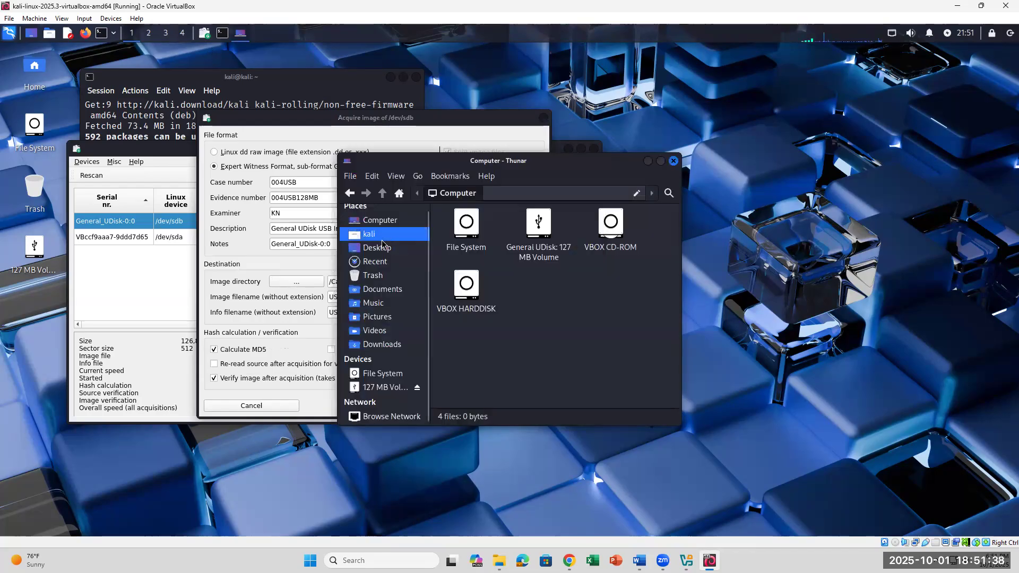
pyautogui.click(381, 374)
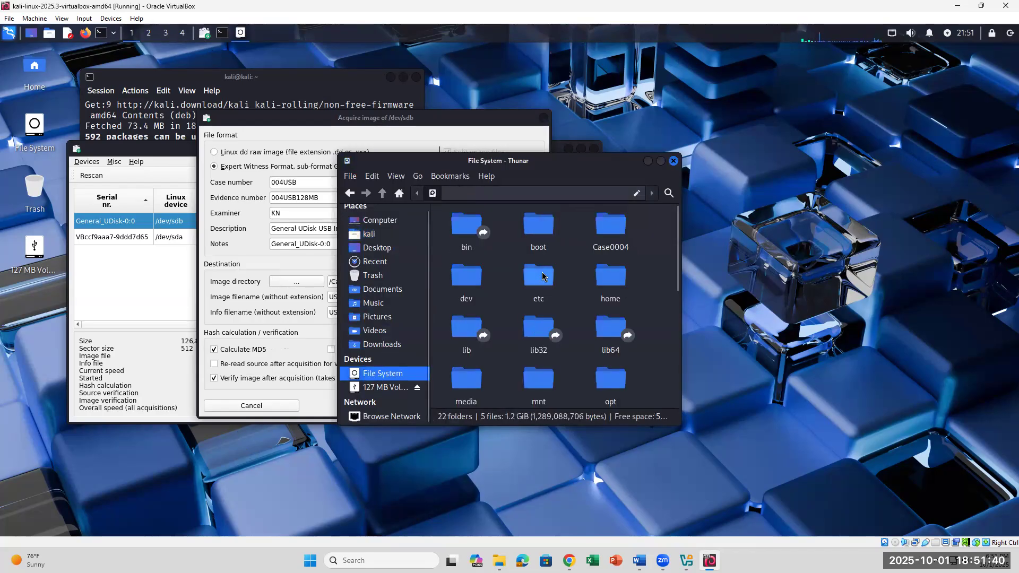
pyautogui.scroll(-5, 543, 276)
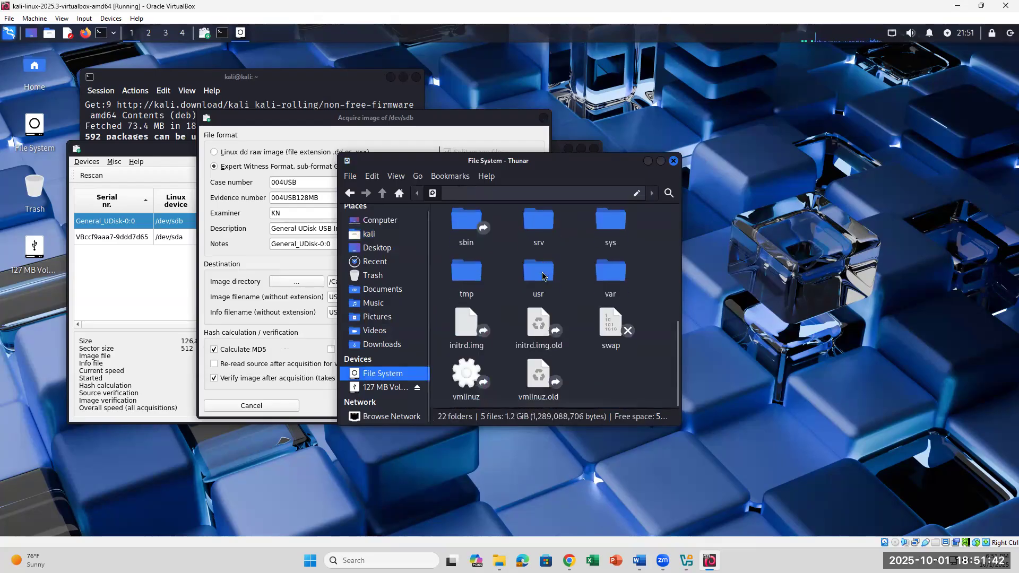
pyautogui.scroll(2, 543, 276)
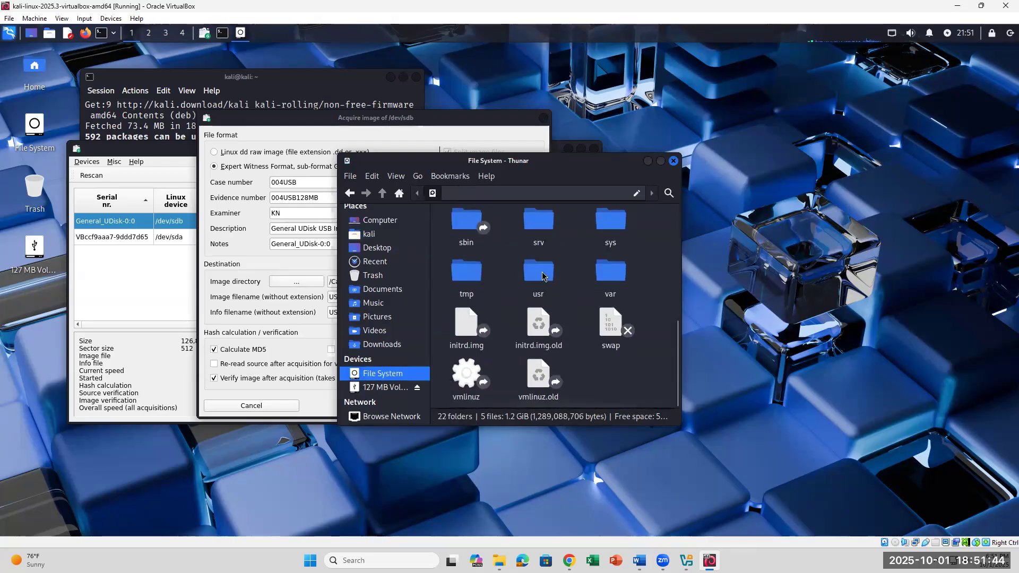
pyautogui.scroll(5, 543, 277)
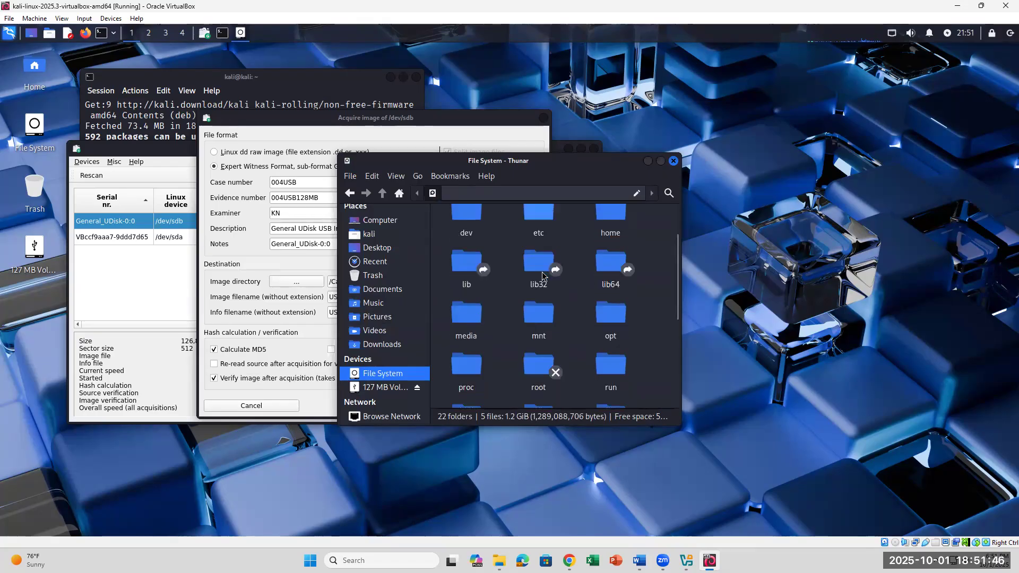
pyautogui.click(588, 246)
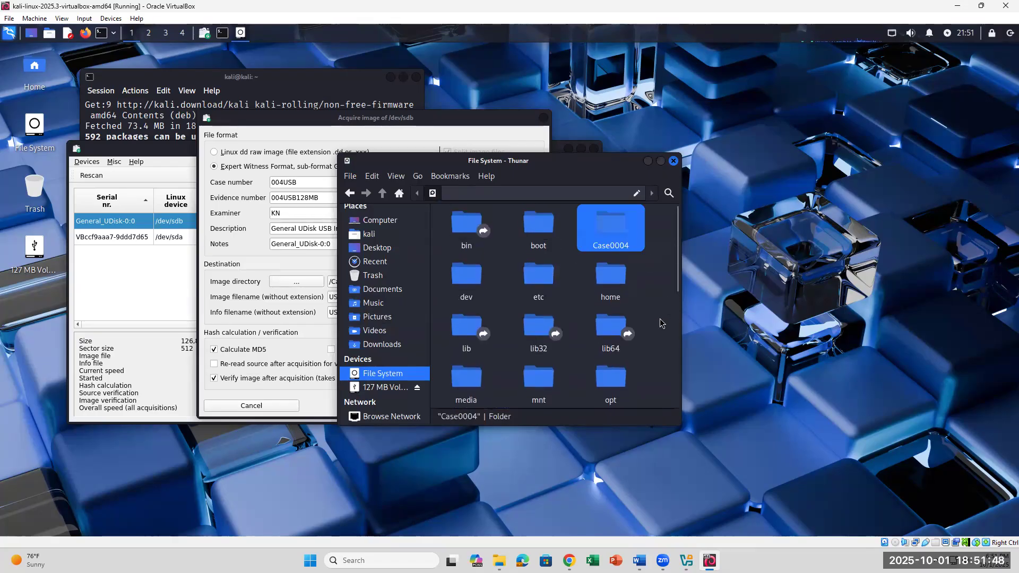
pyautogui.doubleClick(619, 239)
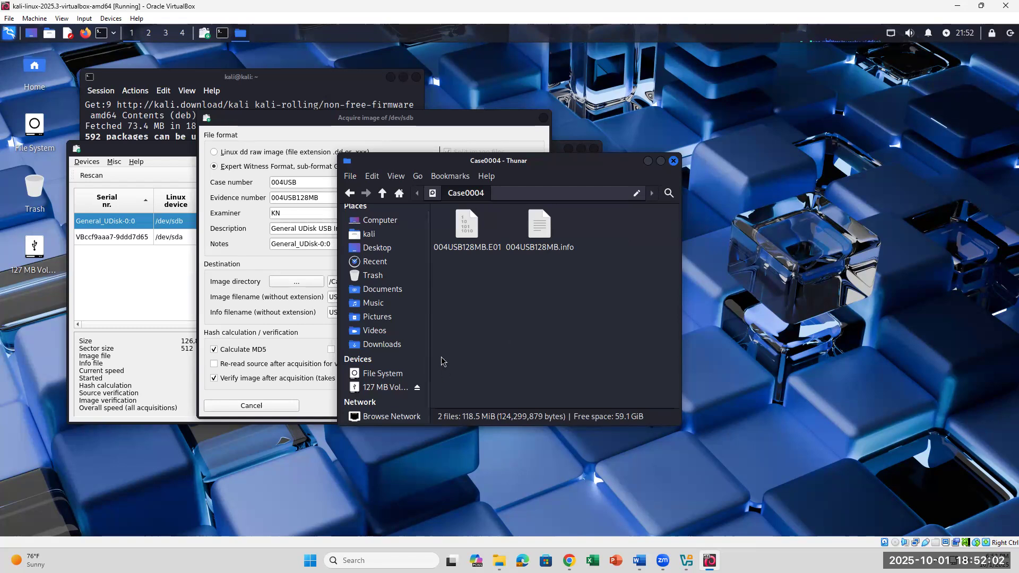
pyautogui.click(416, 138)
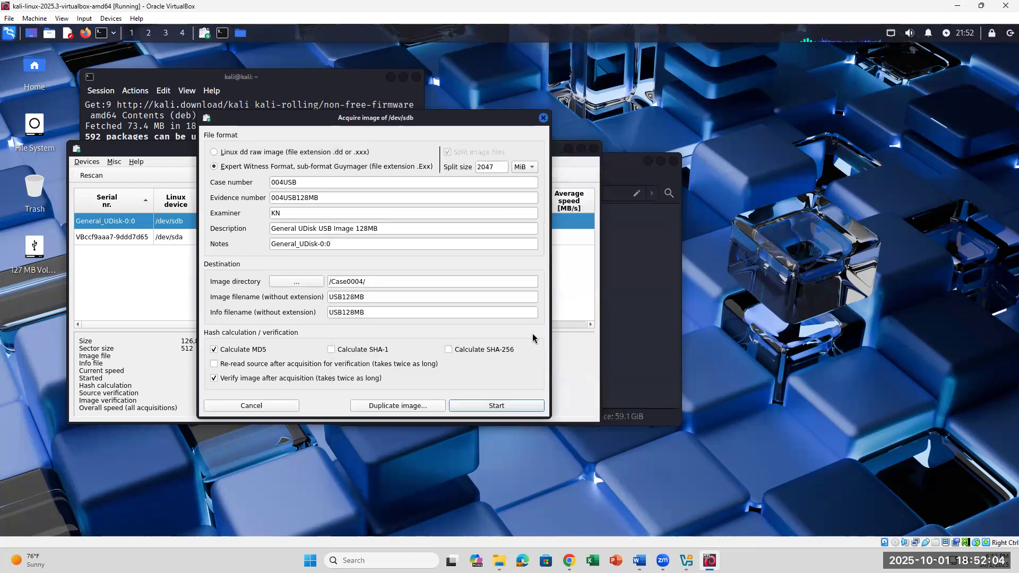
# - Start the acquisition and watch USB128MB.E01 and USB128MB.info appear in the Case0004 window
pyautogui.click(489, 408)
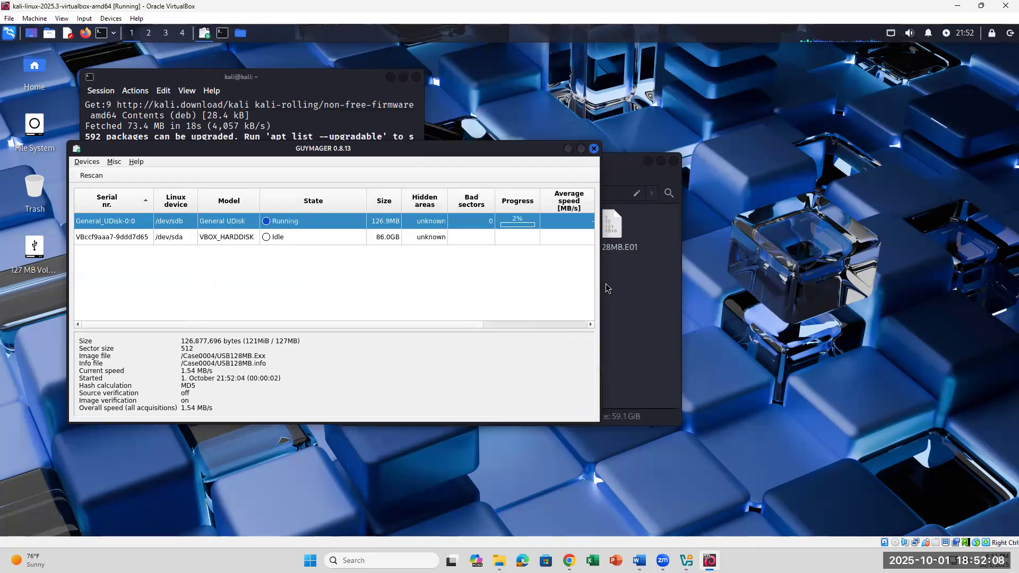
pyautogui.click(642, 288)
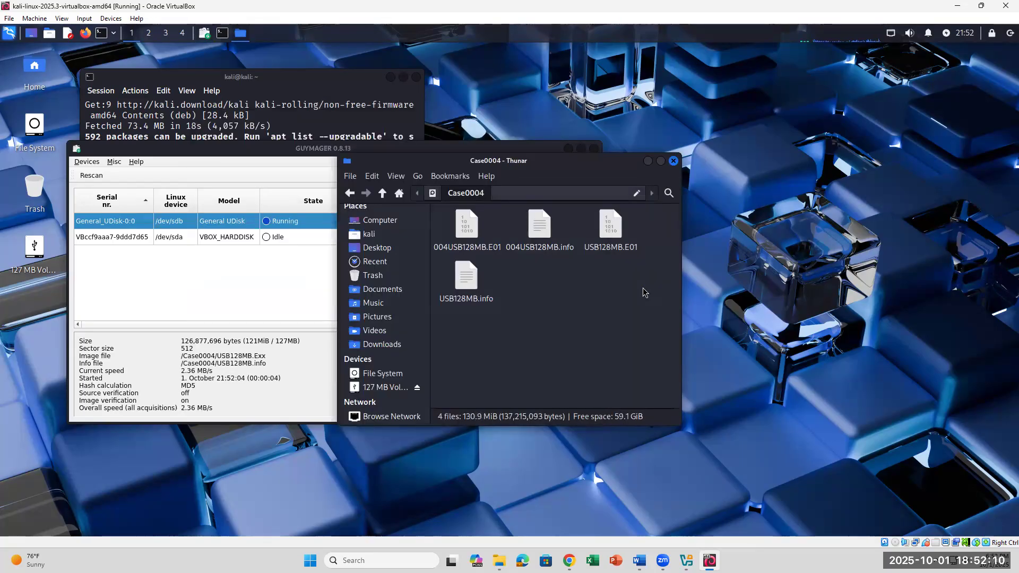
pyautogui.click(489, 255)
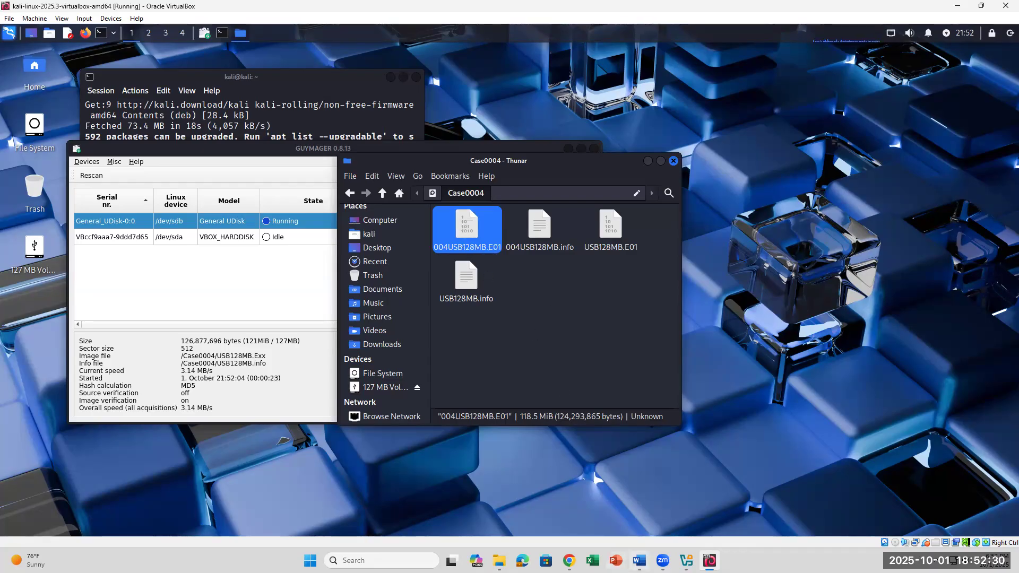
# - Highlight question 28a on how many image files were created, then return to VirtualBox
pyautogui.click(639, 561)
pyautogui.scroll(3, 552, 392)
pyautogui.scroll(5, 552, 391)
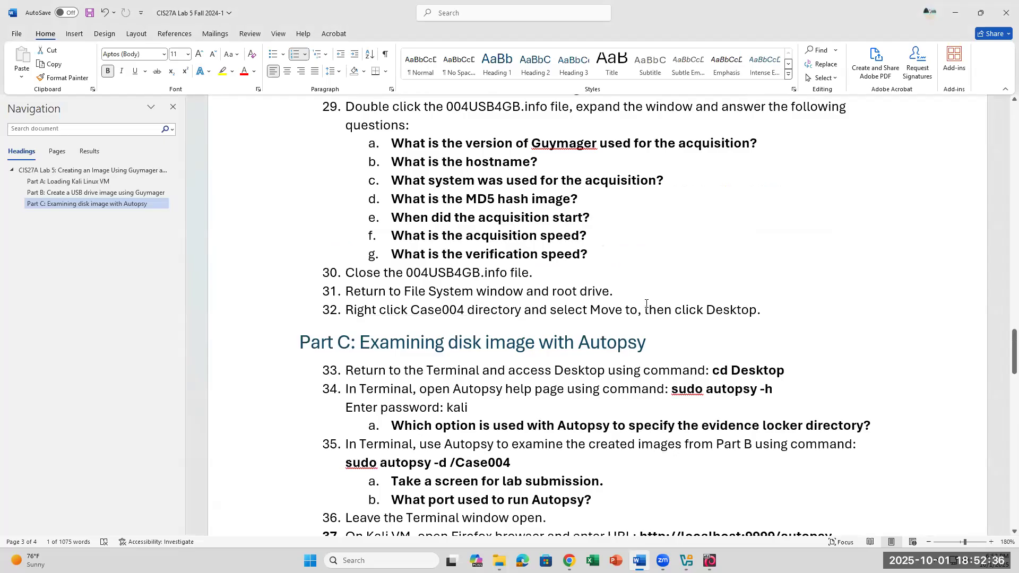
pyautogui.scroll(5, 644, 313)
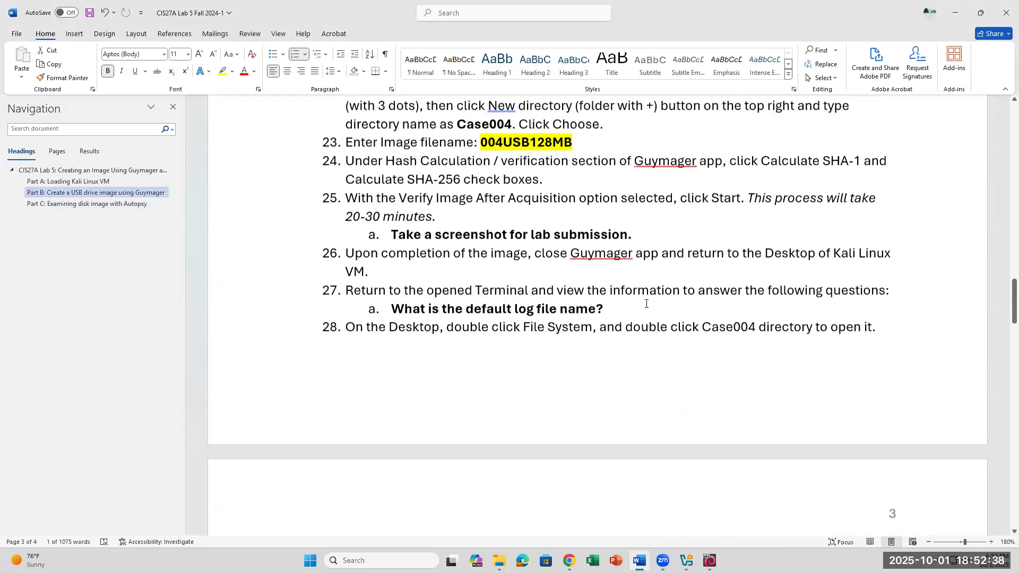
pyautogui.scroll(-1, 646, 304)
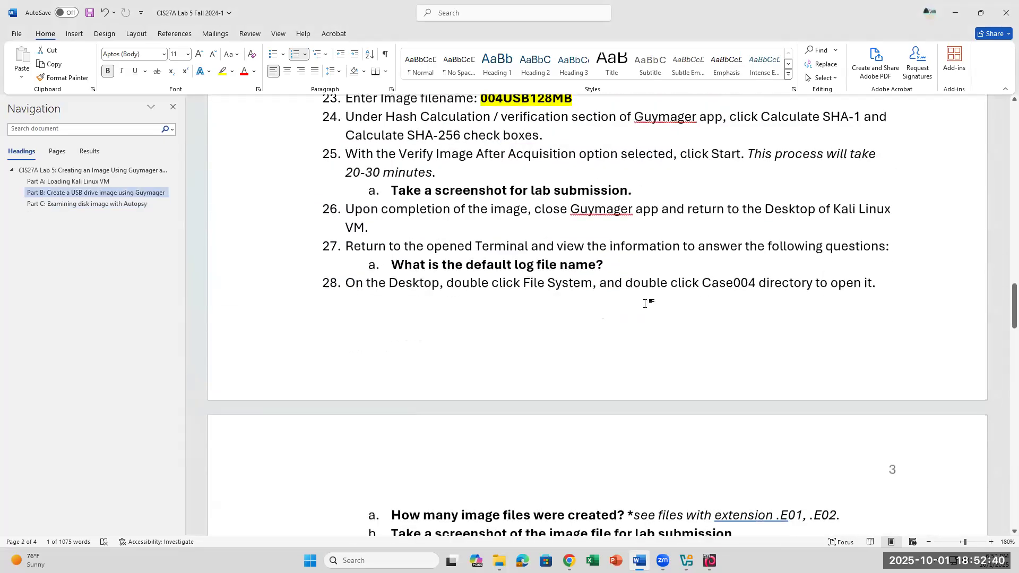
pyautogui.scroll(-5, 645, 303)
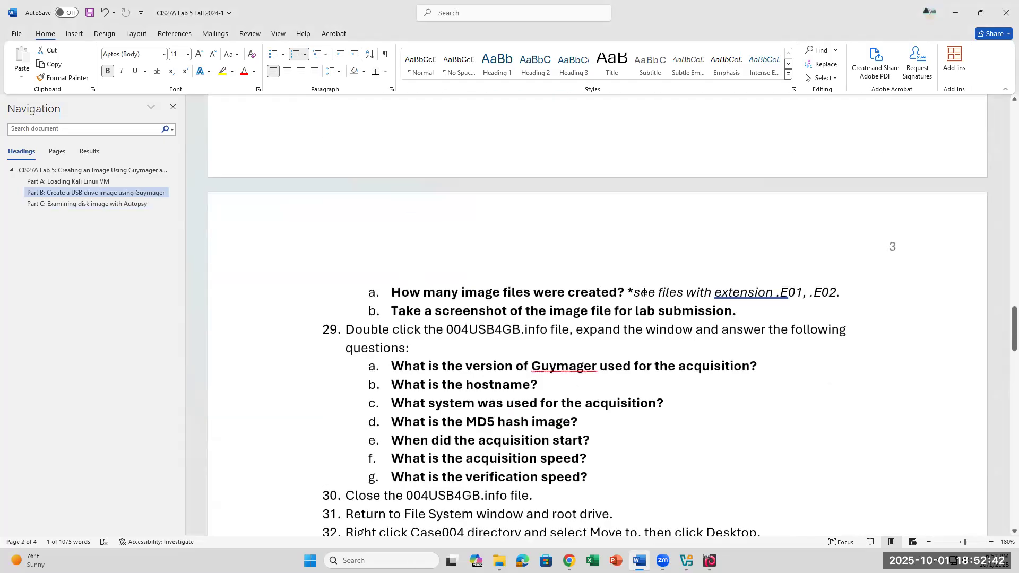
pyautogui.scroll(-2, 644, 292)
pyautogui.moveTo(406, 204); pyautogui.dragTo(633, 205)
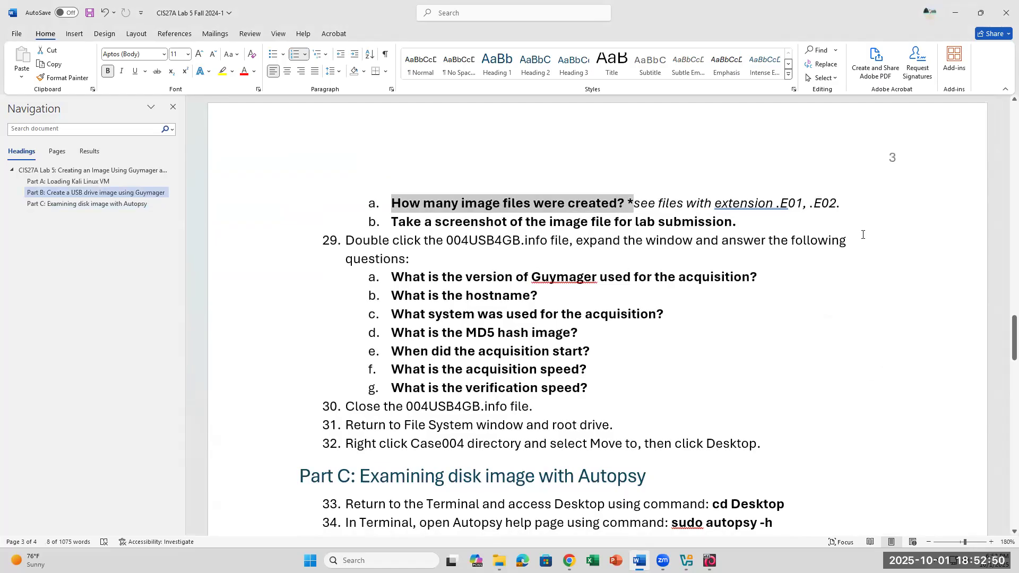
pyautogui.click(709, 561)
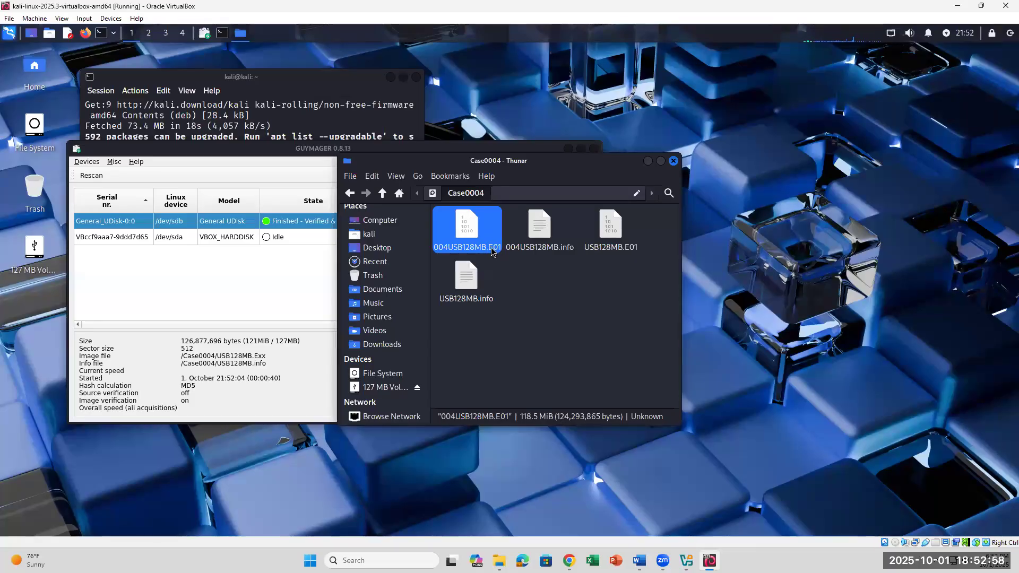
pyautogui.click(541, 247)
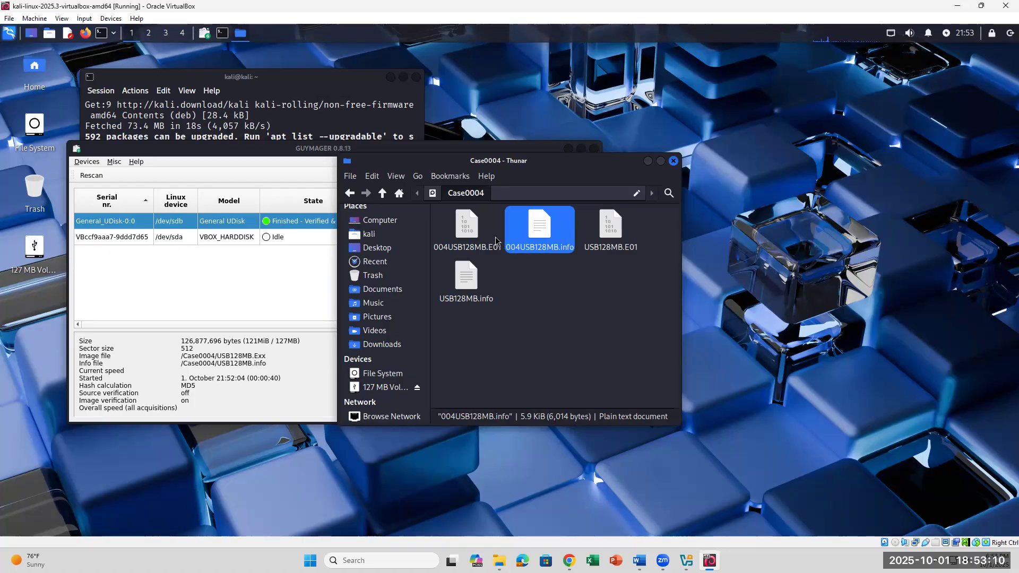
pyautogui.click(477, 241)
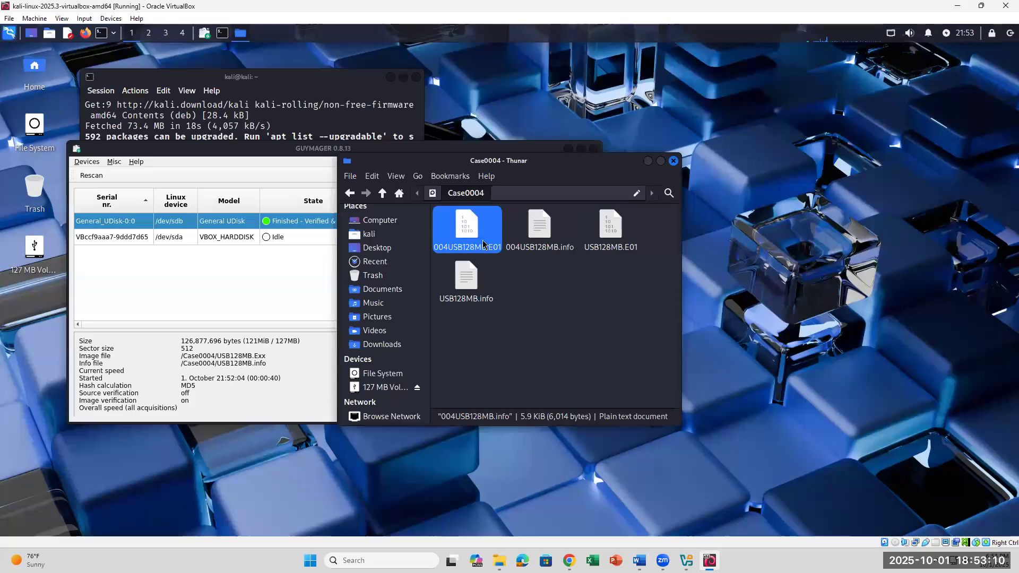
pyautogui.click(559, 237)
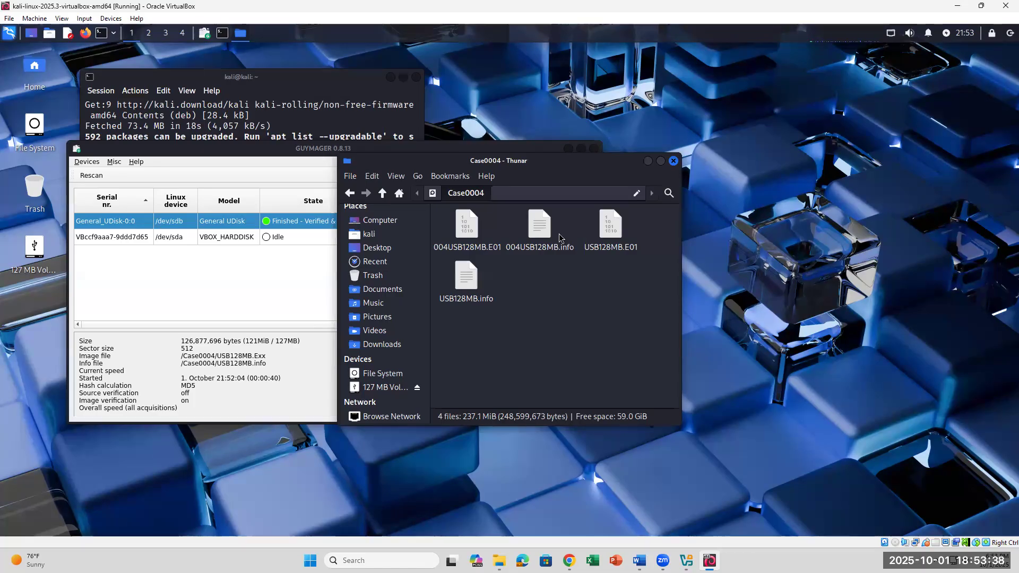
pyautogui.click(482, 240)
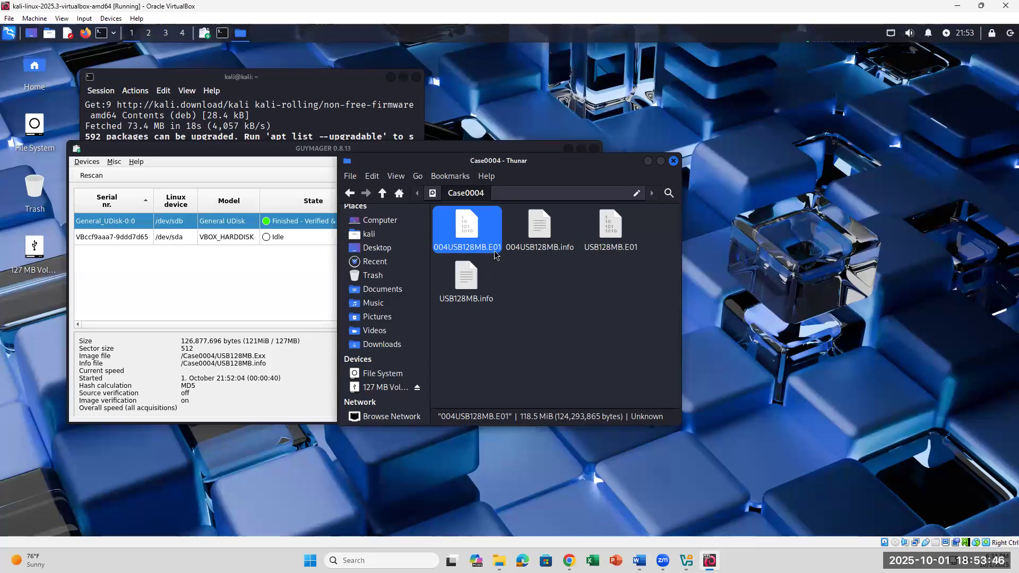
pyautogui.click(530, 254)
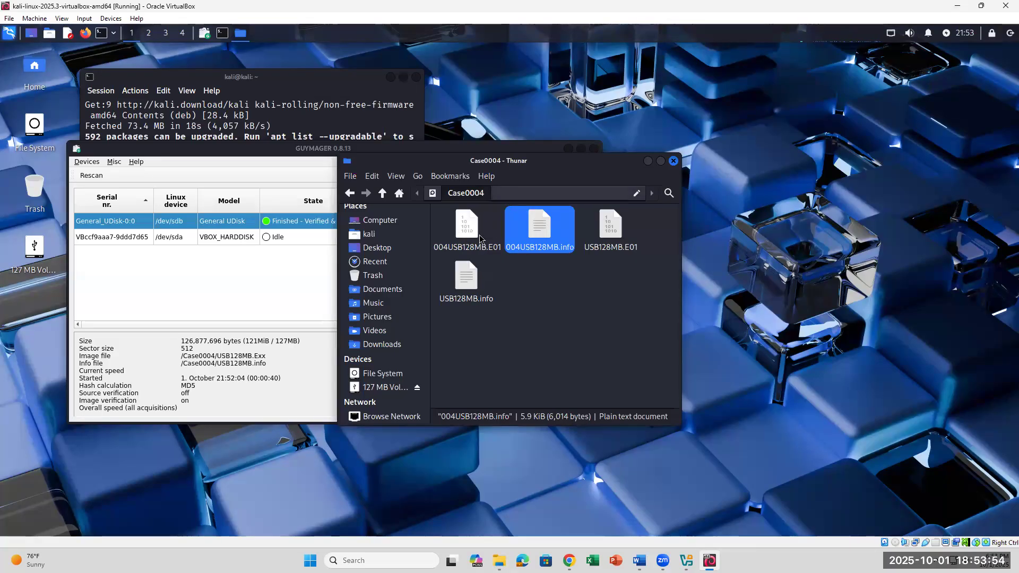
pyautogui.click(639, 560)
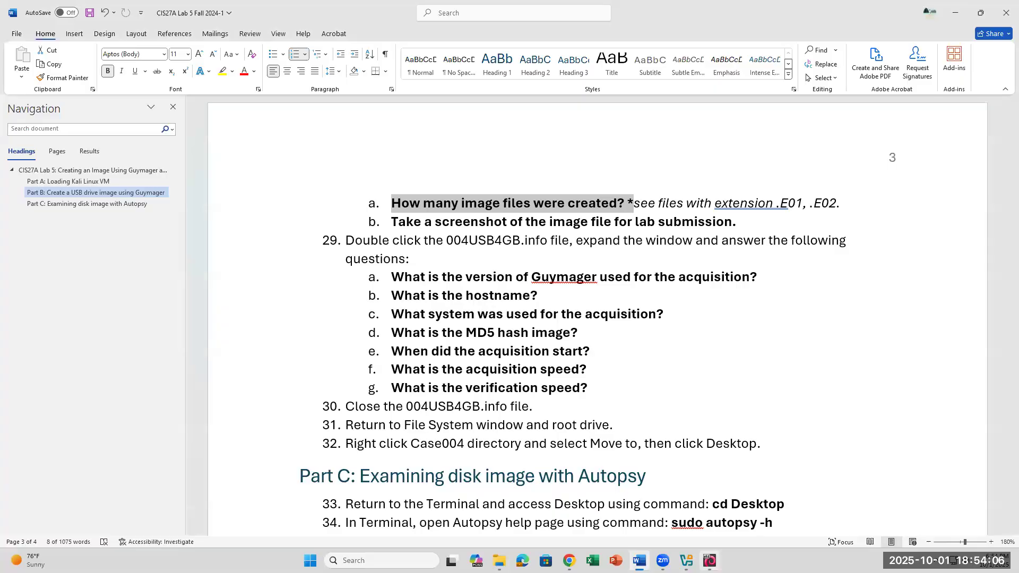
pyautogui.hotkey('alt', 'Tab')
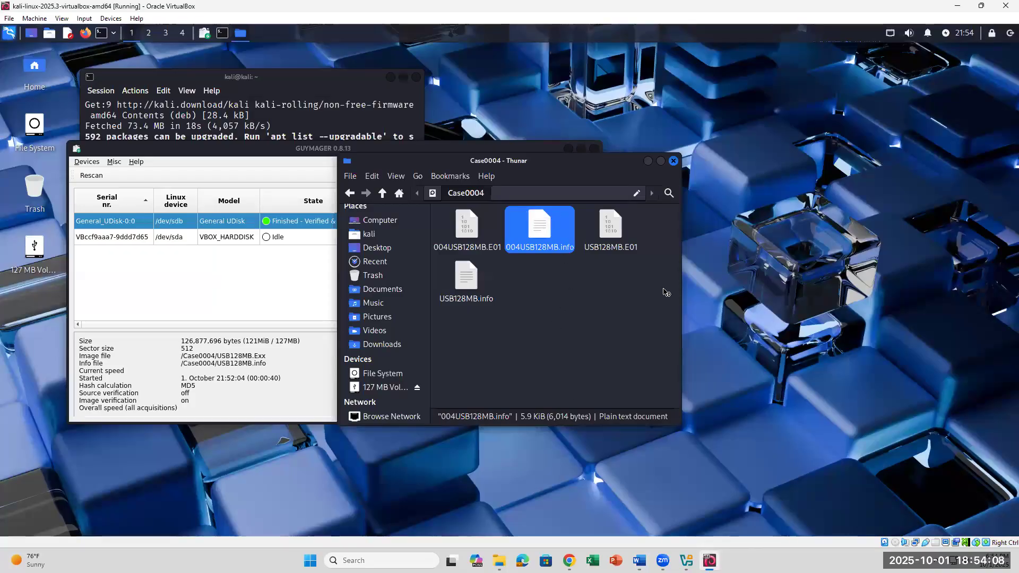
# - Open 004USB128MB.info in Mousepad and locate the Host name entry showing 'kali'
pyautogui.doubleClick(536, 228)
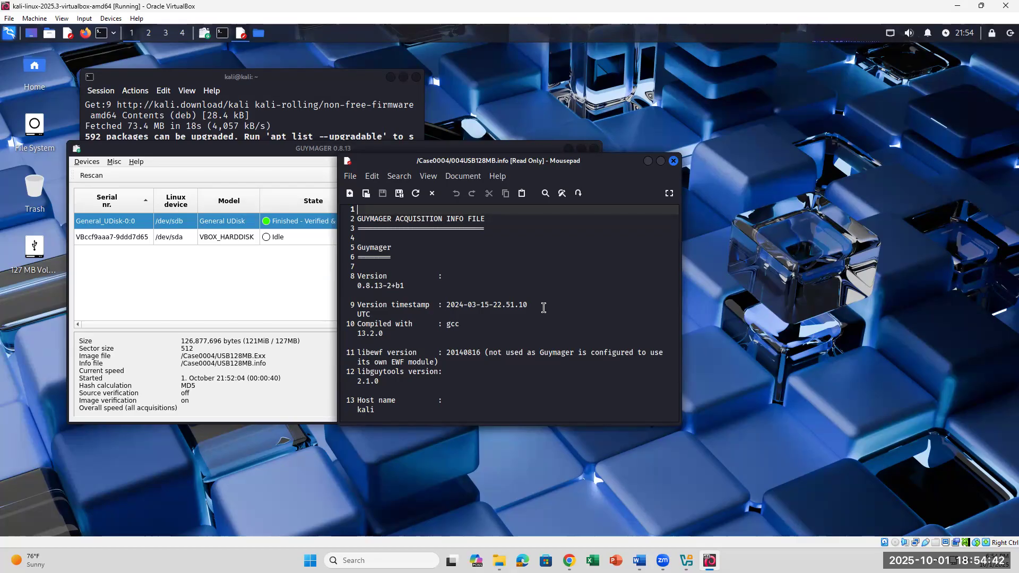
pyautogui.click(387, 401)
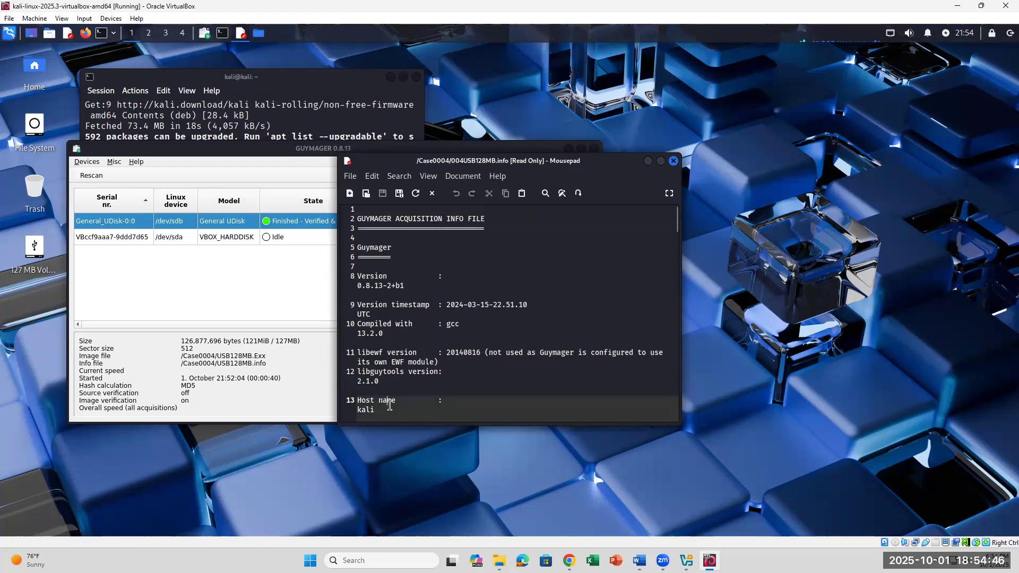
pyautogui.click(480, 410)
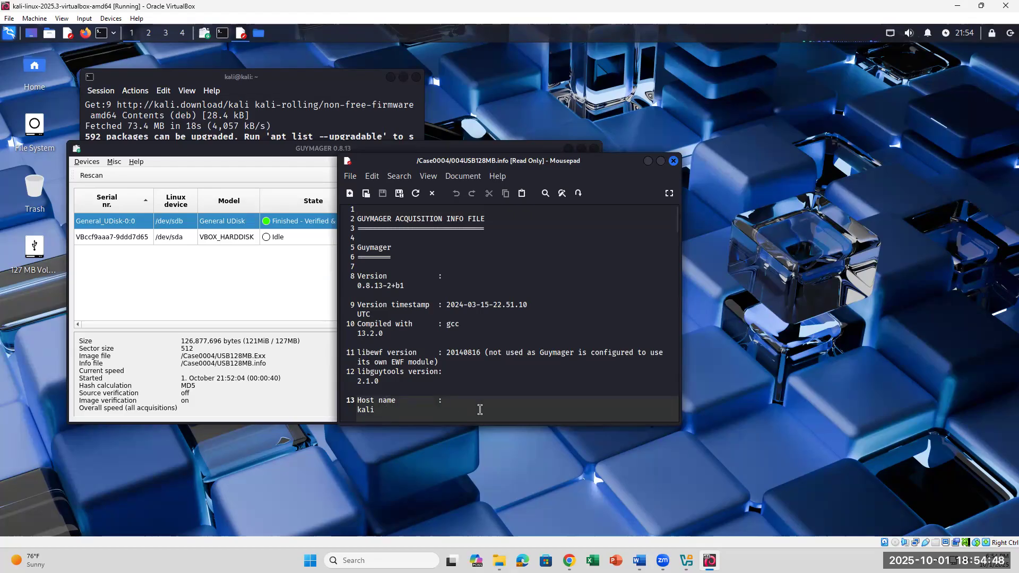
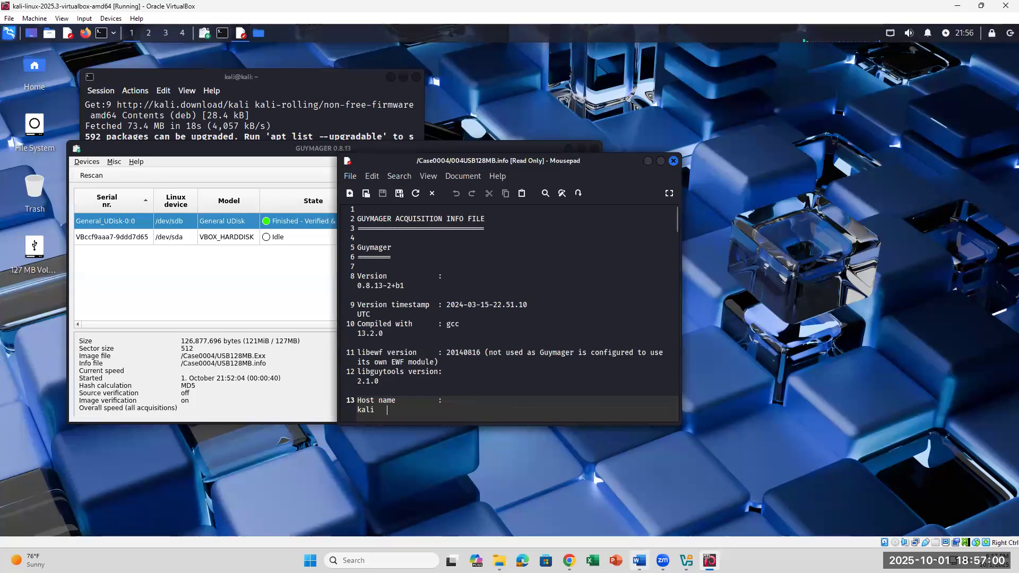
# - Bring the Word lab document forward to read step 29's acquisition questions
pyautogui.click(640, 561)
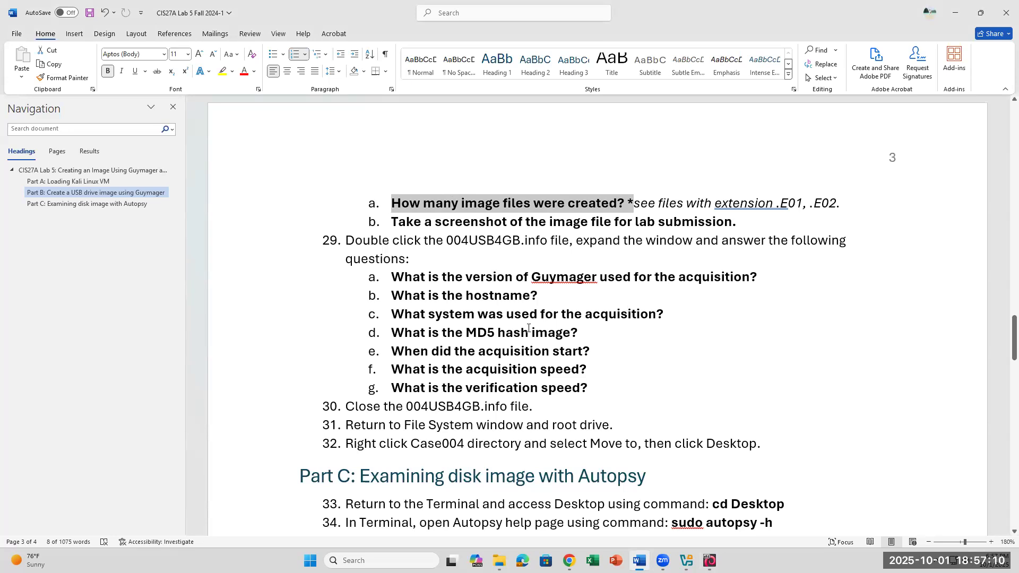
# - Return to the Kali VM and scroll down through 004USB128MB.info in Mousepad
pyautogui.moveTo(709, 560)
pyautogui.click(678, 486)
pyautogui.scroll(-1, 483, 354)
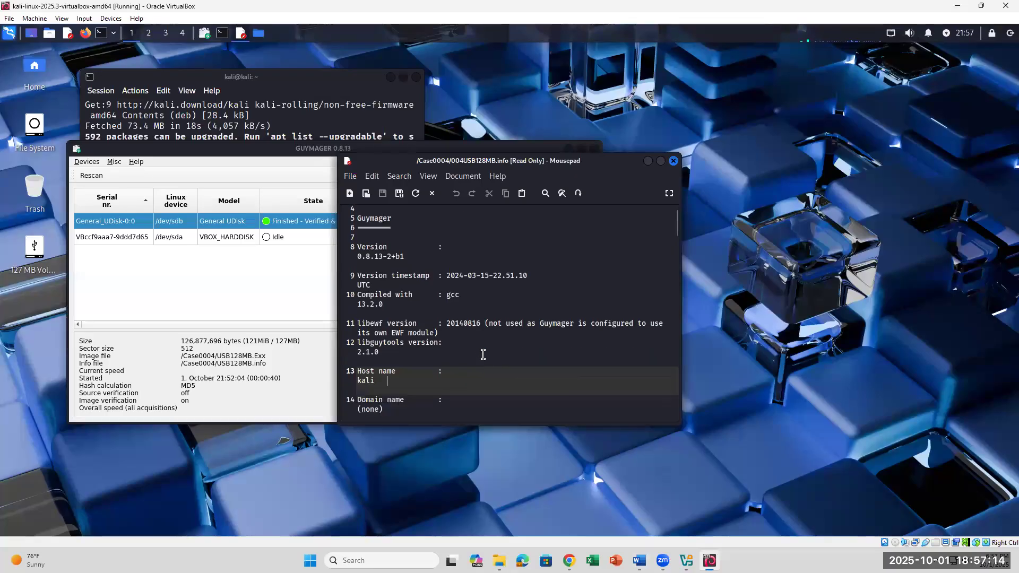
pyautogui.scroll(-2, 483, 355)
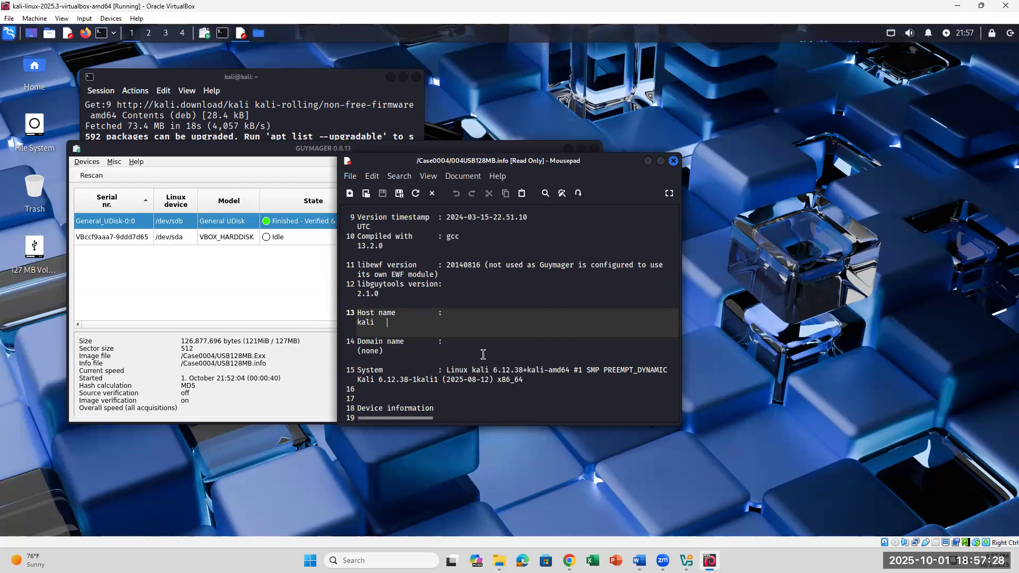
pyautogui.scroll(-3, 483, 354)
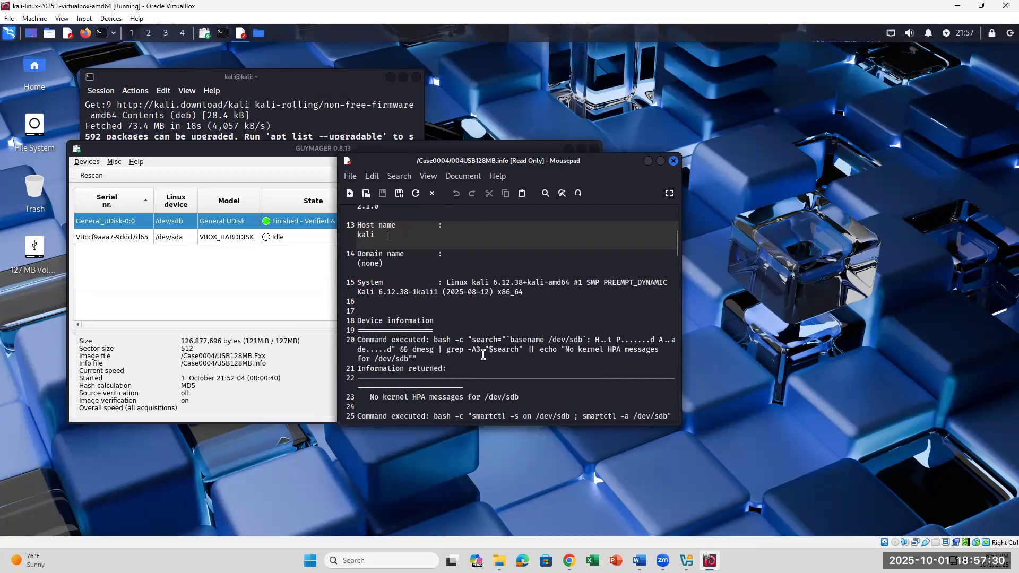
pyautogui.scroll(-2, 483, 355)
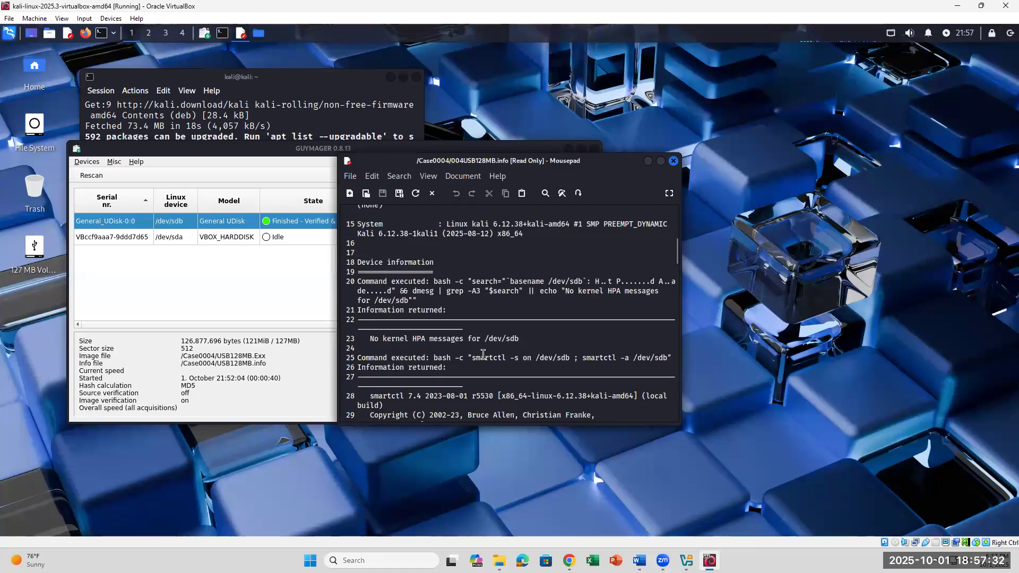
pyautogui.scroll(-6, 483, 355)
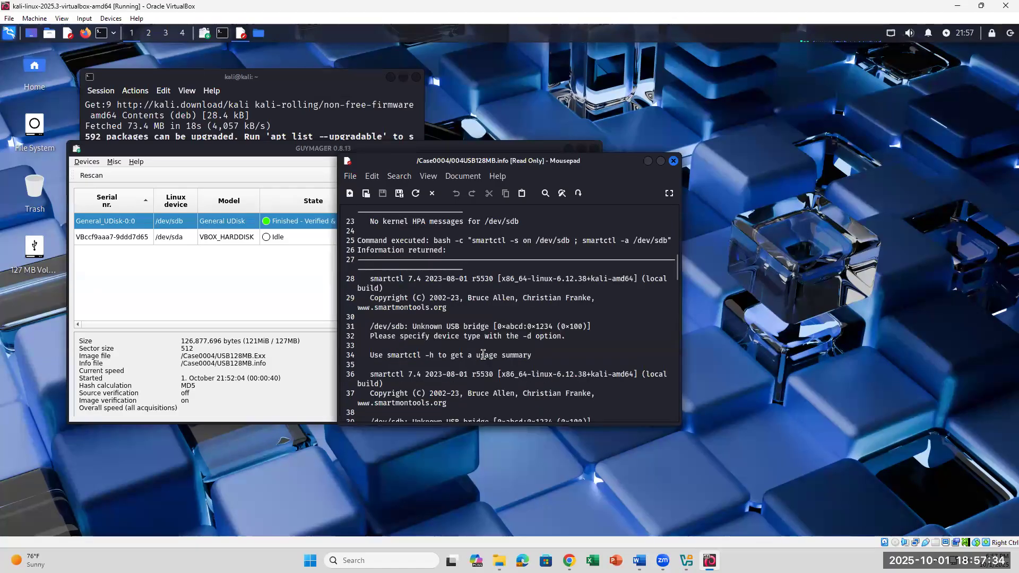
pyautogui.scroll(-5, 483, 355)
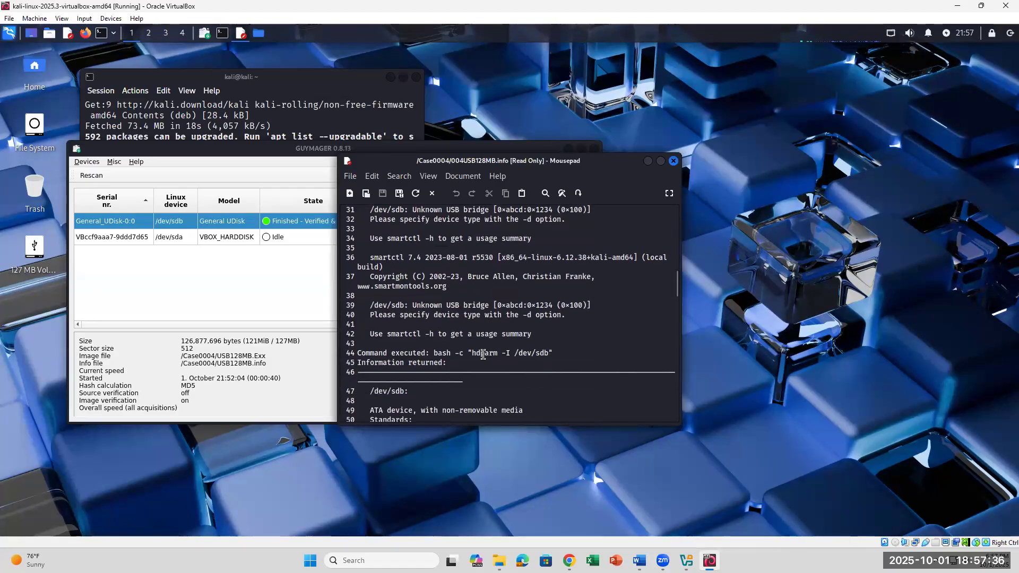
pyautogui.scroll(-2, 483, 355)
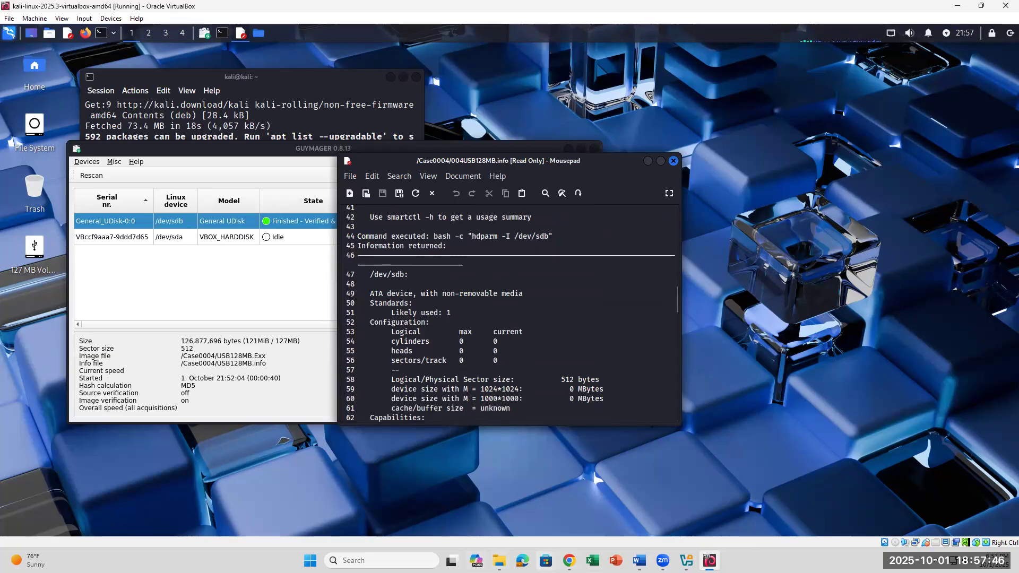
# - Glance at the lab document, then scroll the info file to its /dev/sdb smartctl and hdparm details
pyautogui.click(639, 560)
pyautogui.click(639, 561)
pyautogui.scroll(5, 484, 324)
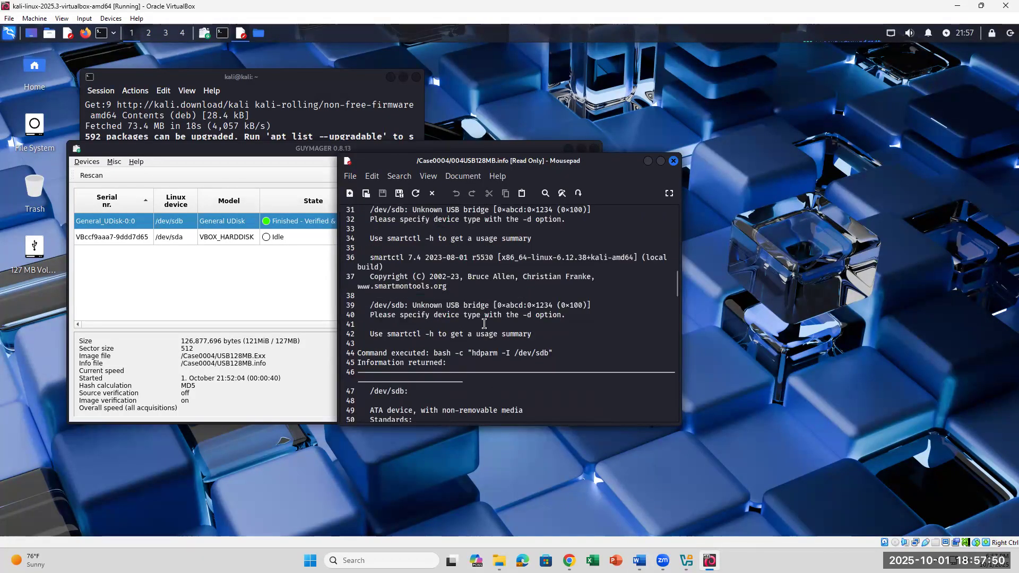
pyautogui.scroll(6, 485, 324)
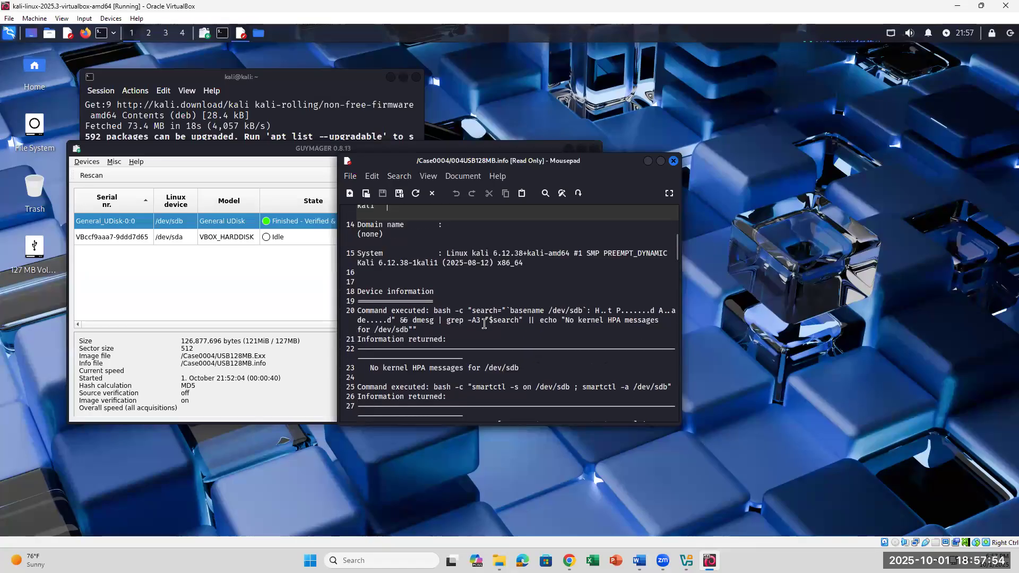
pyautogui.scroll(3, 484, 324)
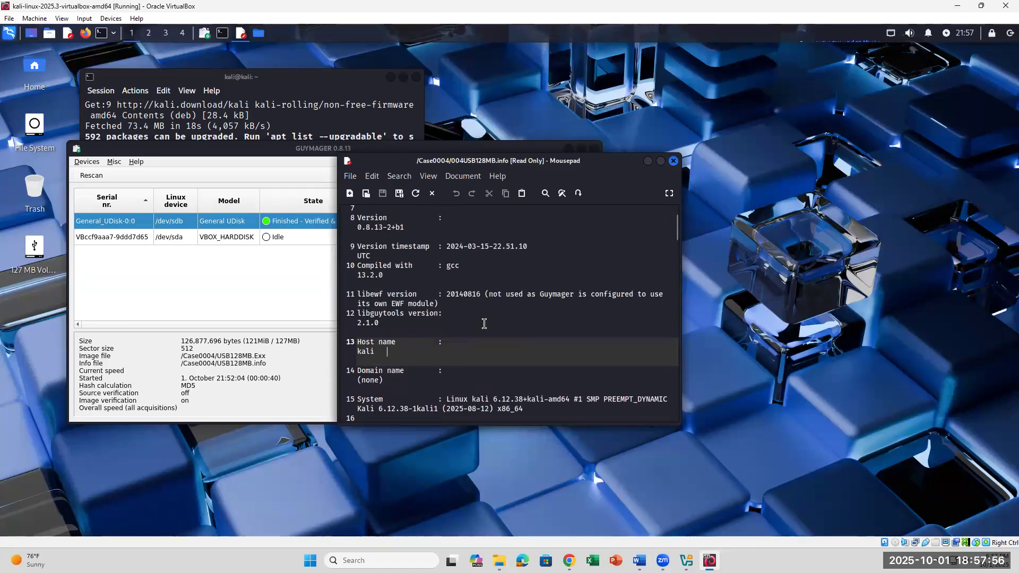
pyautogui.scroll(-5, 484, 323)
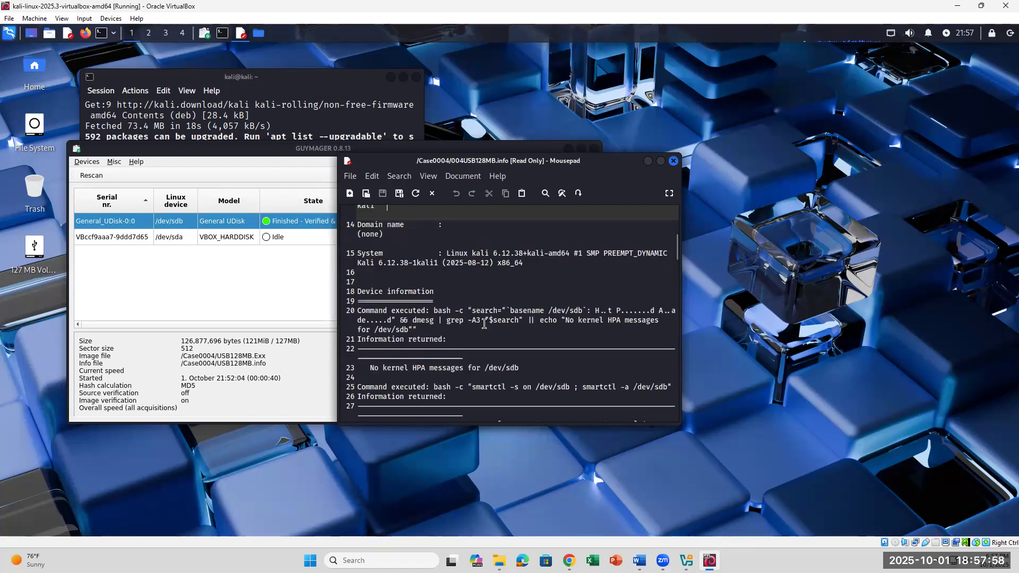
pyautogui.scroll(-3, 485, 323)
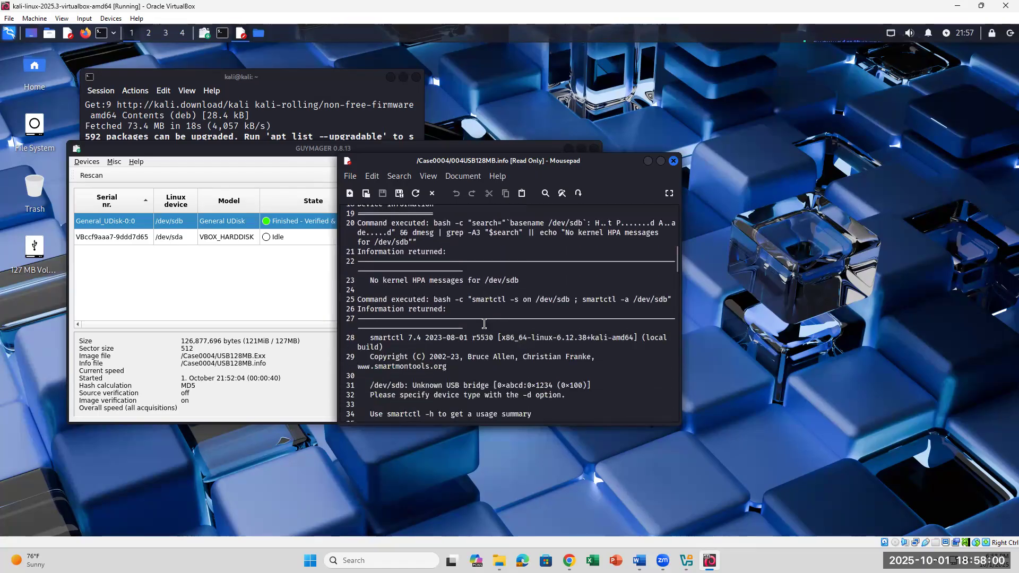
pyautogui.scroll(-2, 484, 324)
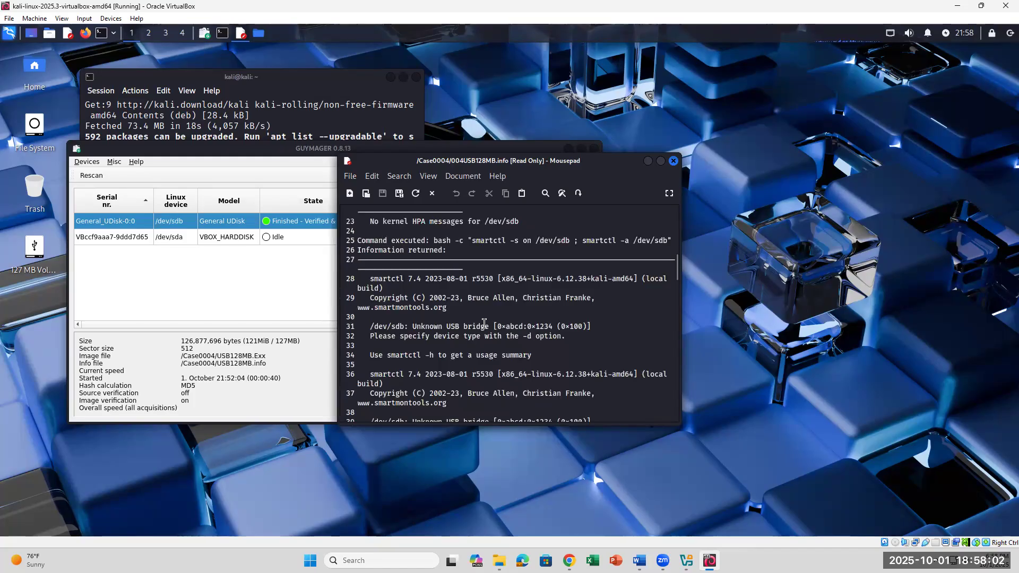
pyautogui.scroll(-2, 484, 323)
pyautogui.scroll(-3, 484, 323)
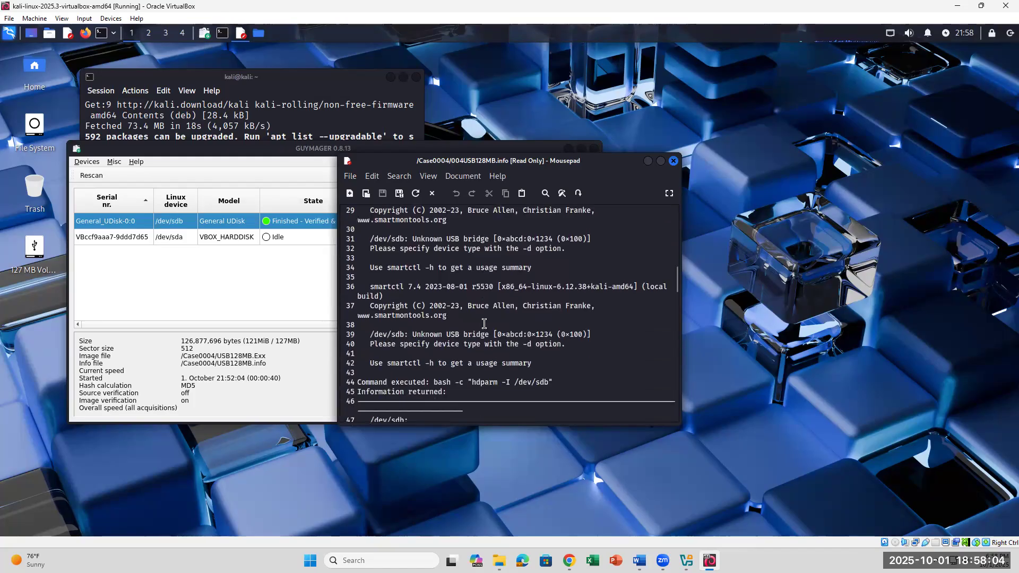
pyautogui.click(289, 440)
# - Close 004USB128MB.info, open USB128MB.info from Case0004 and scroll to its hdparm section
pyautogui.click(673, 161)
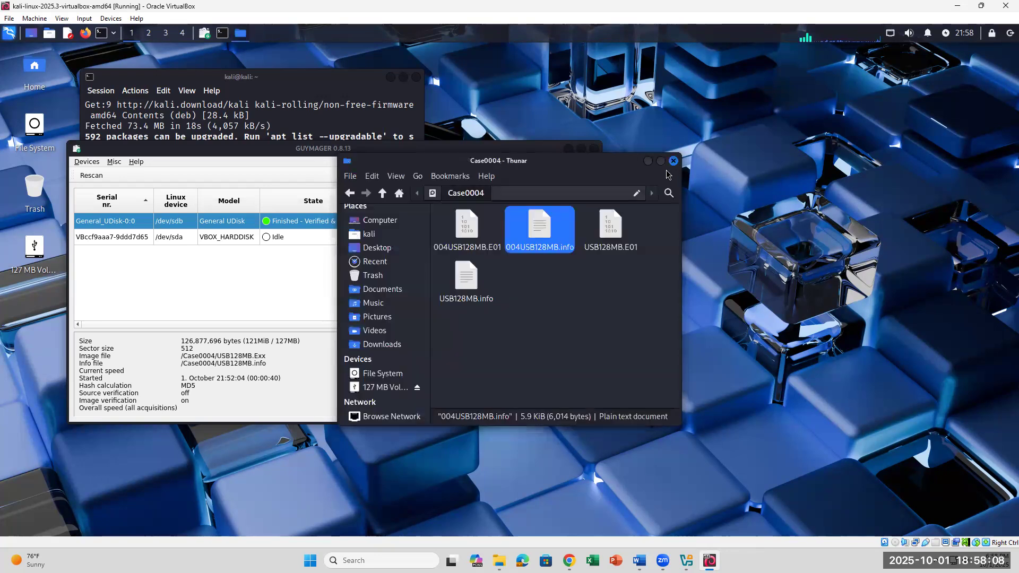
pyautogui.doubleClick(467, 281)
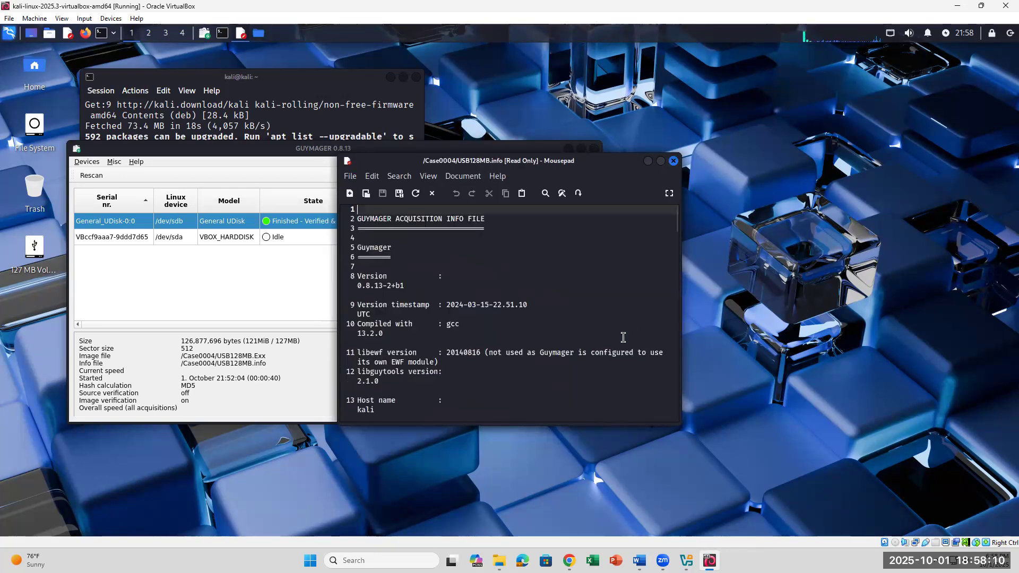
pyautogui.scroll(-3, 500, 359)
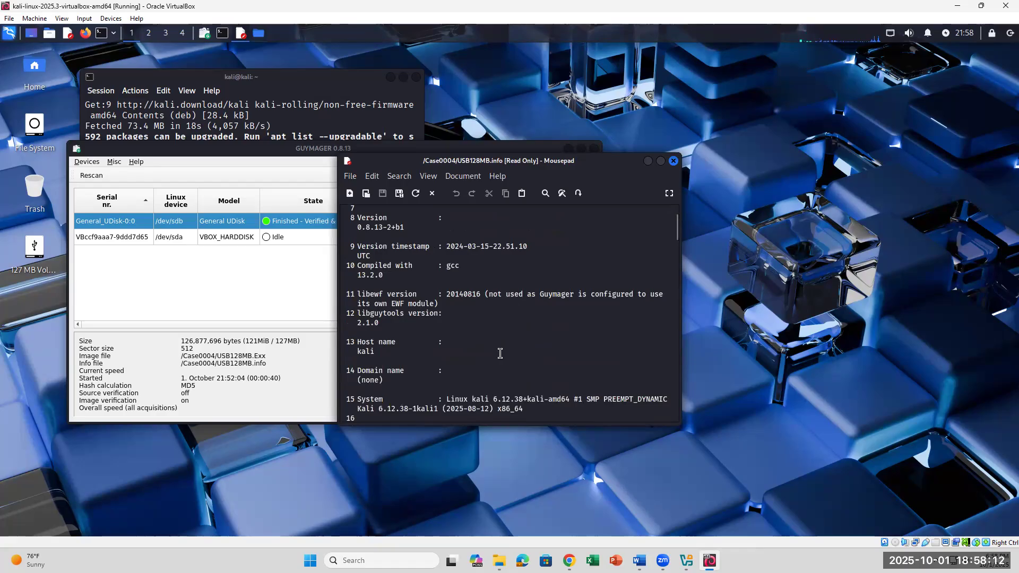
pyautogui.scroll(-5, 500, 353)
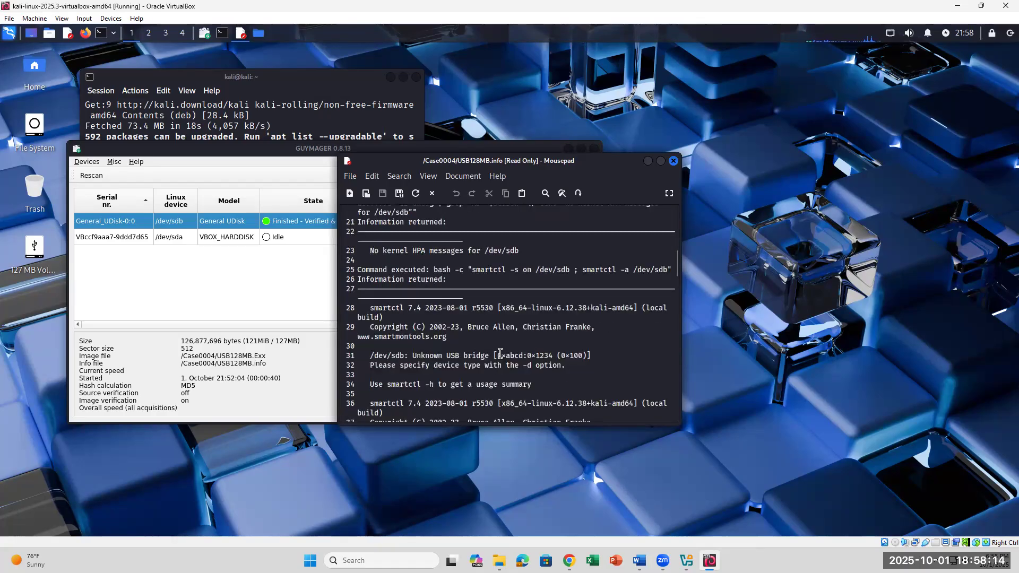
pyautogui.scroll(-2, 500, 354)
pyautogui.scroll(-3, 500, 353)
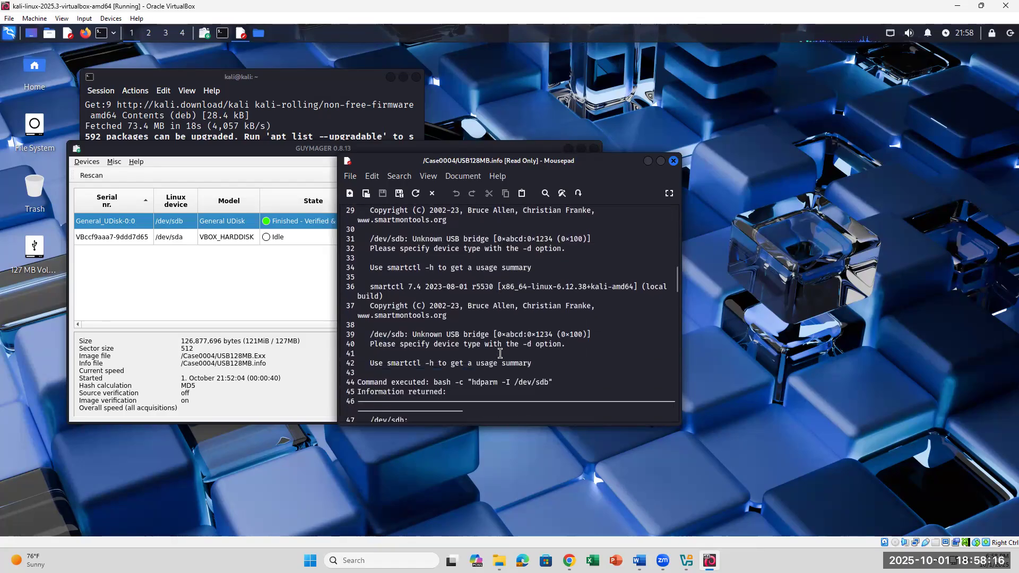
pyautogui.scroll(-2, 500, 353)
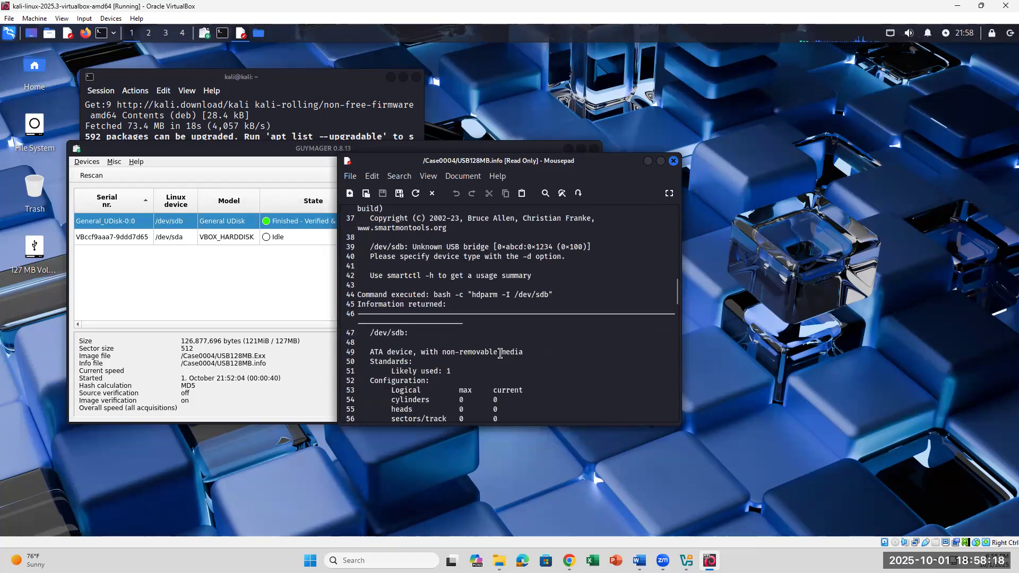
pyautogui.scroll(-4, 500, 353)
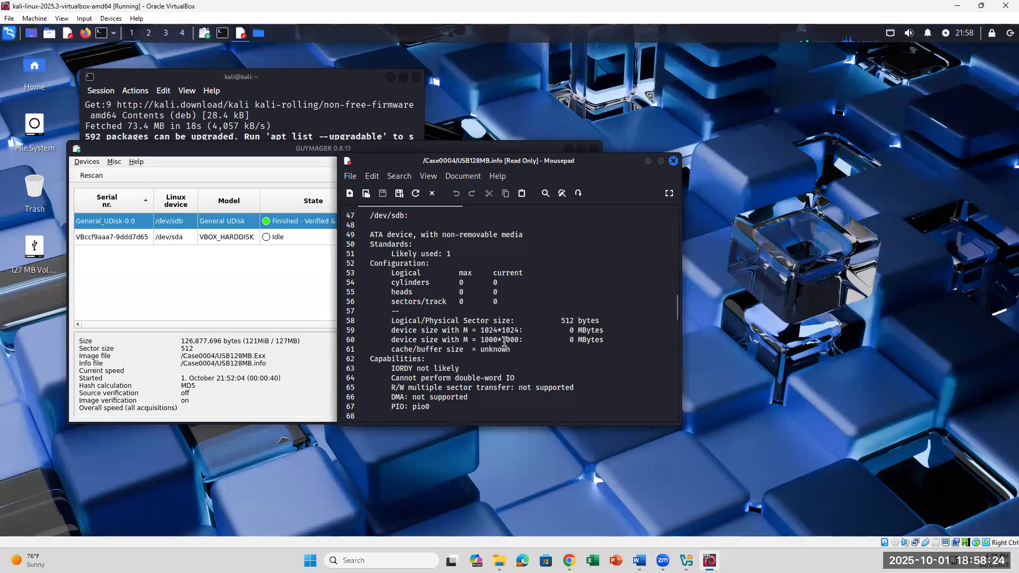
pyautogui.scroll(3, 502, 323)
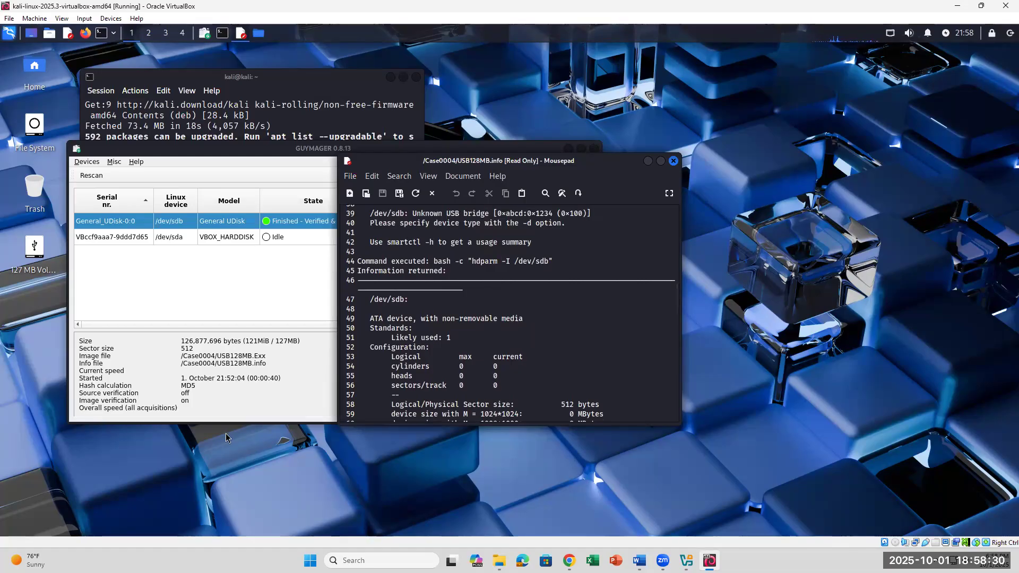
pyautogui.click(216, 386)
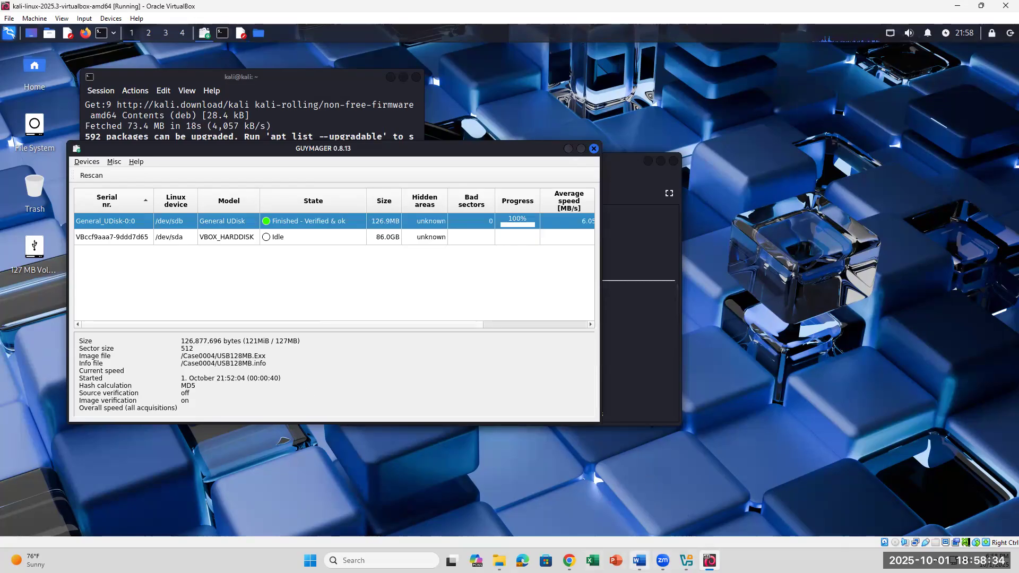
pyautogui.click(639, 561)
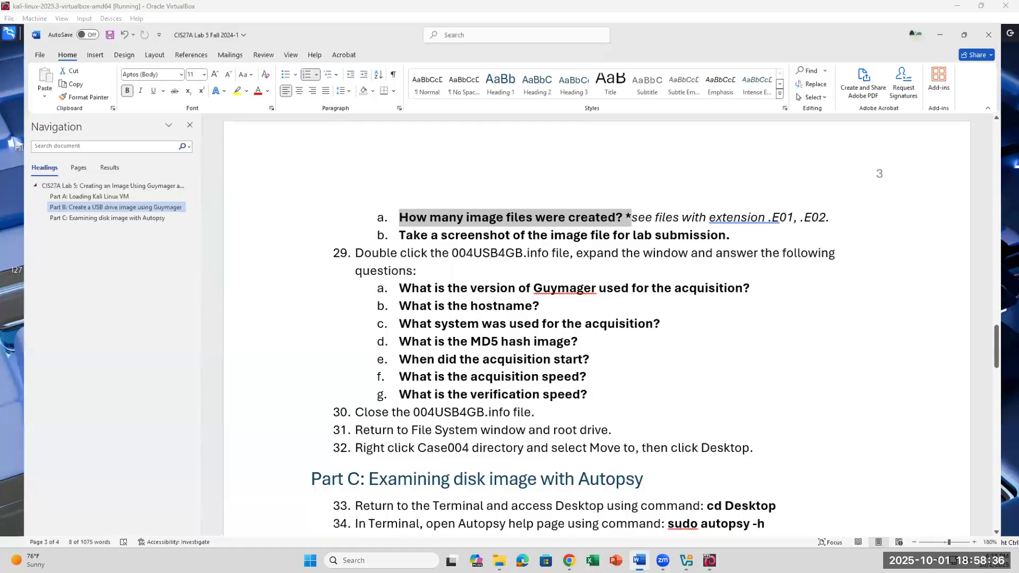
pyautogui.click(640, 560)
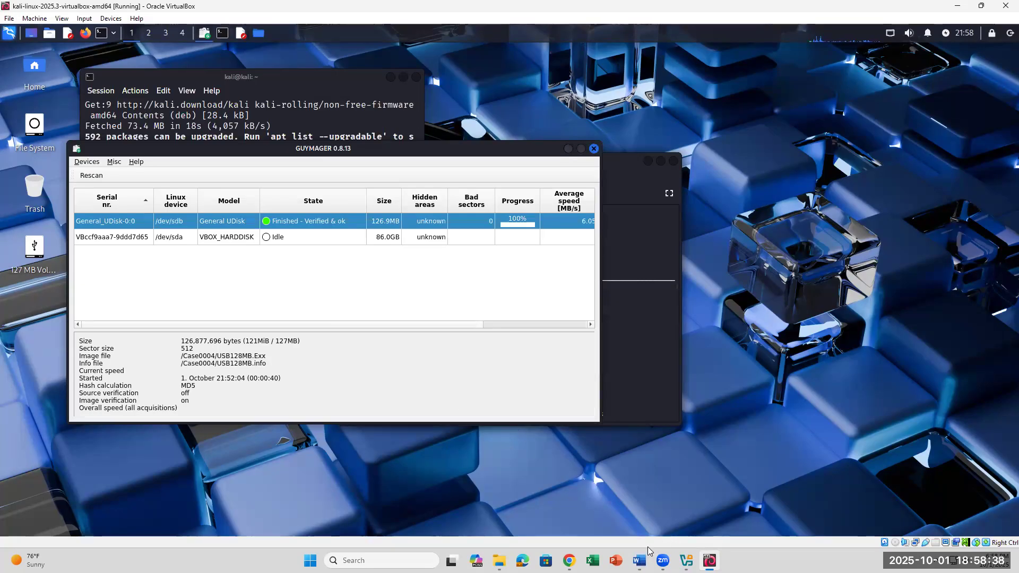
pyautogui.click(637, 375)
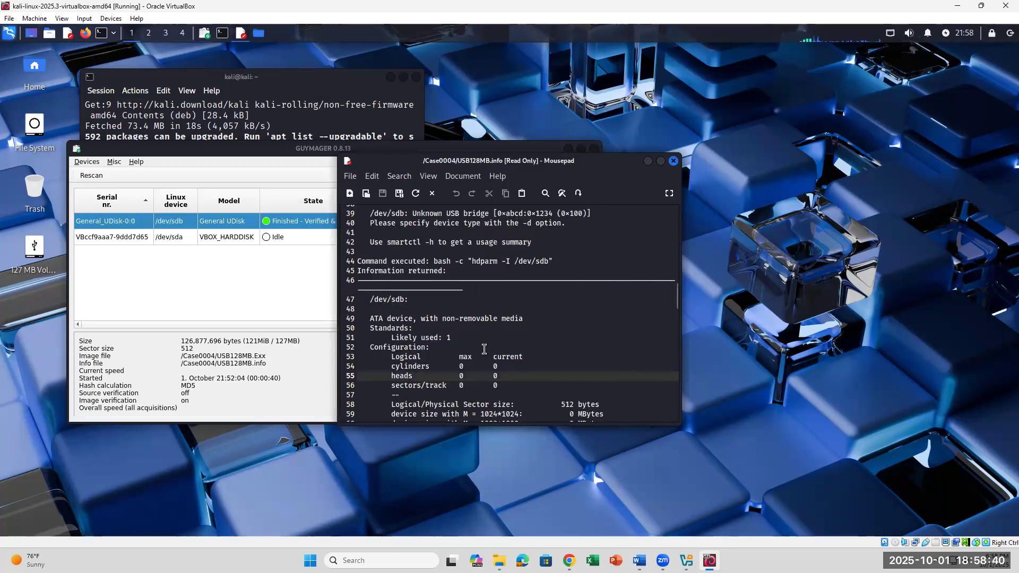
pyautogui.click(566, 366)
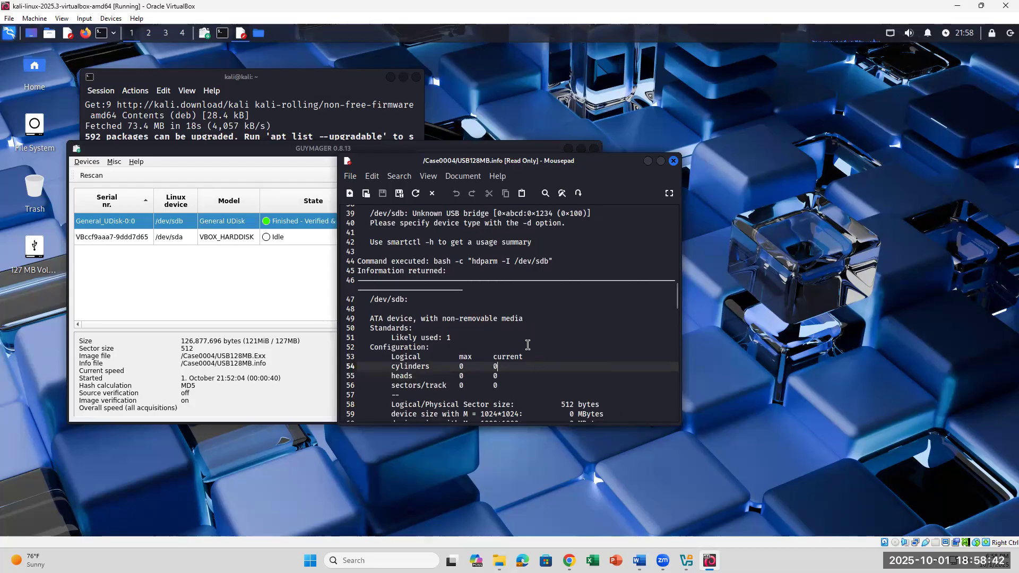
pyautogui.scroll(8, 528, 345)
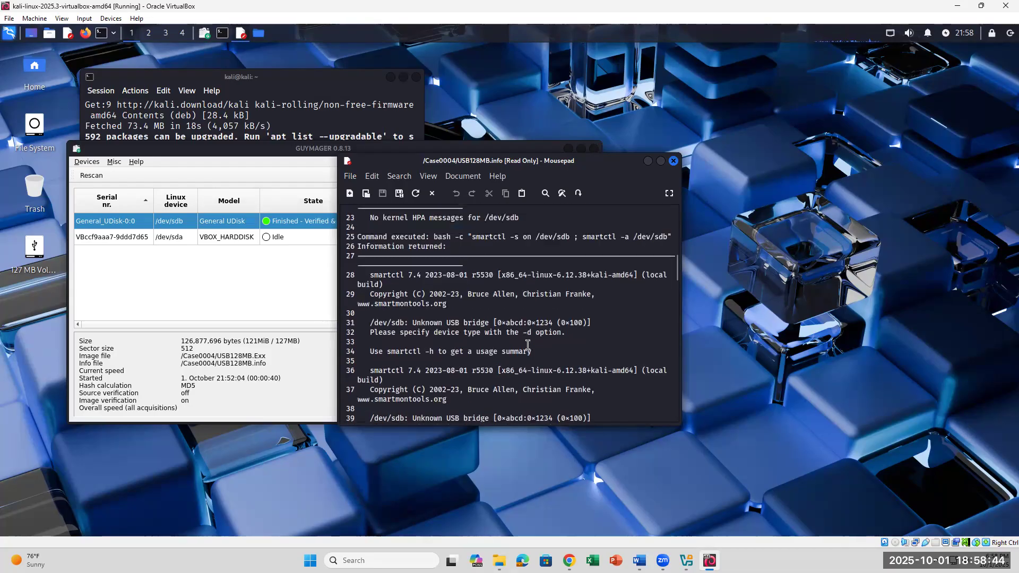
pyautogui.scroll(4, 528, 345)
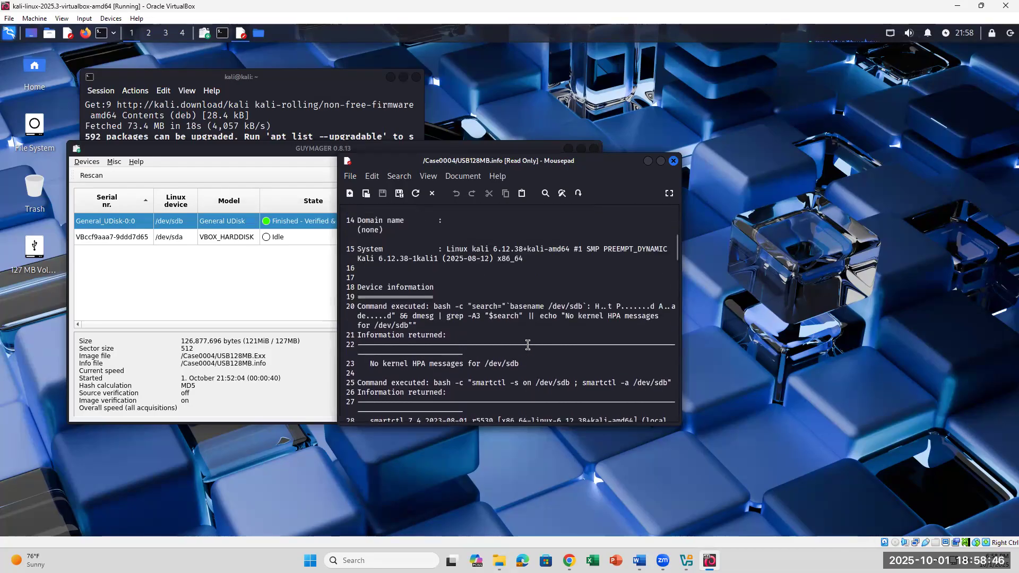
pyautogui.scroll(2, 528, 345)
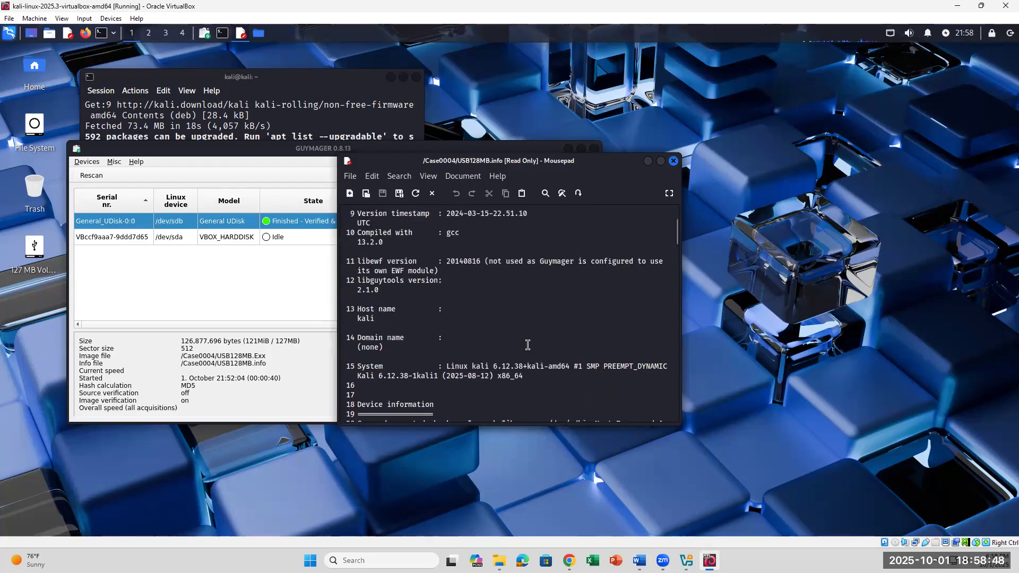
pyautogui.scroll(3, 528, 345)
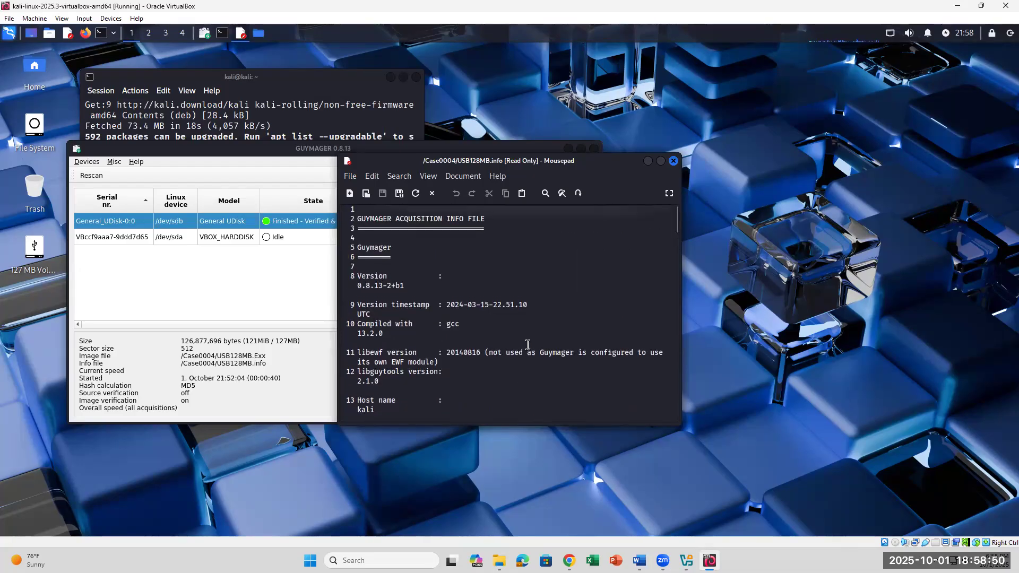
pyautogui.scroll(-7, 528, 345)
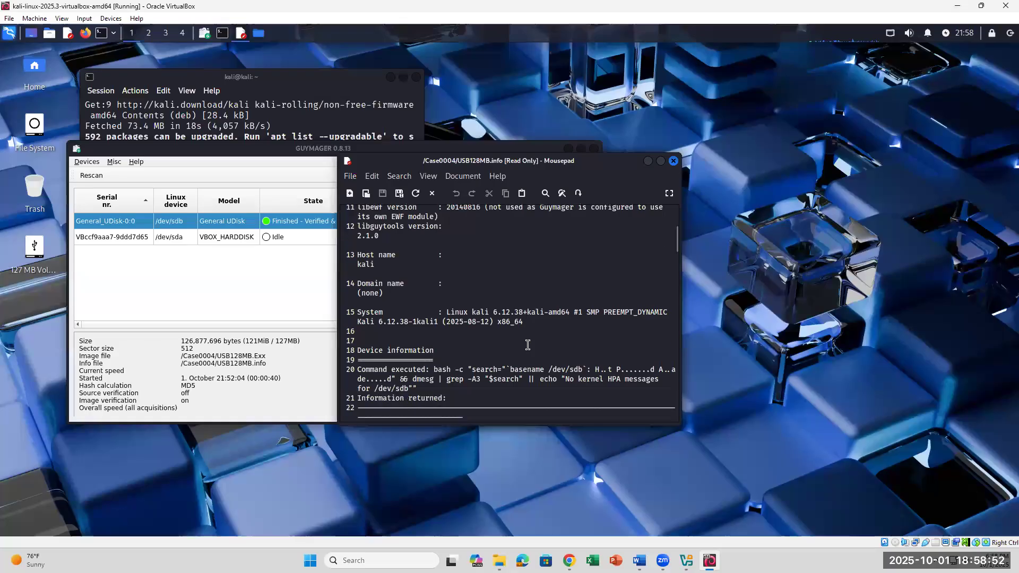
pyautogui.scroll(-2, 528, 345)
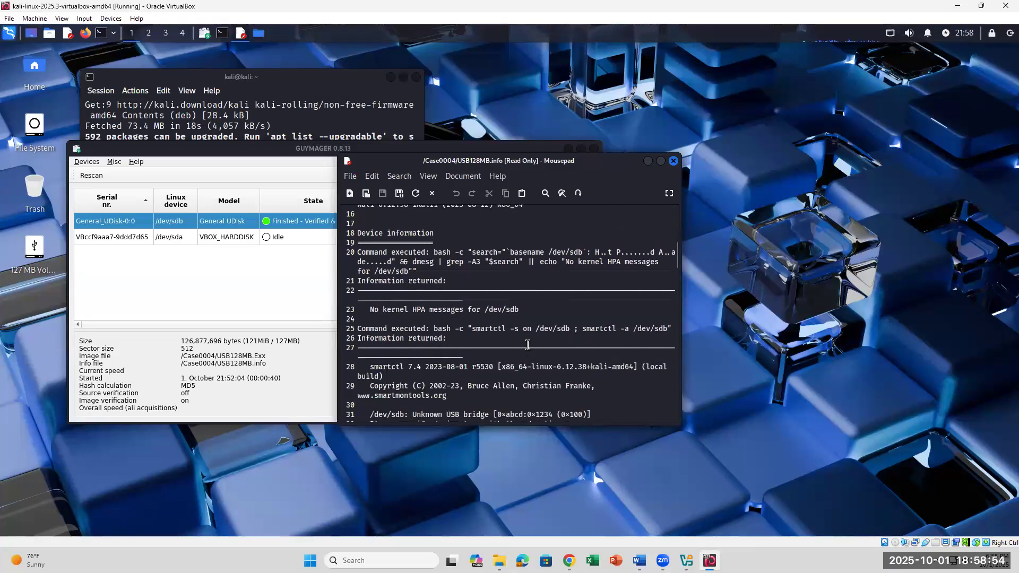
pyautogui.scroll(-5, 528, 345)
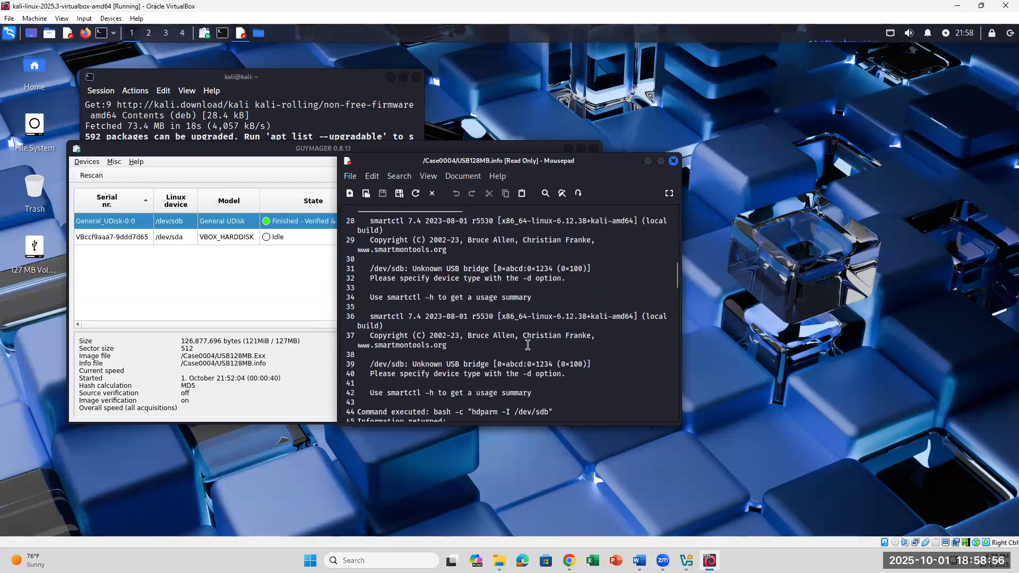
pyautogui.scroll(-3, 527, 345)
pyautogui.scroll(-4, 528, 345)
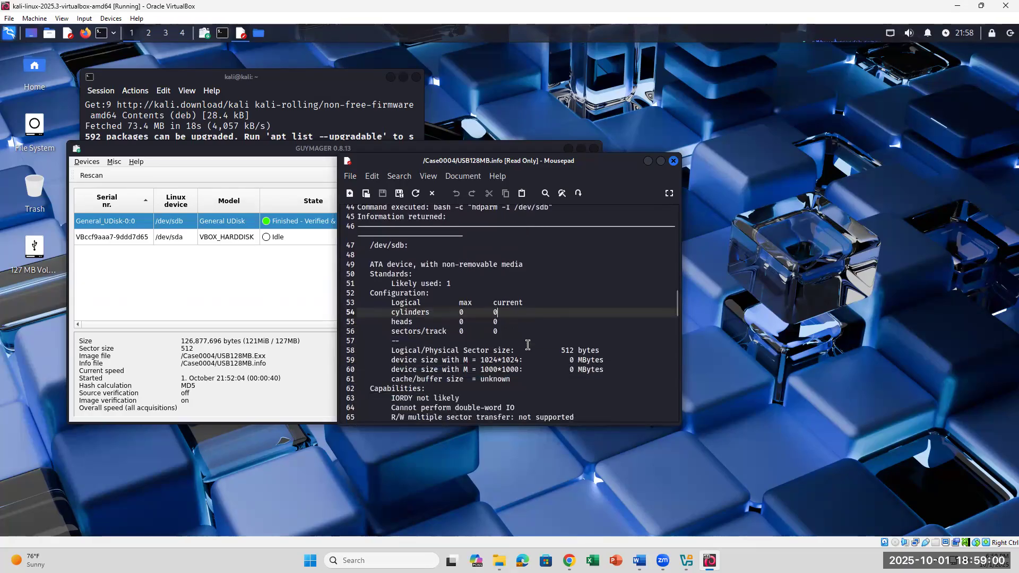
pyautogui.scroll(-5, 527, 345)
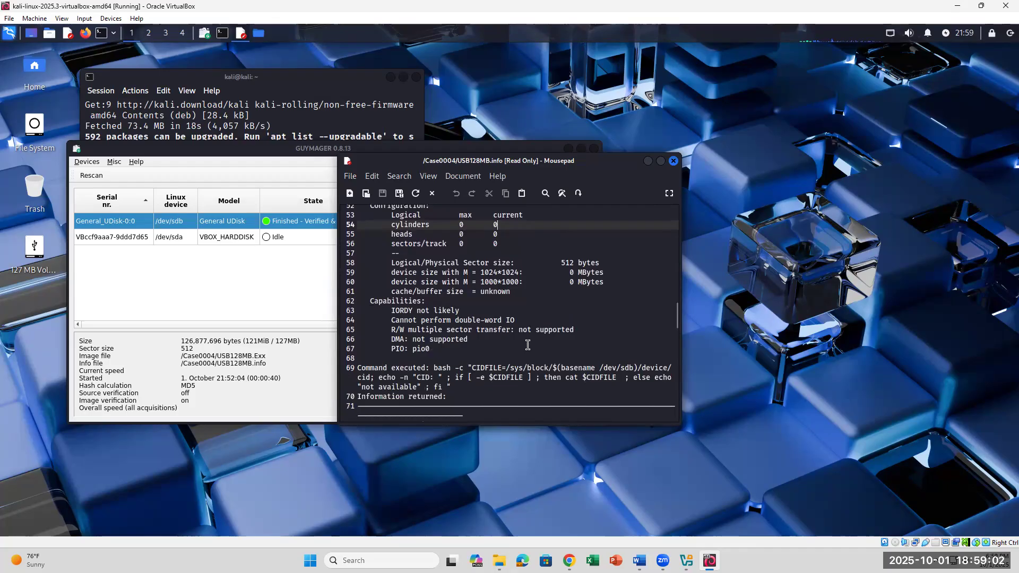
pyautogui.scroll(-2, 528, 345)
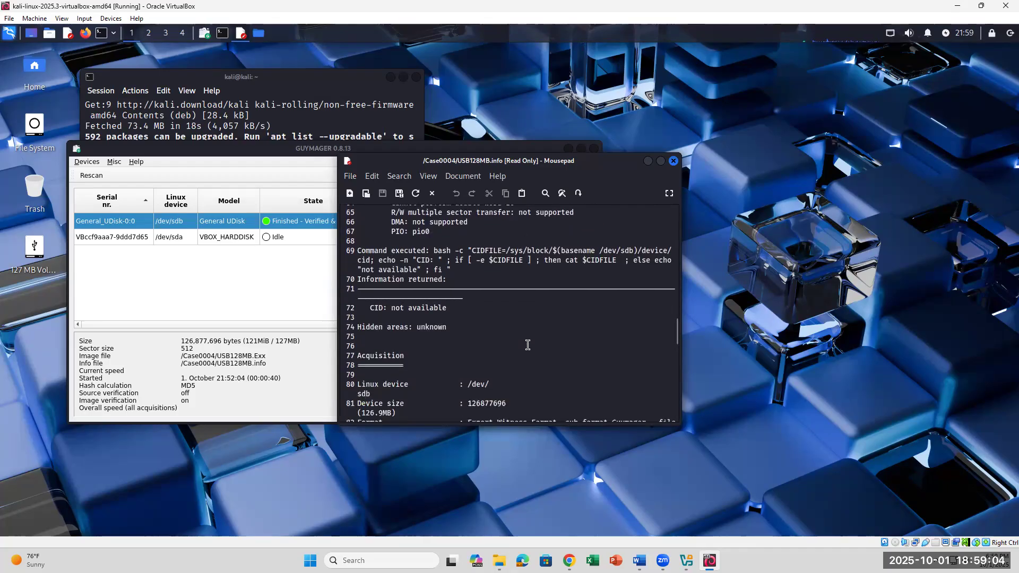
pyautogui.scroll(-1, 528, 345)
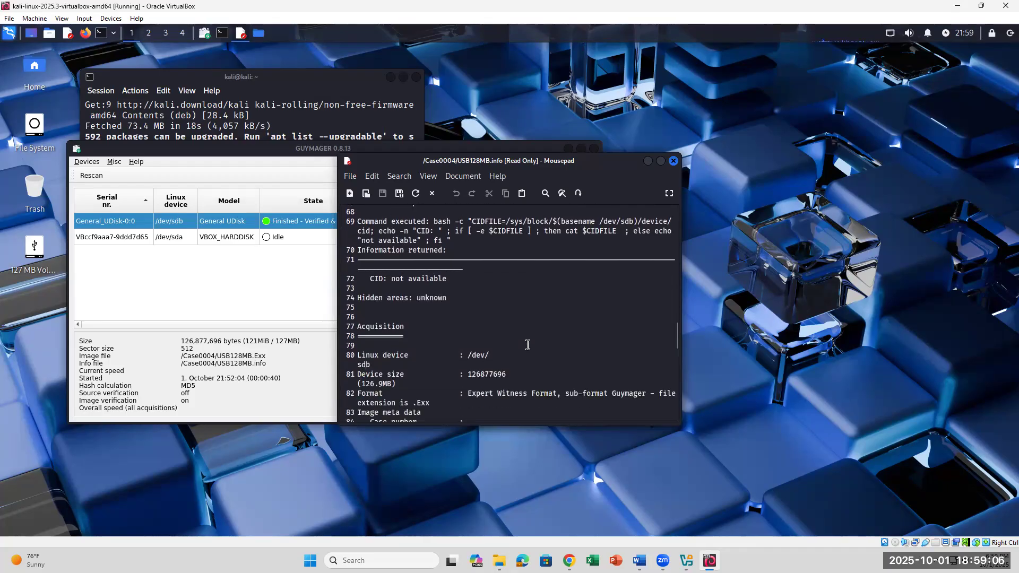
pyautogui.scroll(-2, 527, 345)
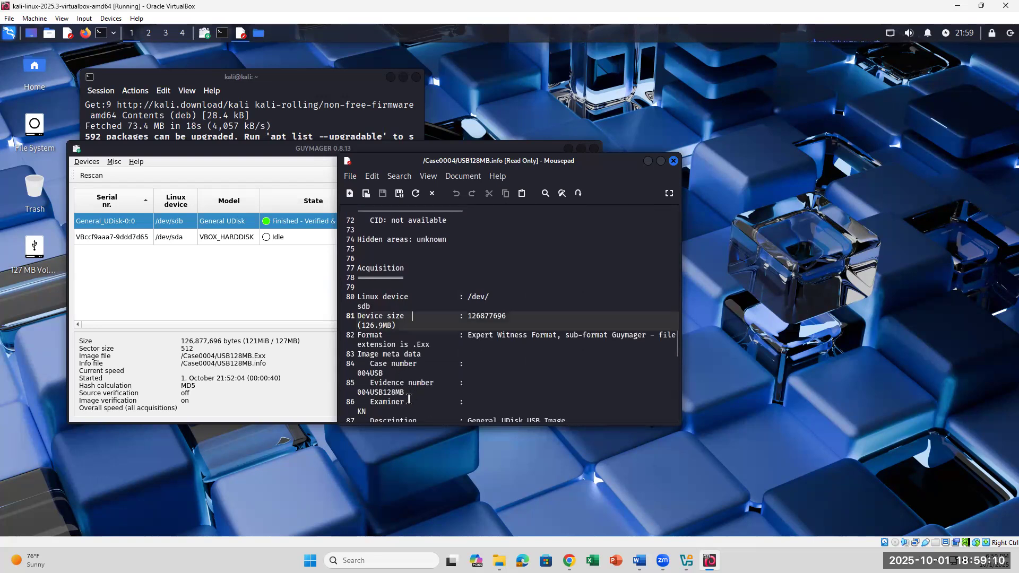
pyautogui.scroll(-4, 427, 367)
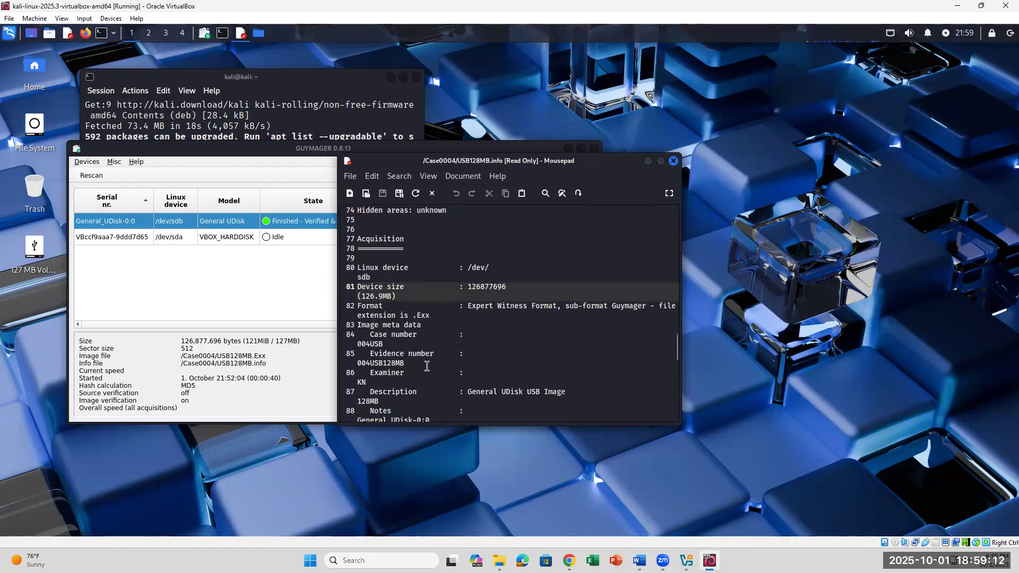
pyautogui.scroll(-1, 427, 366)
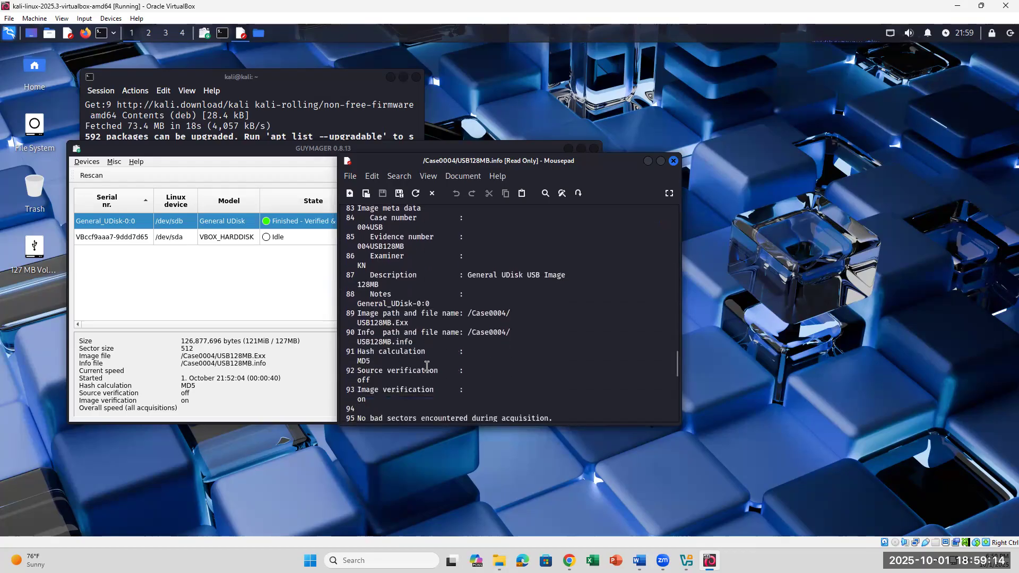
pyautogui.moveTo(381, 363); pyautogui.dragTo(339, 348)
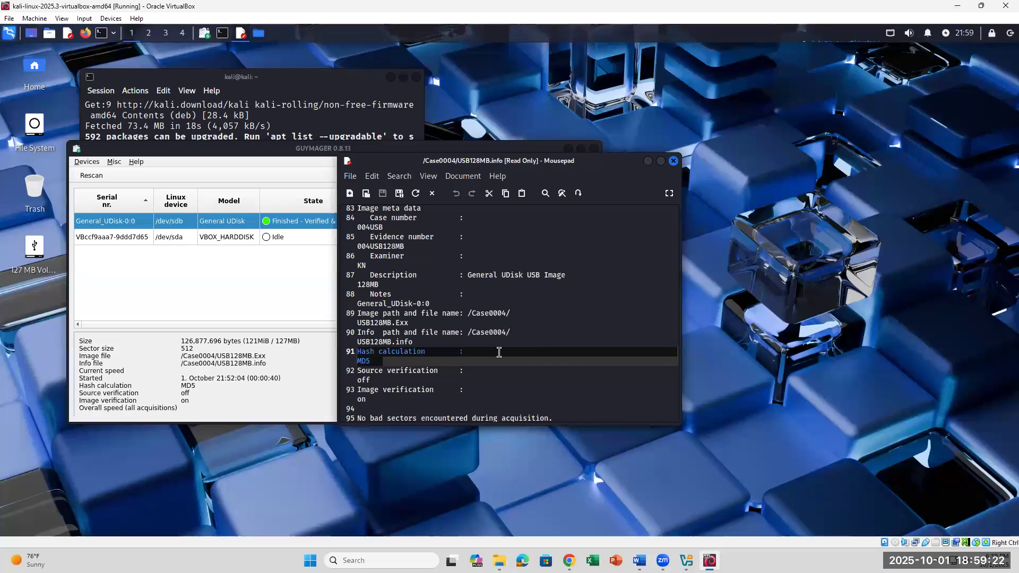
pyautogui.click(382, 364)
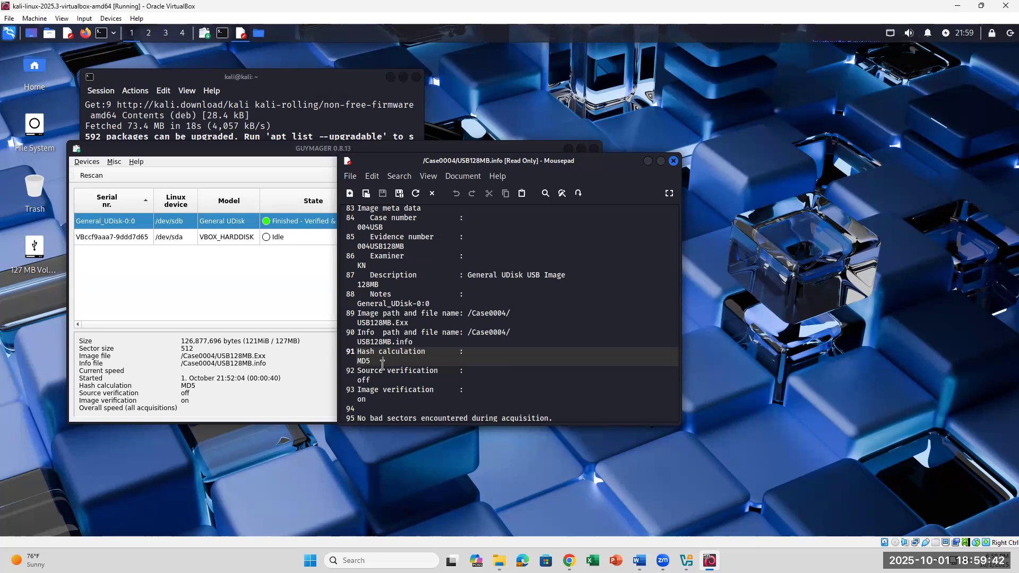
pyautogui.scroll(-4, 382, 364)
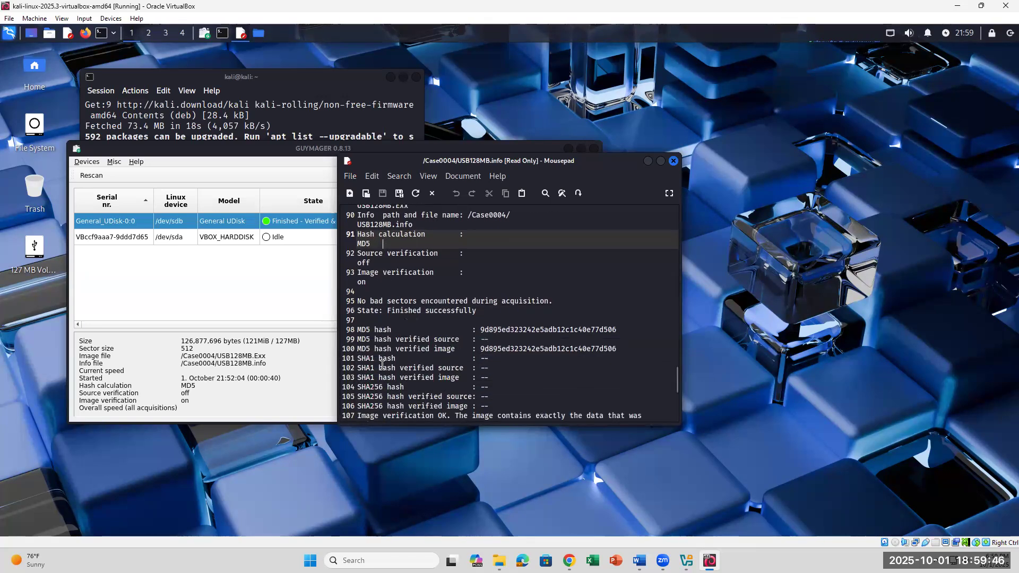
pyautogui.moveTo(480, 330); pyautogui.dragTo(644, 326)
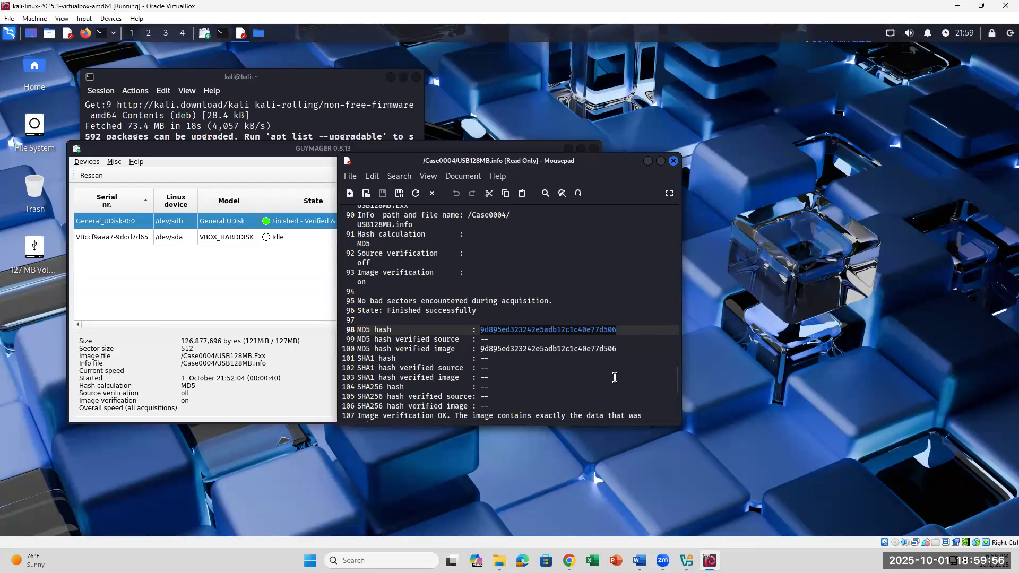
pyautogui.moveTo(617, 330); pyautogui.dragTo(477, 328)
pyautogui.click(631, 350)
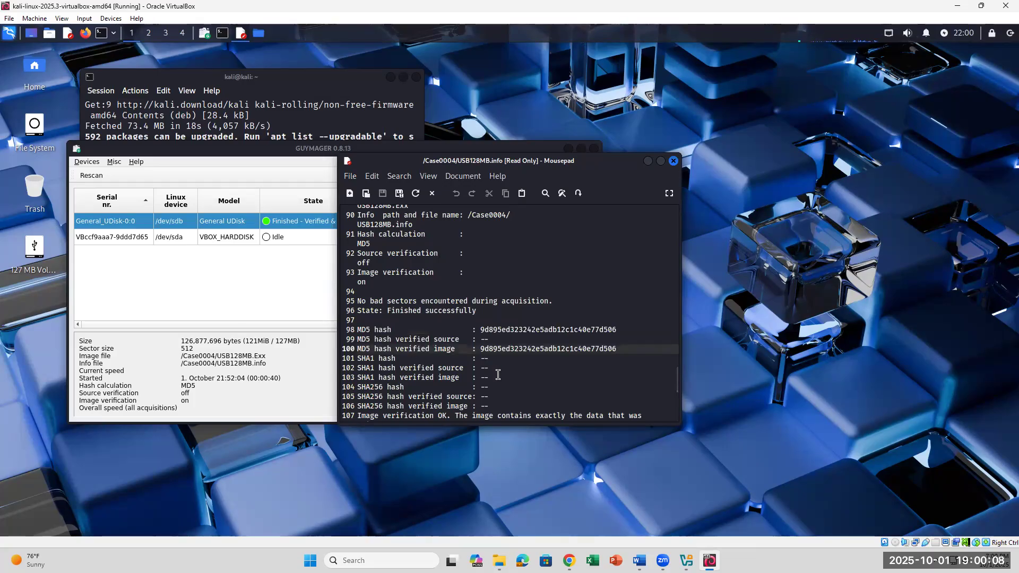
pyautogui.scroll(-2, 498, 375)
pyautogui.scroll(-1, 498, 375)
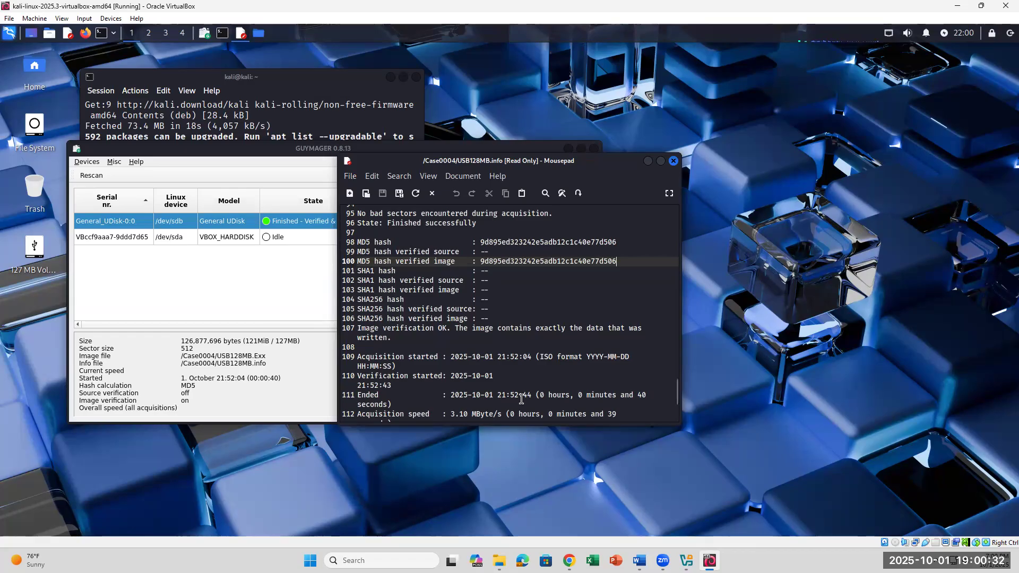
pyautogui.scroll(-2, 521, 400)
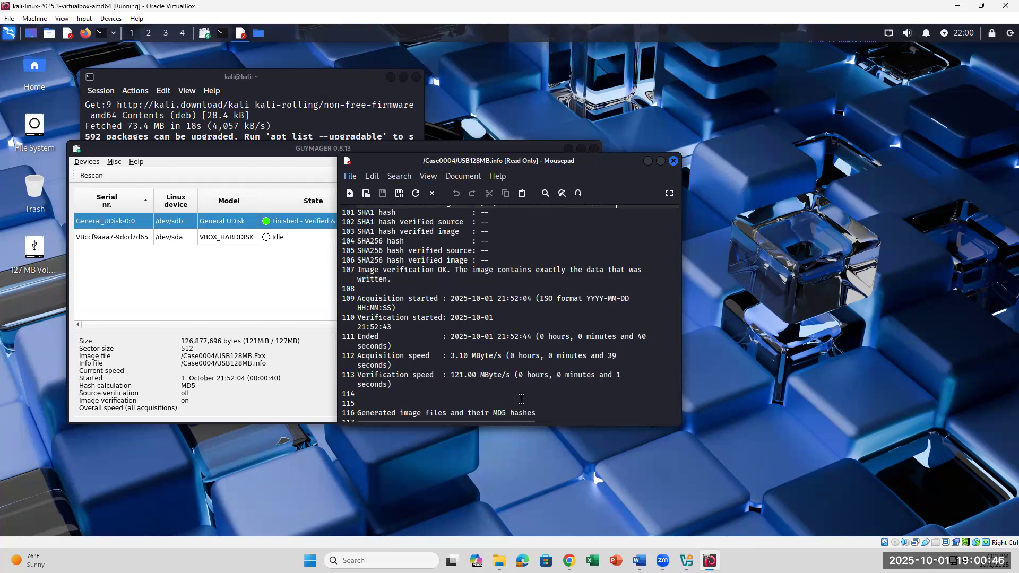
pyautogui.scroll(-2, 521, 399)
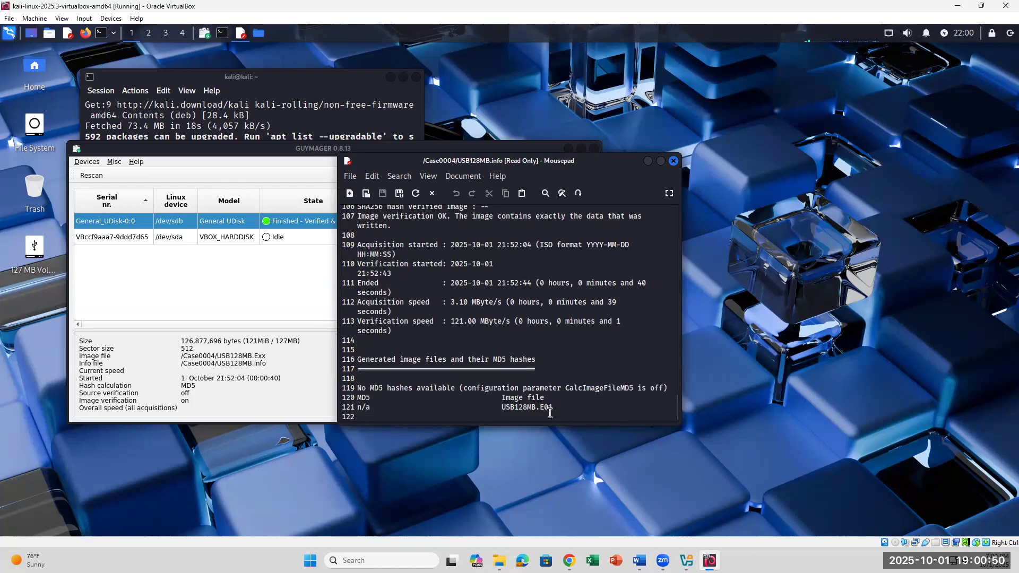
pyautogui.moveTo(563, 407); pyautogui.dragTo(493, 397)
pyautogui.moveTo(567, 406); pyautogui.dragTo(493, 398)
# - Review question 29 in the lab document, then close USB128MB.info in Mousepad
pyautogui.click(640, 561)
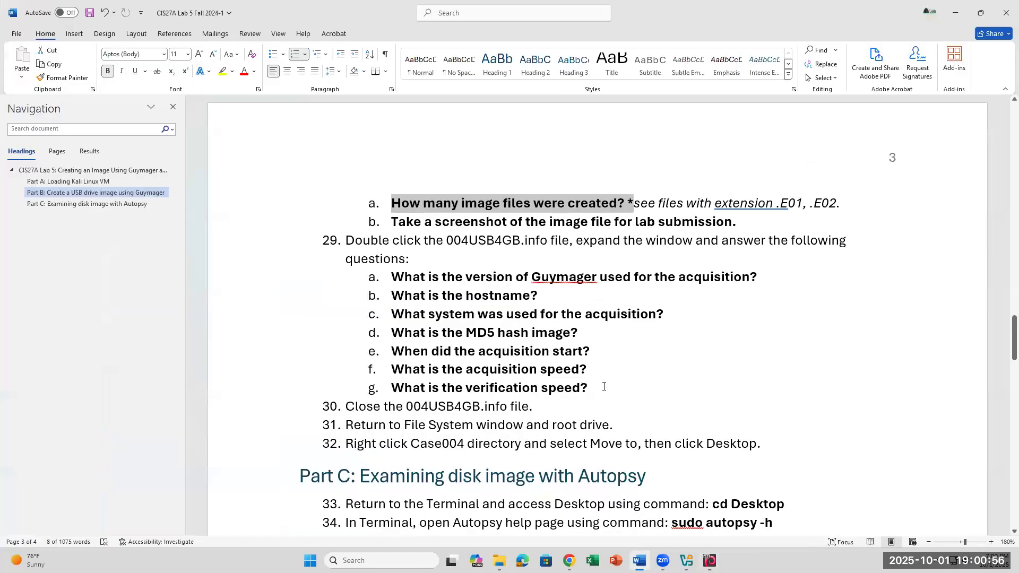
pyautogui.click(604, 387)
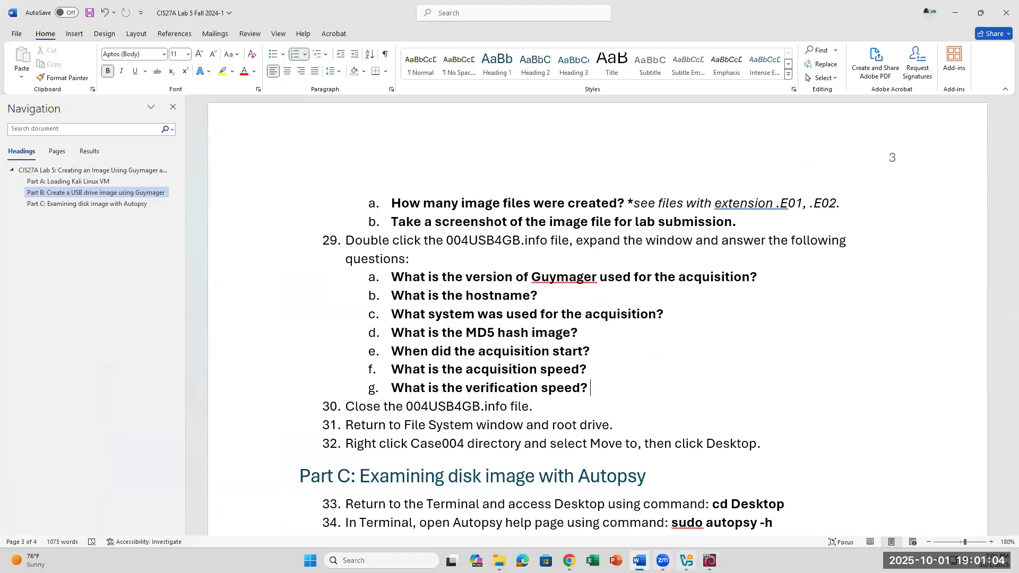
pyautogui.click(710, 561)
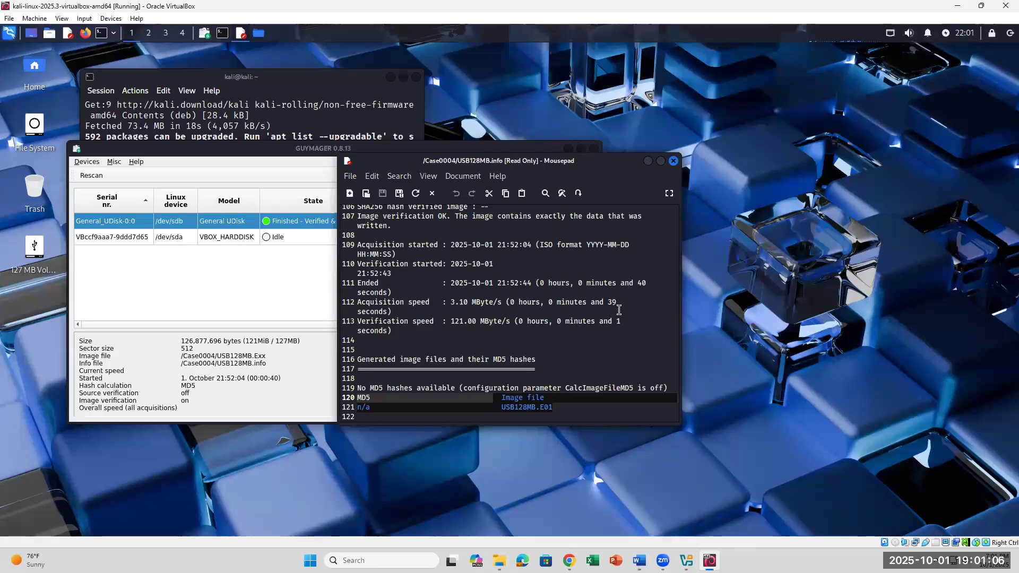
pyautogui.click(674, 160)
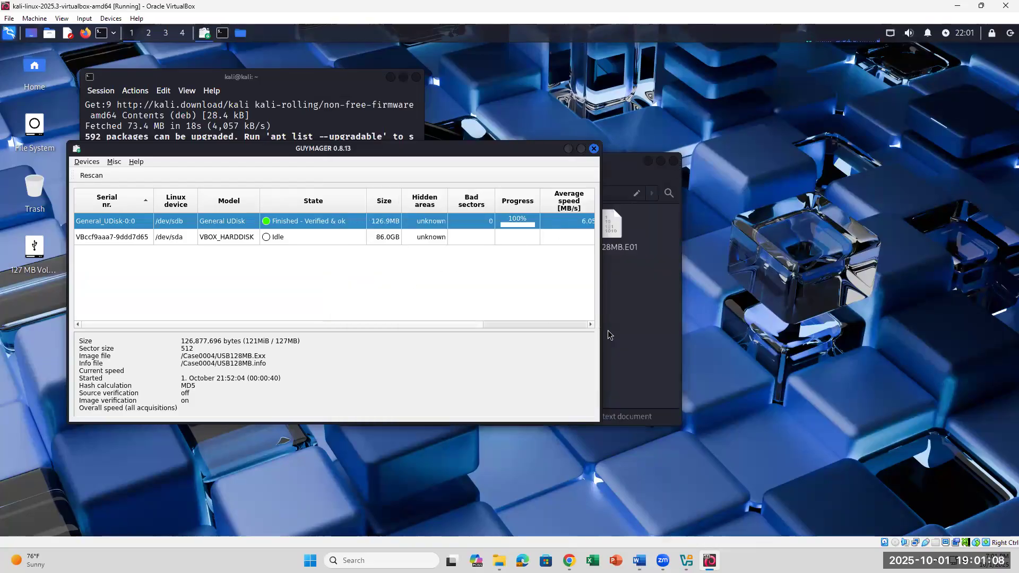
# - Open the root file system and check the image files inside the Case0004 folder
pyautogui.click(645, 322)
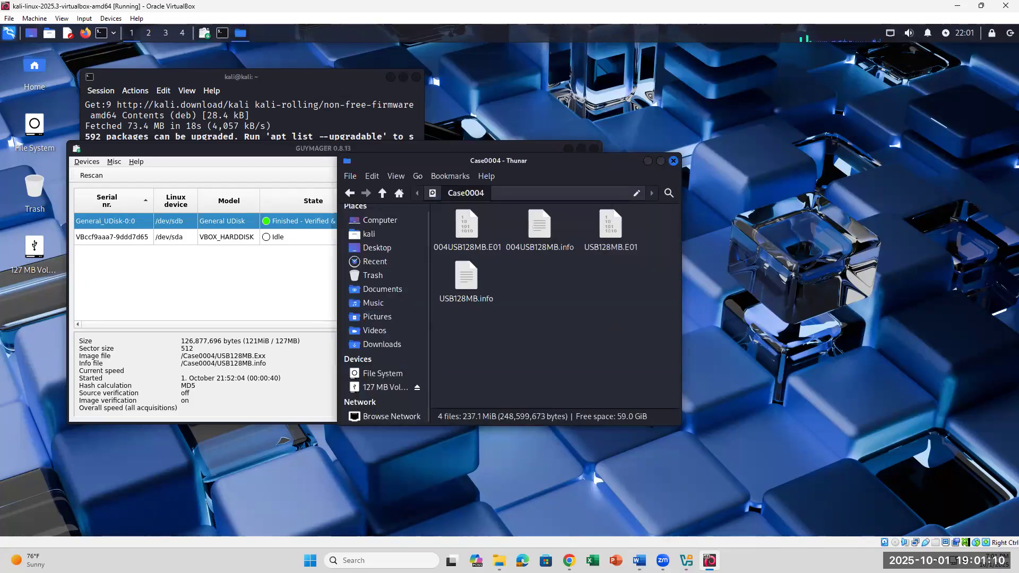
pyautogui.doubleClick(31, 124)
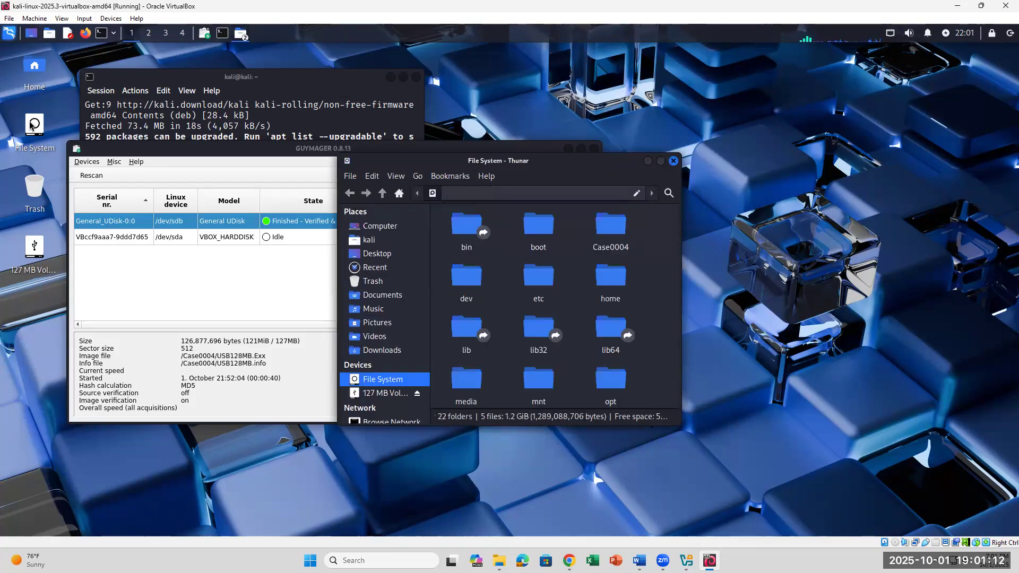
pyautogui.scroll(-6, 553, 312)
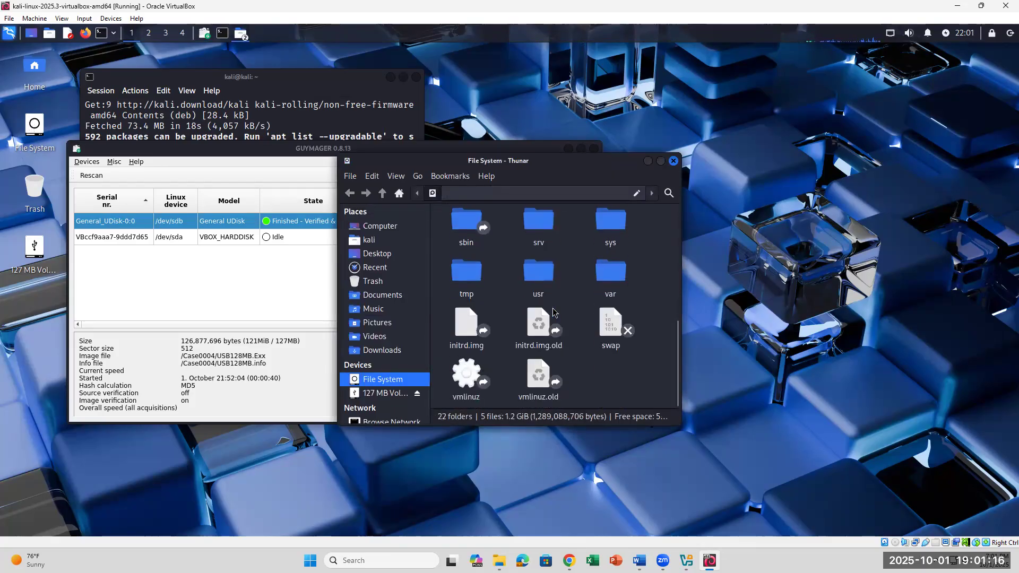
pyautogui.scroll(10, 553, 312)
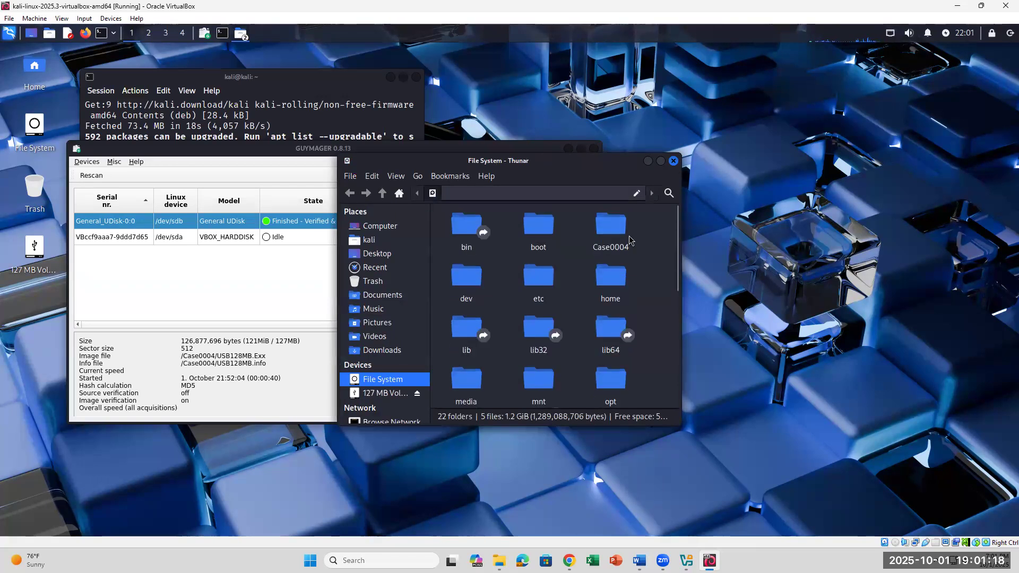
pyautogui.click(619, 235)
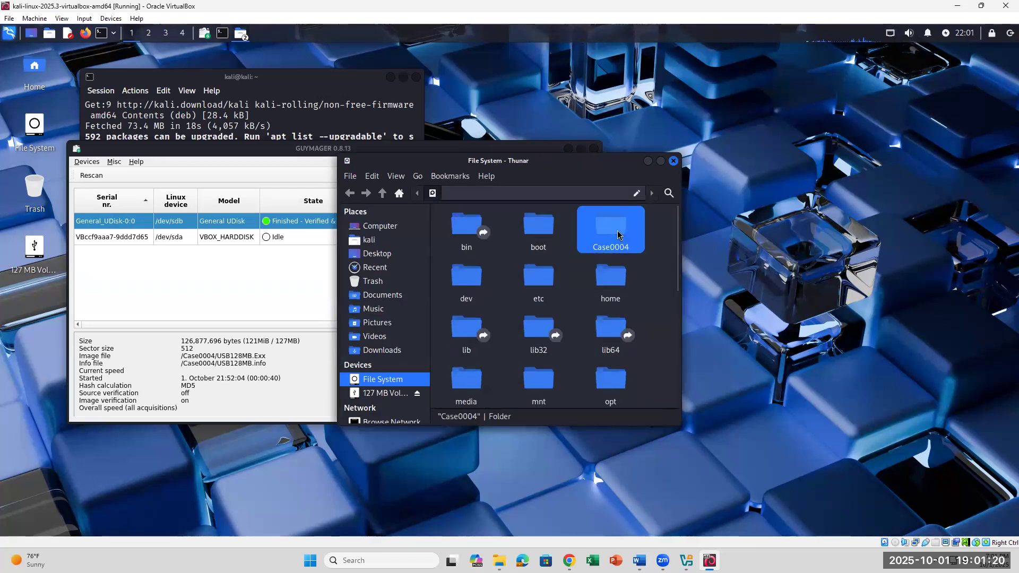
pyautogui.doubleClick(620, 235)
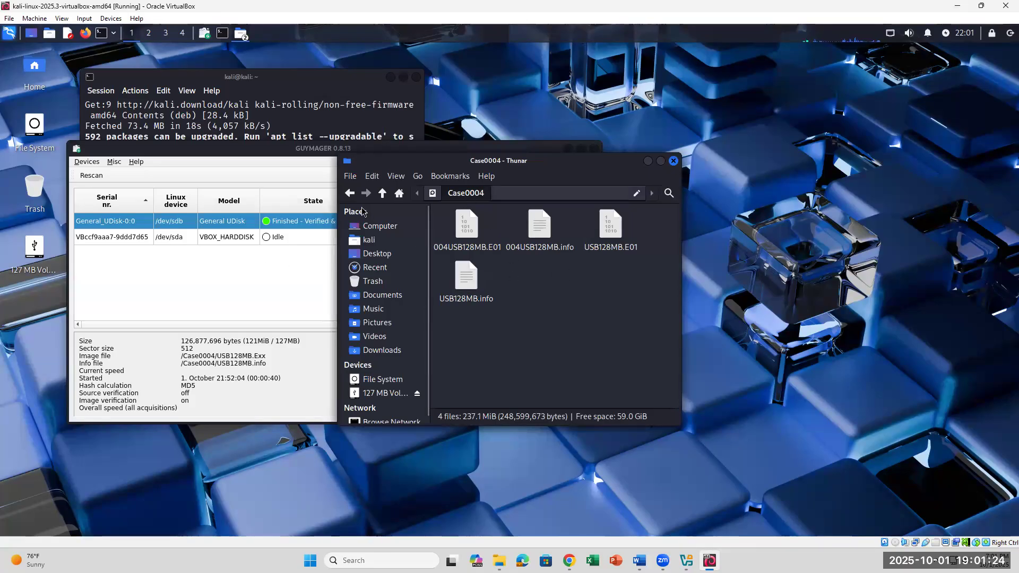
pyautogui.click(350, 194)
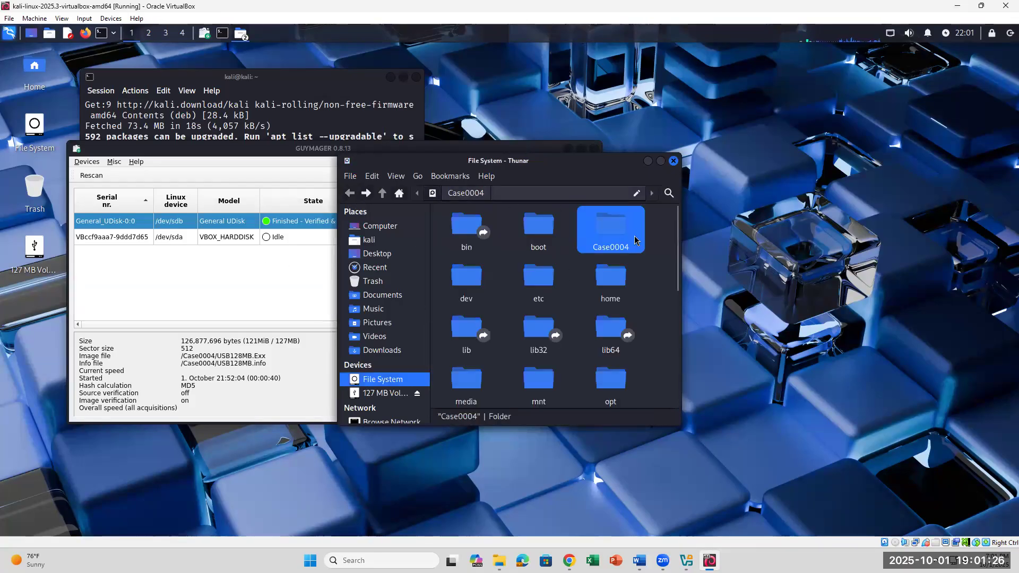
# - Drag the Case0004 folder onto the Desktop and confirm it appears there
pyautogui.rightClick(636, 240)
pyautogui.click(610, 230)
pyautogui.click(608, 229)
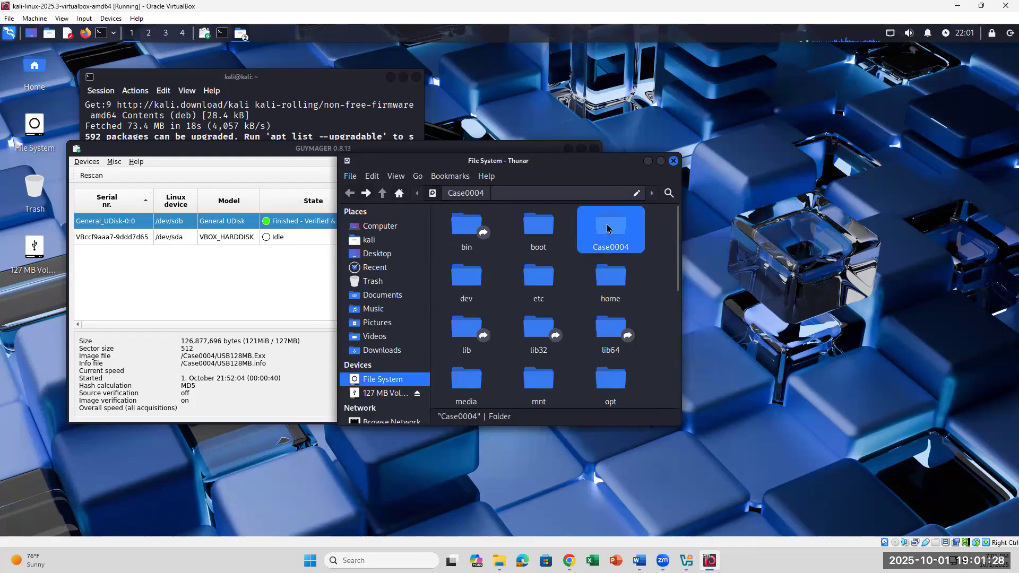
pyautogui.rightClick(632, 244)
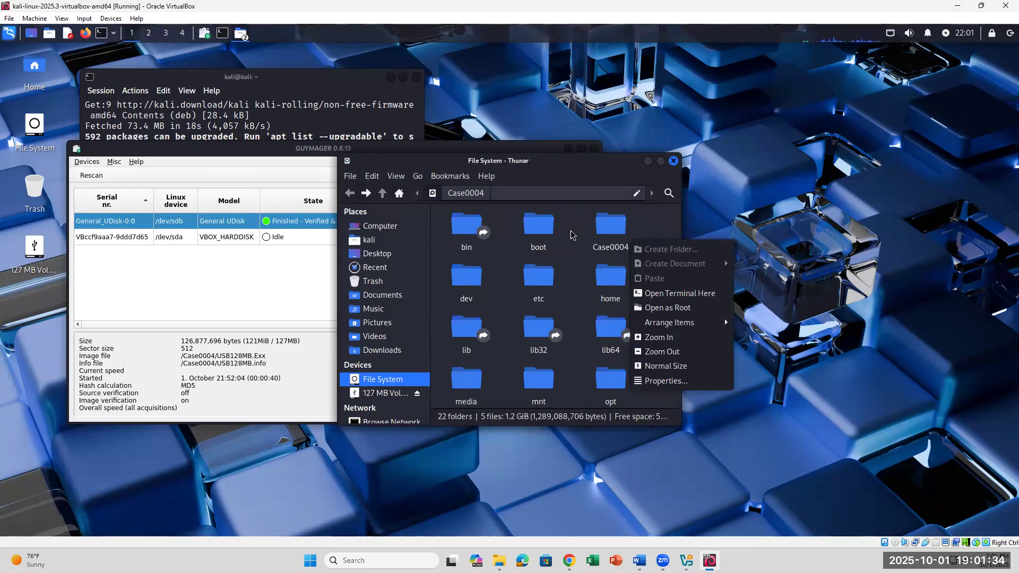
pyautogui.click(616, 230)
pyautogui.rightClick(616, 229)
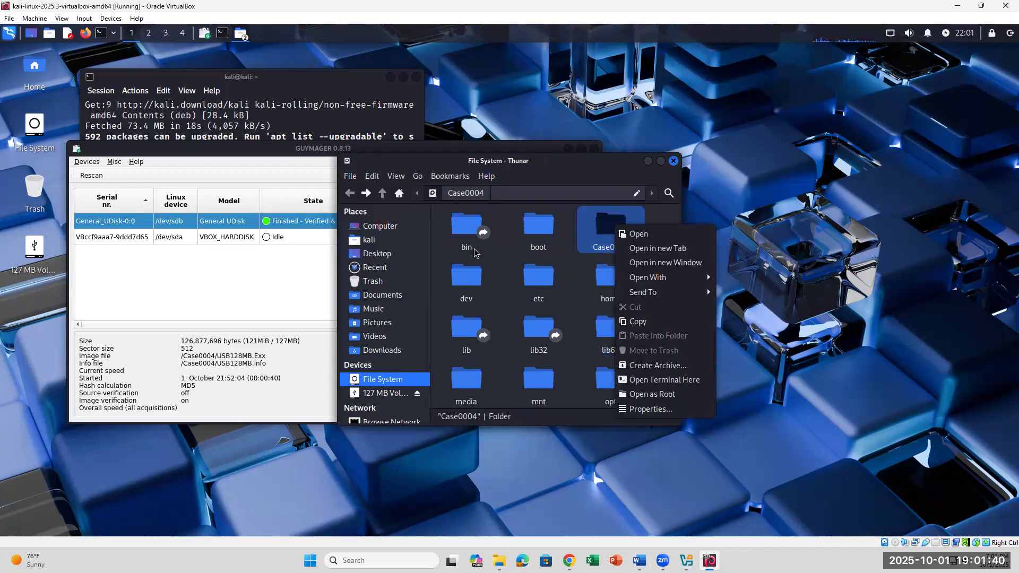
pyautogui.click(380, 252)
pyautogui.click(661, 264)
pyautogui.moveTo(611, 228); pyautogui.dragTo(374, 260)
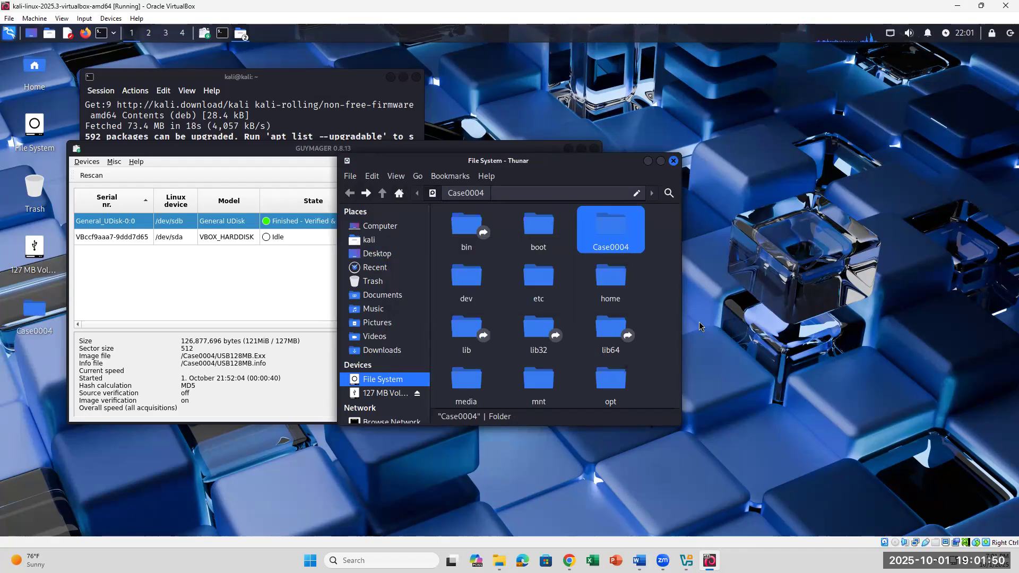
pyautogui.click(26, 319)
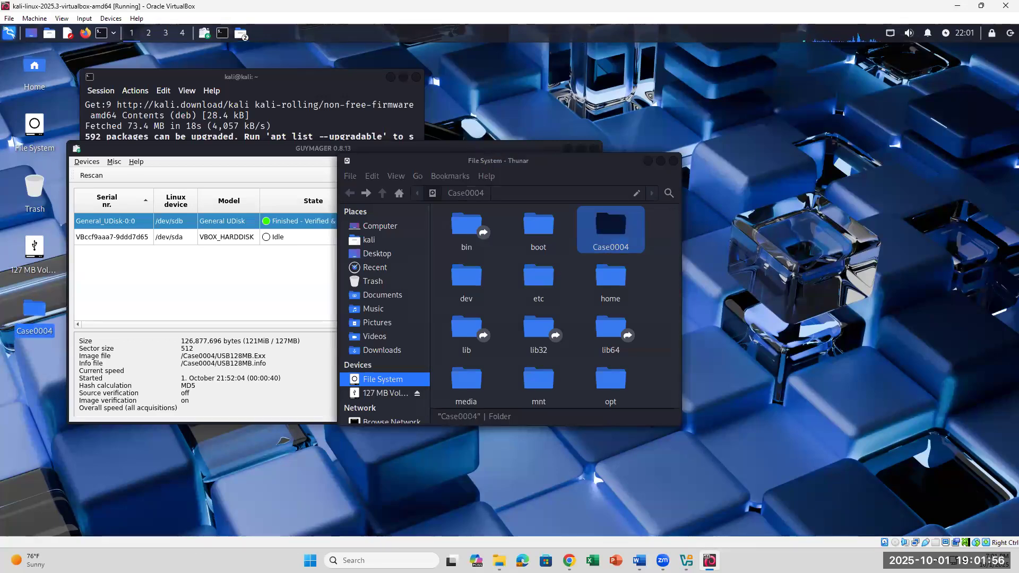
# - Close Guymager and check the next step in the lab document
pyautogui.moveTo(289, 144); pyautogui.dragTo(281, 160)
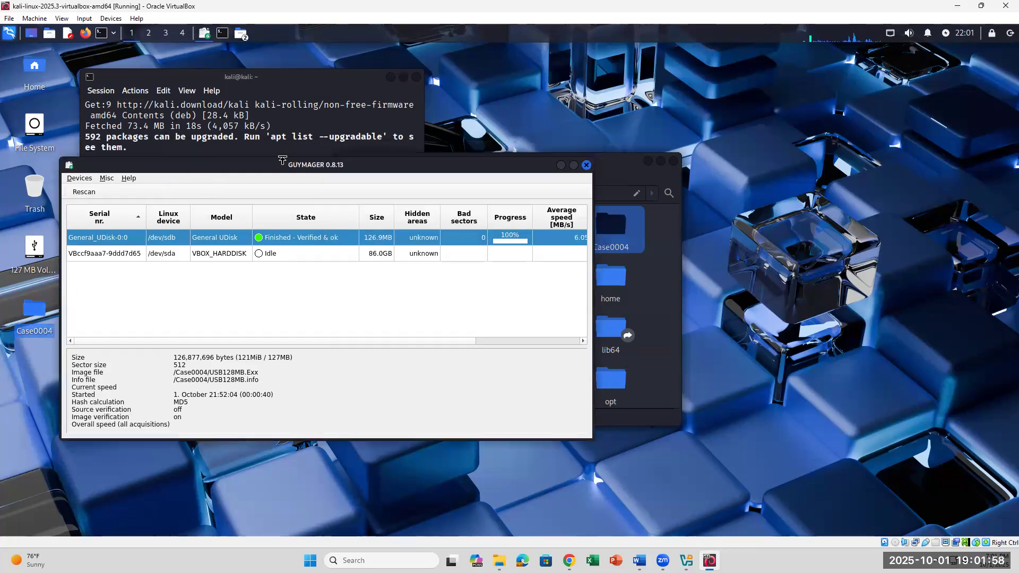
pyautogui.click(586, 165)
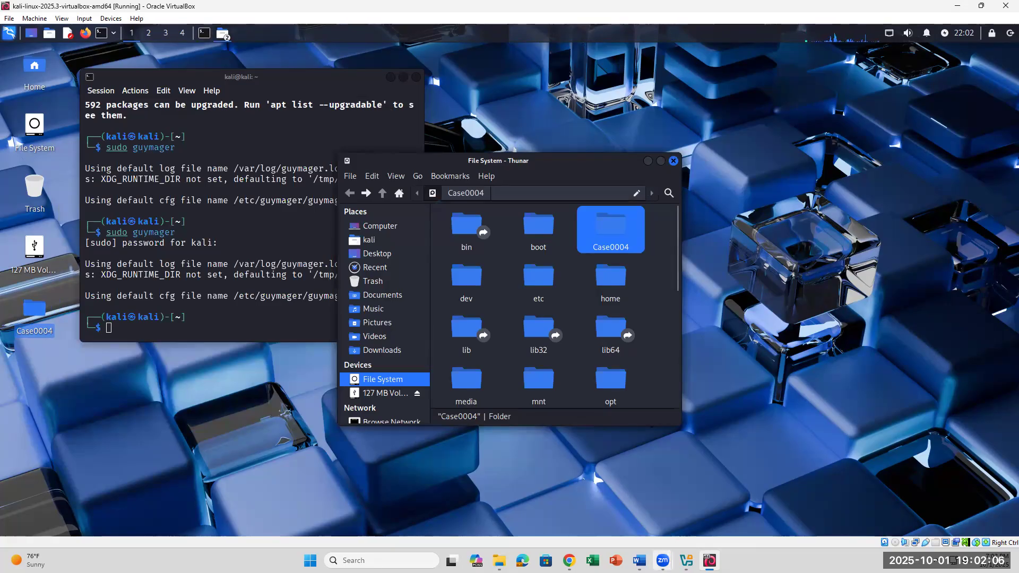
pyautogui.click(639, 561)
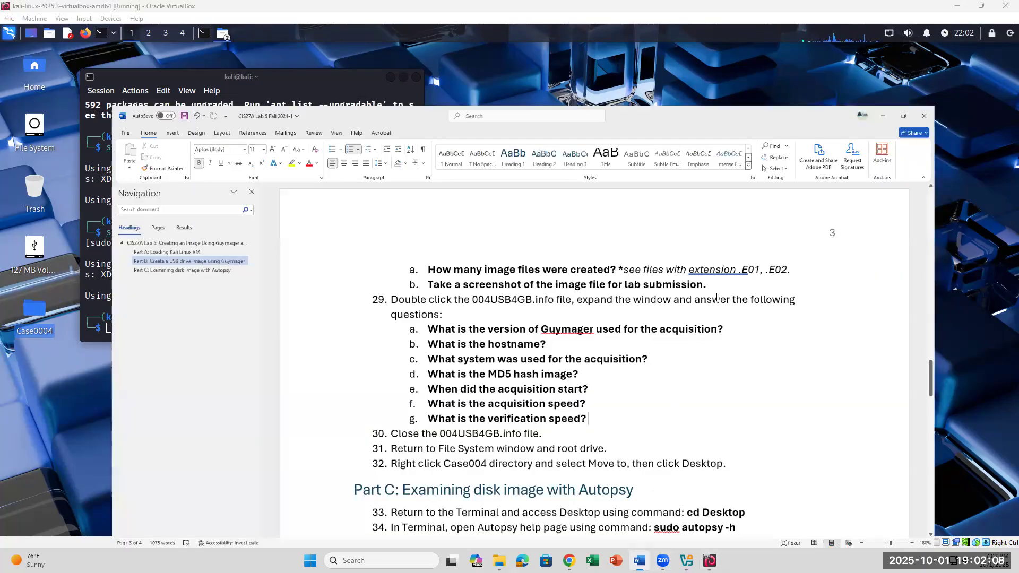
pyautogui.scroll(-5, 716, 298)
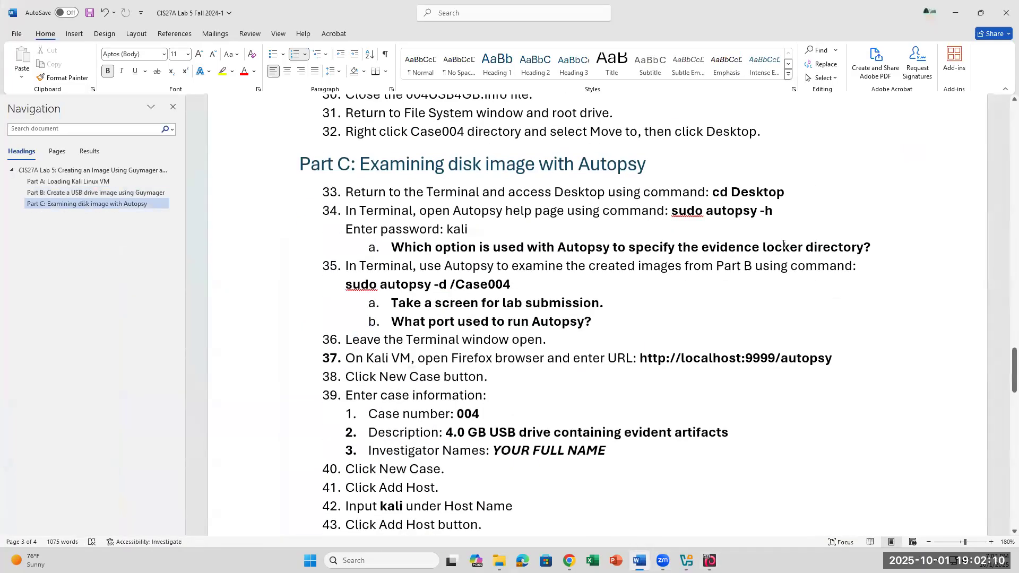
pyautogui.click(709, 561)
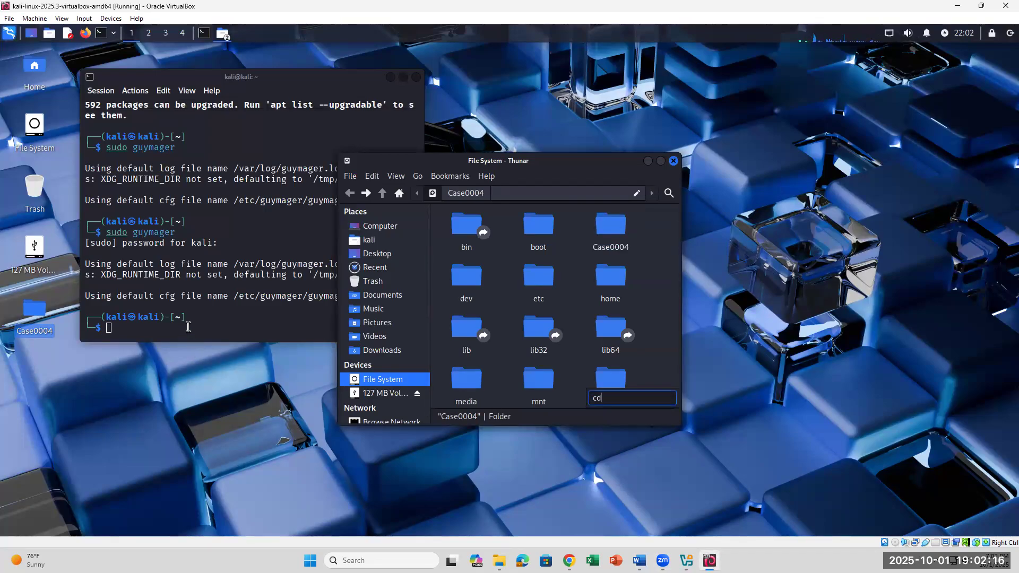
# - Change the terminal's working directory to Desktop with cd Desktop
pyautogui.click(188, 327)
pyautogui.write('cd')
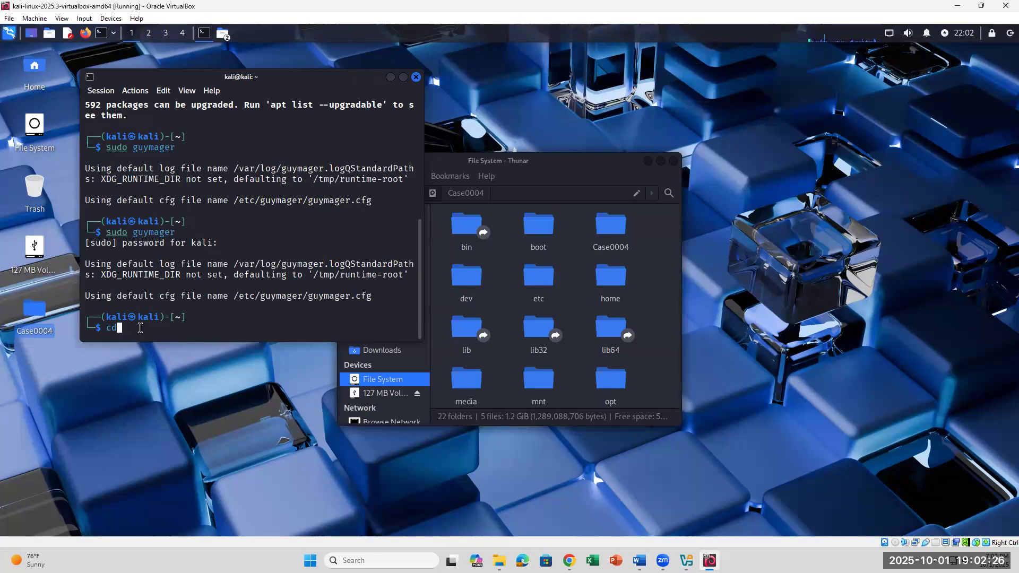
pyautogui.write('Desktop')
pyautogui.press('Return')
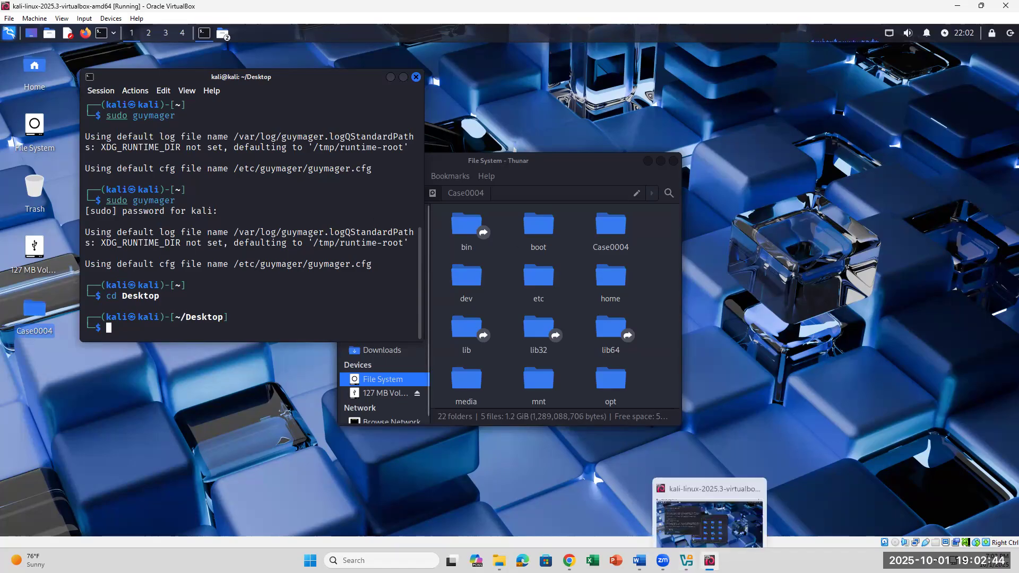
# - Run sudo autopsy -h from step 34 and mark the invalid-flag message and options list
pyautogui.click(710, 561)
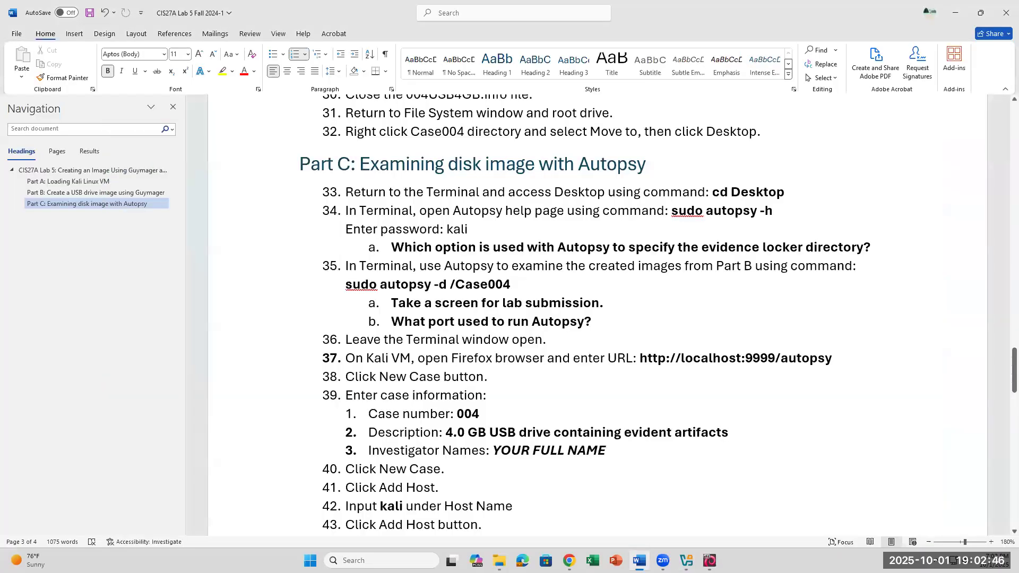
pyautogui.click(709, 561)
pyautogui.click(710, 561)
pyautogui.moveTo(672, 211); pyautogui.dragTo(779, 210)
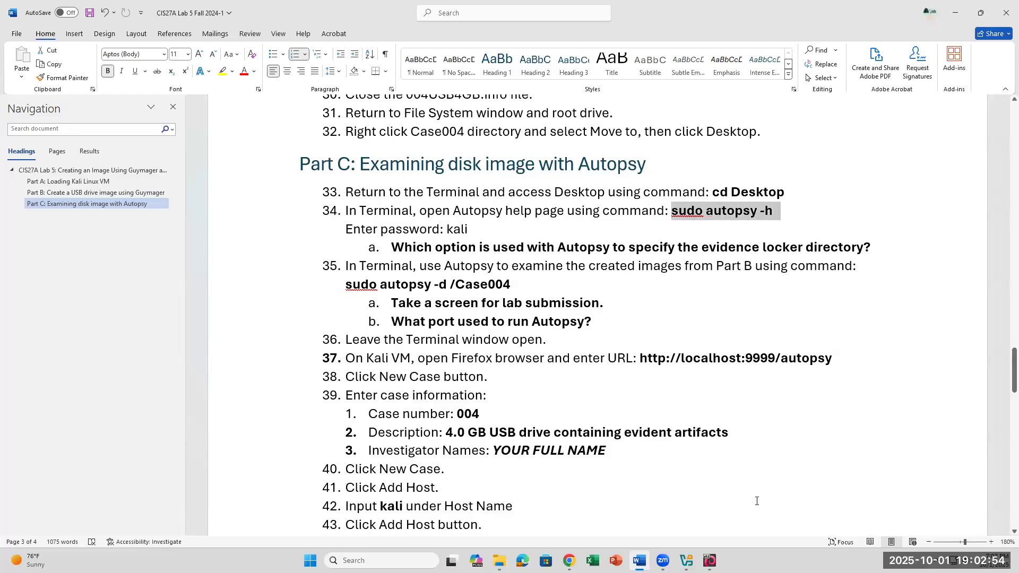
pyautogui.hotkey('alt', 'Tab')
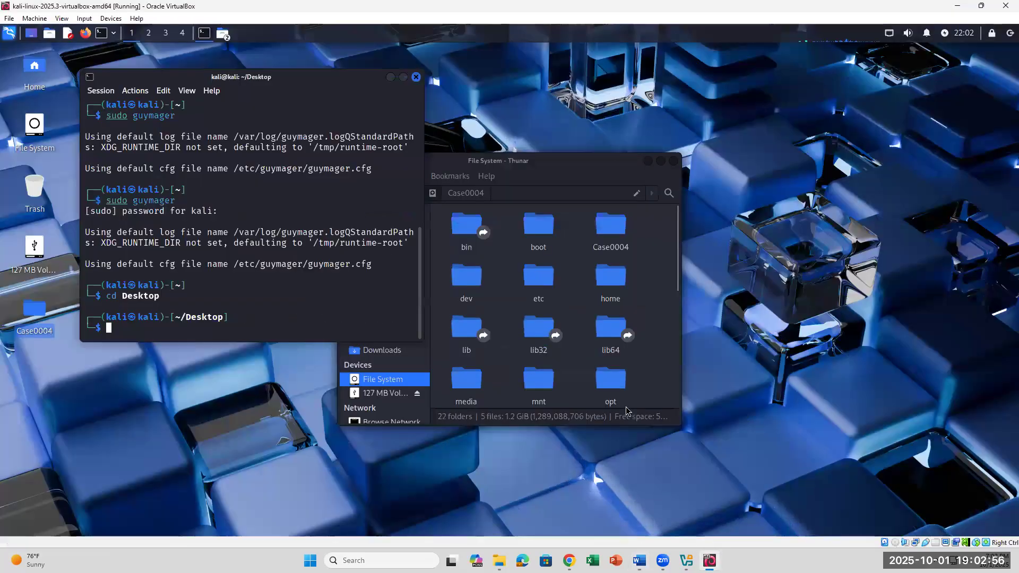
pyautogui.write('sudo autop')
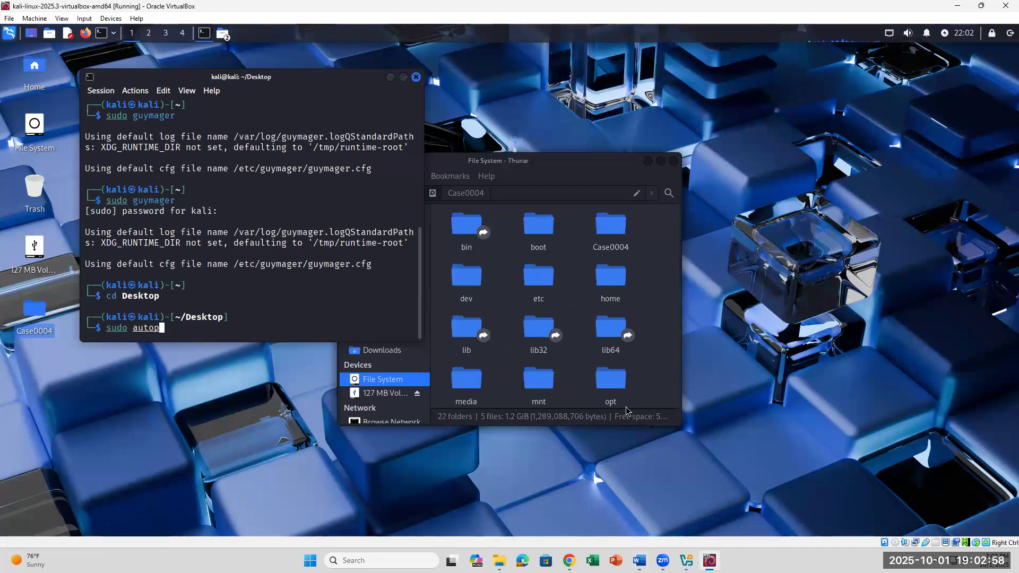
pyautogui.write('sy -h')
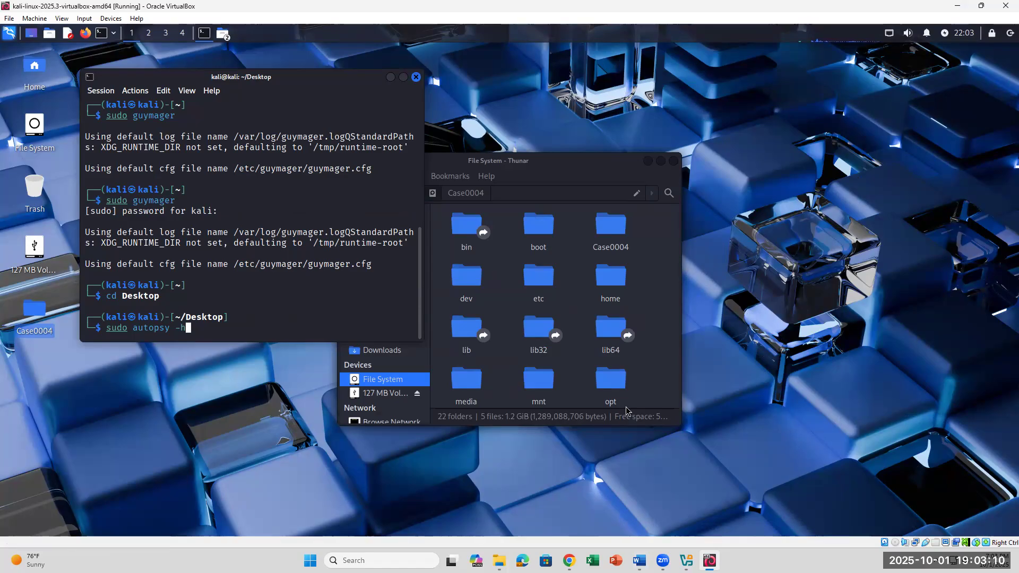
pyautogui.press('Return')
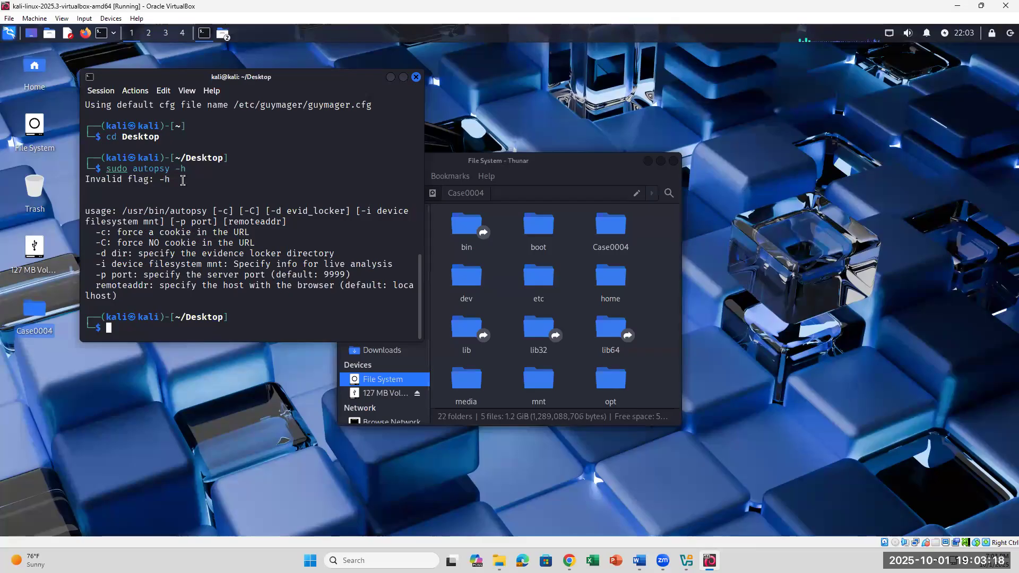
pyautogui.moveTo(175, 180); pyautogui.dragTo(90, 181)
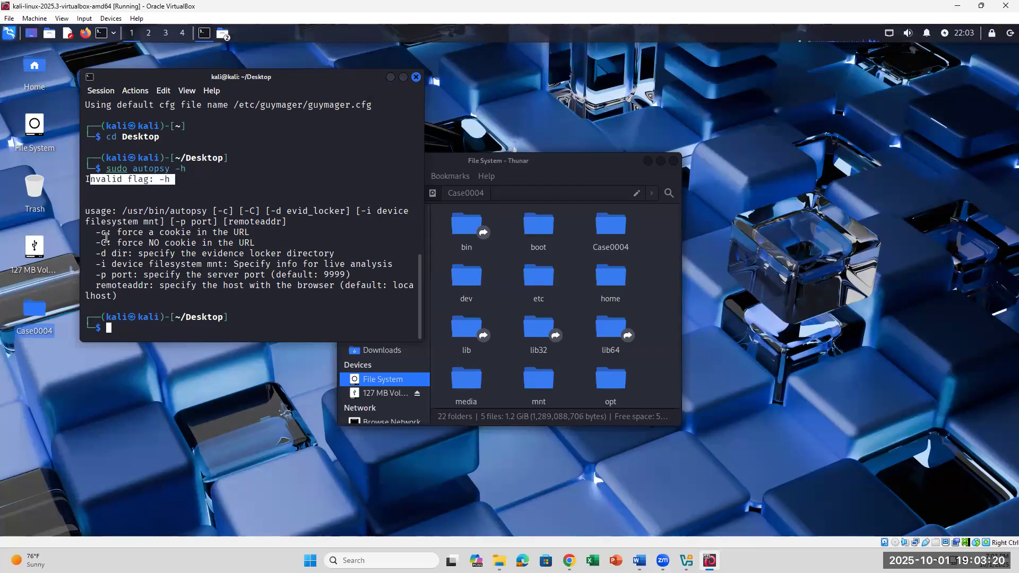
pyautogui.moveTo(264, 233); pyautogui.dragTo(271, 287)
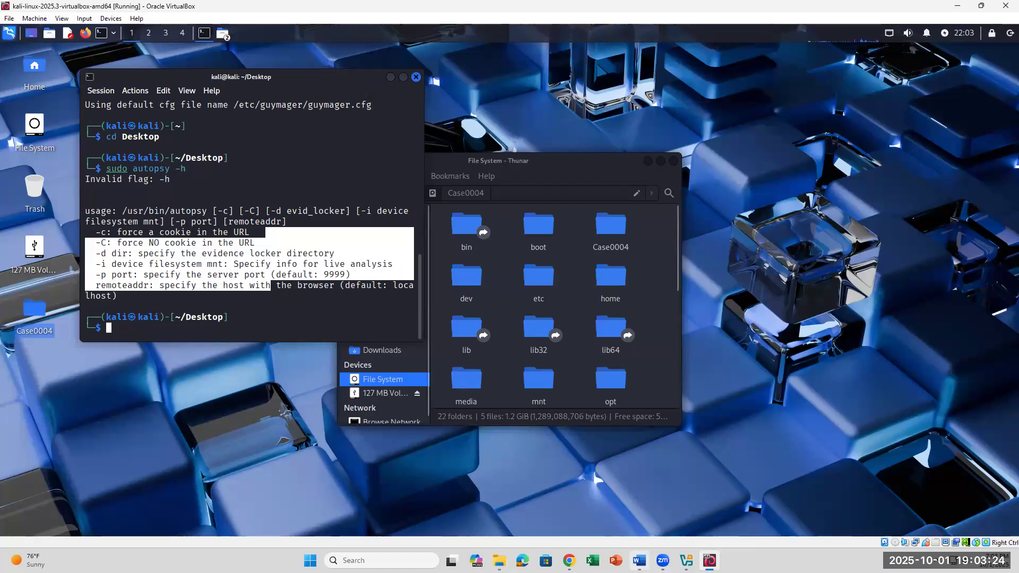
# - Match question 34a to the -d evidence locker directory option in the usage output
pyautogui.click(640, 561)
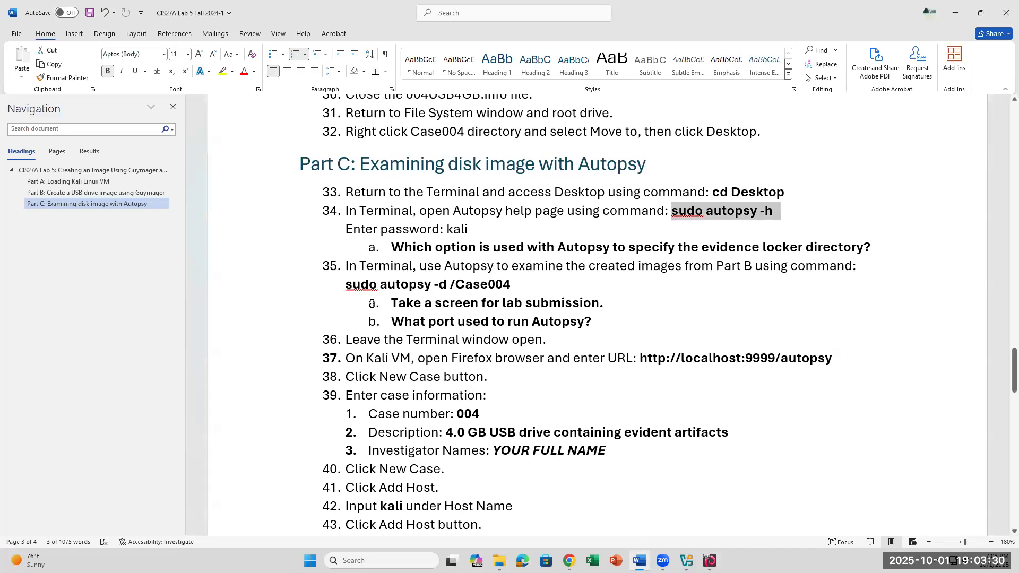
pyautogui.moveTo(397, 243); pyautogui.dragTo(880, 254)
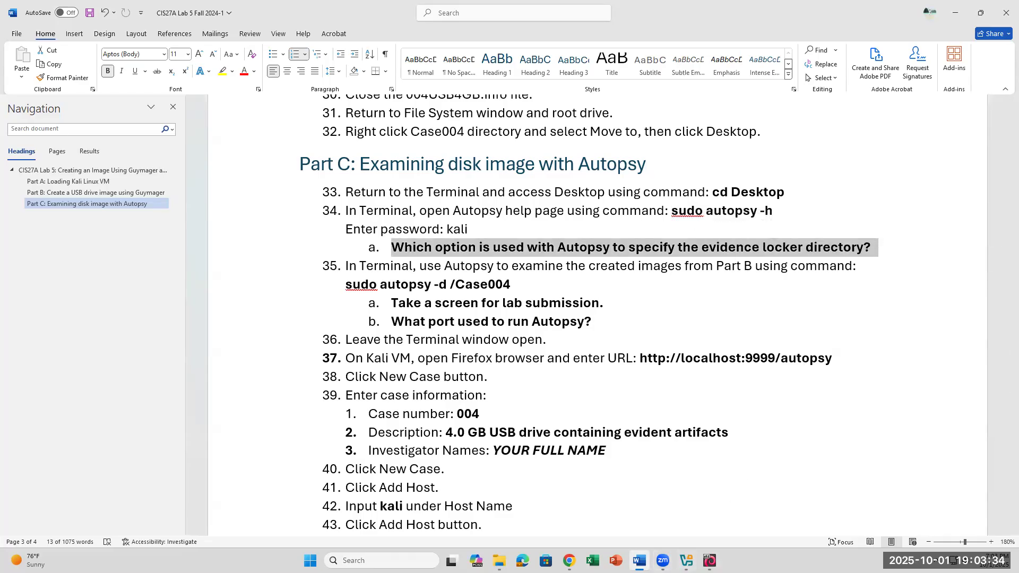
pyautogui.moveTo(663, 561)
pyautogui.click(710, 561)
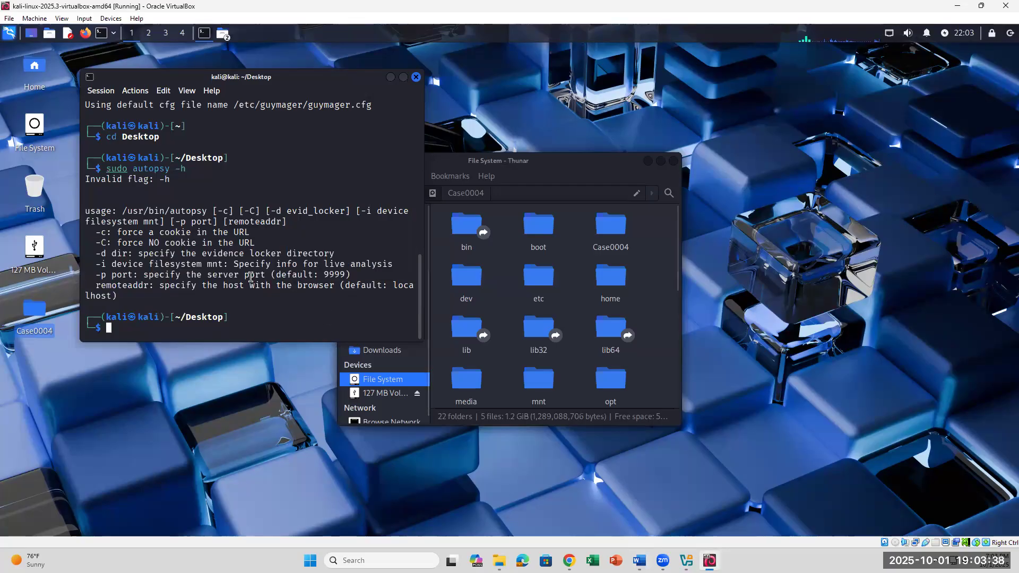
pyautogui.moveTo(142, 253); pyautogui.dragTo(340, 254)
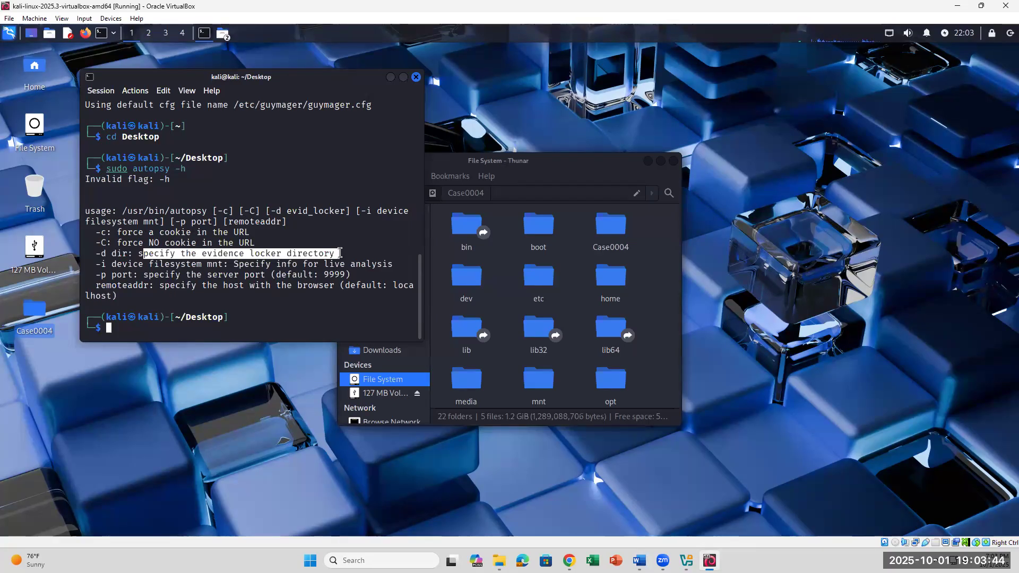
pyautogui.moveTo(95, 253); pyautogui.dragTo(138, 253)
pyautogui.click(105, 256)
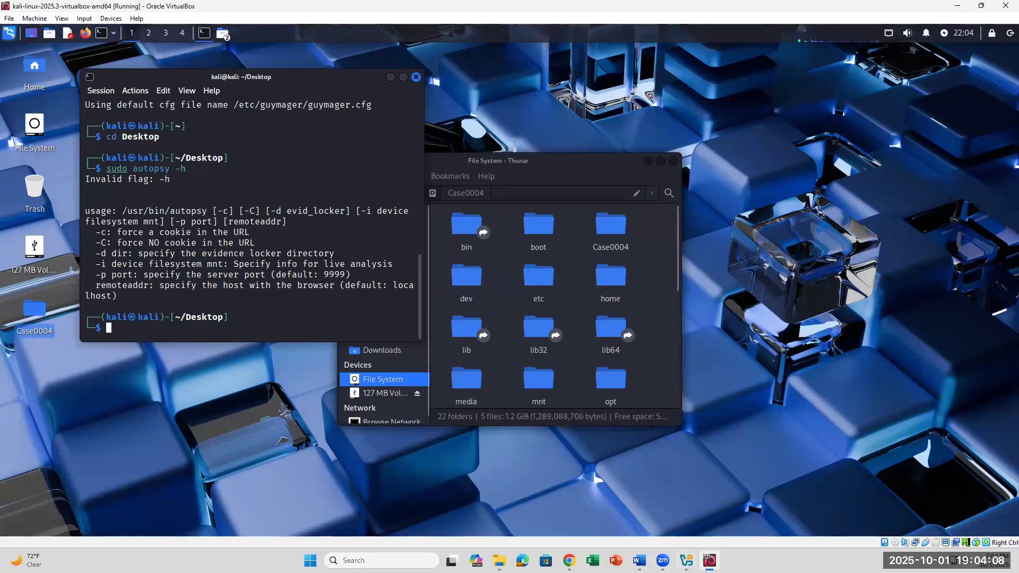
# - Run sudo autopsy -d Case0004, read the full-path error, and check step 35 in Word
pyautogui.click(640, 561)
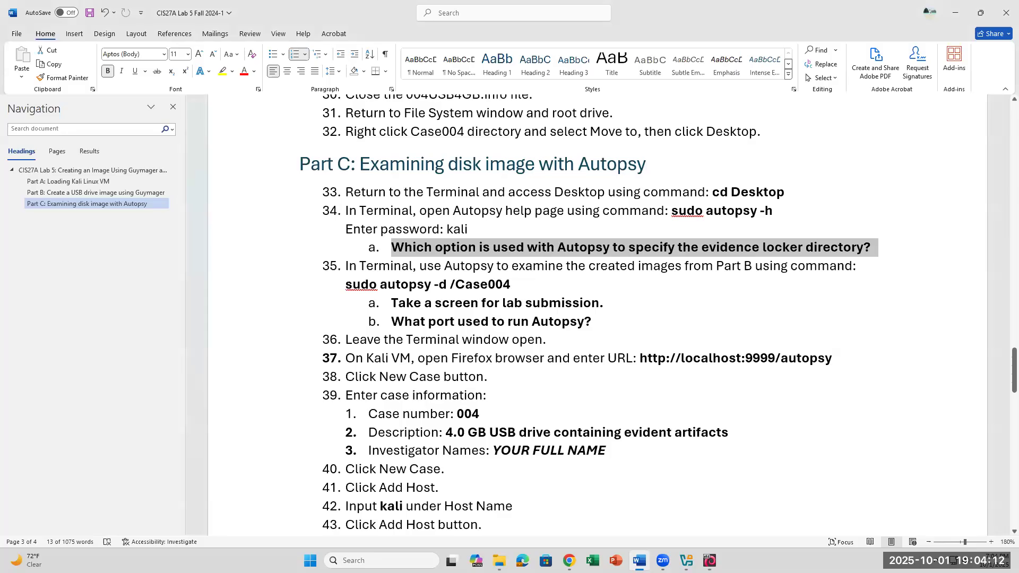
pyautogui.hotkey('alt', 'Tab')
pyautogui.write('sudo autopsy -d Case')
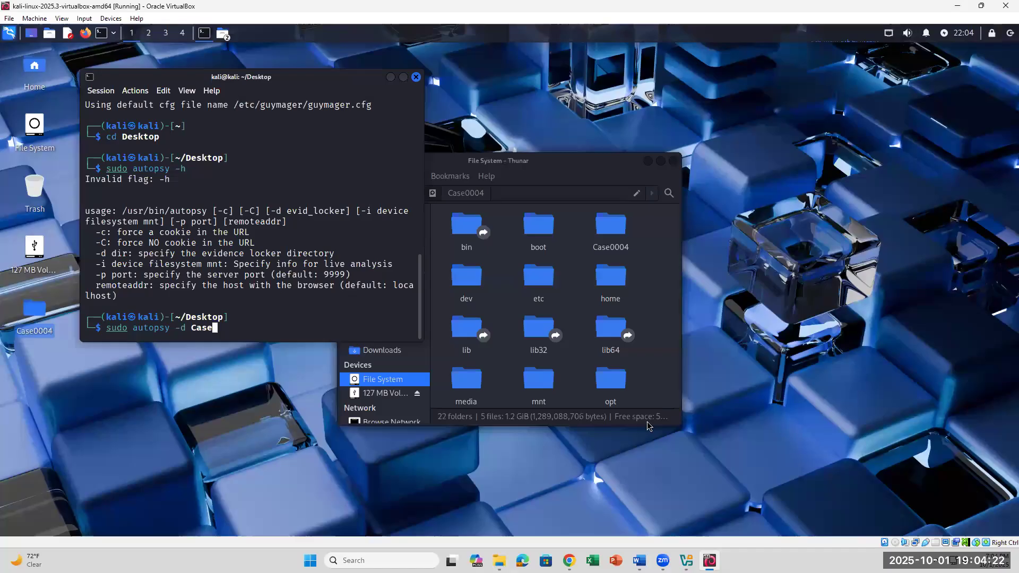
pyautogui.write('0004')
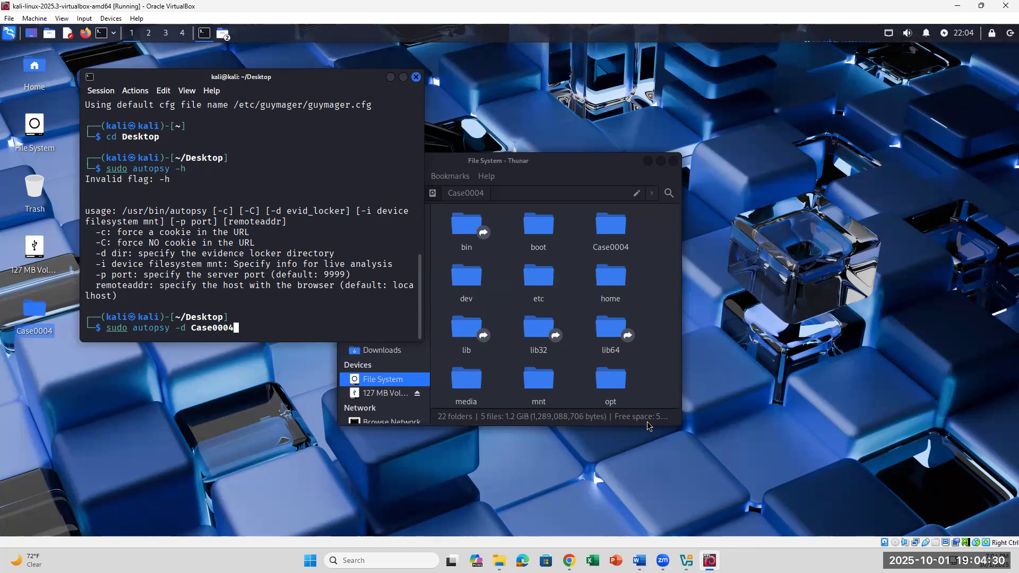
pyautogui.doubleClick(234, 328)
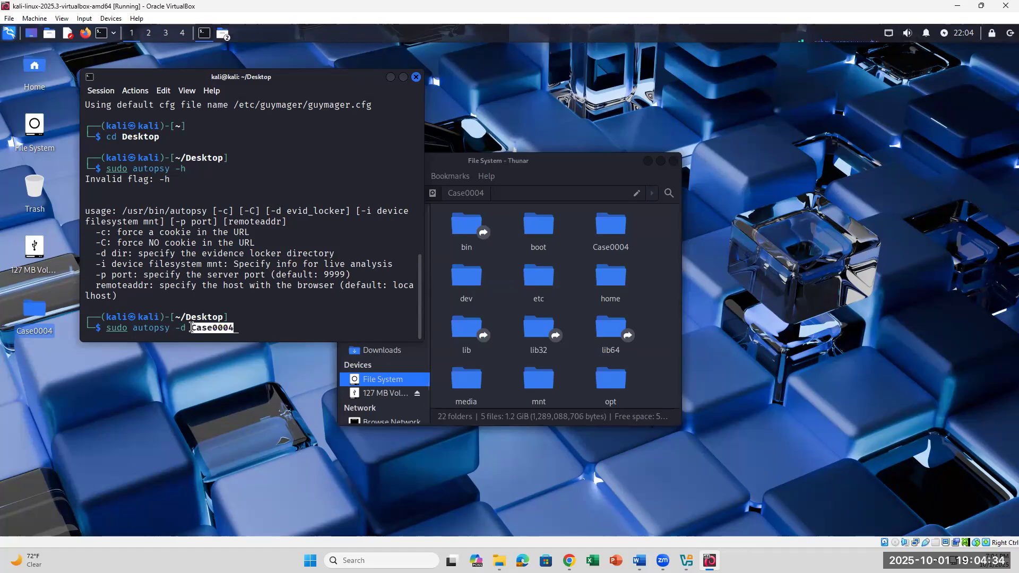
pyautogui.click(258, 327)
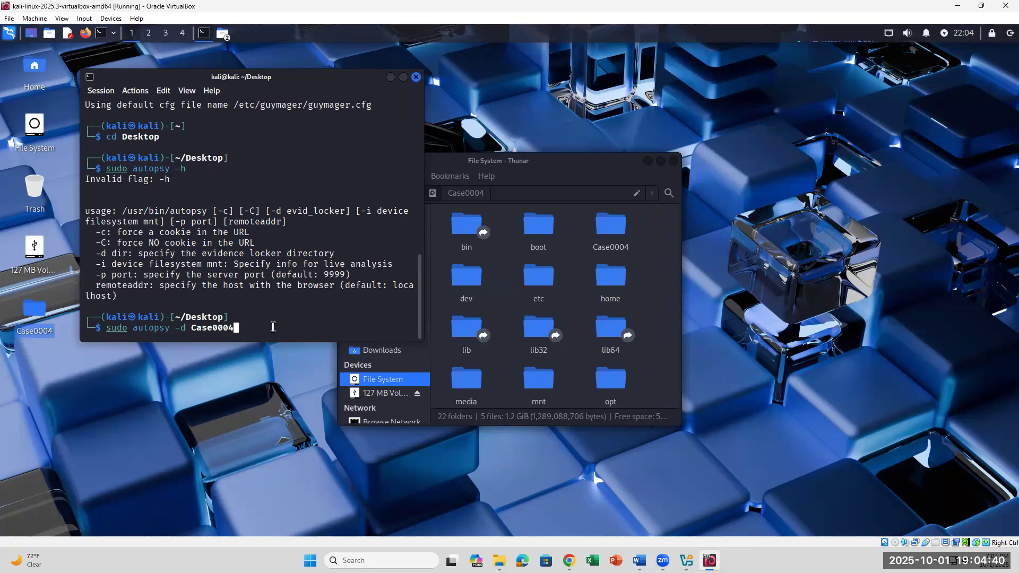
pyautogui.press('Return')
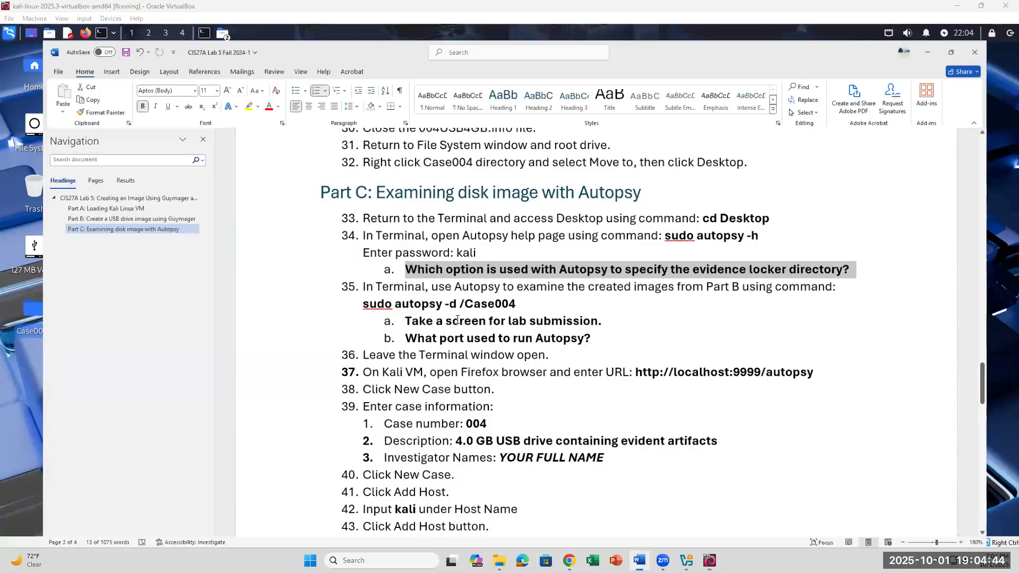
pyautogui.click(640, 560)
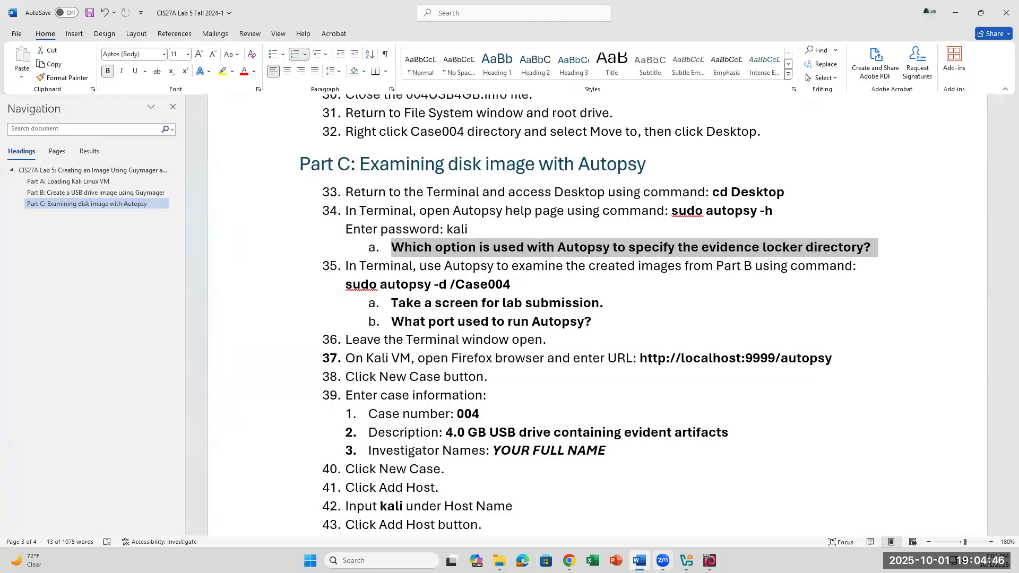
# - Rerun the command as sudo autopsy -d /Case0004 and note the Evidence Locker line
pyautogui.click(710, 561)
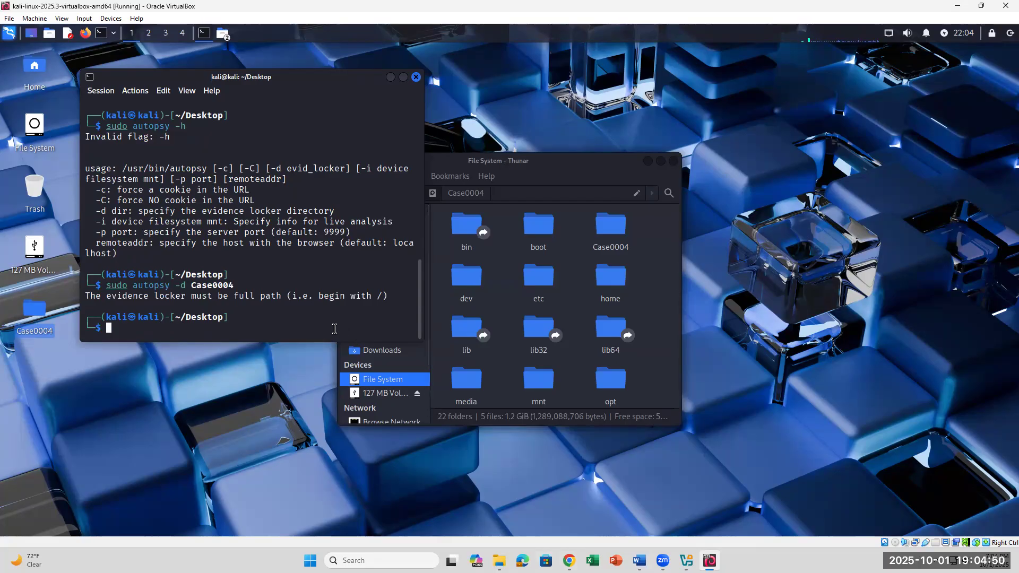
pyautogui.press('Up')
pyautogui.press('Left')
pyautogui.press('Left')
pyautogui.press('Left')
pyautogui.press('Left')
pyautogui.press('Left')
pyautogui.press('Left')
pyautogui.press('Left')
pyautogui.press('Left')
pyautogui.write('/')
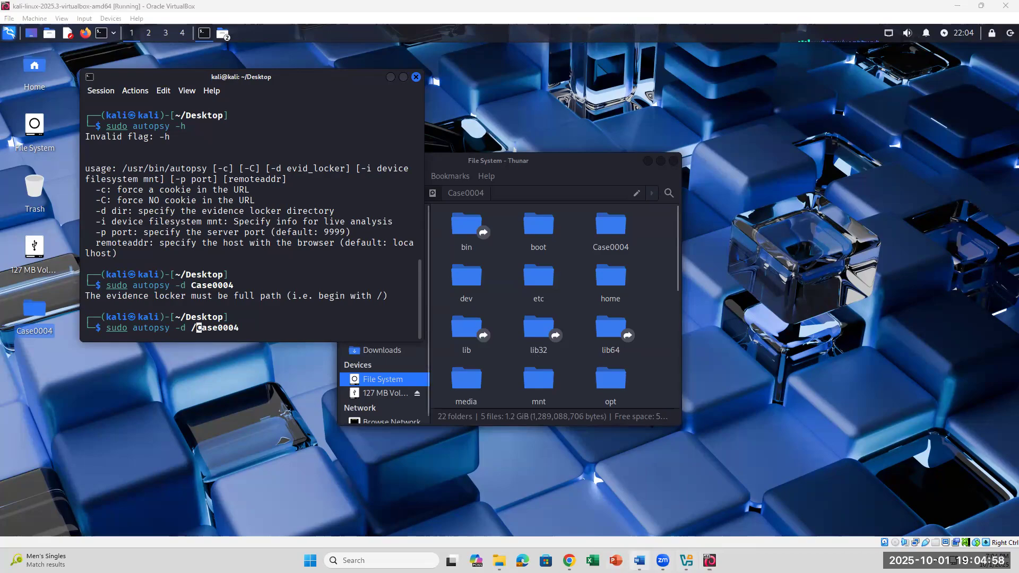
pyautogui.press('Right')
pyautogui.press('Right')
pyautogui.press('Right')
pyautogui.press('Right')
pyautogui.press('Right')
pyautogui.press('Right')
pyautogui.press('Right')
pyautogui.press('Right')
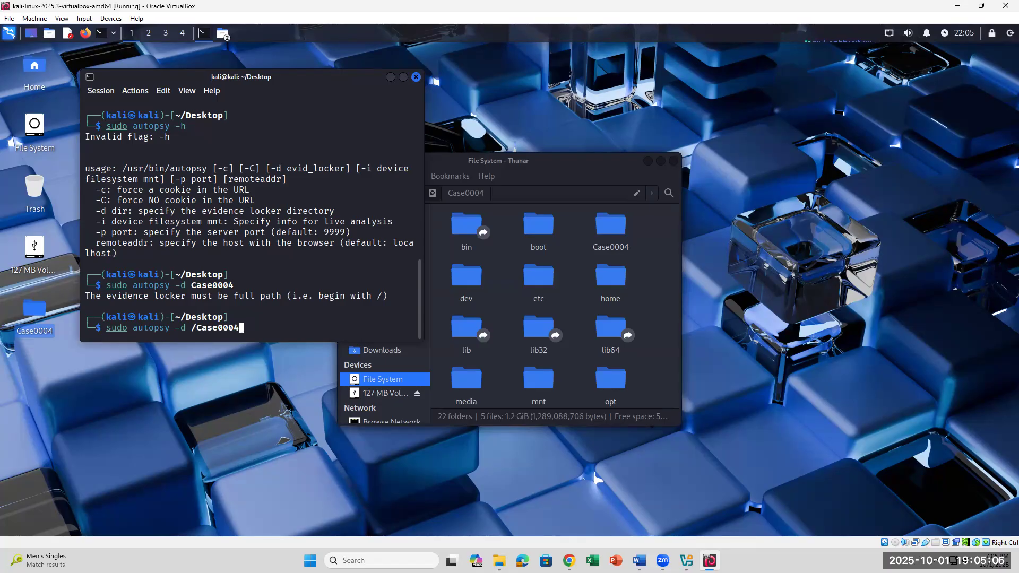
pyautogui.press('Return')
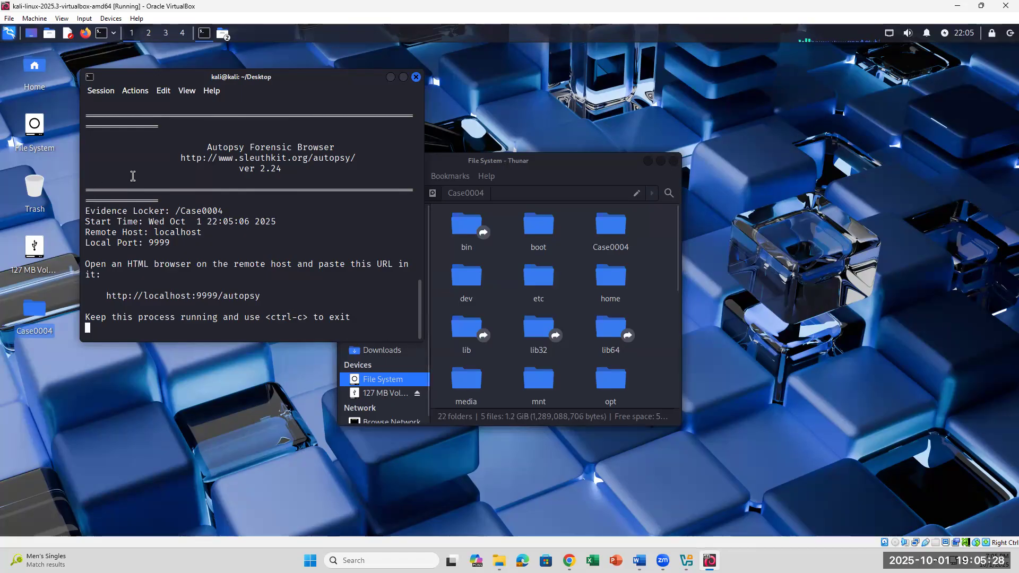
pyautogui.moveTo(233, 211); pyautogui.dragTo(86, 217)
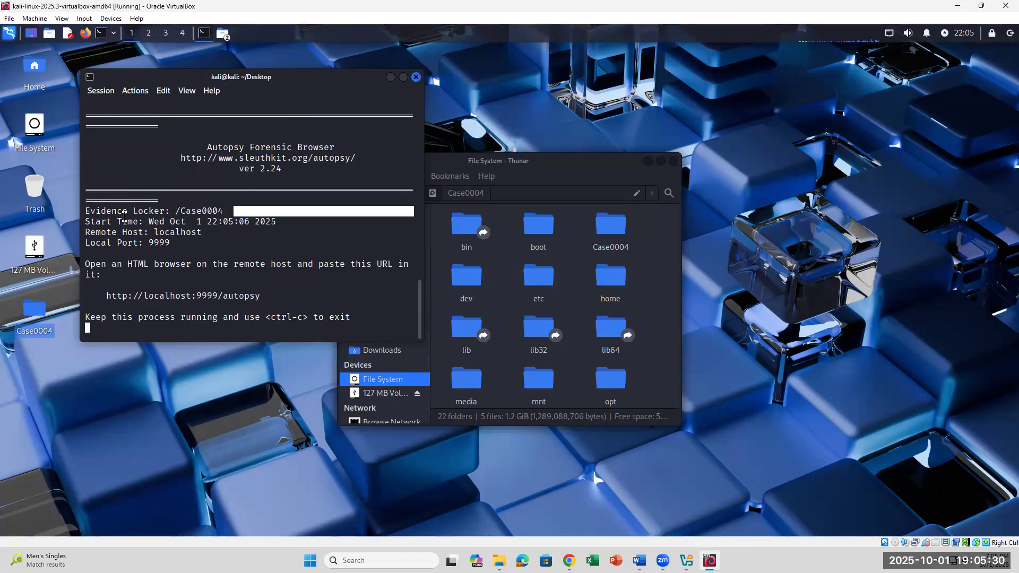
pyautogui.click(221, 206)
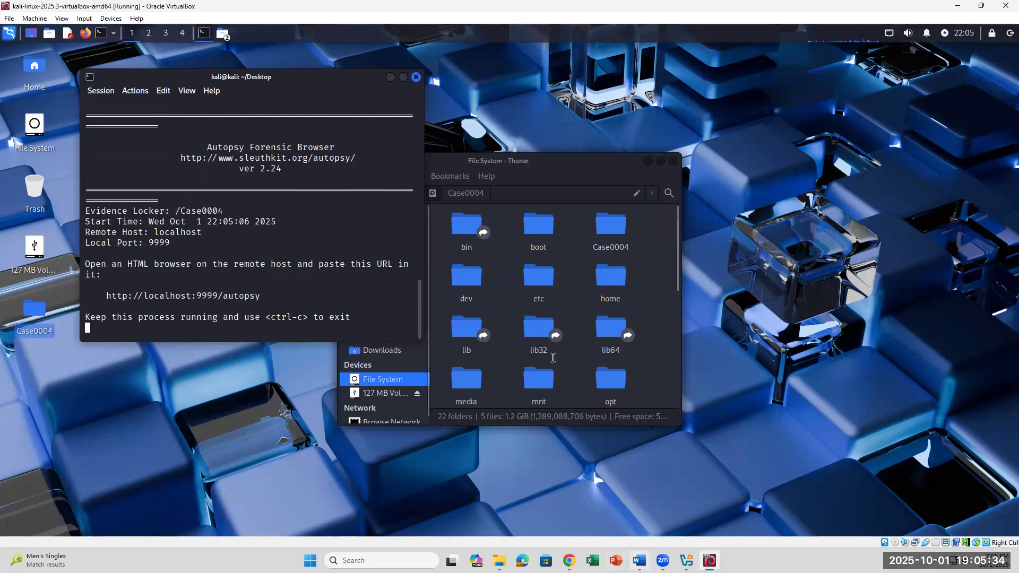
# - Highlight local port 9999 in the Autopsy output, then stop the server with Ctrl+C
pyautogui.hotkey('alt', 'Tab')
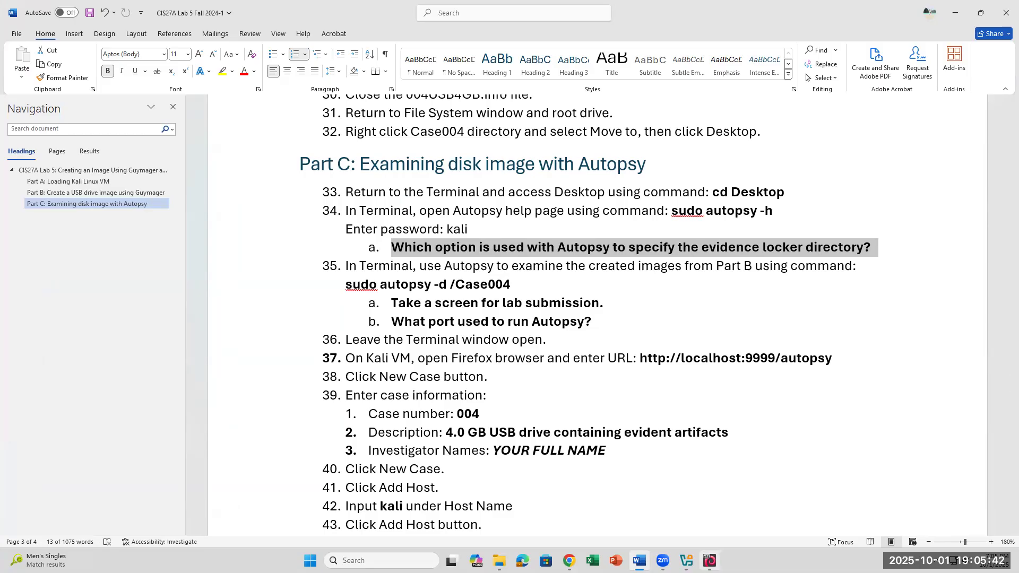
pyautogui.moveTo(710, 560)
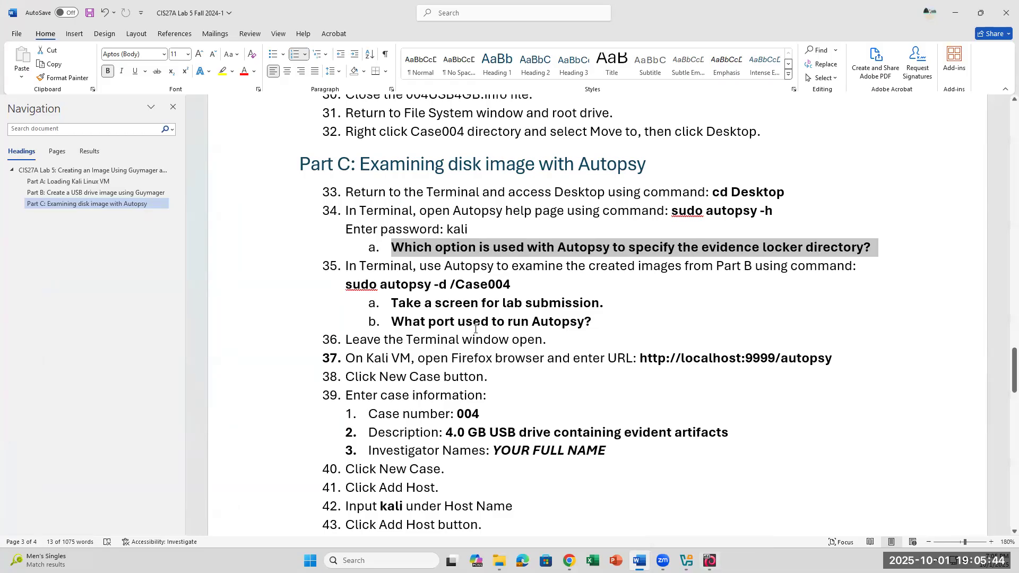
pyautogui.click(710, 561)
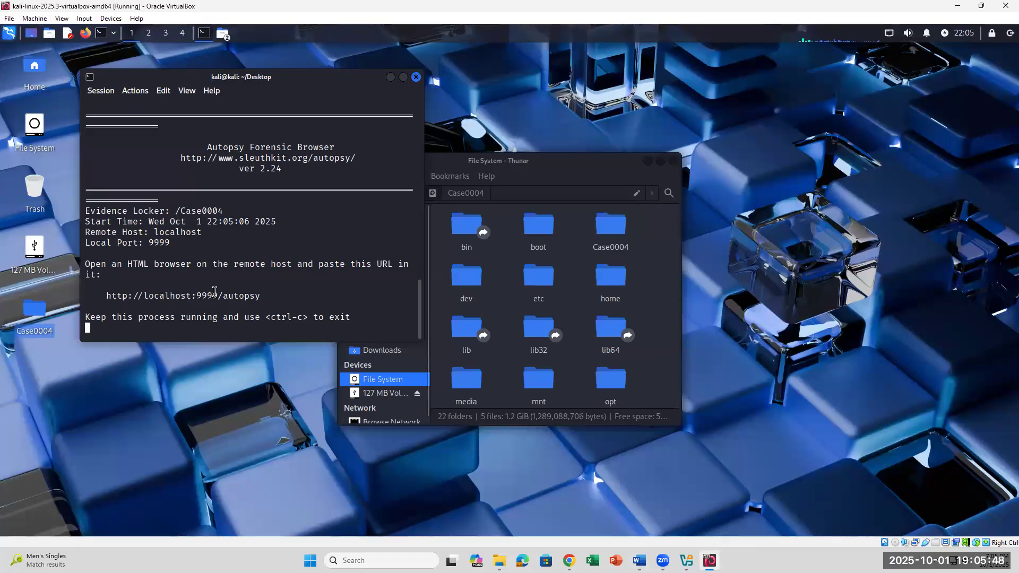
pyautogui.moveTo(169, 244); pyautogui.dragTo(148, 244)
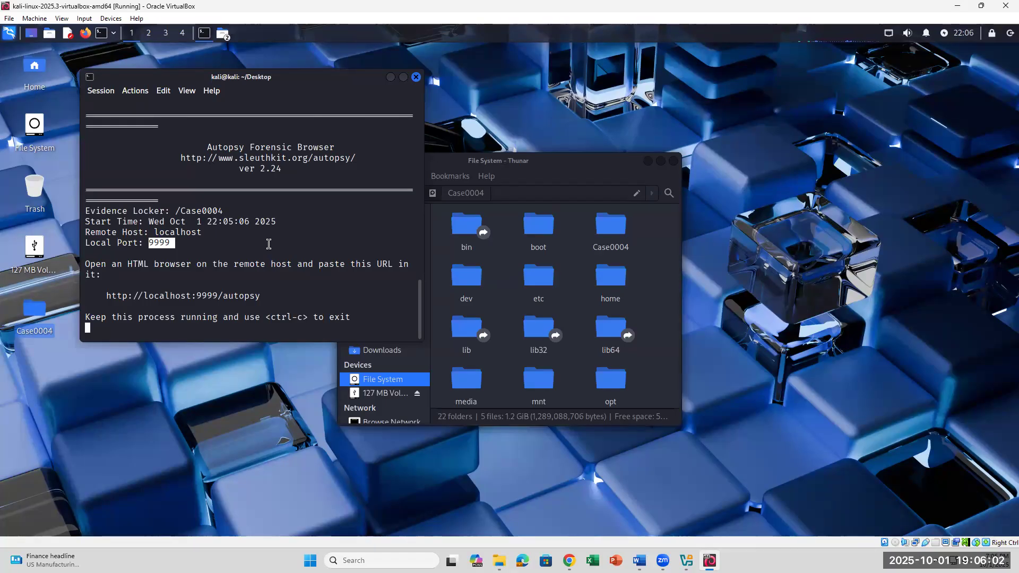
pyautogui.click(639, 561)
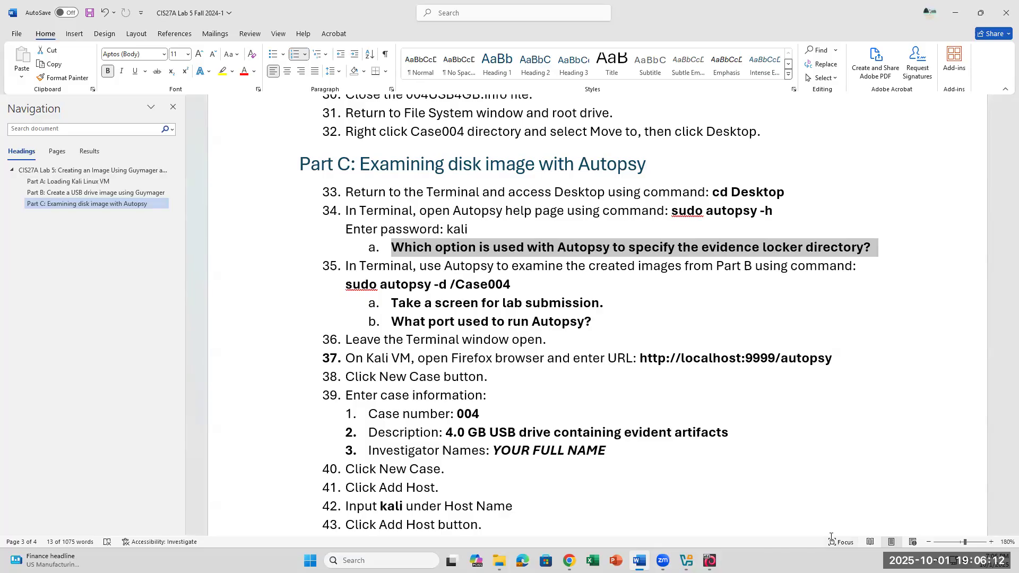
pyautogui.click(709, 562)
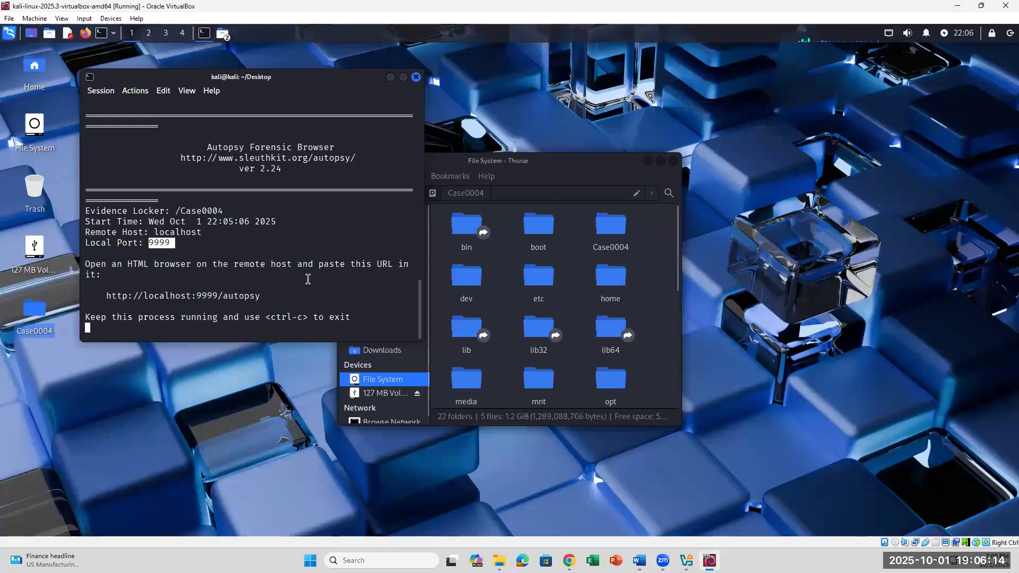
pyautogui.hotkey('ctrl', 'c')
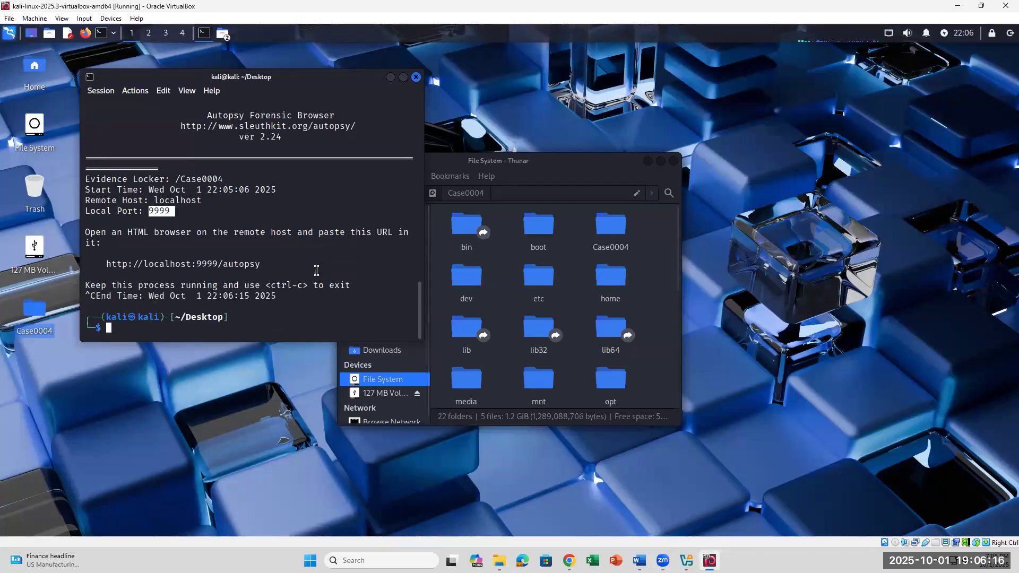
# - Rerun sudo autopsy -d /Case0004 to restart Autopsy on port 9999
pyautogui.press('Up')
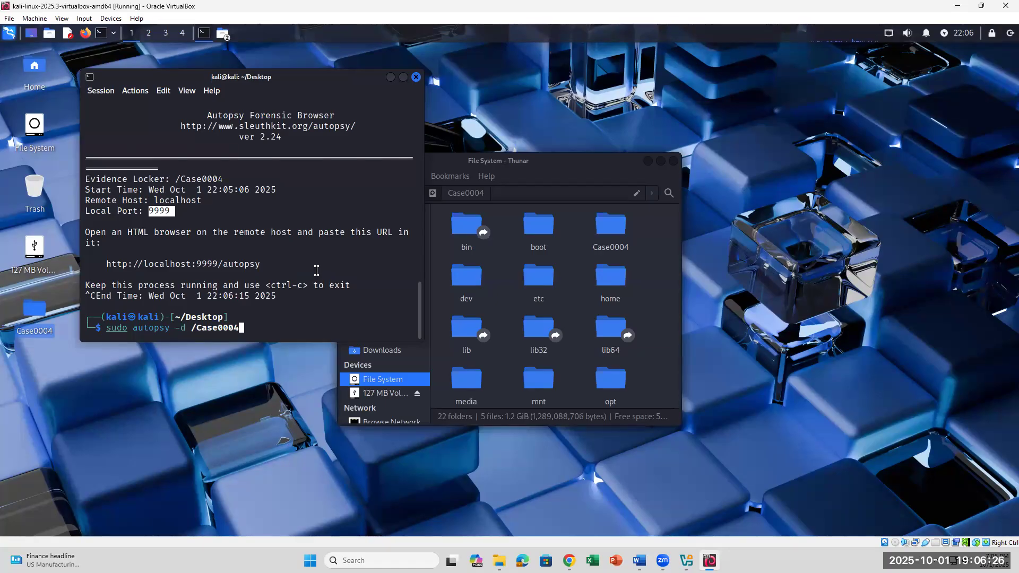
pyautogui.press('Return')
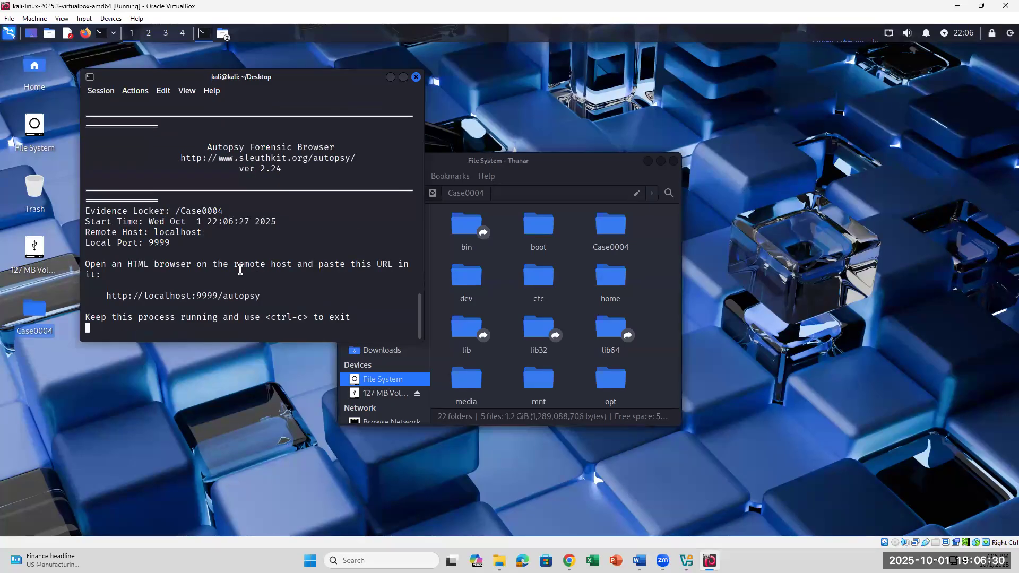
pyautogui.moveTo(183, 245); pyautogui.dragTo(134, 242)
pyautogui.moveTo(239, 236); pyautogui.dragTo(154, 234)
pyautogui.click(292, 233)
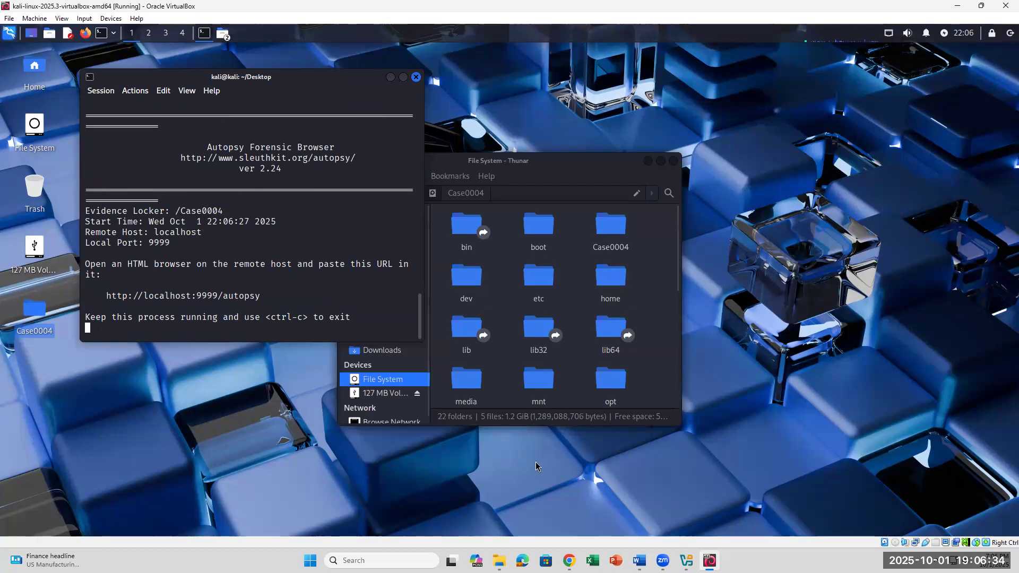
pyautogui.click(640, 560)
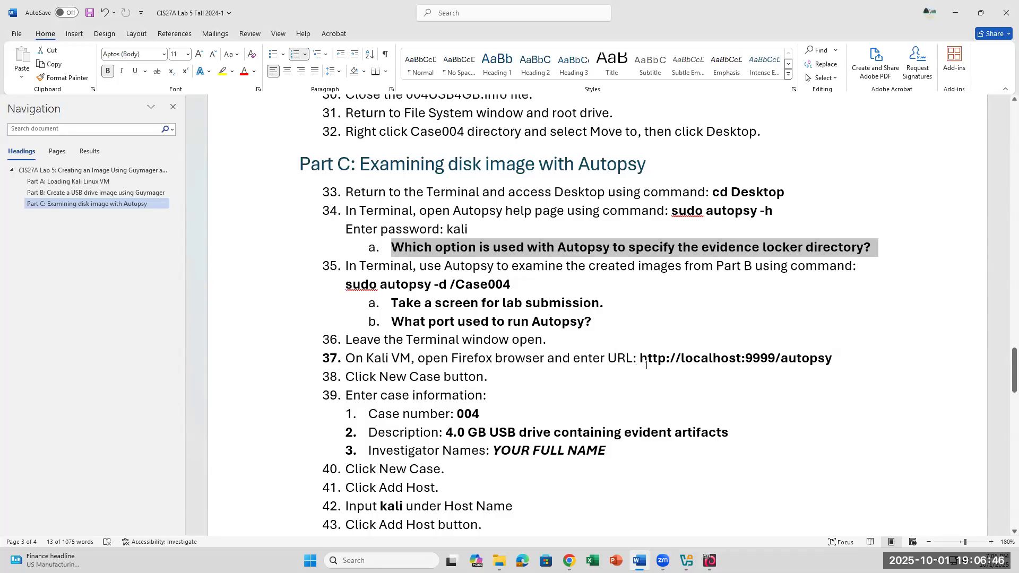
pyautogui.moveTo(641, 362); pyautogui.dragTo(847, 365)
pyautogui.rightClick(793, 358)
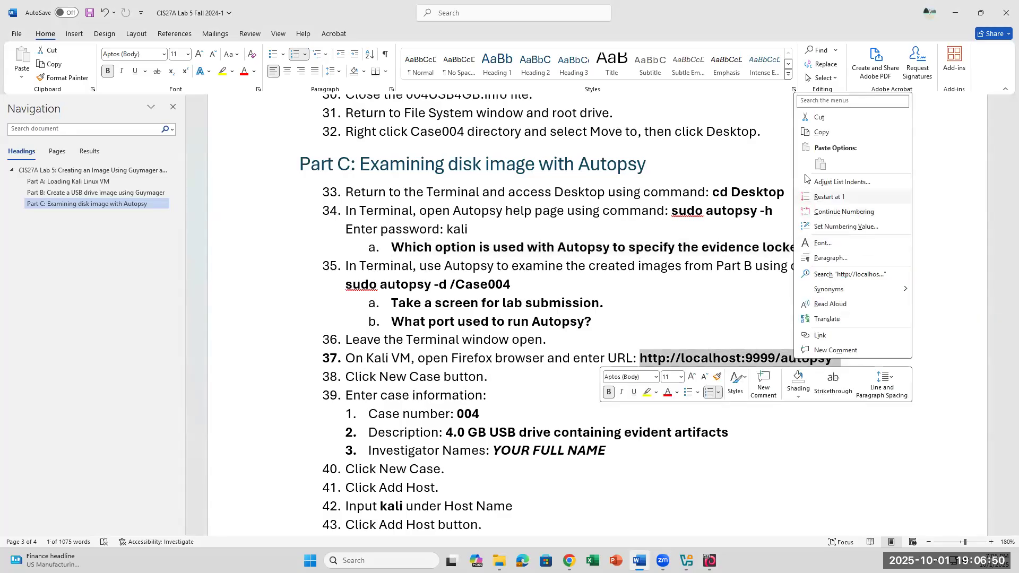
pyautogui.click(822, 133)
pyautogui.moveTo(710, 561)
pyautogui.click(686, 540)
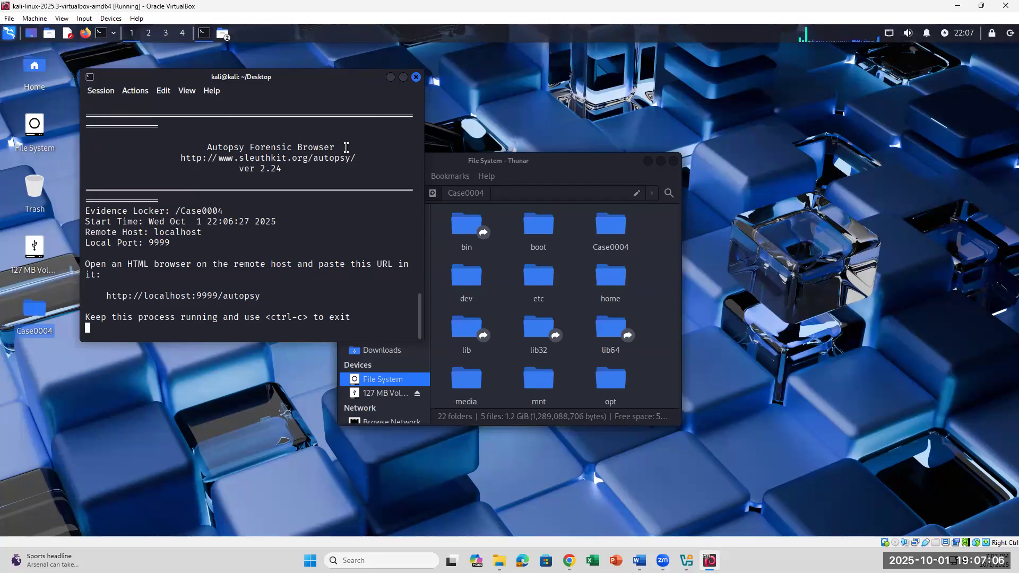
pyautogui.click(85, 33)
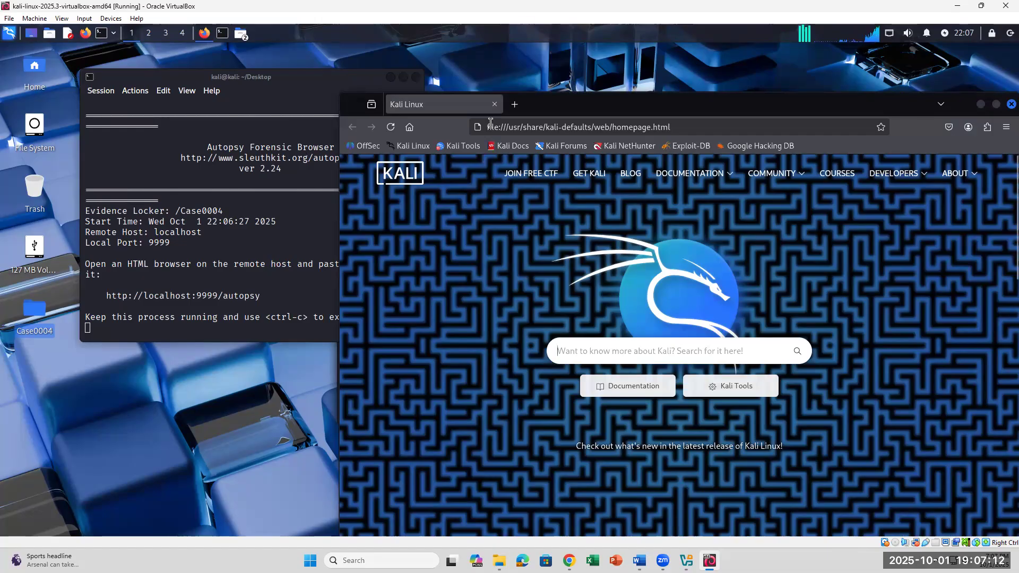
pyautogui.click(490, 127)
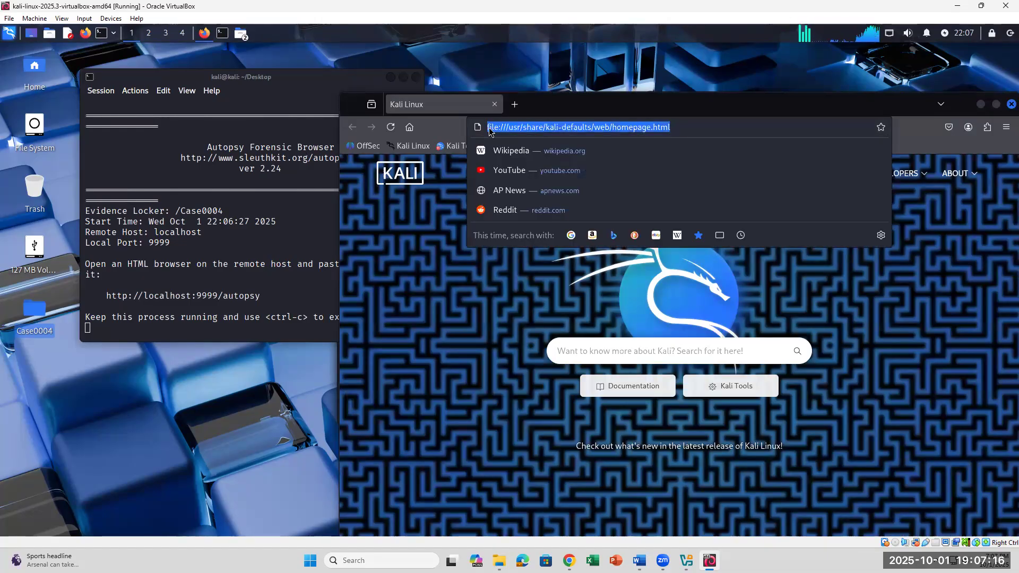
pyautogui.hotkey('ctrl', 'v')
pyautogui.press('Return')
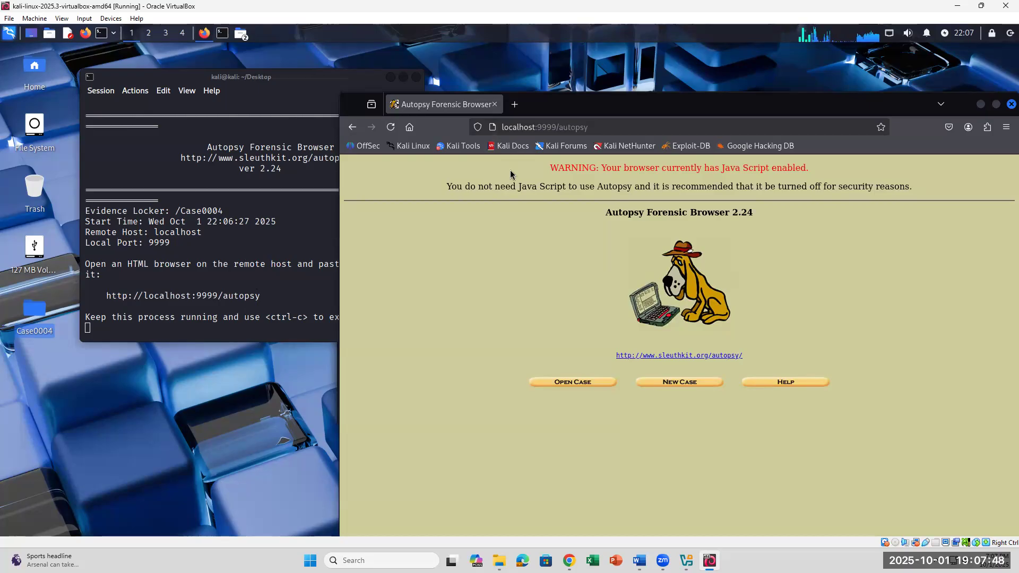
pyautogui.hotkey('alt', 'Tab')
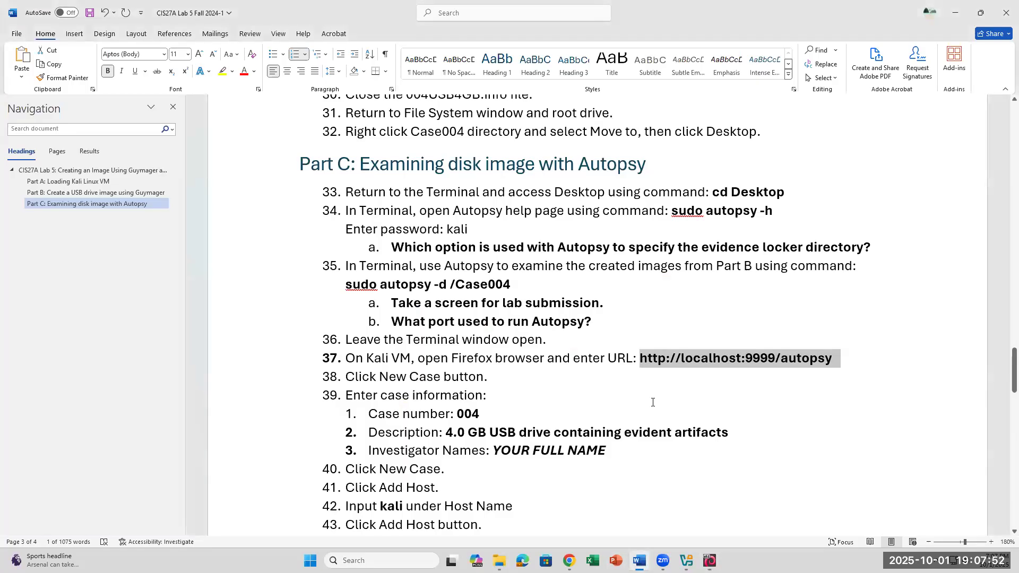
pyautogui.hotkey('alt', 'Tab')
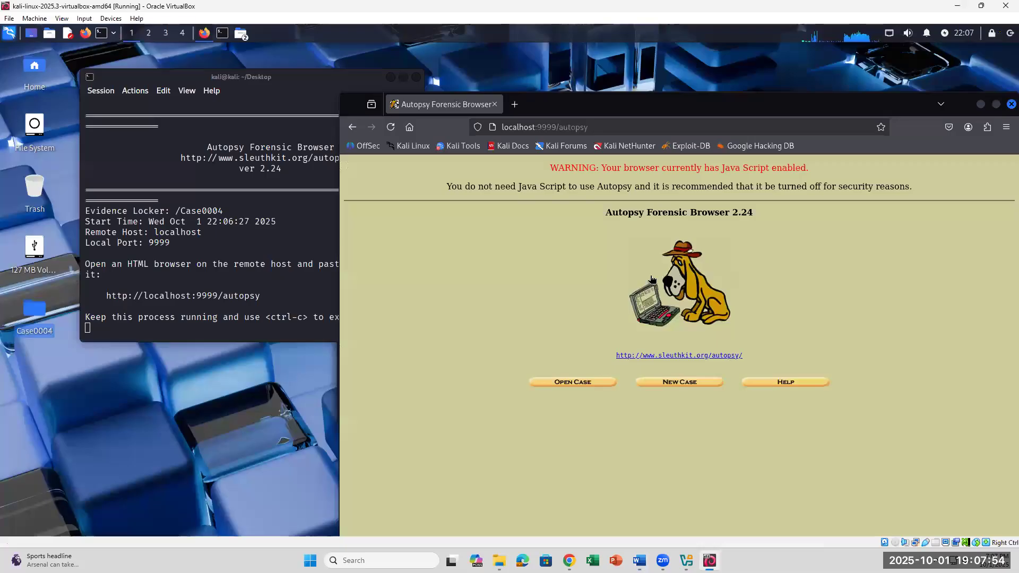
# - Start a new case named 004 with the description '128 MB USB Drive'
pyautogui.click(665, 383)
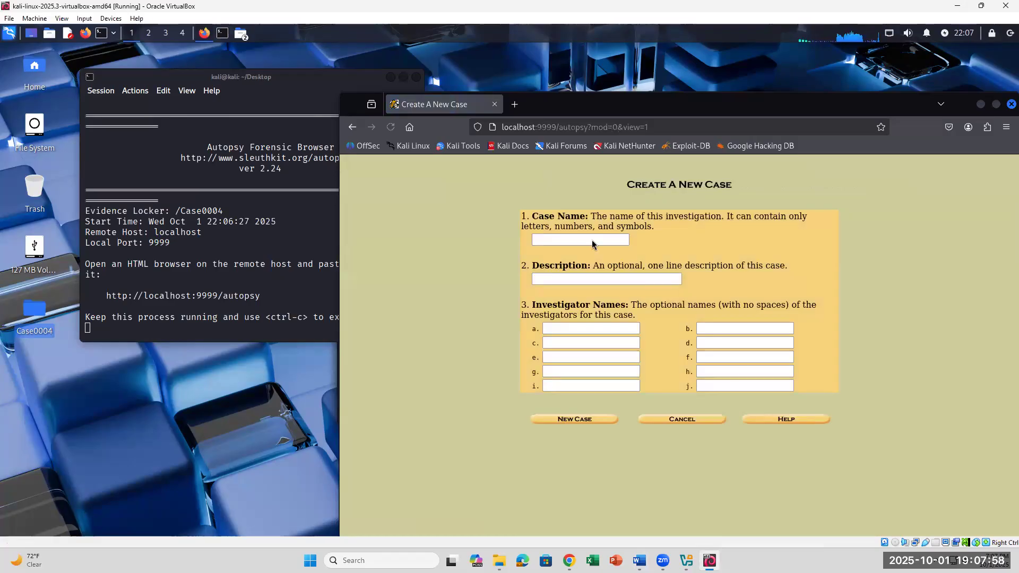
pyautogui.click(583, 242)
pyautogui.write('00')
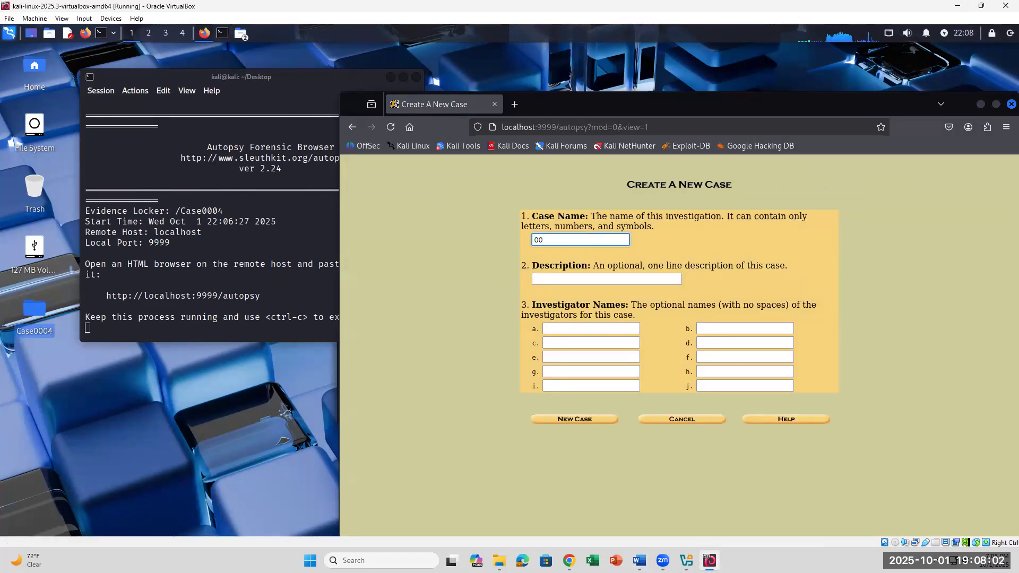
pyautogui.write('4')
pyautogui.click(542, 281)
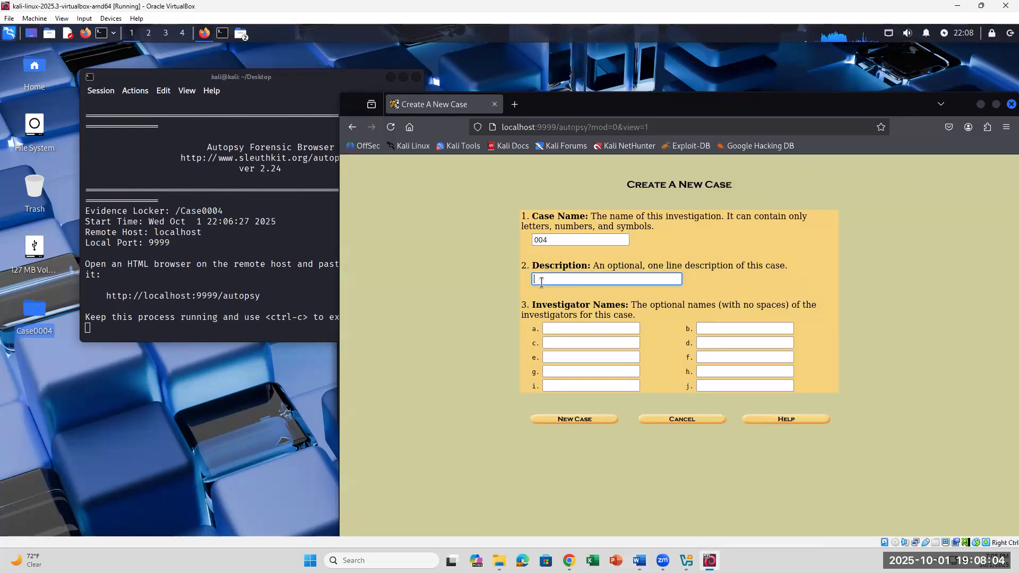
pyautogui.click(639, 561)
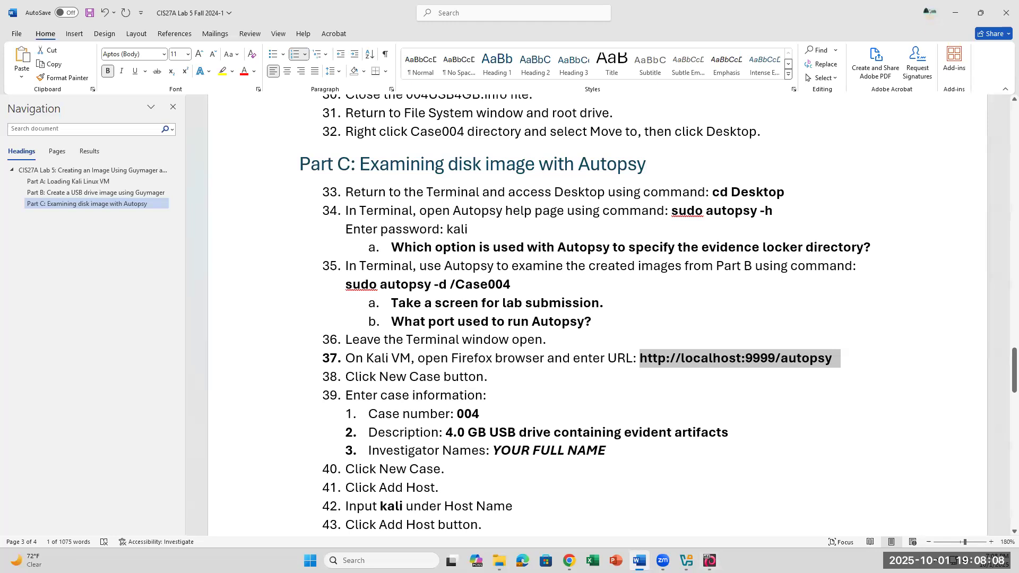
pyautogui.click(639, 561)
pyautogui.write('128 MB U')
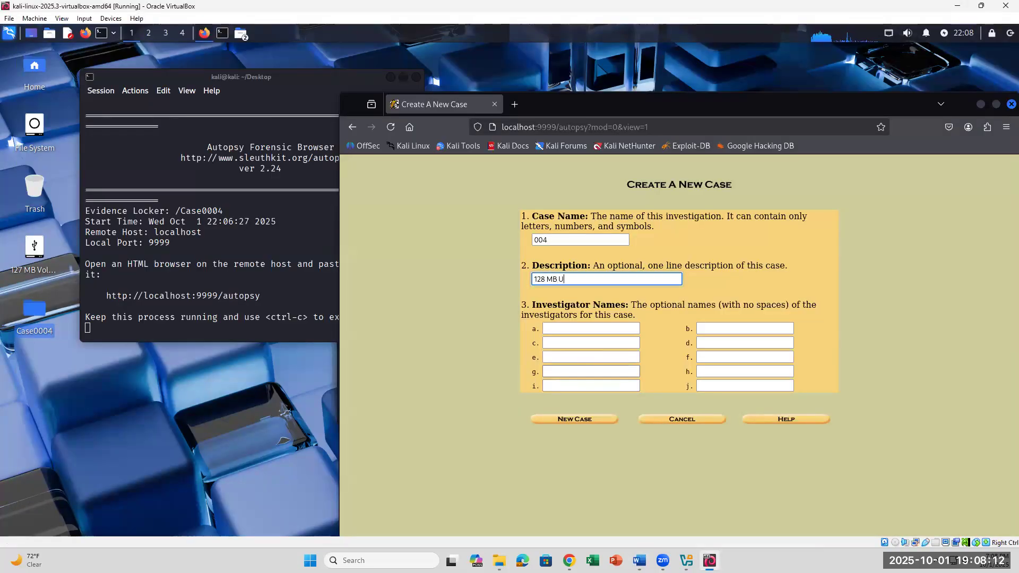
pyautogui.write('SB Drive')
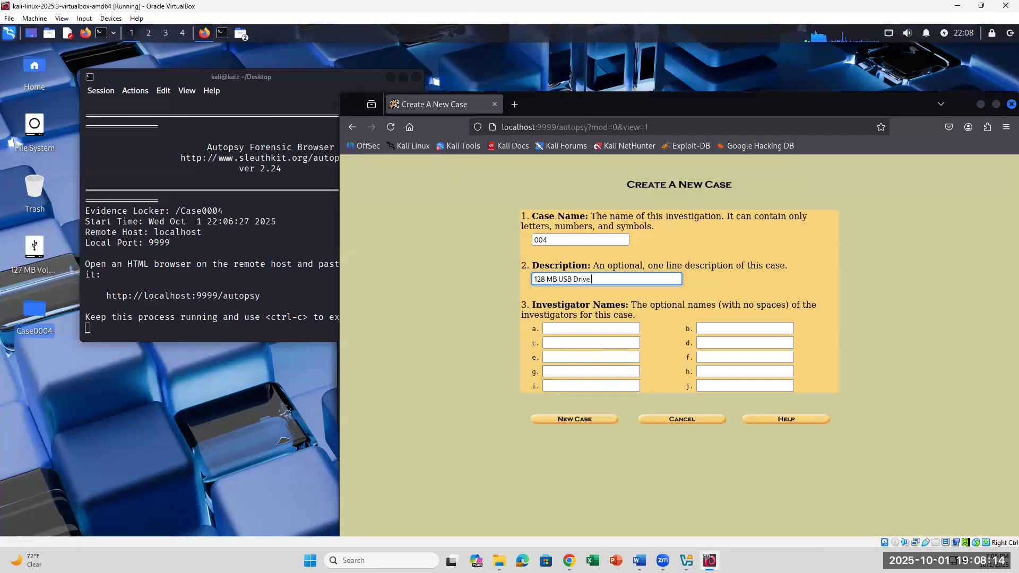
pyautogui.click(639, 561)
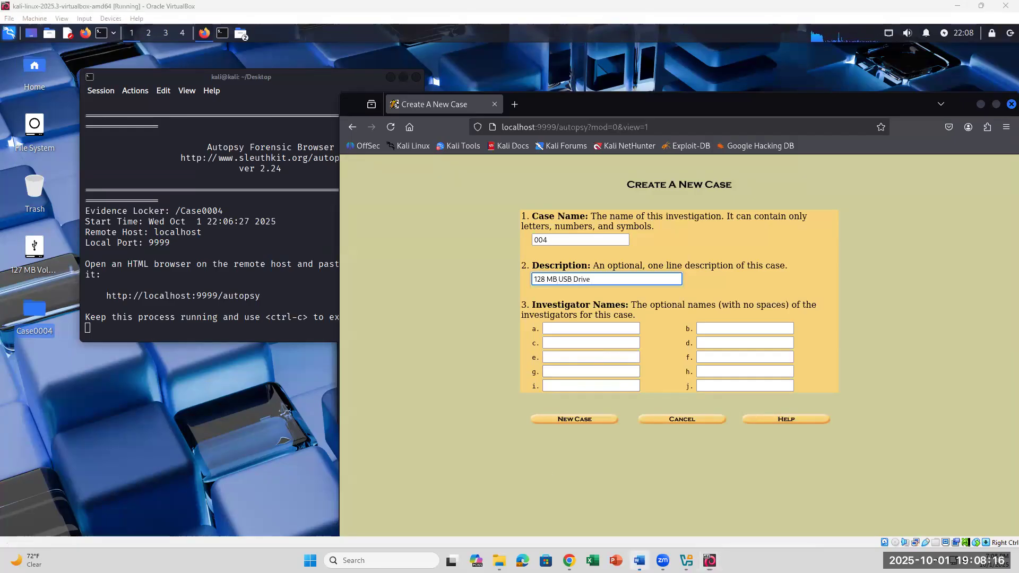
pyautogui.click(640, 562)
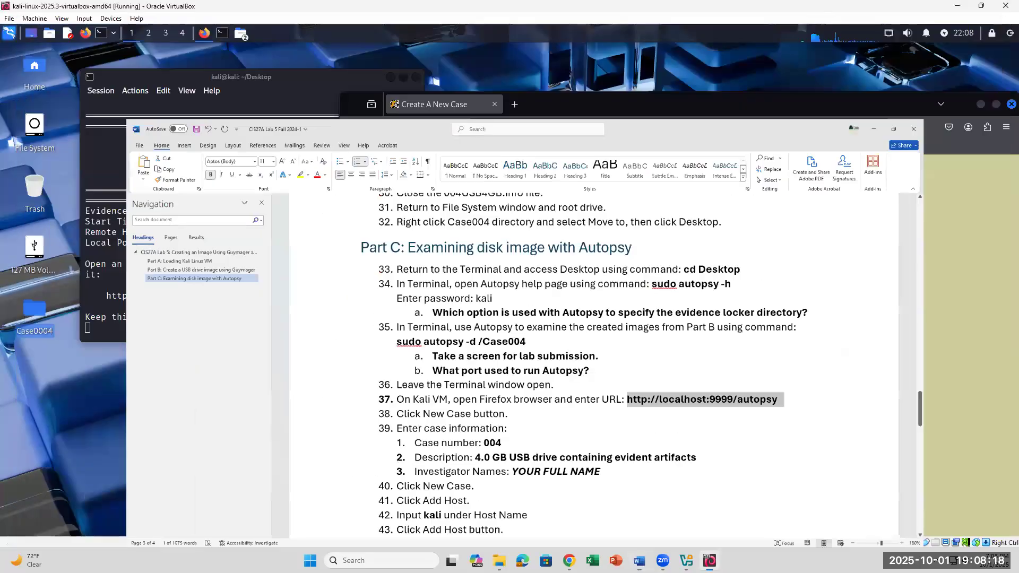
pyautogui.write('c')
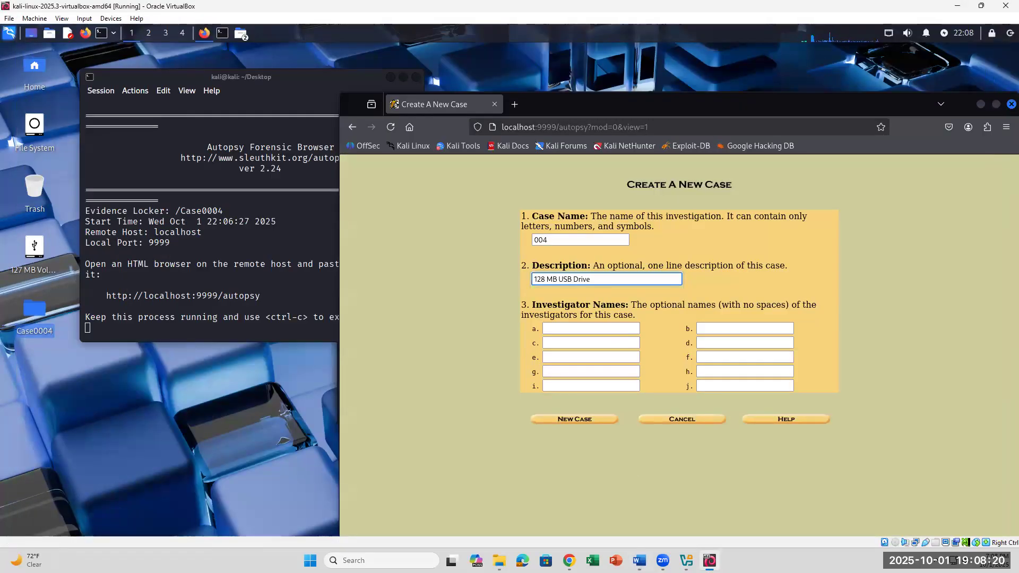
pyautogui.write('ontaining evid')
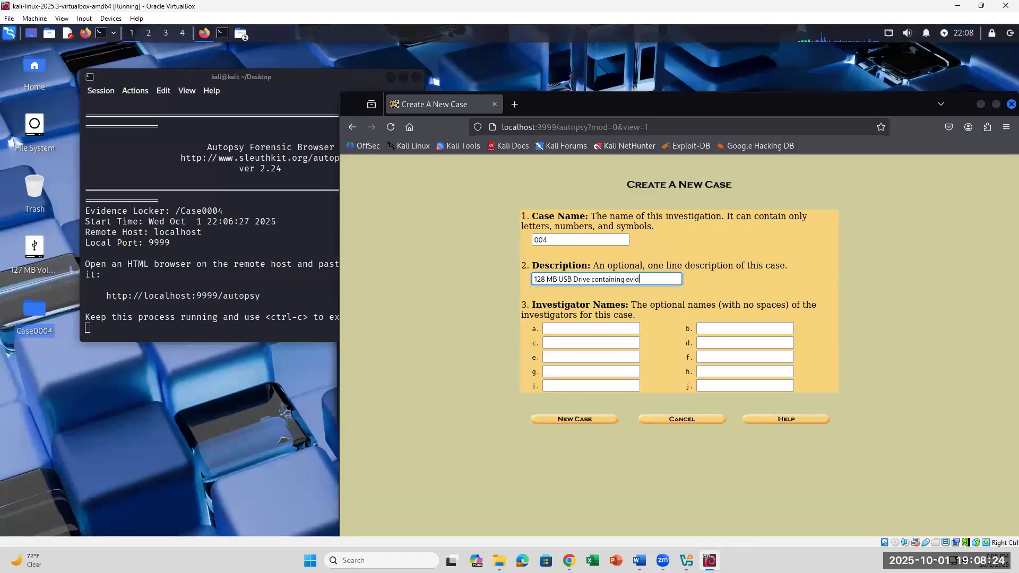
pyautogui.press('BackSpace')
pyautogui.press('BackSpace')
pyautogui.press('BackSpace')
pyautogui.press('BackSpace')
pyautogui.write('arti')
pyautogui.press('BackSpace')
pyautogui.press('BackSpace')
pyautogui.press('BackSpace')
pyautogui.press('BackSpace')
pyautogui.press('BackSpace')
pyautogui.press('BackSpace')
pyautogui.press('BackSpace')
pyautogui.press('BackSpace')
pyautogui.press('BackSpace')
pyautogui.press('BackSpace')
pyautogui.press('BackSpace')
pyautogui.press('BackSpace')
pyautogui.press('BackSpace')
pyautogui.press('BackSpace')
pyautogui.press('BackSpace')
# - Enter the investigator's initials, create case 004, and find the Add Host step in the instructions
pyautogui.click(573, 331)
pyautogui.write('KN')
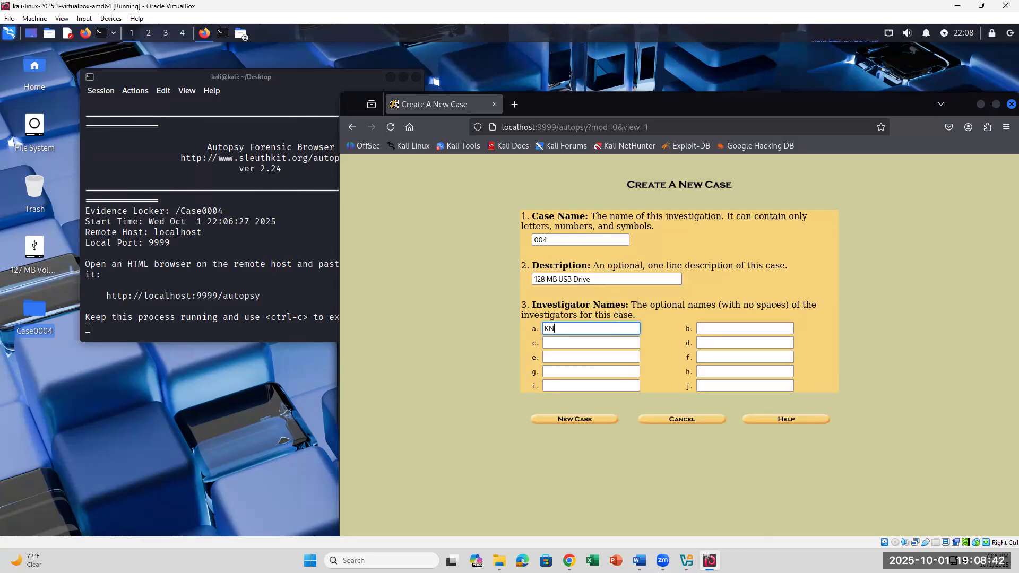
pyautogui.click(639, 561)
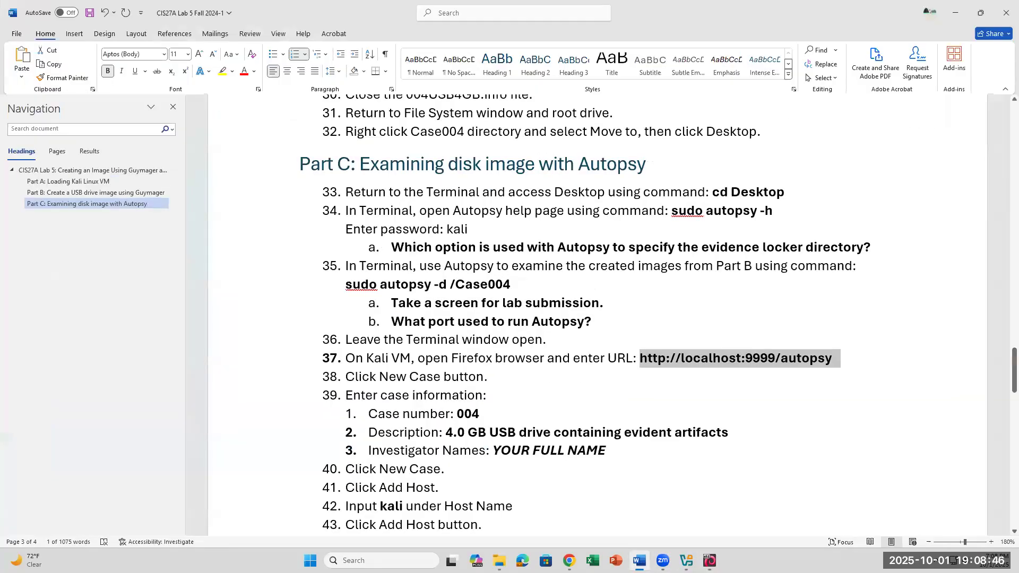
pyautogui.hotkey('alt', 'Tab')
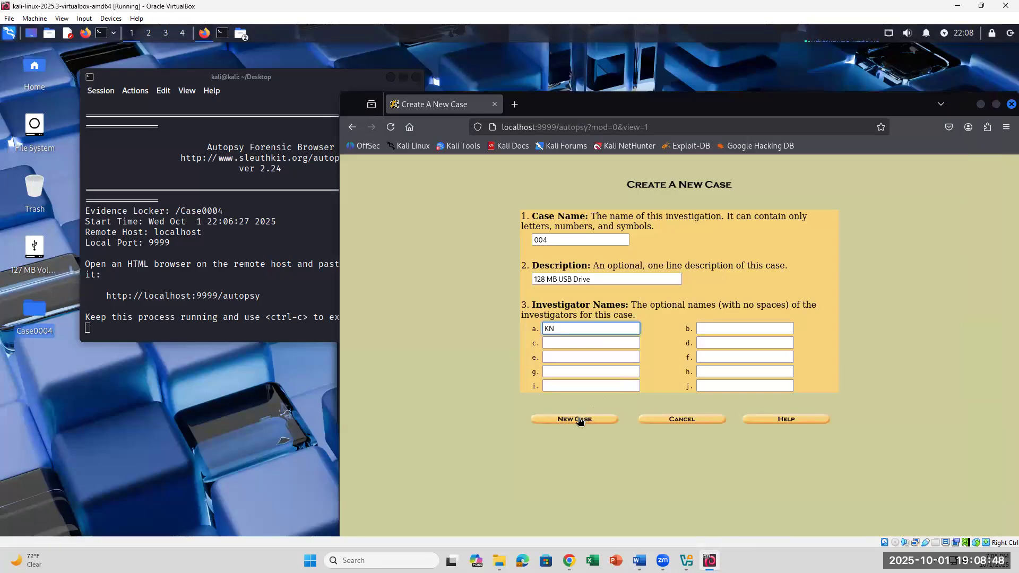
pyautogui.click(579, 420)
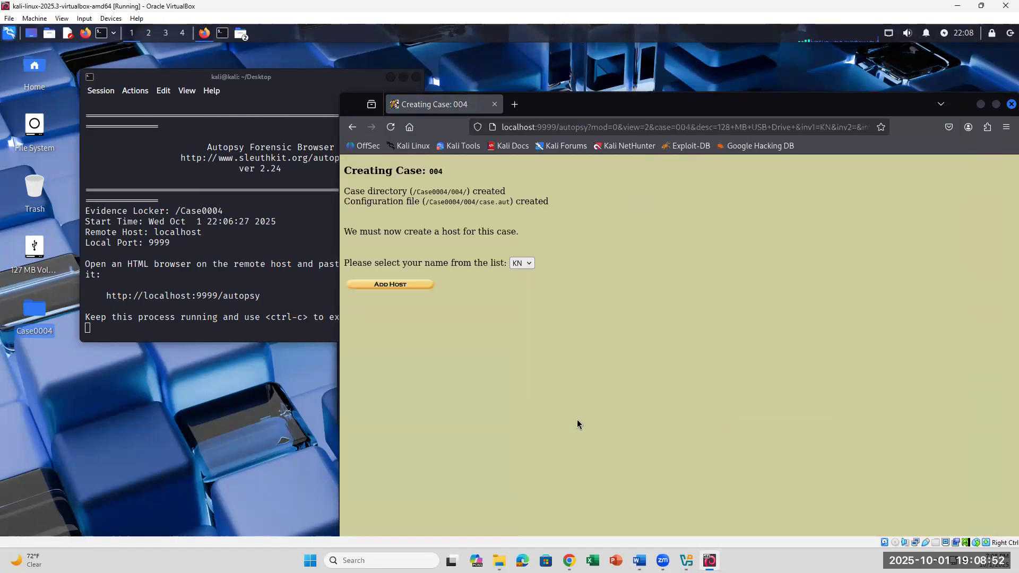
pyautogui.click(639, 561)
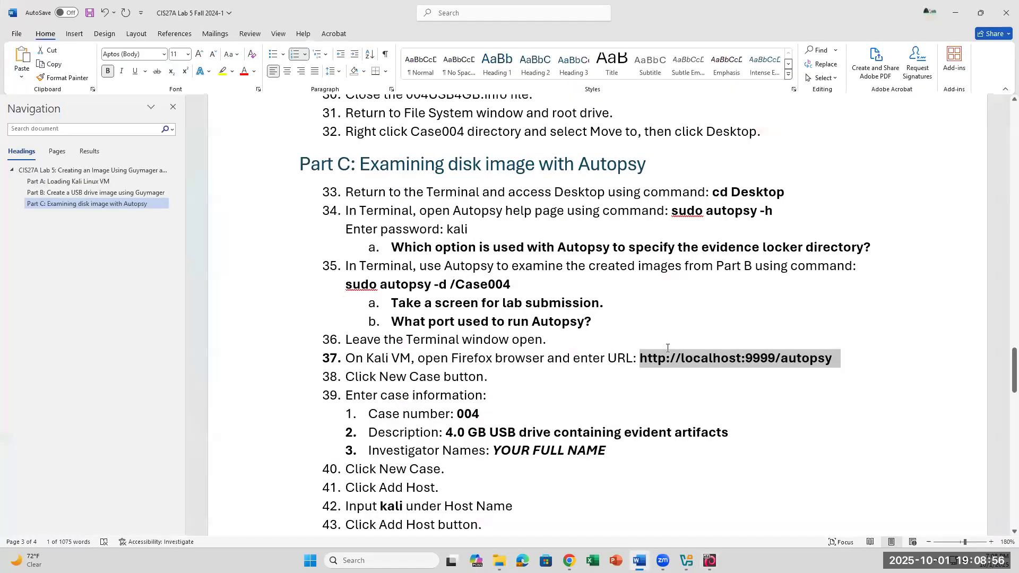
pyautogui.scroll(-3, 668, 349)
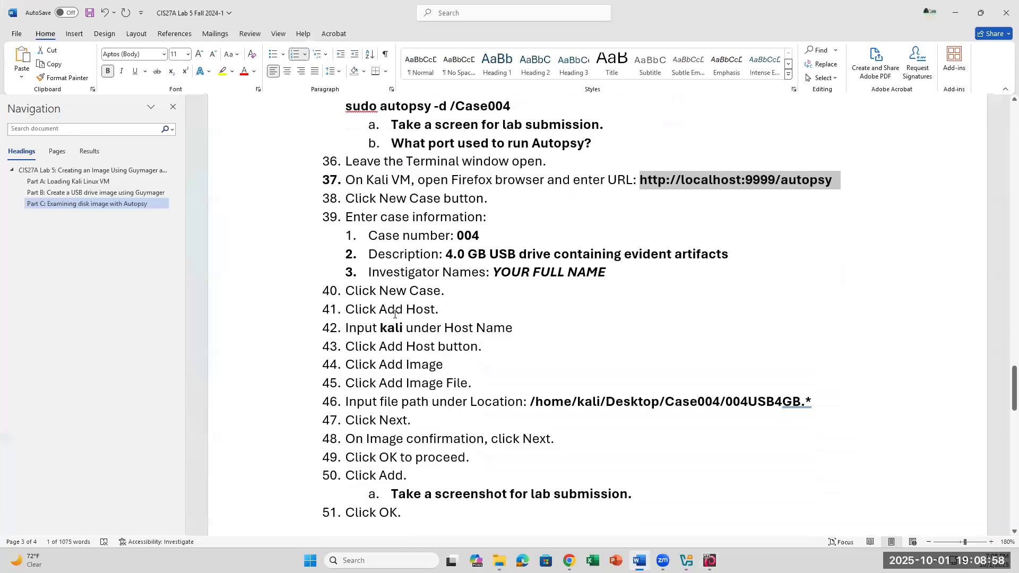
pyautogui.moveTo(380, 309); pyautogui.dragTo(450, 312)
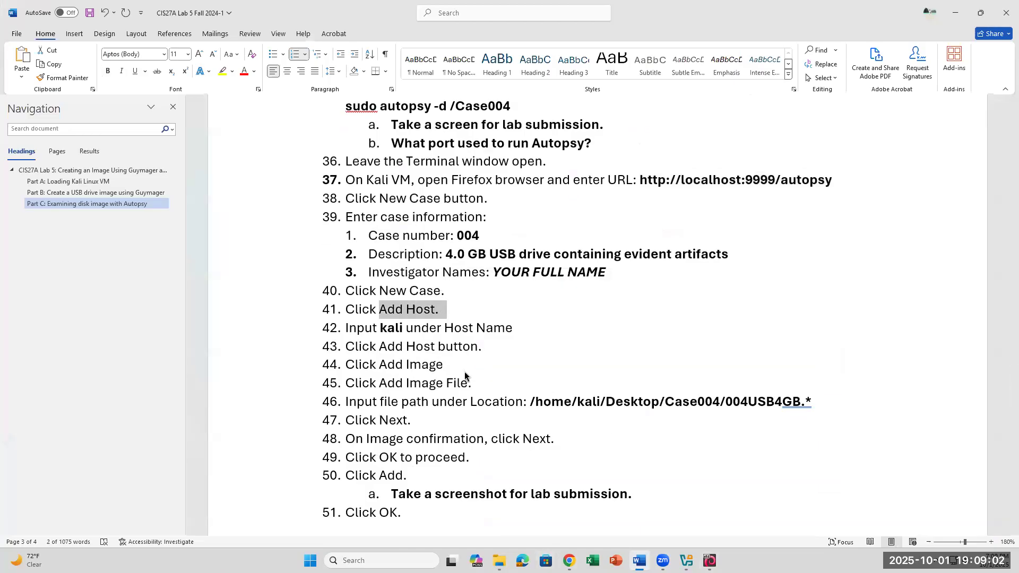
# - Add a host named kali to case 004, replacing the default host1 name
pyautogui.hotkey('alt', 'Tab')
pyautogui.click(414, 285)
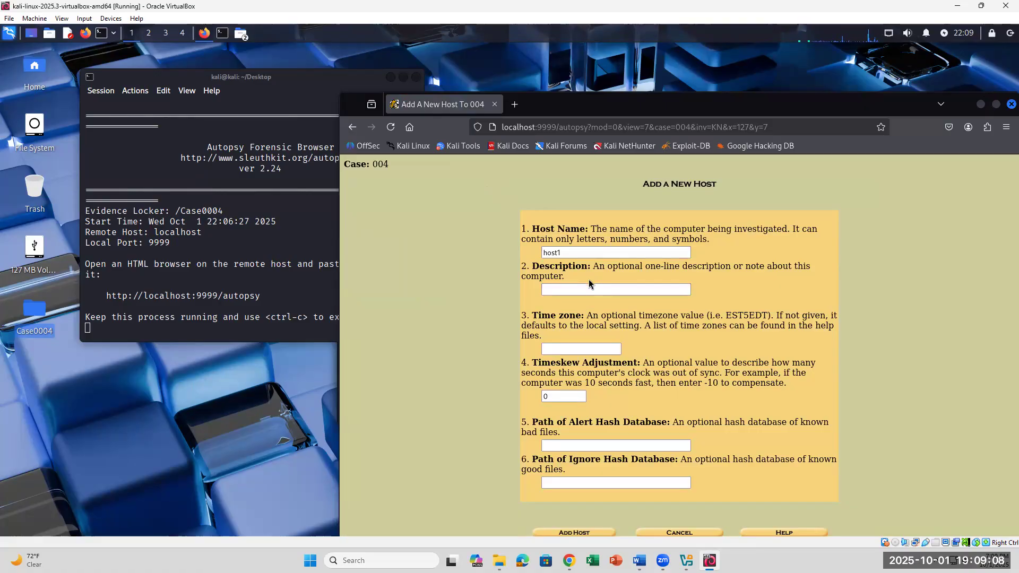
pyautogui.moveTo(572, 252); pyautogui.dragTo(540, 249)
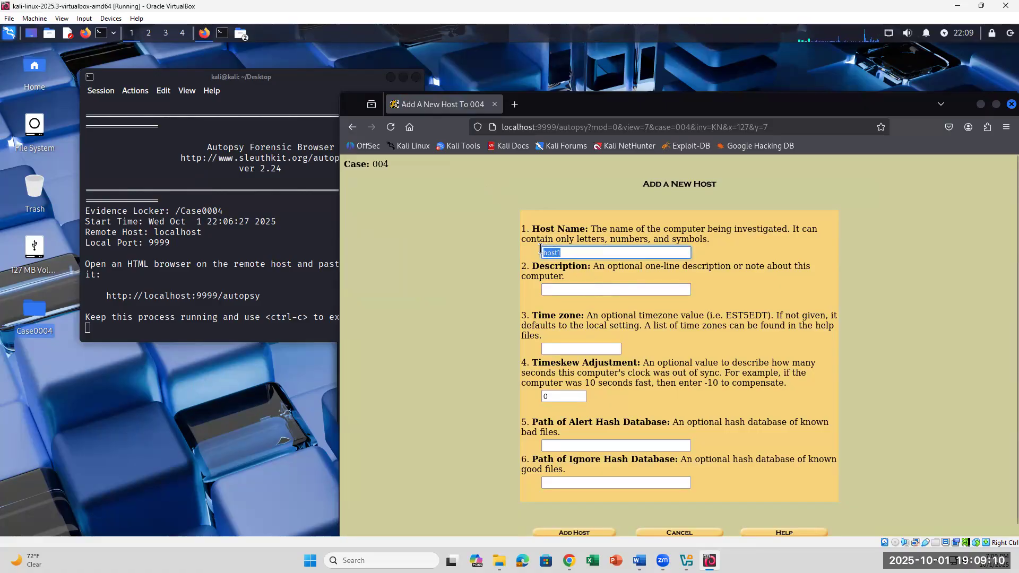
pyautogui.write('kali')
pyautogui.click(640, 560)
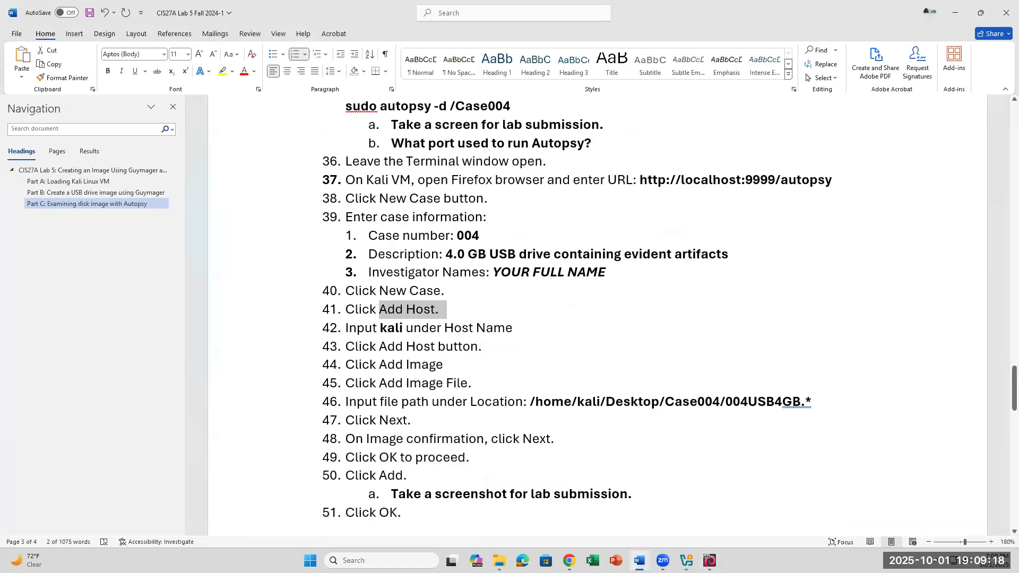
pyautogui.click(640, 561)
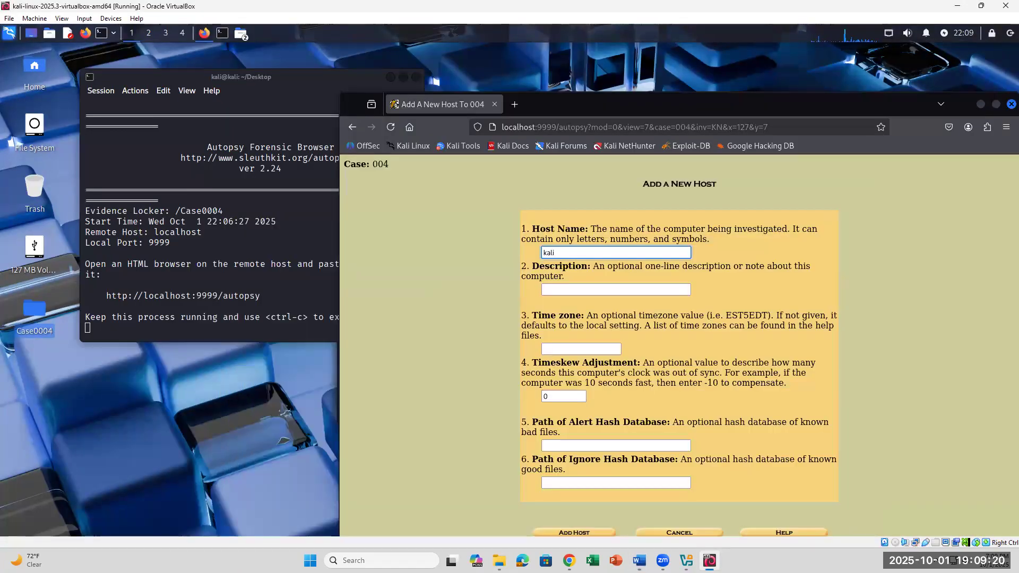
pyautogui.click(640, 561)
pyautogui.click(640, 561)
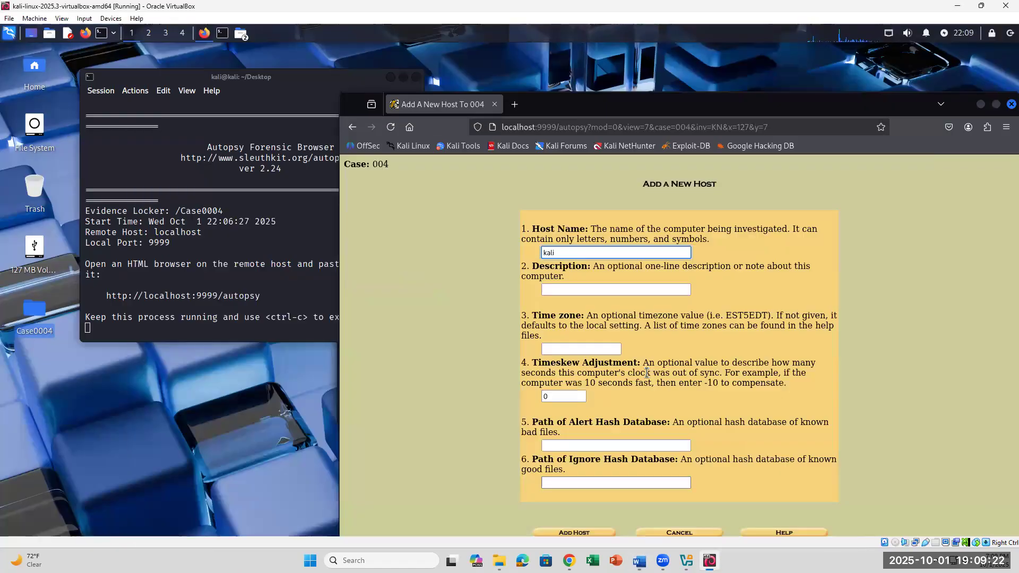
pyautogui.scroll(-2, 657, 412)
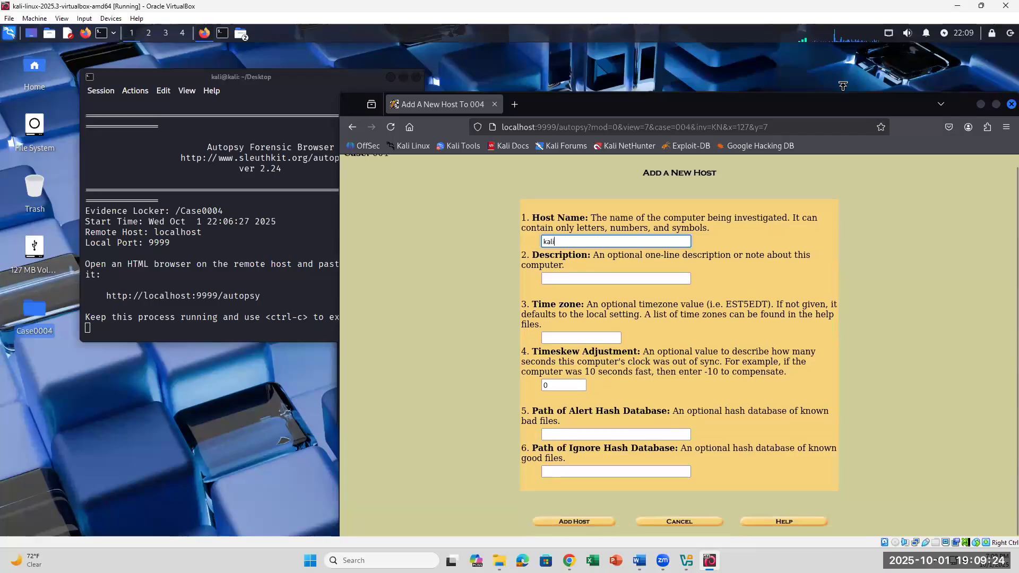
pyautogui.moveTo(815, 110); pyautogui.dragTo(766, 60)
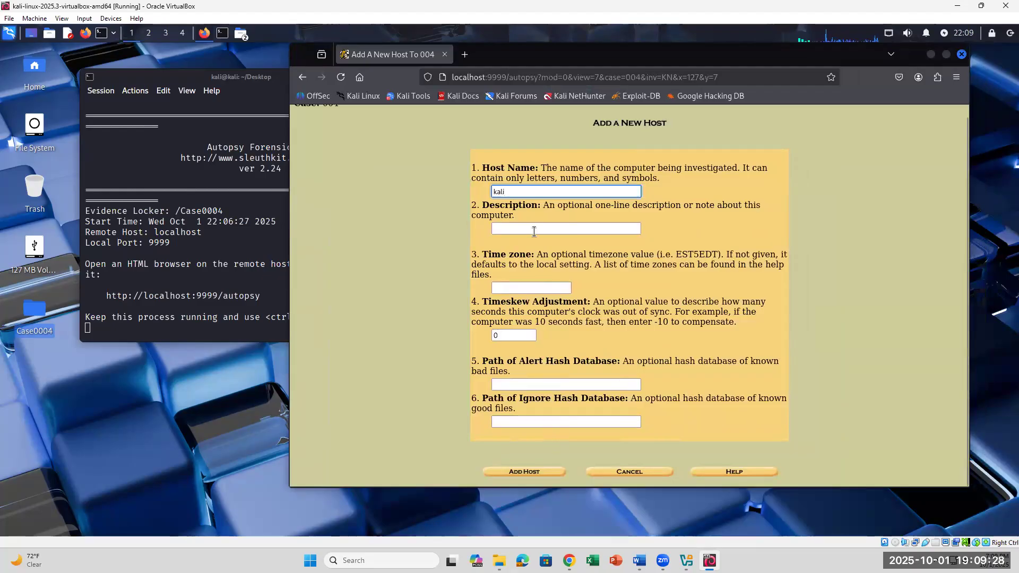
pyautogui.click(520, 288)
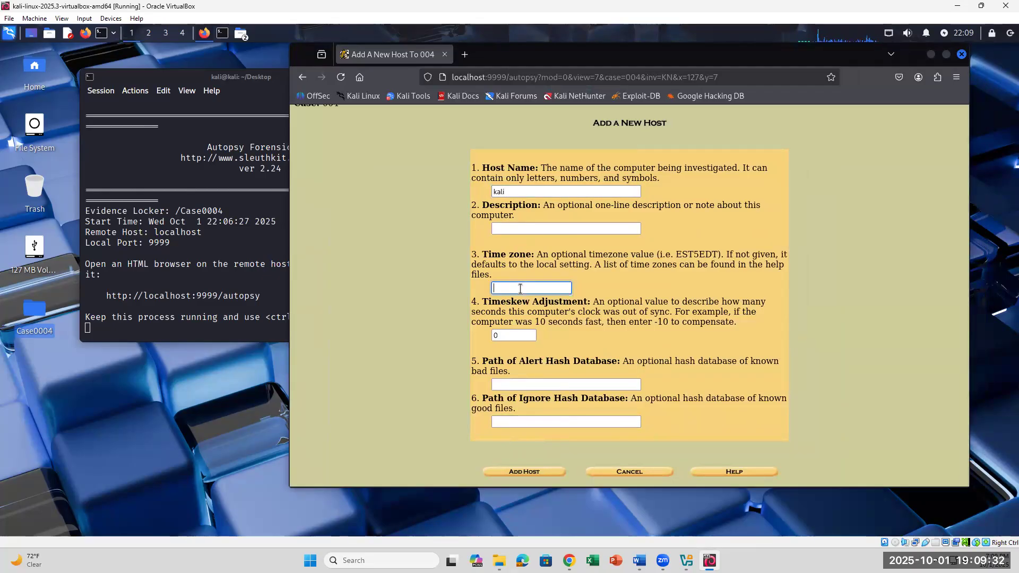
pyautogui.click(534, 474)
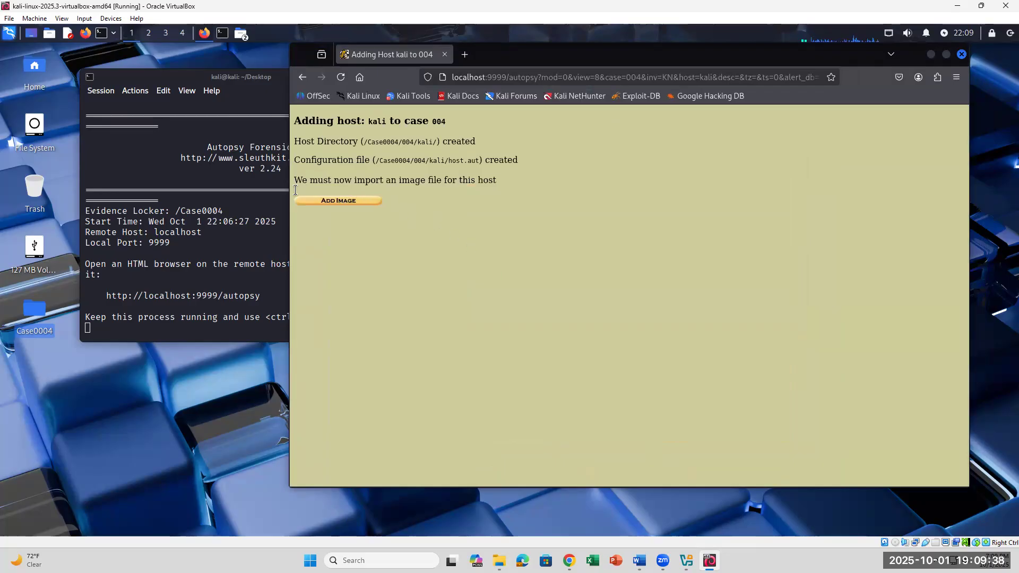
pyautogui.click(639, 560)
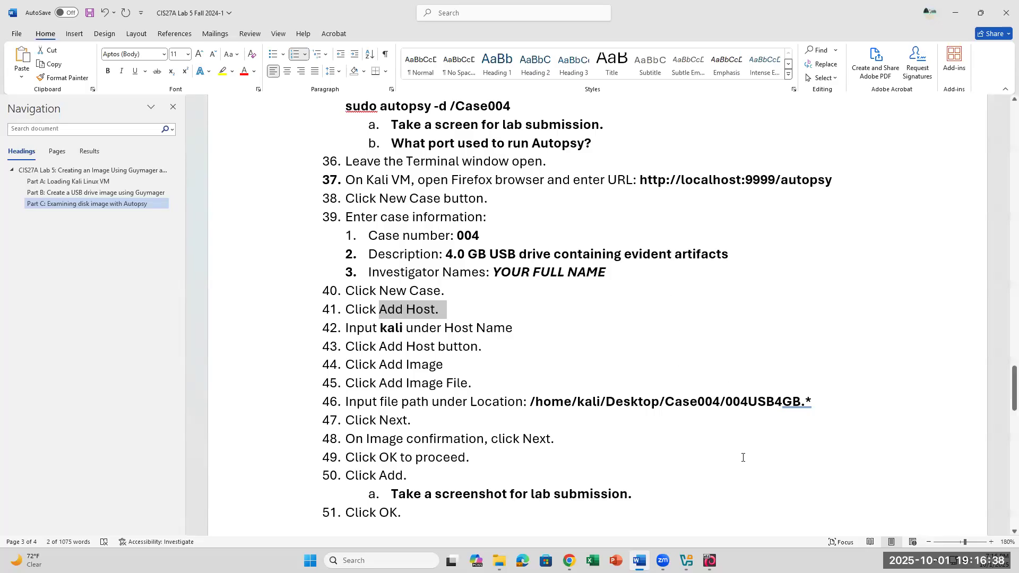
# - Unlock the Kali lock screen with the account password
pyautogui.click(710, 560)
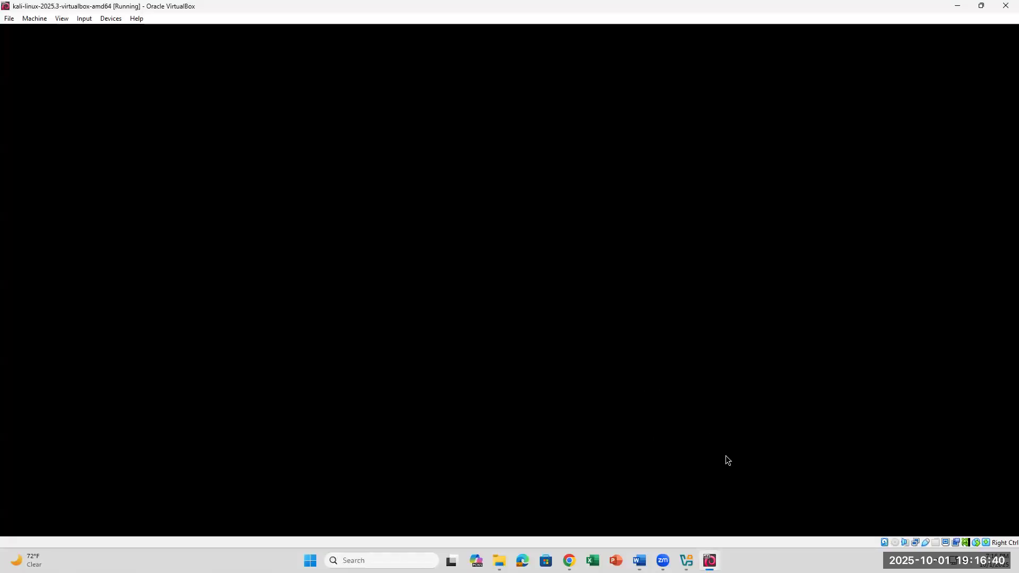
pyautogui.write('kali')
pyautogui.press('Return')
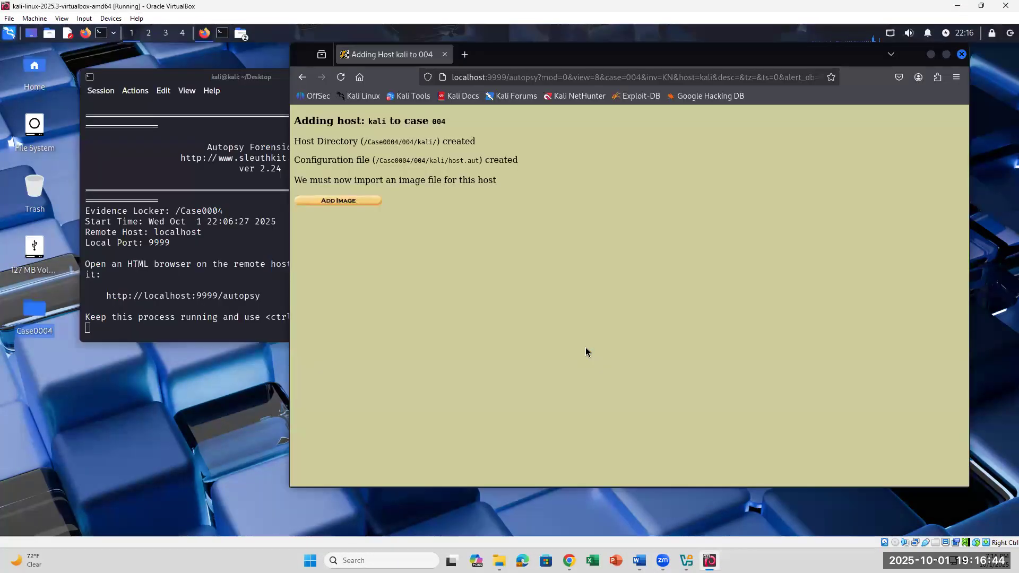
# - Open Add Image File for host kali, checking the step 46 image path in the lab document
pyautogui.click(353, 200)
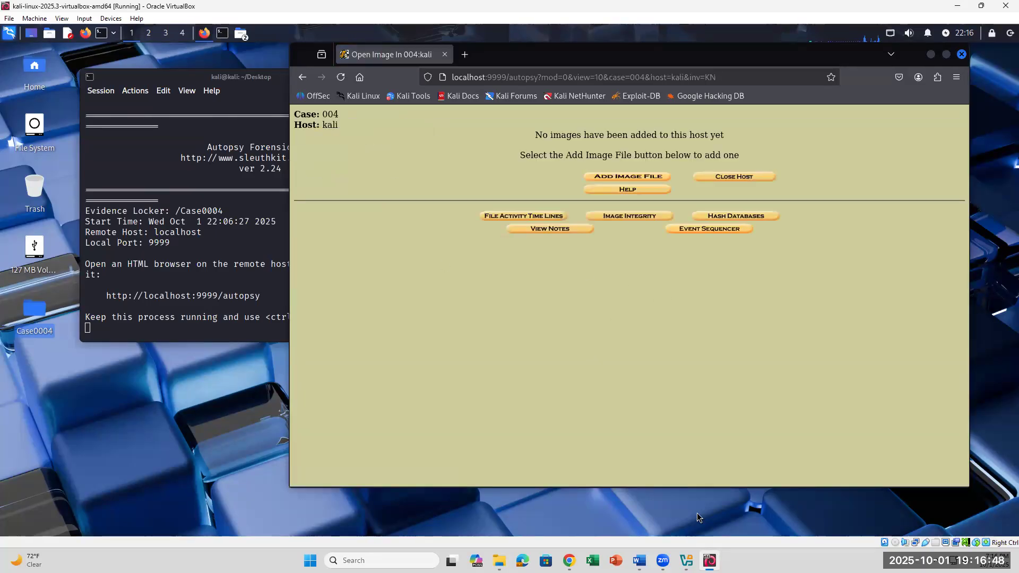
pyautogui.click(639, 560)
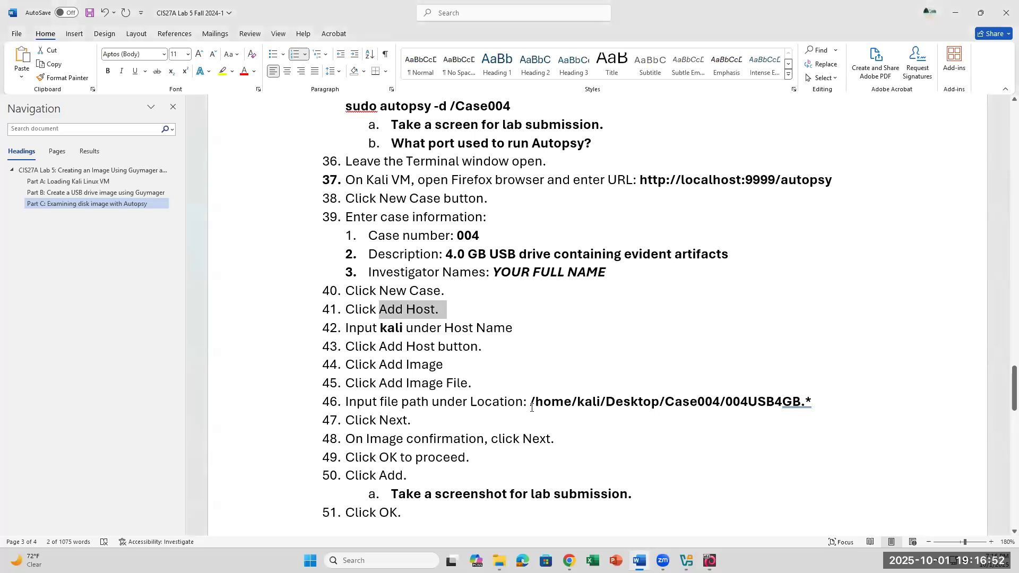
pyautogui.moveTo(562, 405); pyautogui.dragTo(800, 402)
pyautogui.click(709, 561)
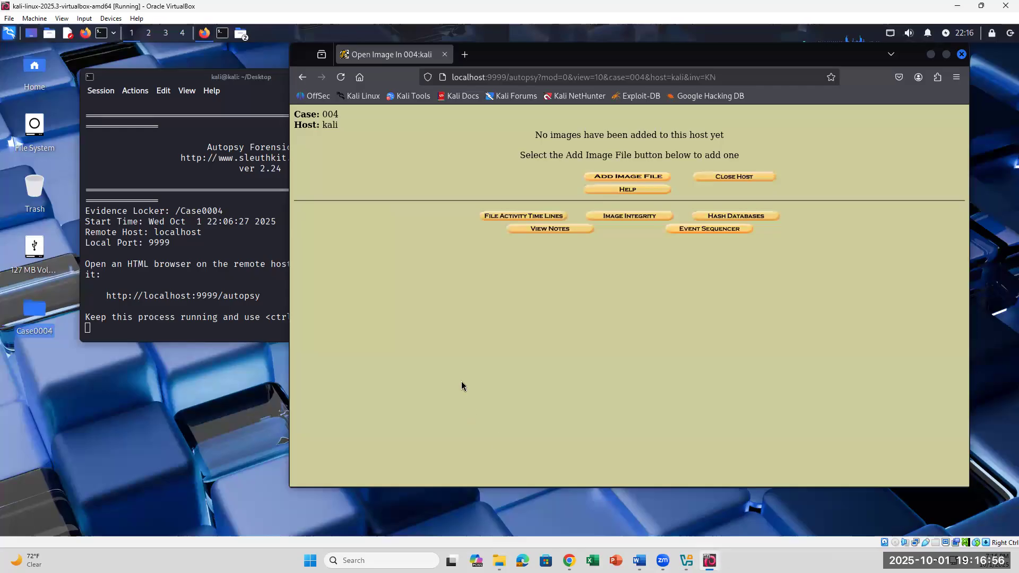
pyautogui.click(612, 180)
pyautogui.click(591, 222)
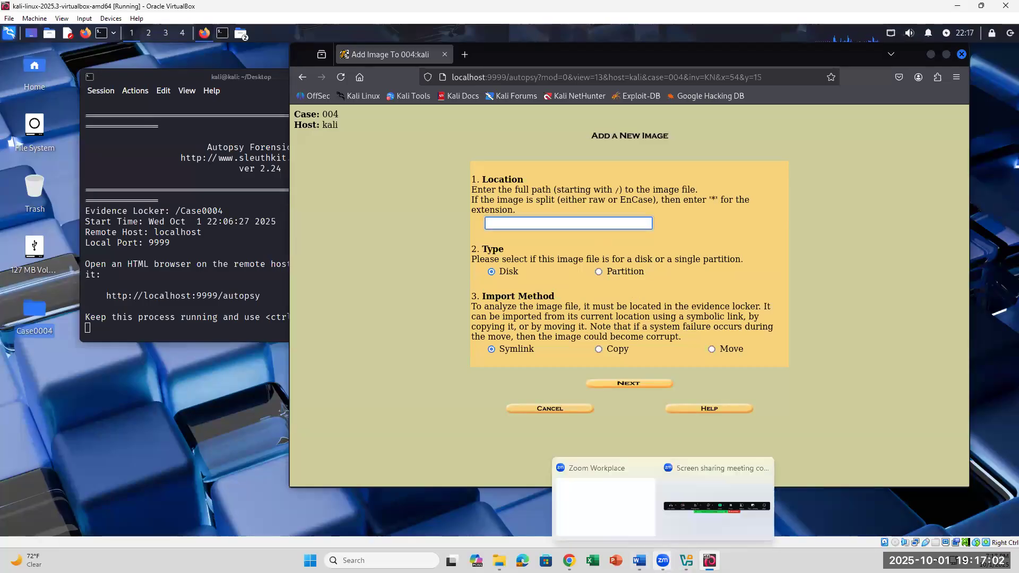
pyautogui.click(639, 560)
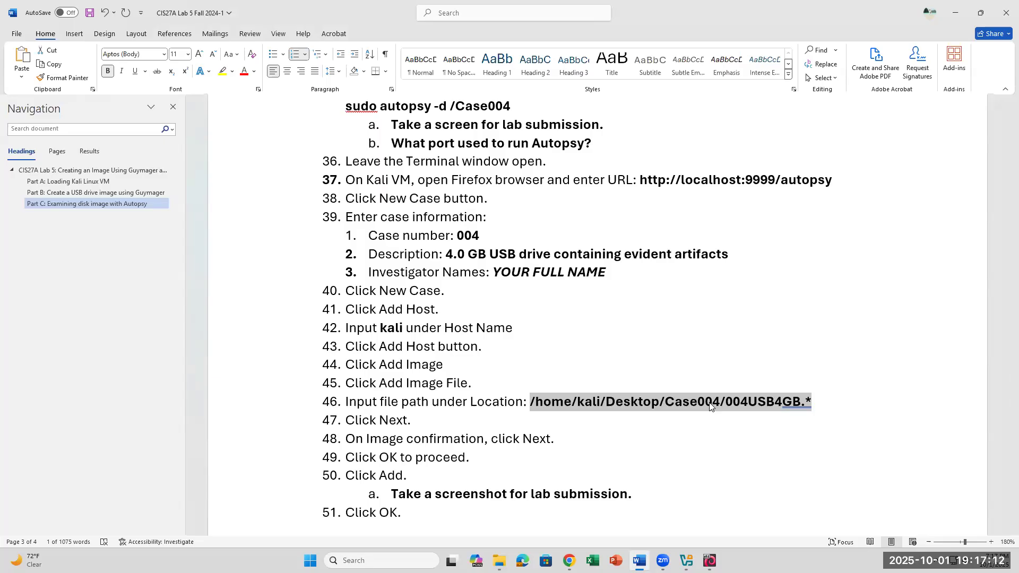
pyautogui.moveTo(665, 403); pyautogui.dragTo(790, 402)
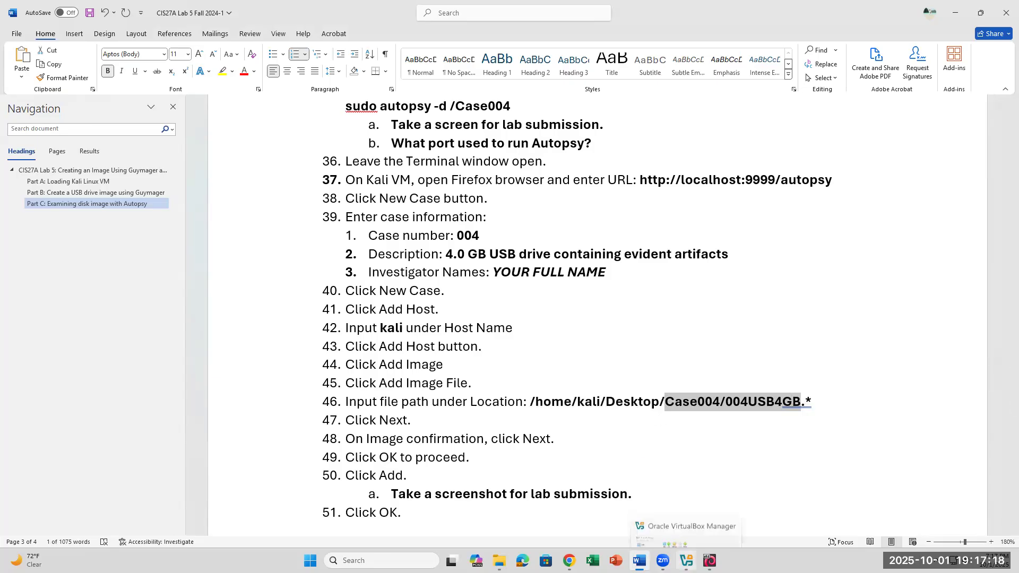
pyautogui.click(710, 561)
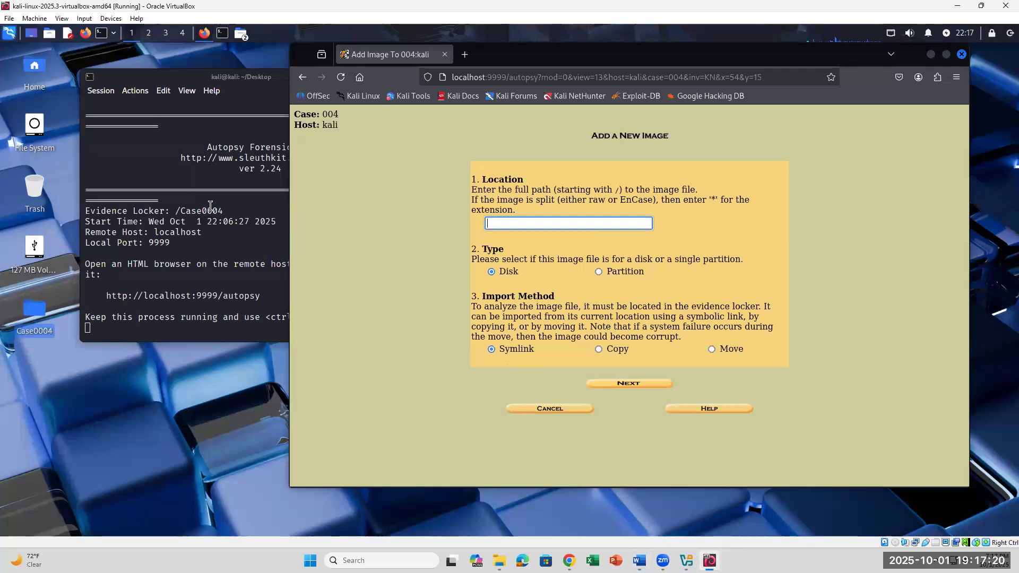
pyautogui.click(34, 315)
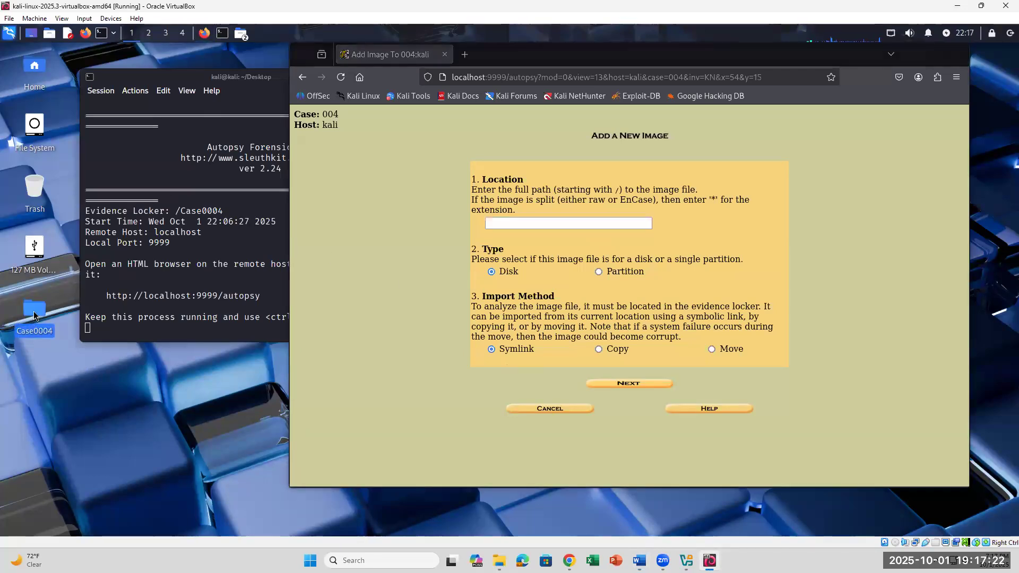
# - In Thunar, browse to the Case0004 folder on the Desktop
pyautogui.doubleClick(34, 126)
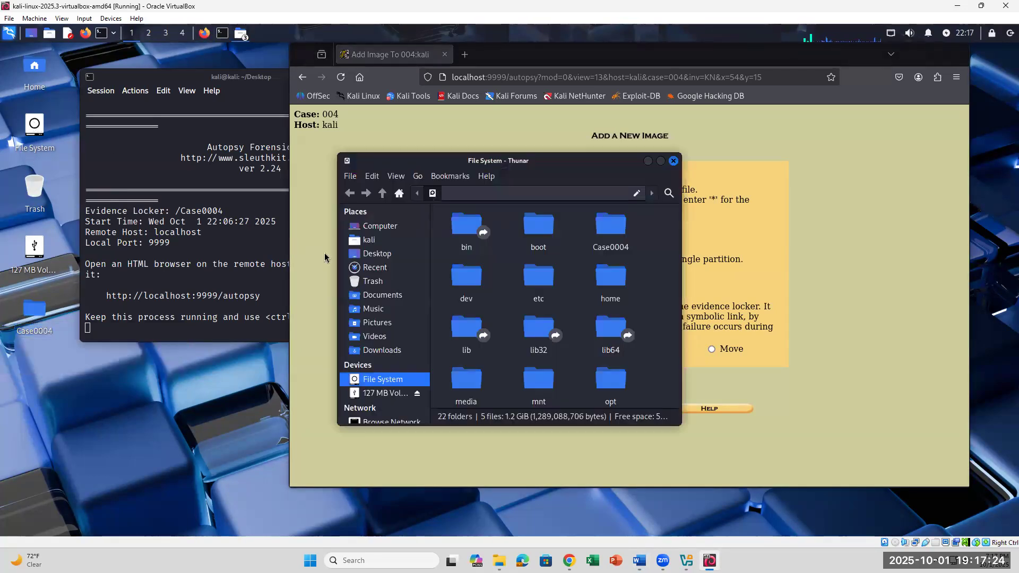
pyautogui.click(379, 254)
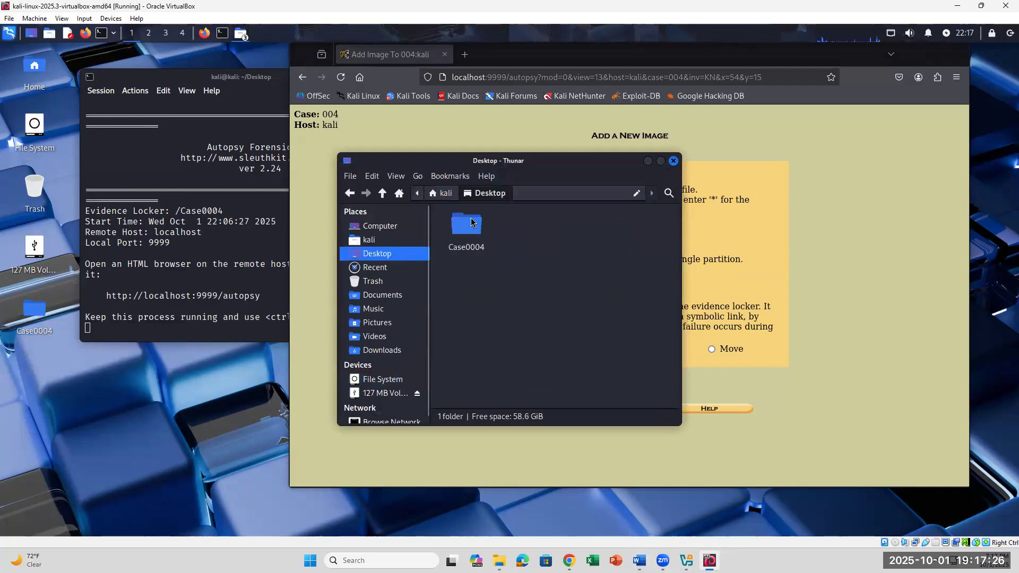
pyautogui.click(471, 222)
pyautogui.rightClick(472, 222)
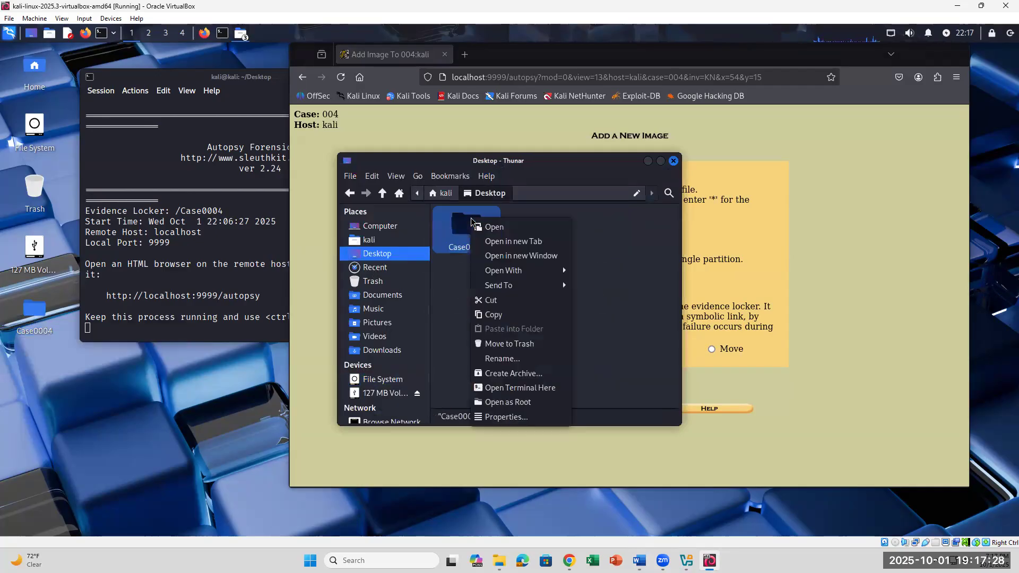
pyautogui.click(504, 417)
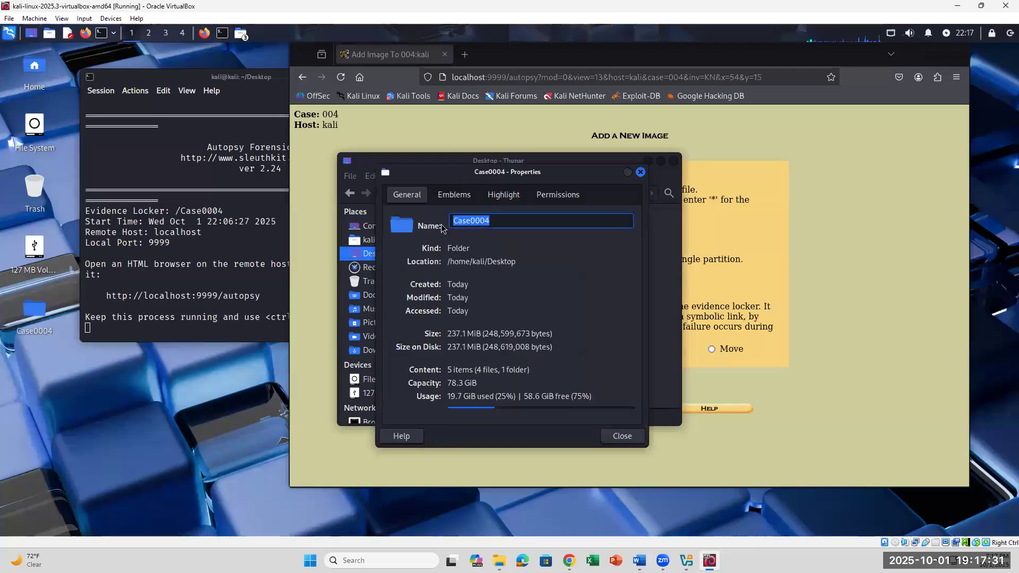
pyautogui.click(455, 195)
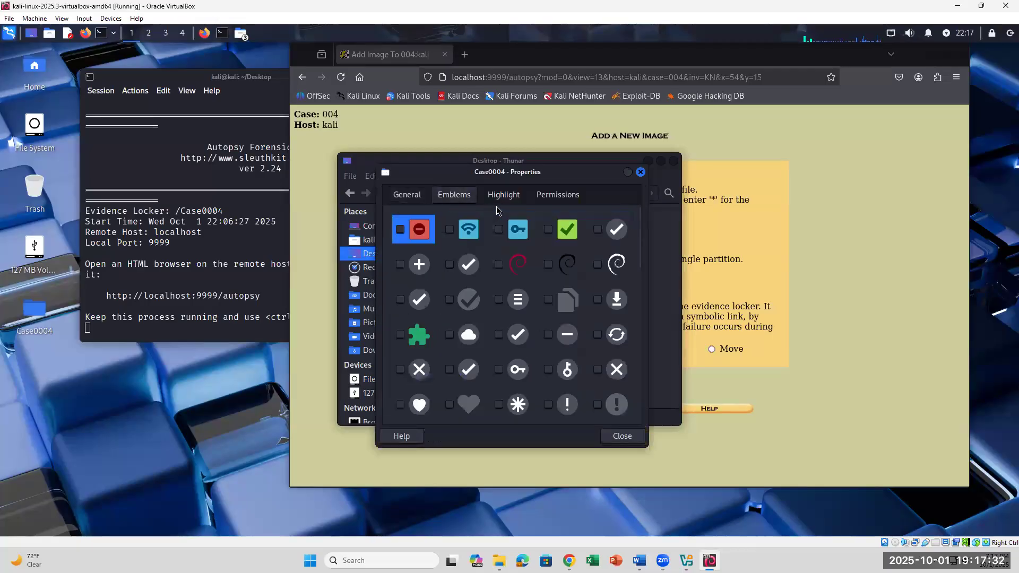
pyautogui.click(641, 172)
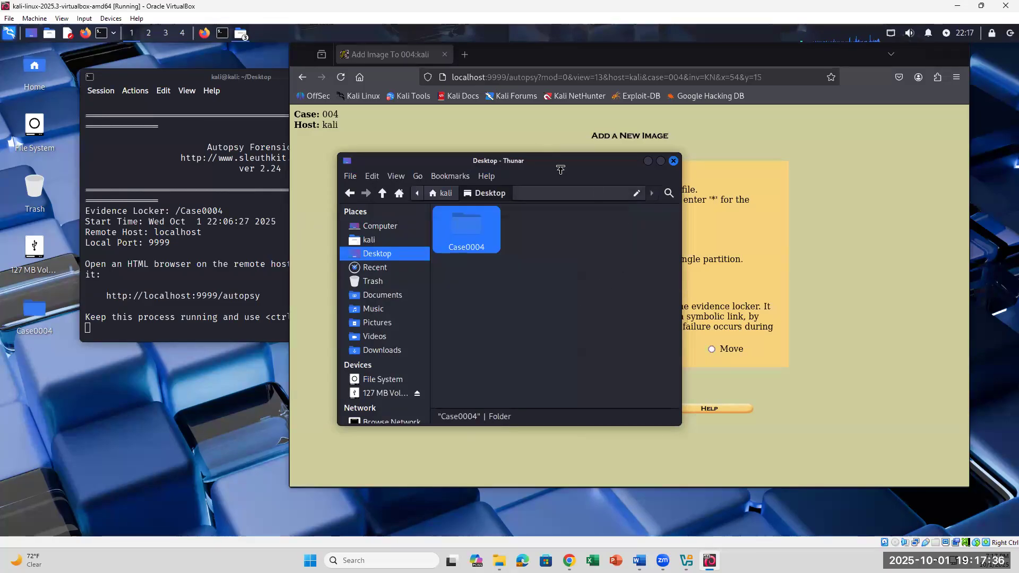
pyautogui.click(649, 195)
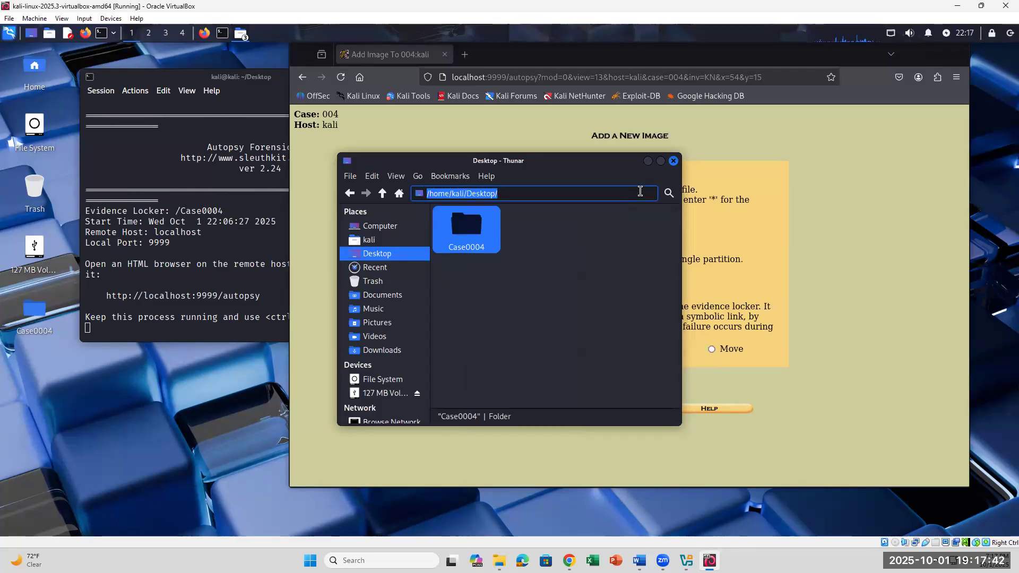
pyautogui.click(529, 262)
pyautogui.doubleClick(474, 232)
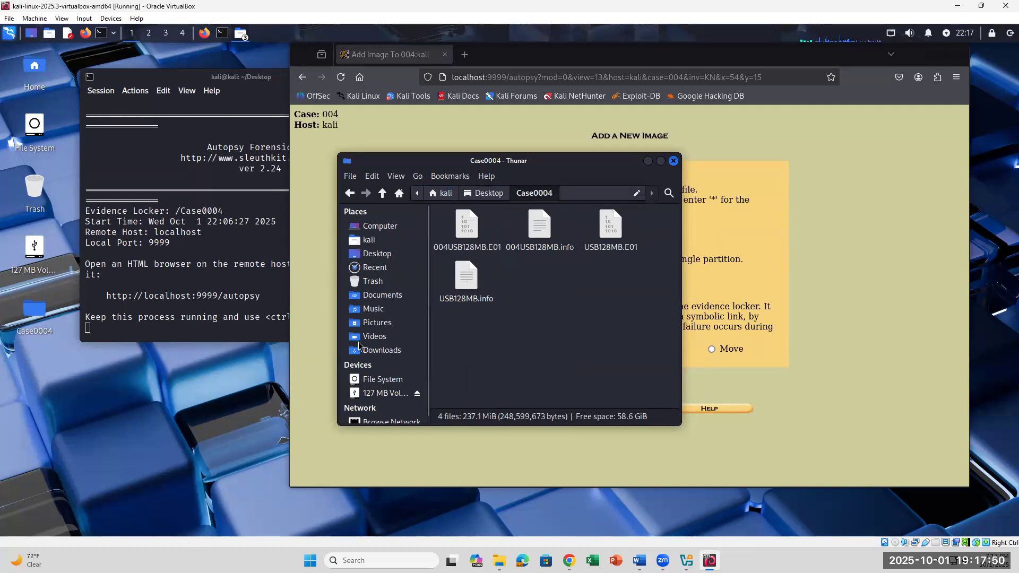
pyautogui.click(383, 379)
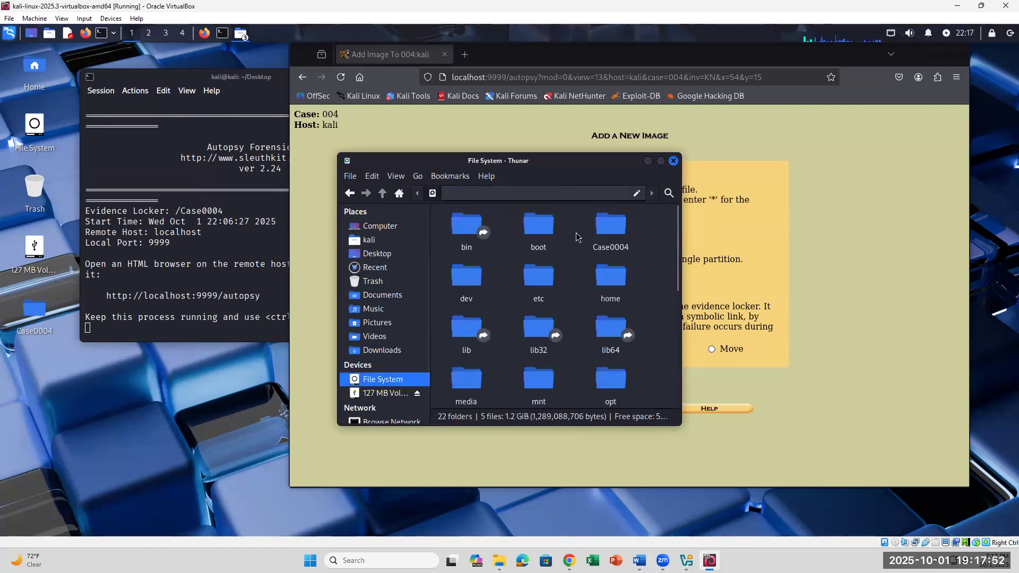
pyautogui.click(367, 252)
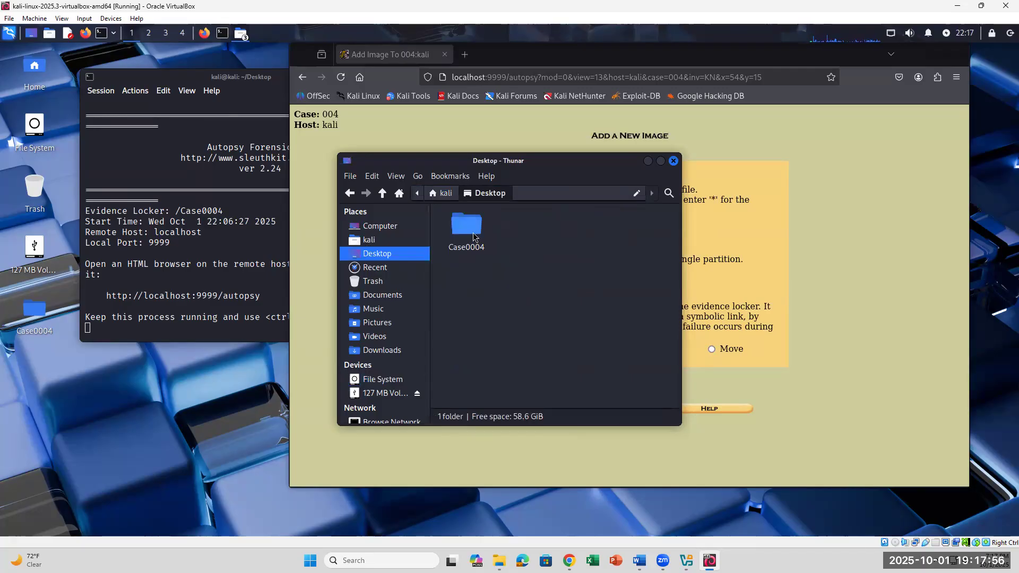
pyautogui.doubleClick(474, 237)
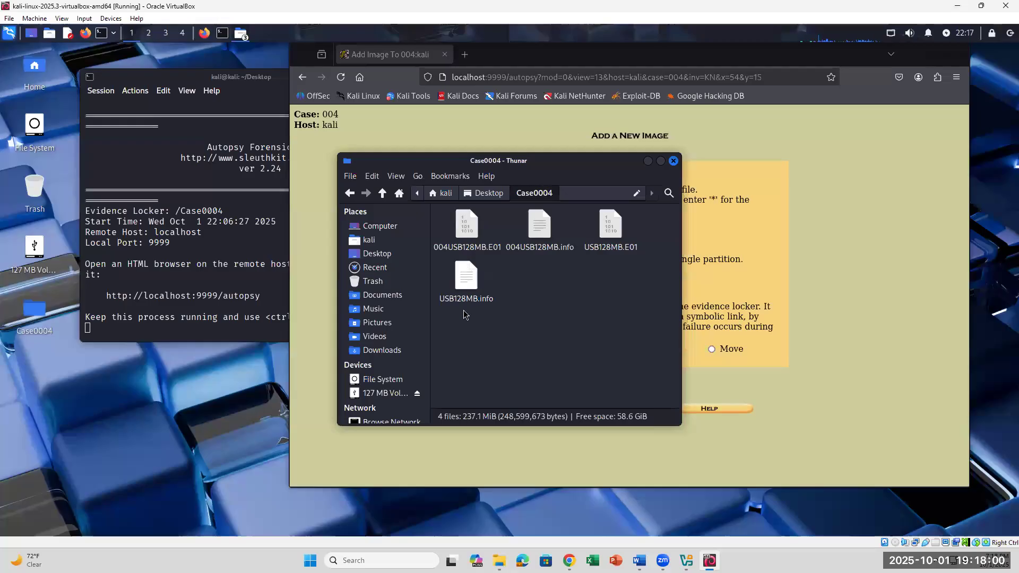
# - Copy the Case0004 folder's full path from the location bar
pyautogui.click(469, 230)
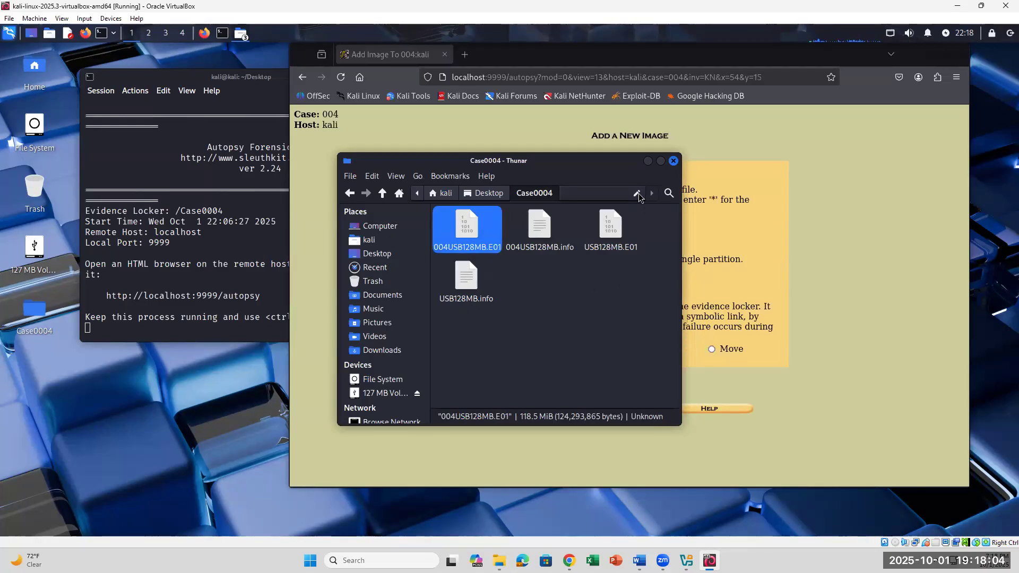
pyautogui.click(637, 195)
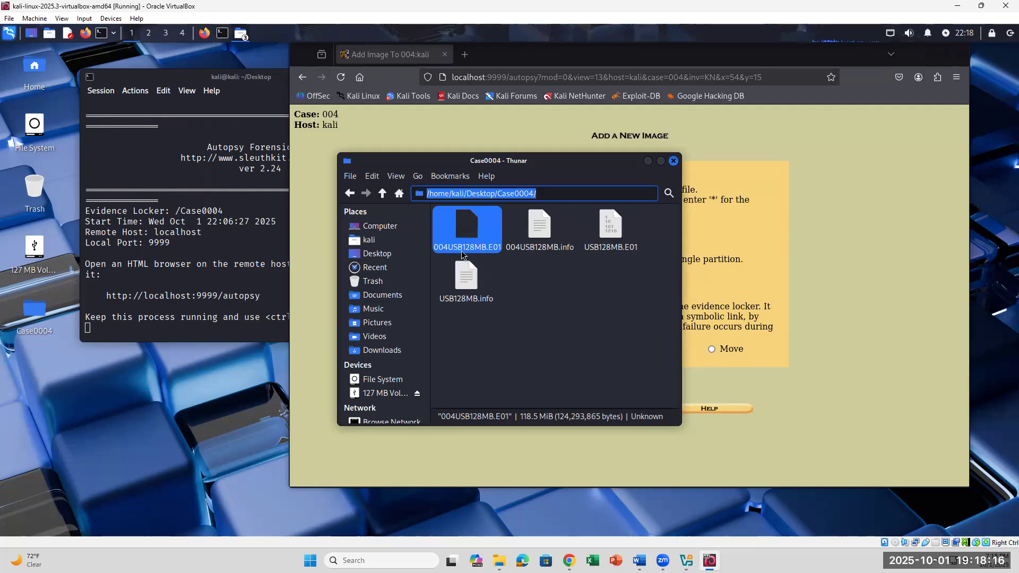
pyautogui.rightClick(517, 197)
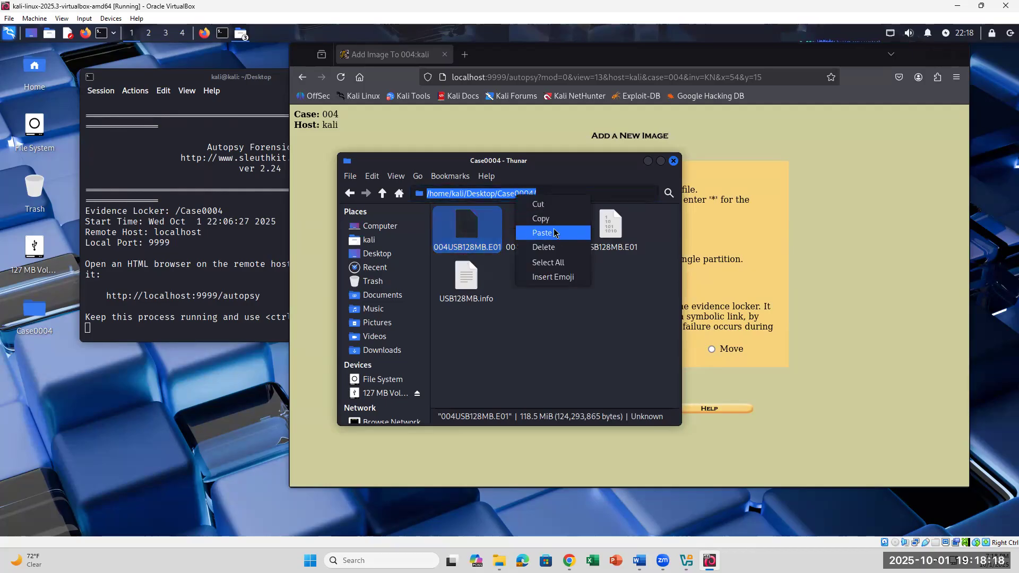
pyautogui.click(555, 218)
pyautogui.click(767, 386)
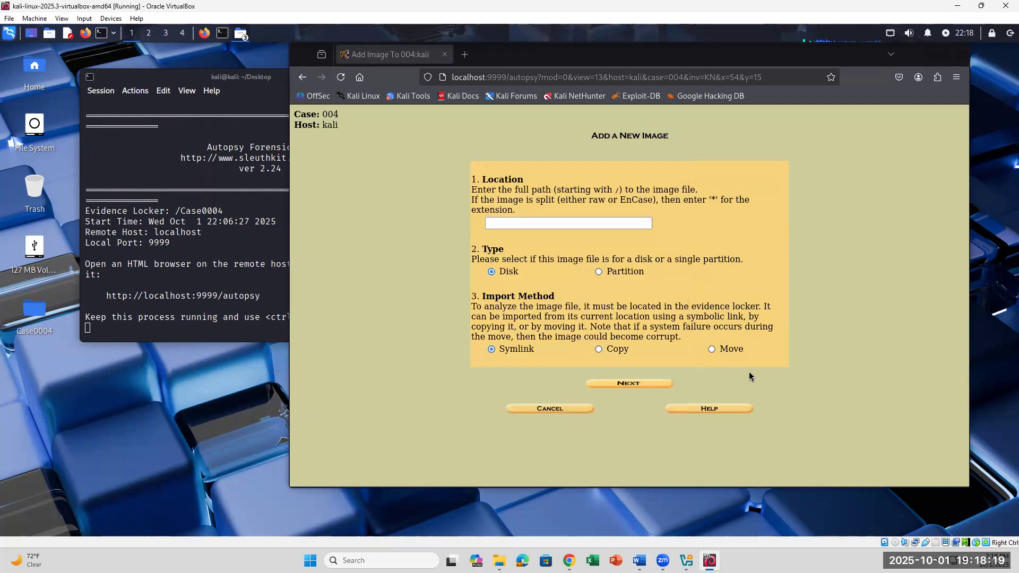
# - Paste /home/kali/Desktop/Case0004/ into Location, then reselect step 46's image path in Word
pyautogui.click(599, 228)
pyautogui.hotkey('ctrl', 'v')
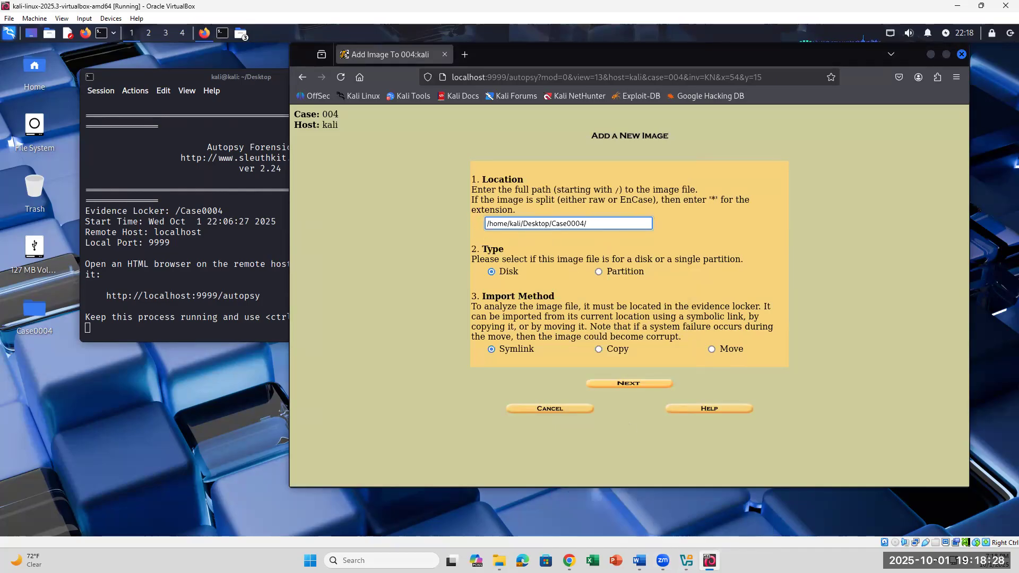
pyautogui.click(639, 560)
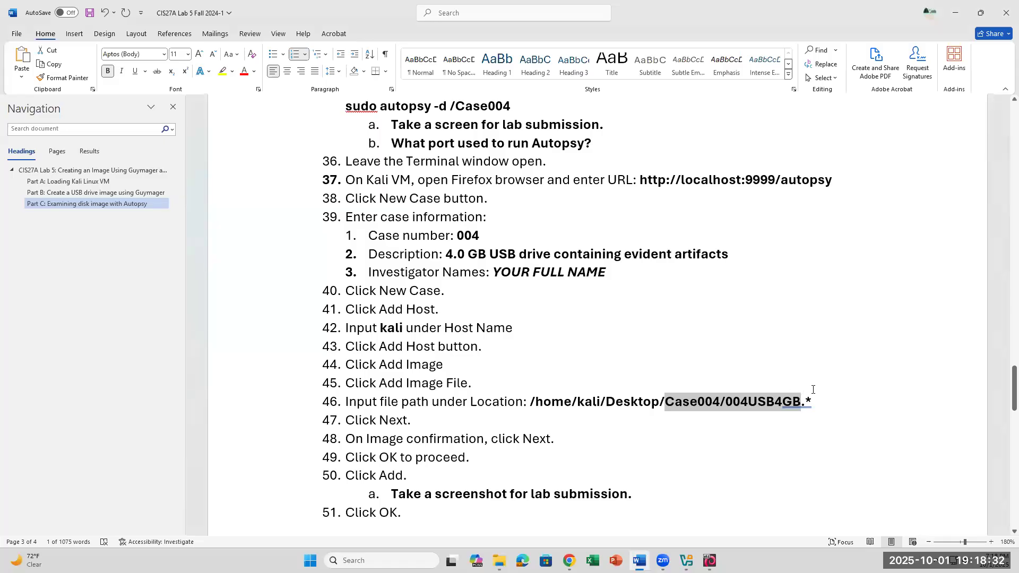
pyautogui.moveTo(812, 402); pyautogui.dragTo(664, 403)
# - Minimize the Thunar windows, center the terminal, and restore Autopsy's Add A New Image page
pyautogui.click(757, 406)
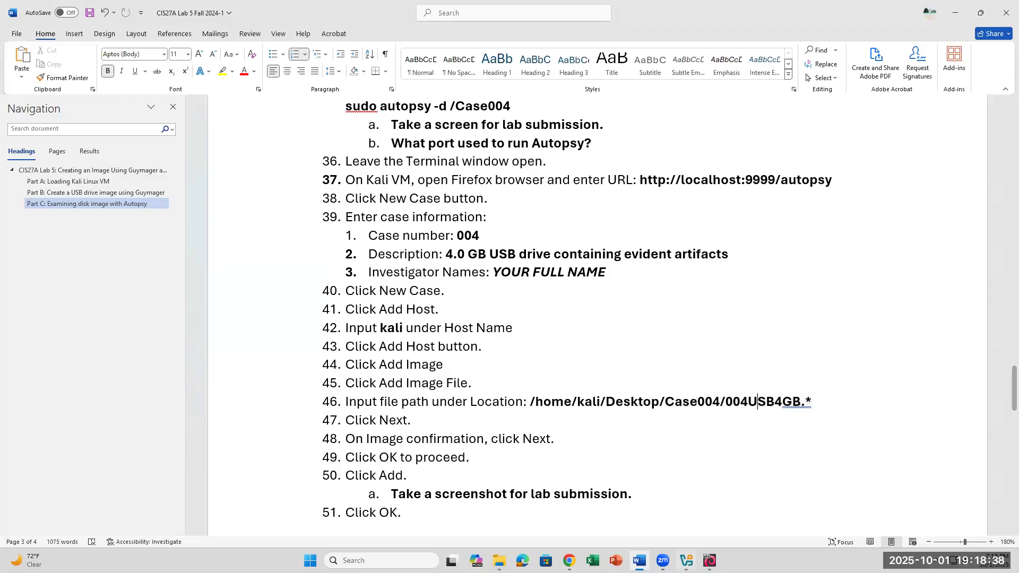
pyautogui.click(710, 560)
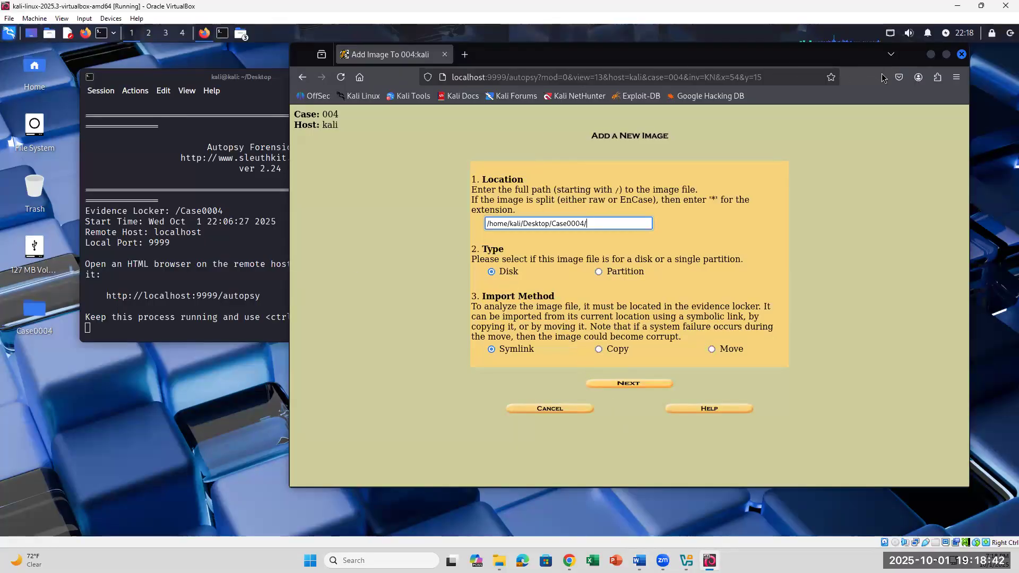
pyautogui.click(932, 55)
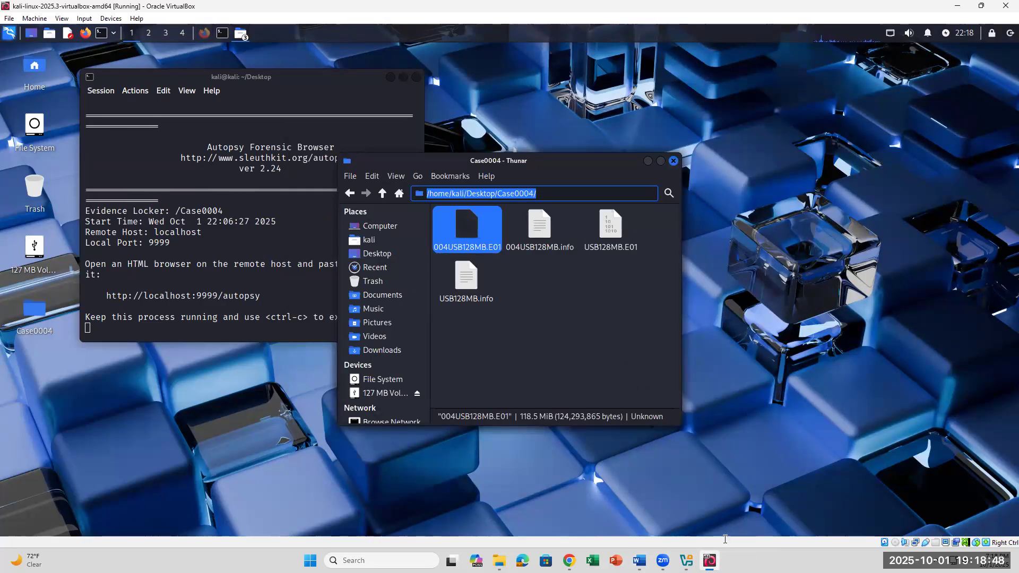
pyautogui.click(709, 560)
pyautogui.click(710, 560)
pyautogui.click(649, 161)
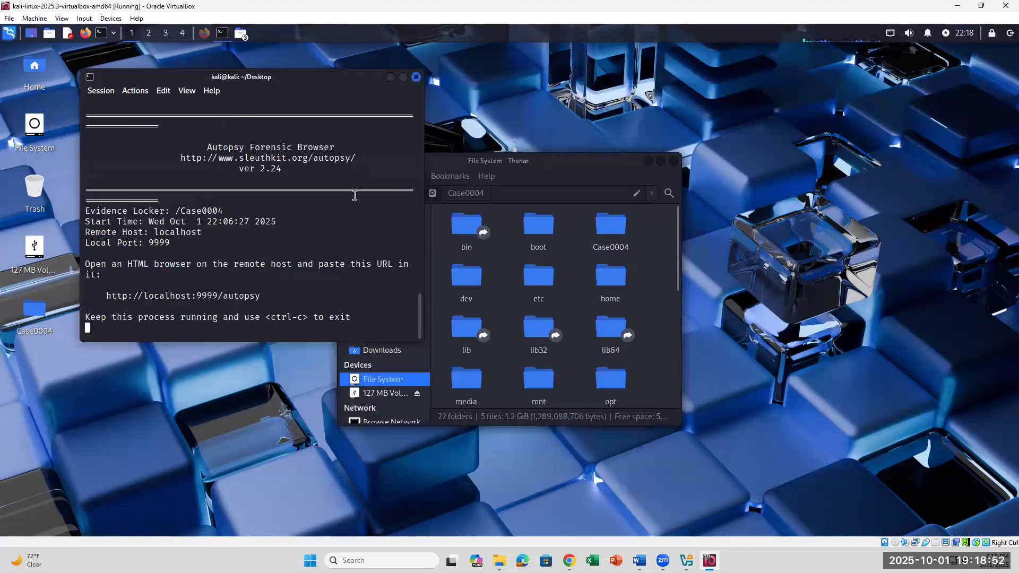
pyautogui.click(649, 162)
pyautogui.click(648, 163)
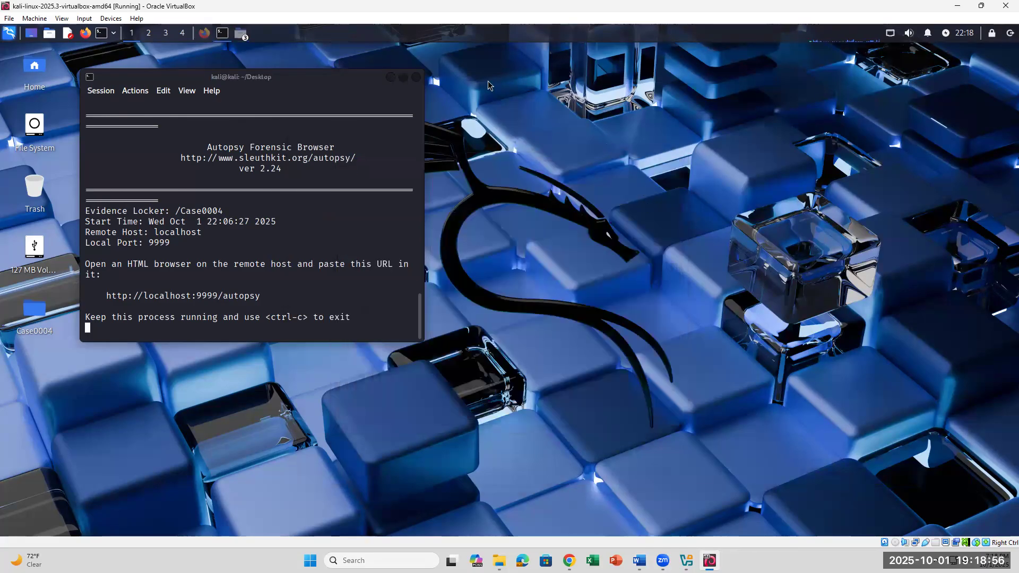
pyautogui.moveTo(275, 74); pyautogui.dragTo(331, 153)
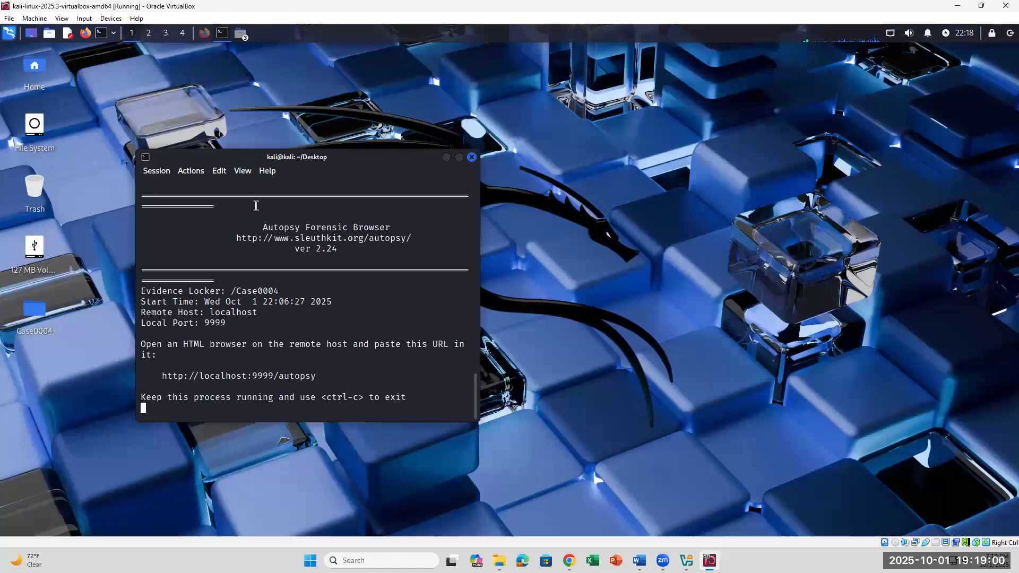
pyautogui.click(205, 32)
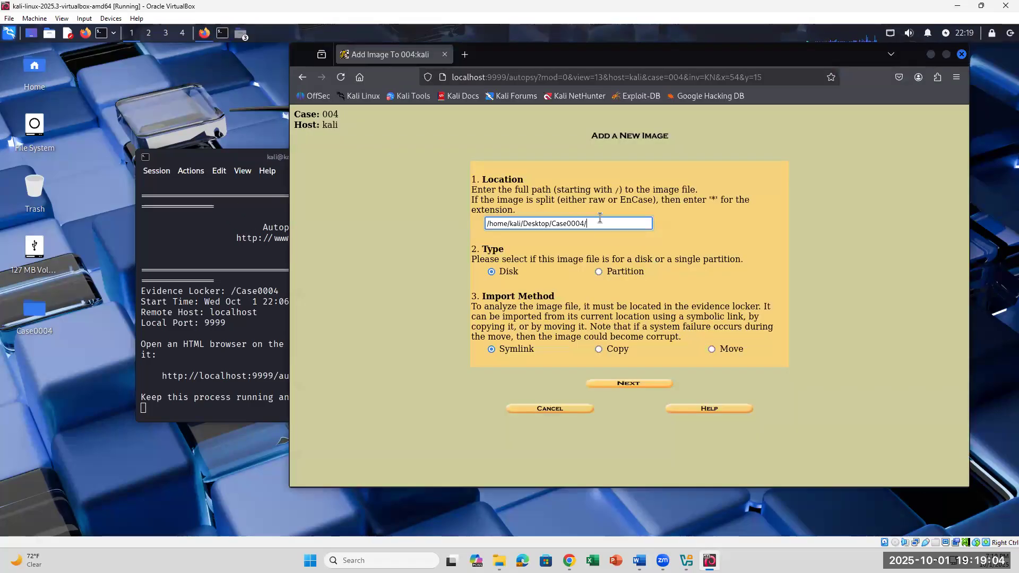
# - Submit Location /home/kali/Desktop/Case0004/004USB128MB, which returns Image file not found
pyautogui.write('4USB128MB')
pyautogui.click(639, 561)
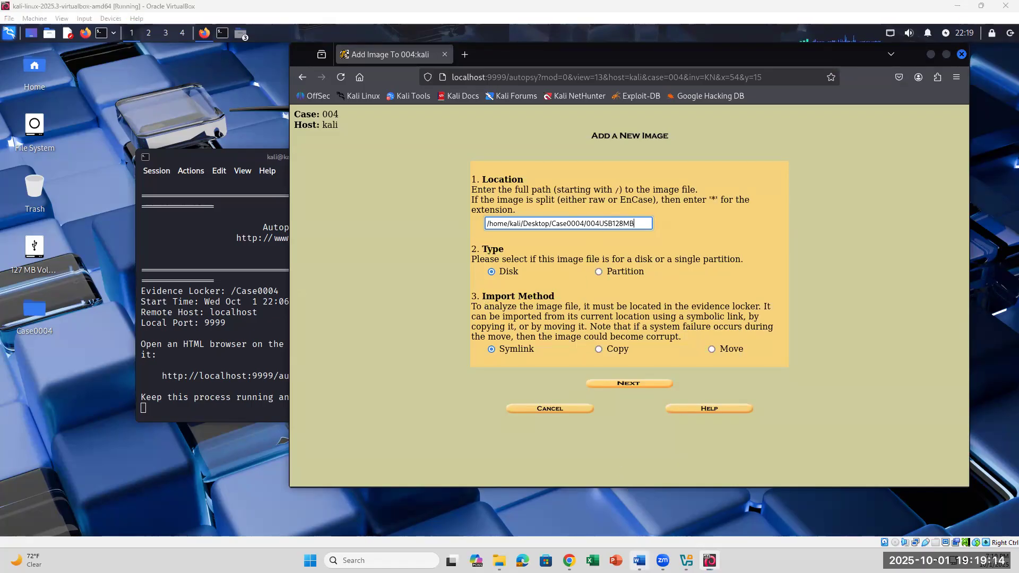
pyautogui.scroll(-2, 574, 403)
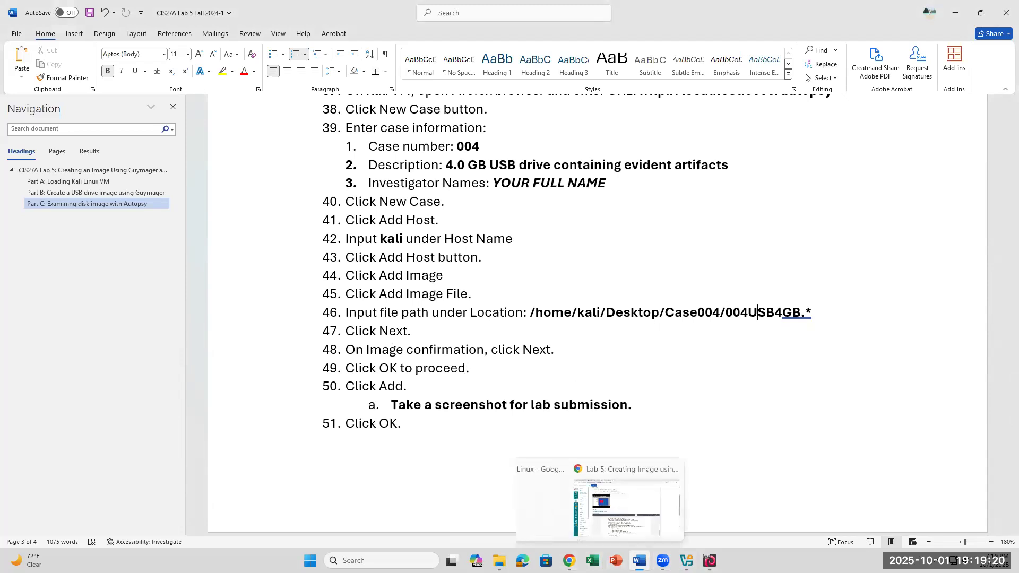
pyautogui.click(686, 561)
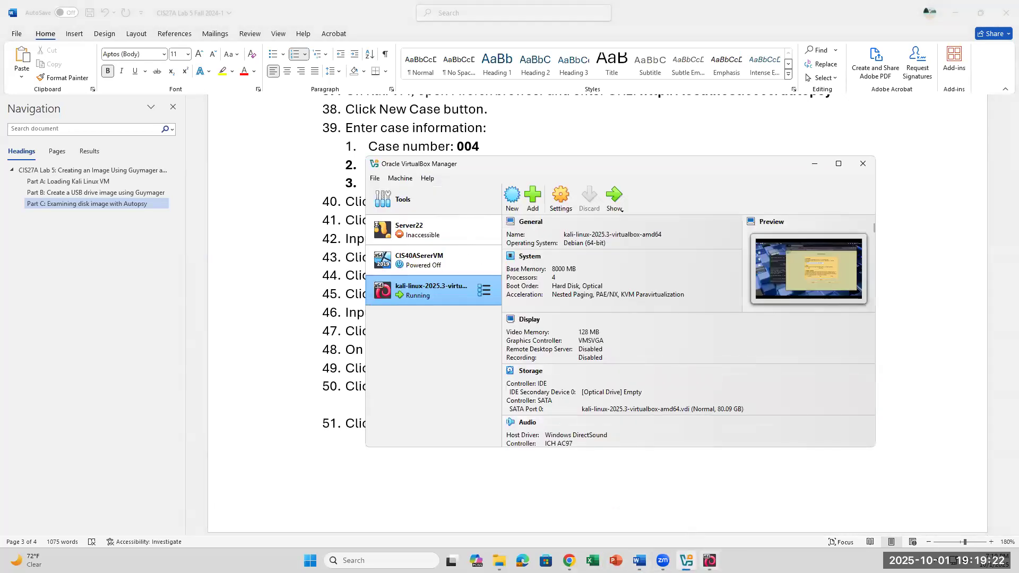
pyautogui.click(709, 560)
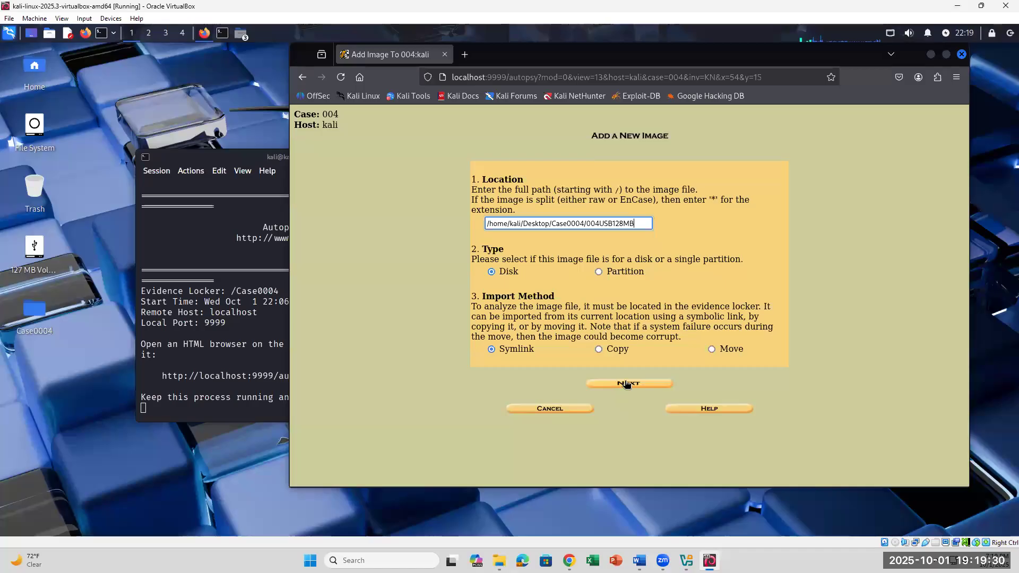
pyautogui.press('Return')
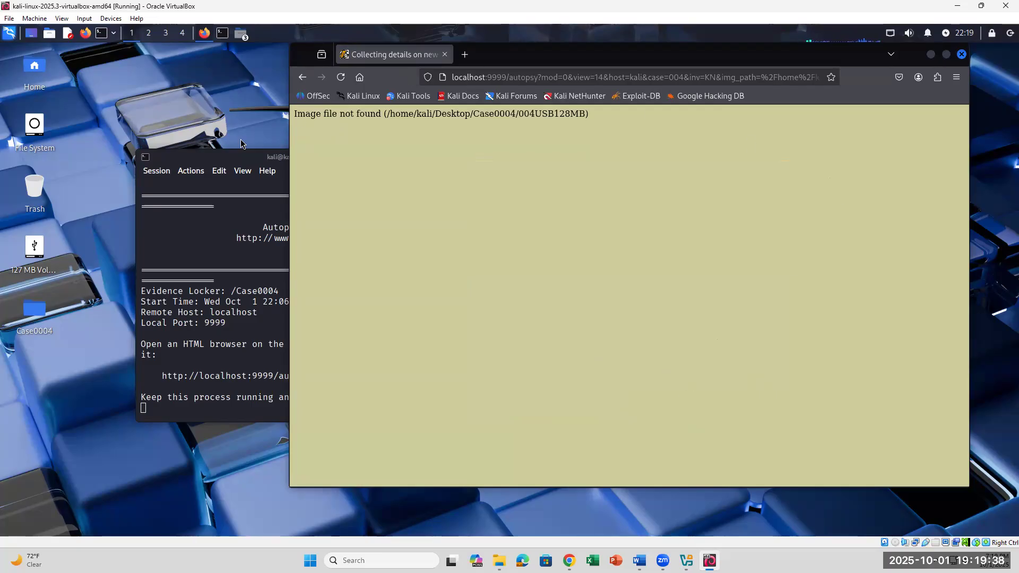
# - Copy the Autopsy link address localhost:9999/autopsy from the terminal
pyautogui.click(213, 217)
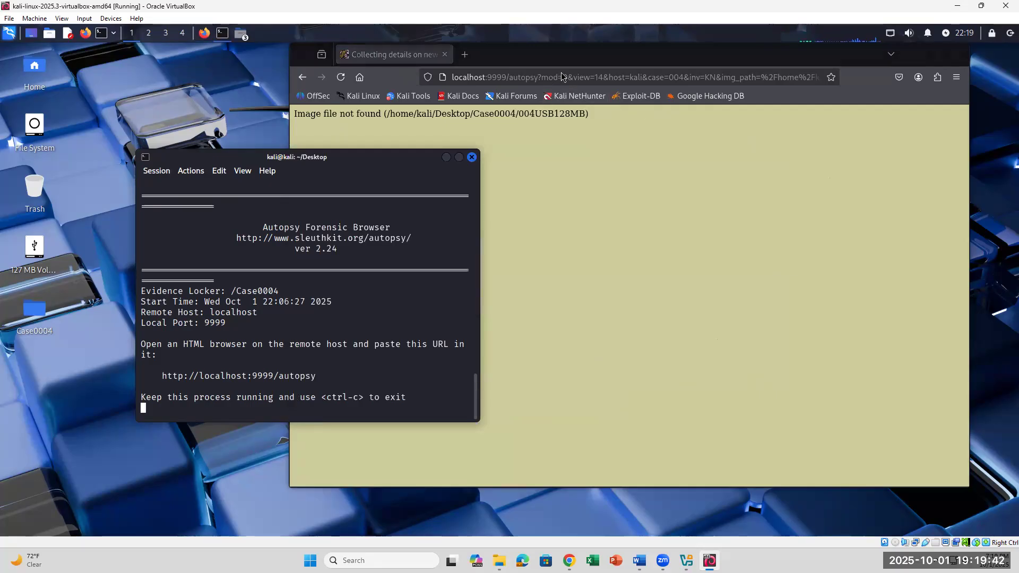
pyautogui.click(466, 77)
pyautogui.rightClick(509, 78)
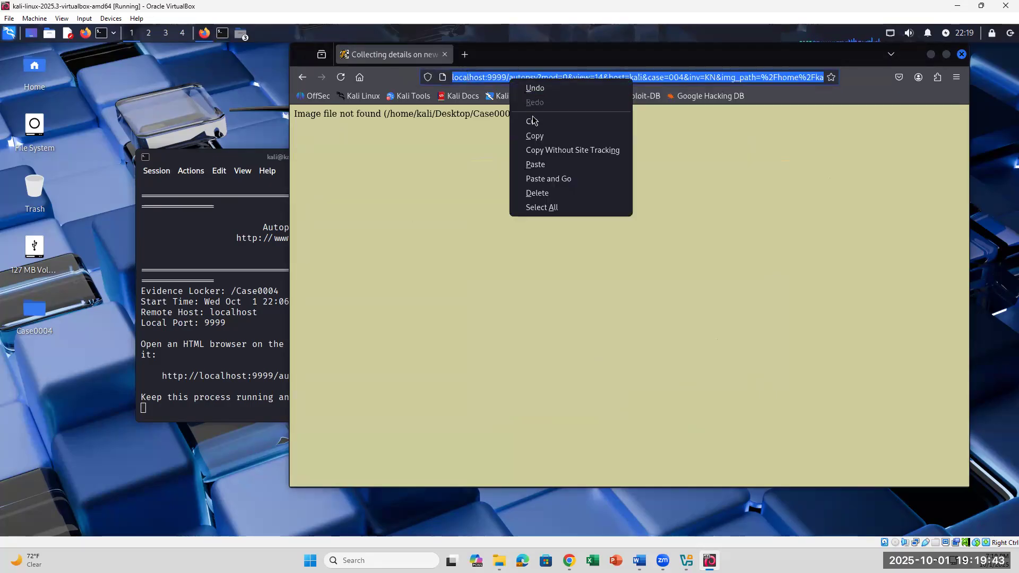
pyautogui.click(672, 317)
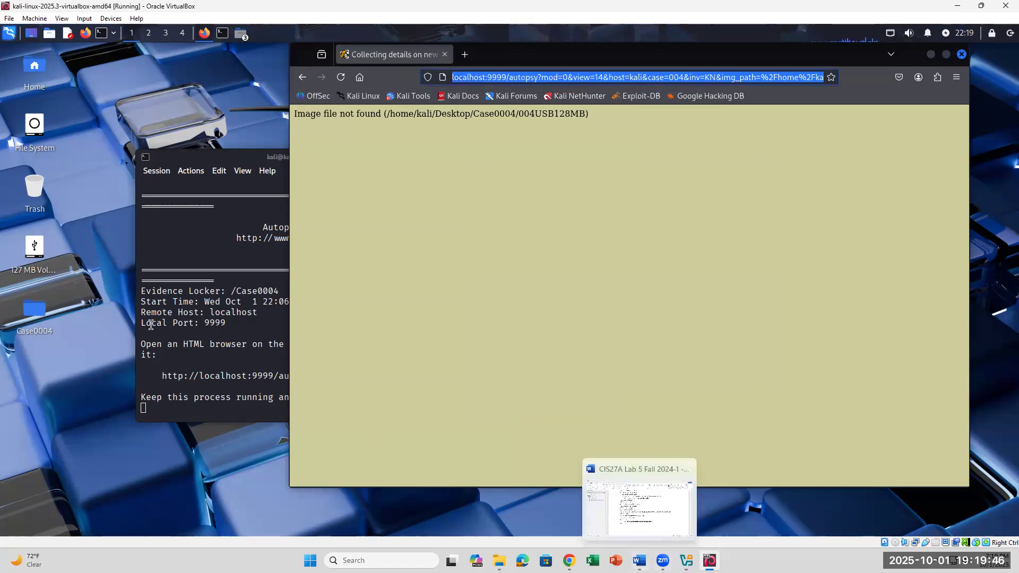
pyautogui.click(286, 382)
pyautogui.moveTo(332, 385); pyautogui.dragTo(158, 379)
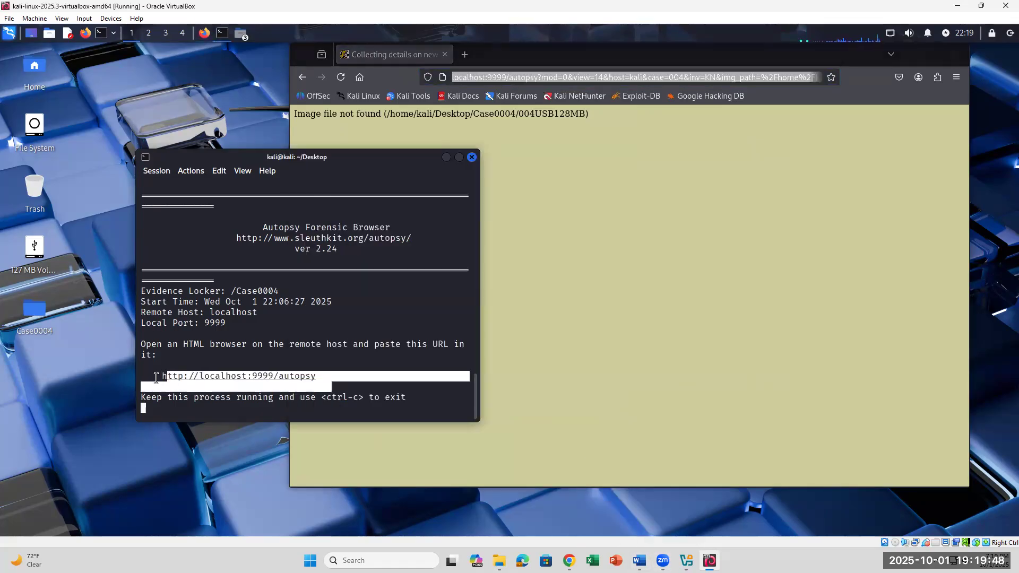
pyautogui.moveTo(335, 377); pyautogui.dragTo(161, 377)
pyautogui.rightClick(175, 375)
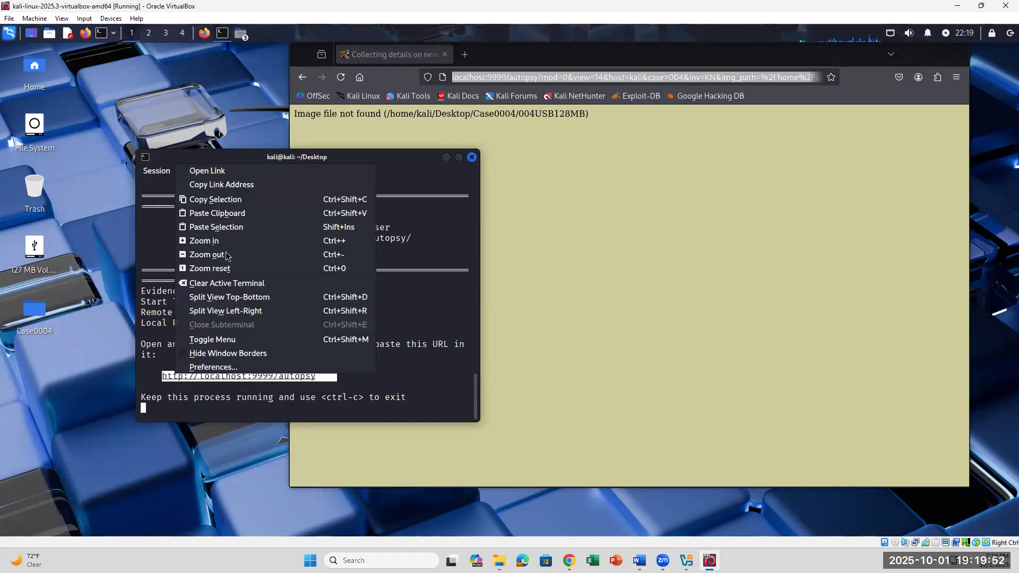
pyautogui.click(243, 184)
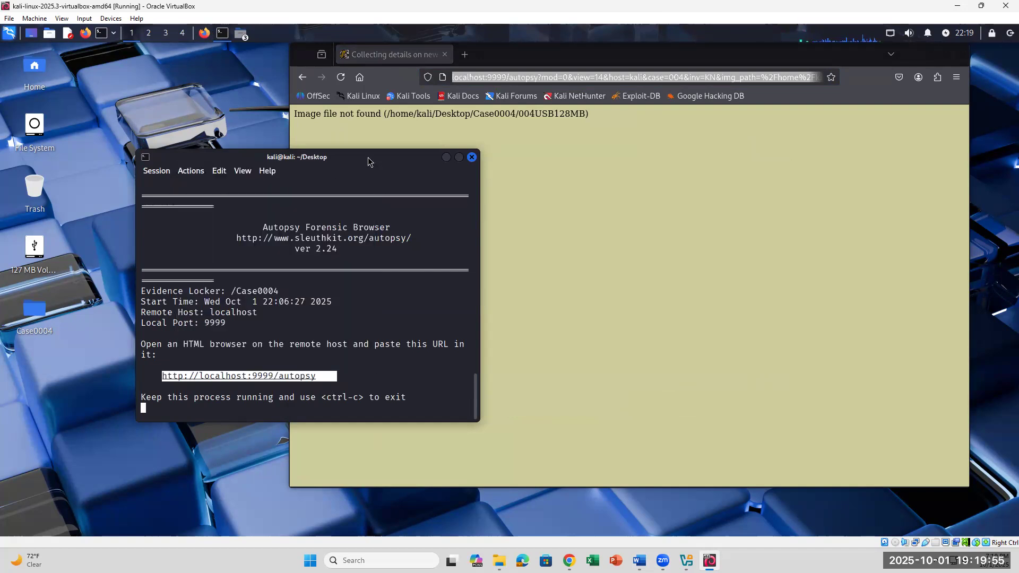
# - Paste the Autopsy address into Firefox's address bar and load the start page
pyautogui.click(459, 70)
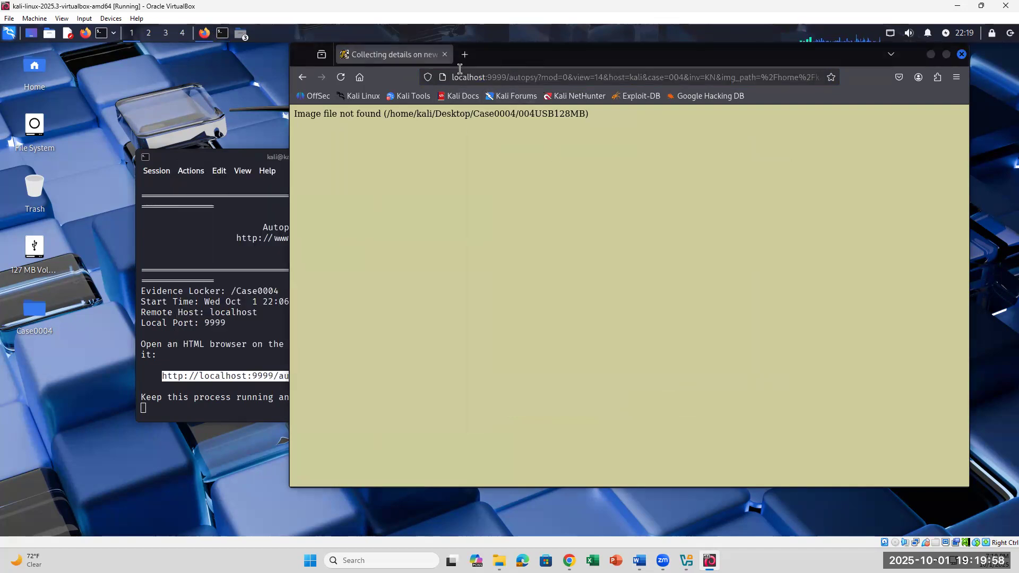
pyautogui.moveTo(453, 74); pyautogui.dragTo(845, 76)
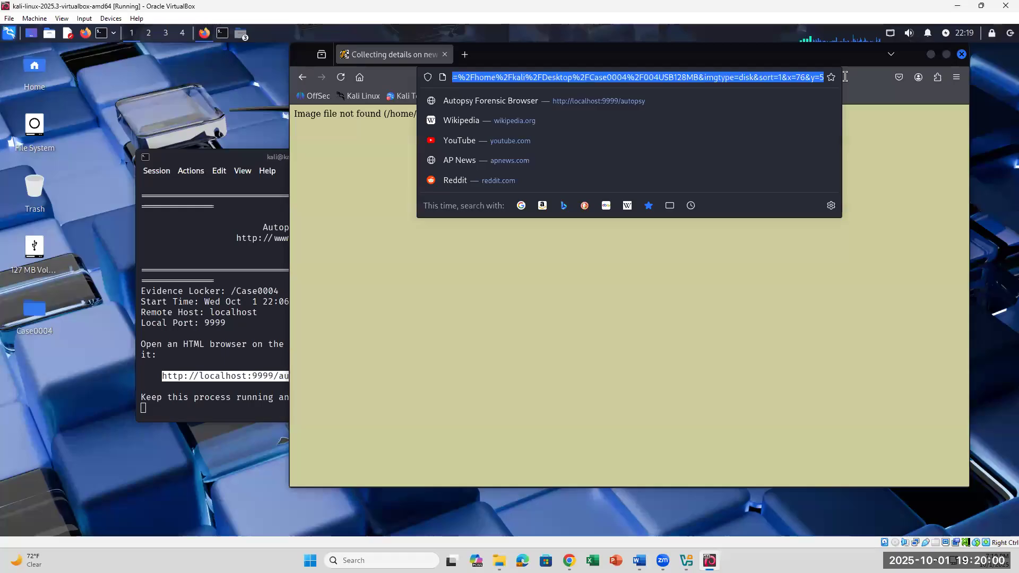
pyautogui.write('l')
pyautogui.press('BackSpace')
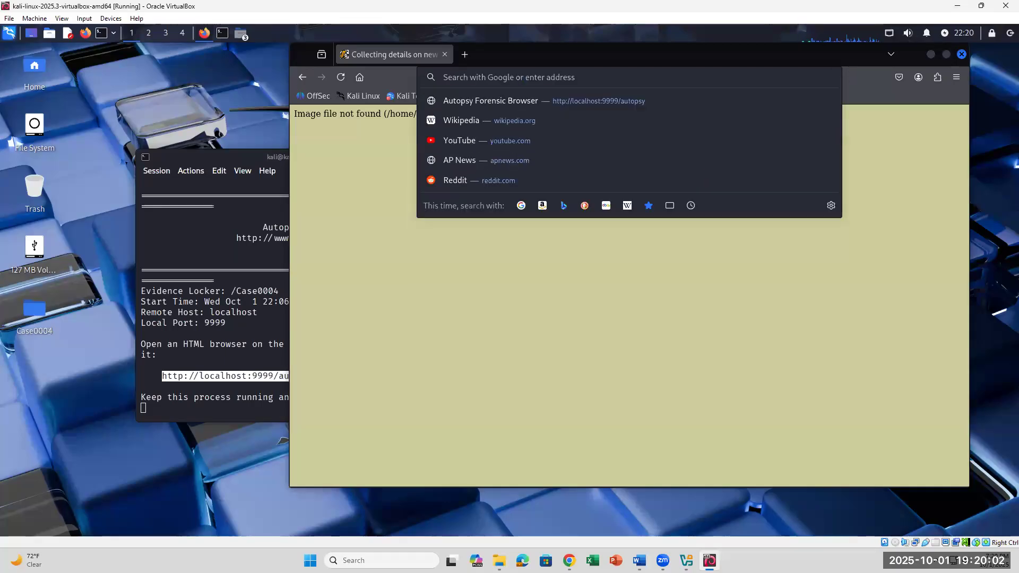
pyautogui.write('http://localhost:9999/autopsy')
pyautogui.press('Return')
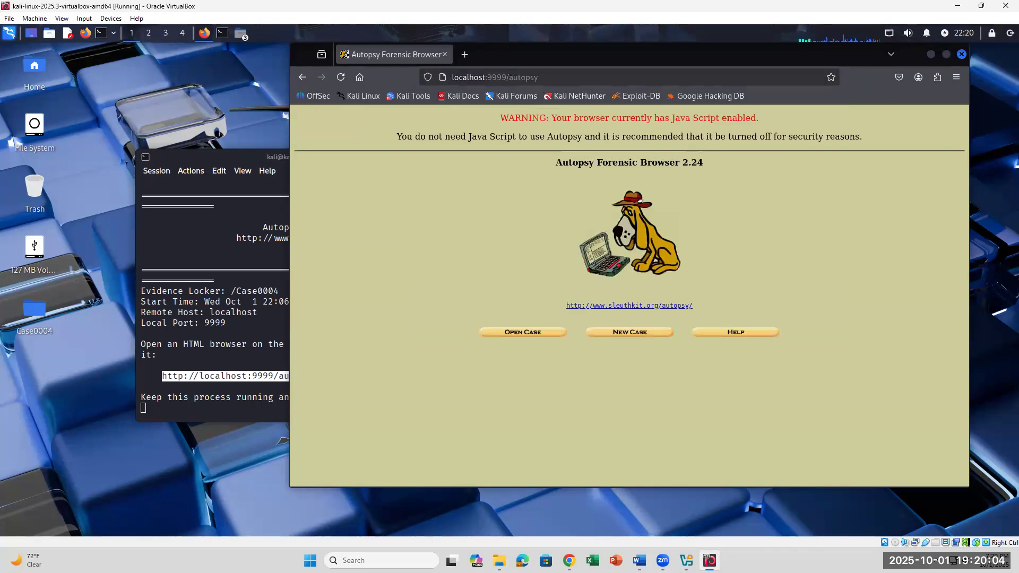
# - Create new case 0004 with description 'USB IMAGE' and the investigator's name filled in
pyautogui.click(537, 334)
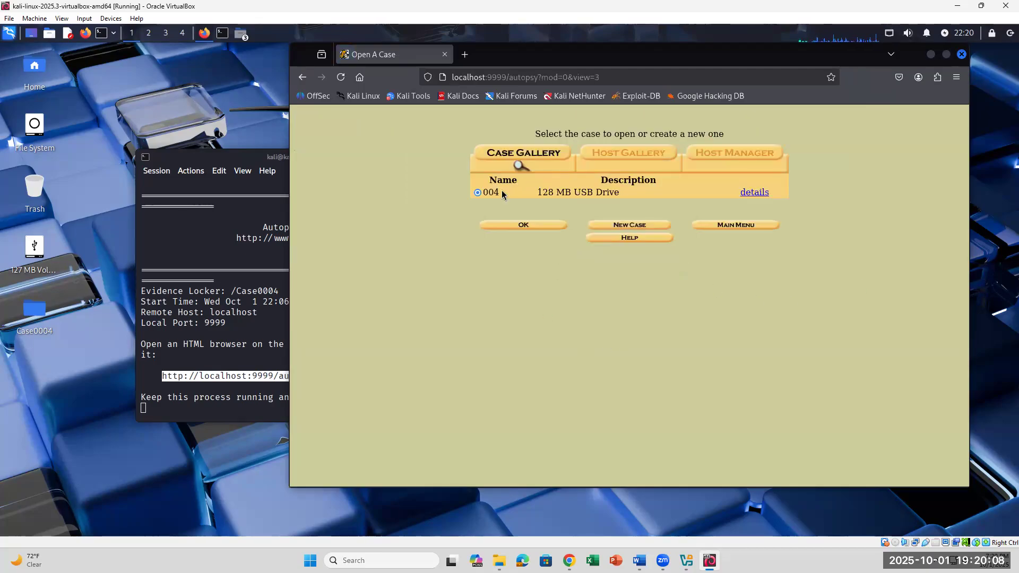
pyautogui.click(755, 192)
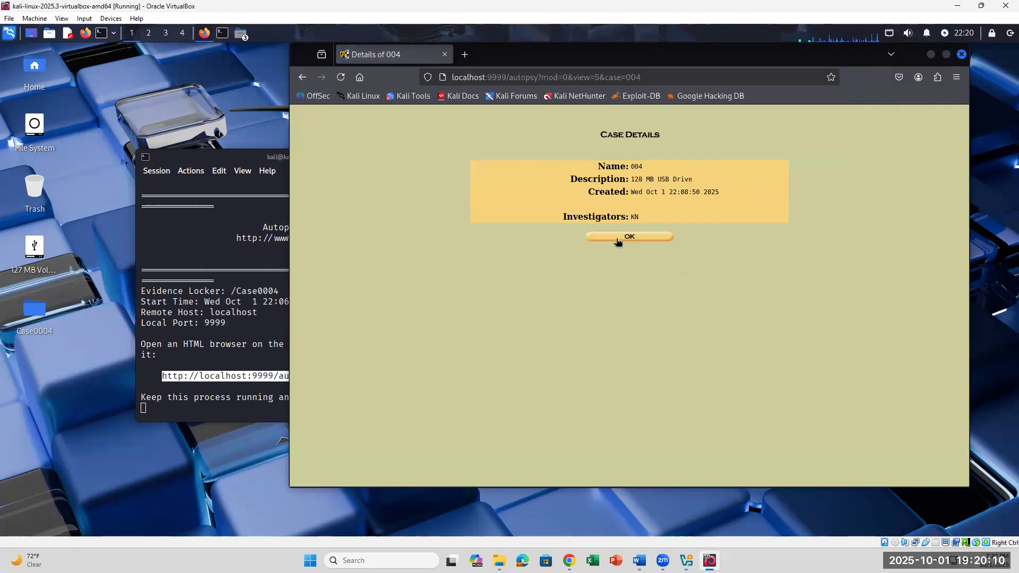
pyautogui.click(619, 237)
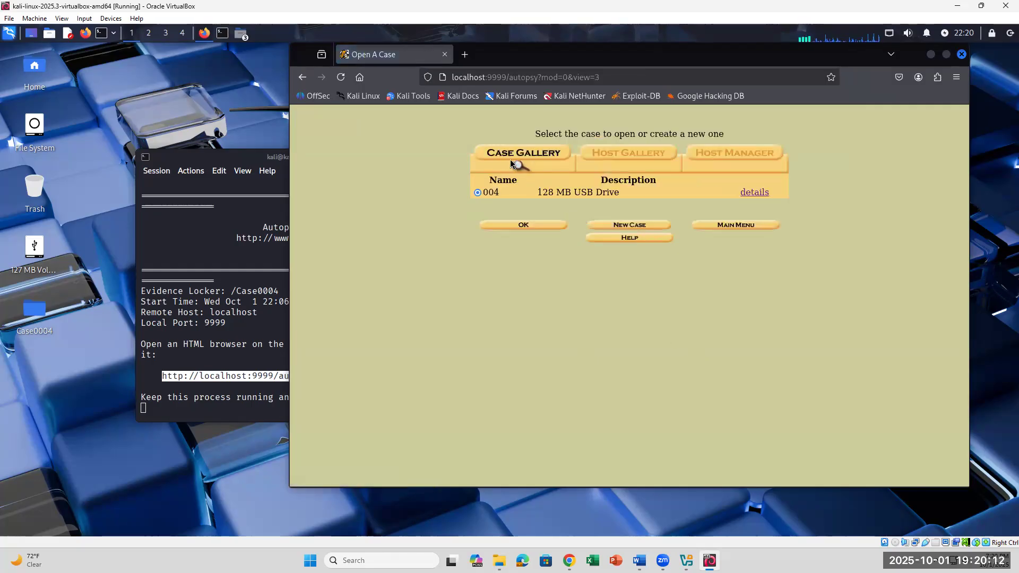
pyautogui.click(612, 225)
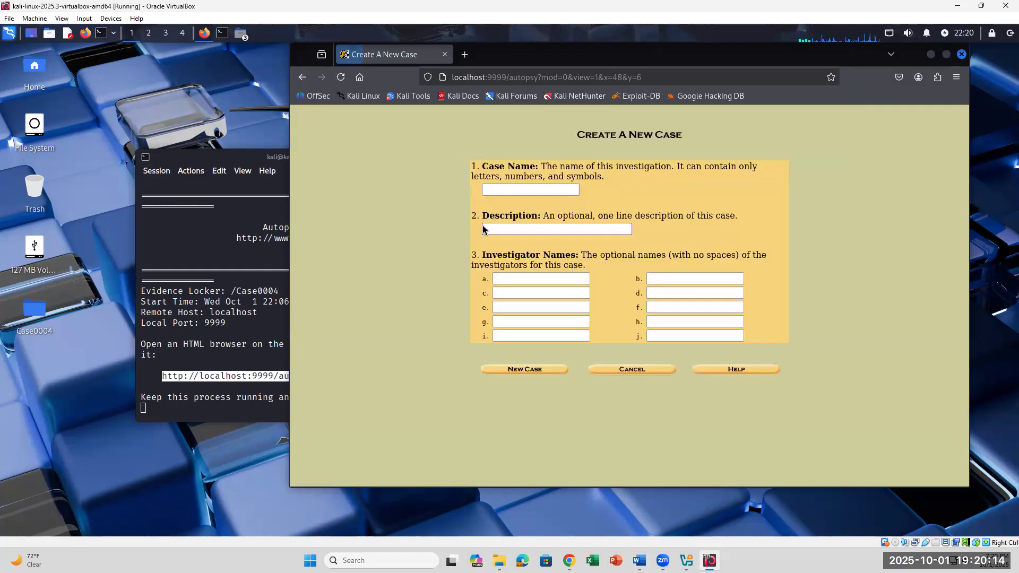
pyautogui.click(515, 189)
pyautogui.write('0')
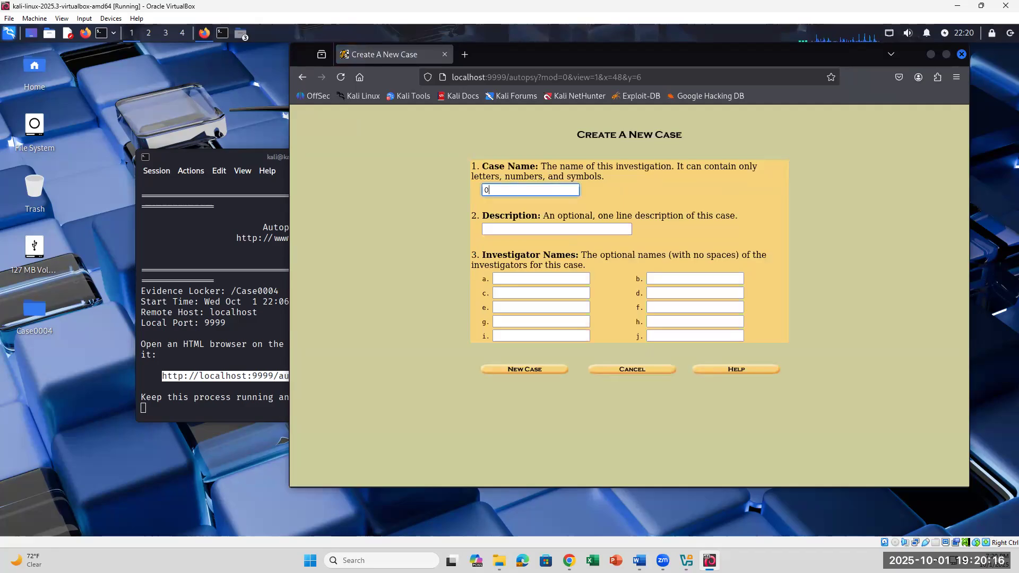
pyautogui.write('004')
pyautogui.click(521, 229)
pyautogui.click(521, 229)
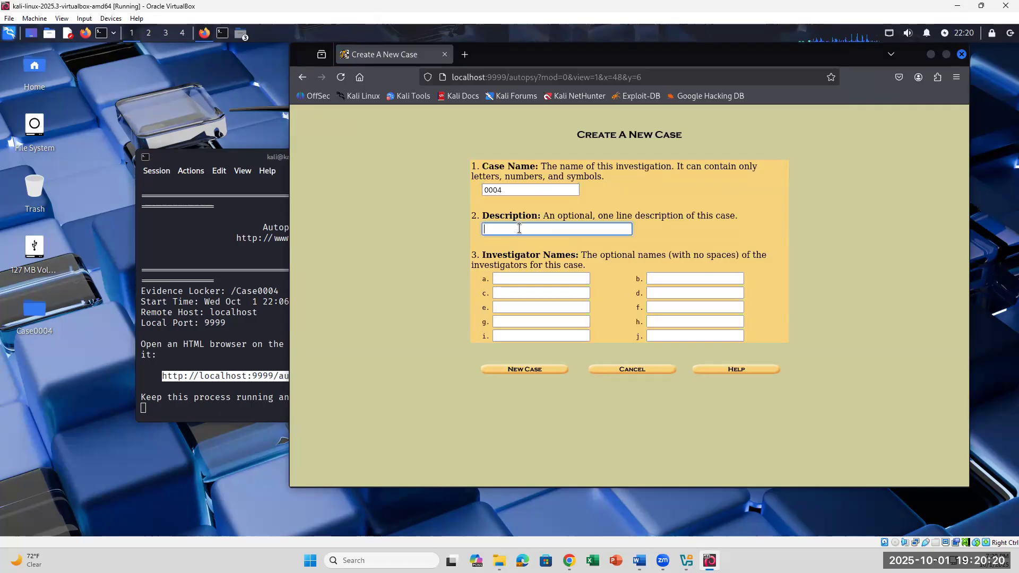
pyautogui.write('USB IMAGE')
pyautogui.click(537, 288)
pyautogui.click(531, 280)
pyautogui.write('K')
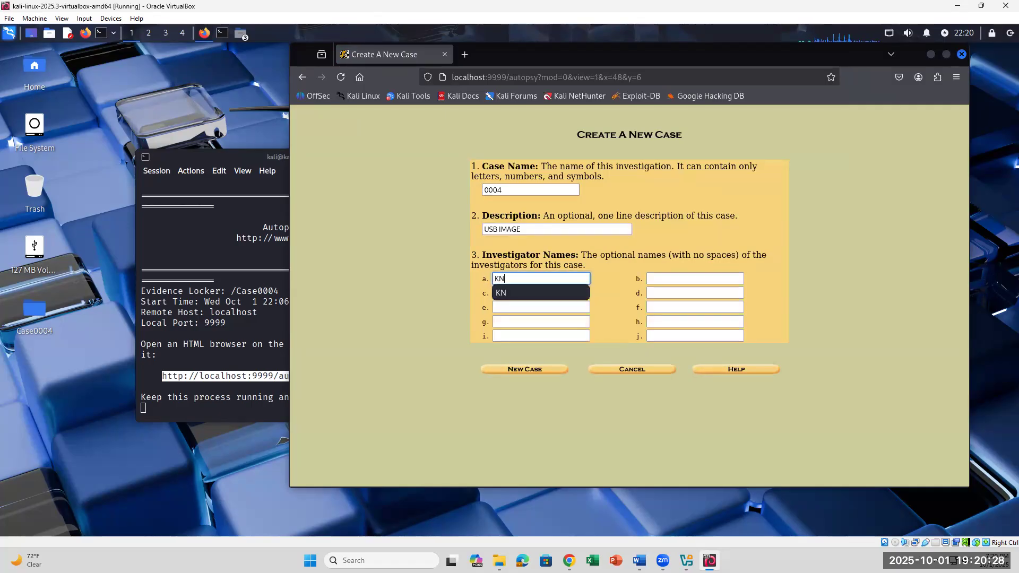
pyautogui.write('N')
pyautogui.click(547, 370)
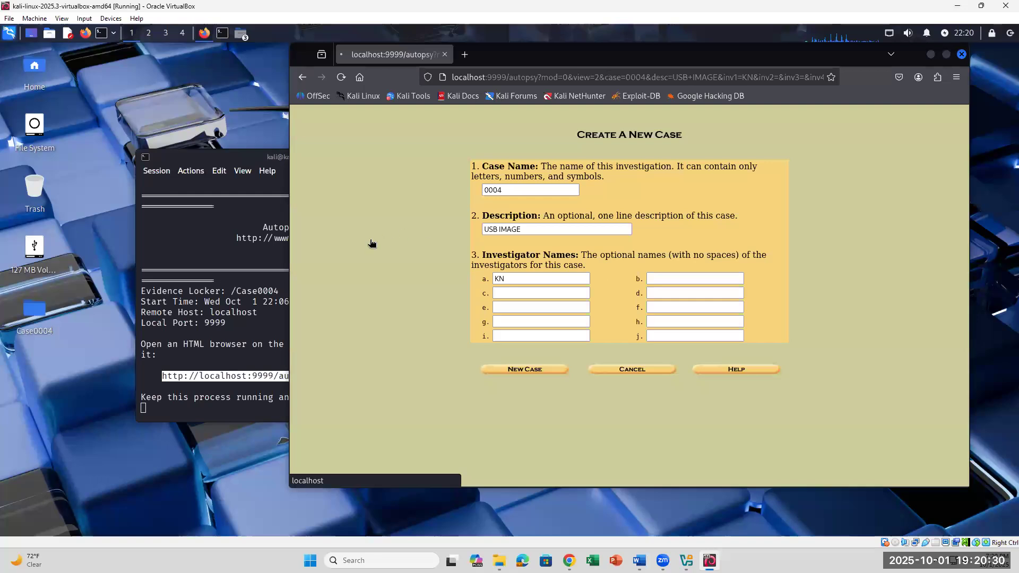
# - Add host kali to case 0004 and bring up the Add Image File form
pyautogui.click(341, 235)
pyautogui.moveTo(511, 202); pyautogui.dragTo(493, 203)
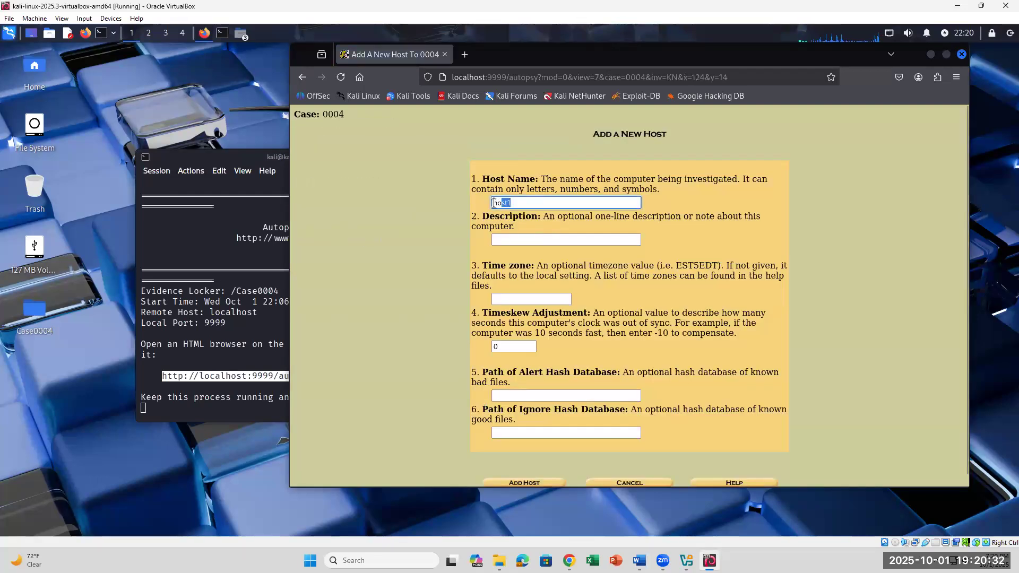
pyautogui.write('KALI')
pyautogui.press('Down')
pyautogui.press('Return')
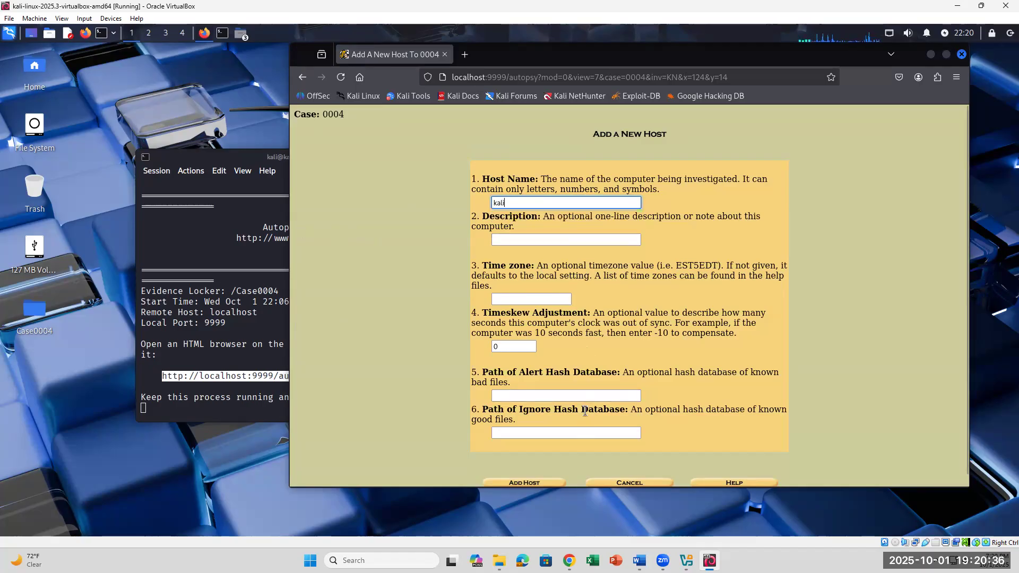
pyautogui.scroll(-1, 585, 411)
pyautogui.click(539, 472)
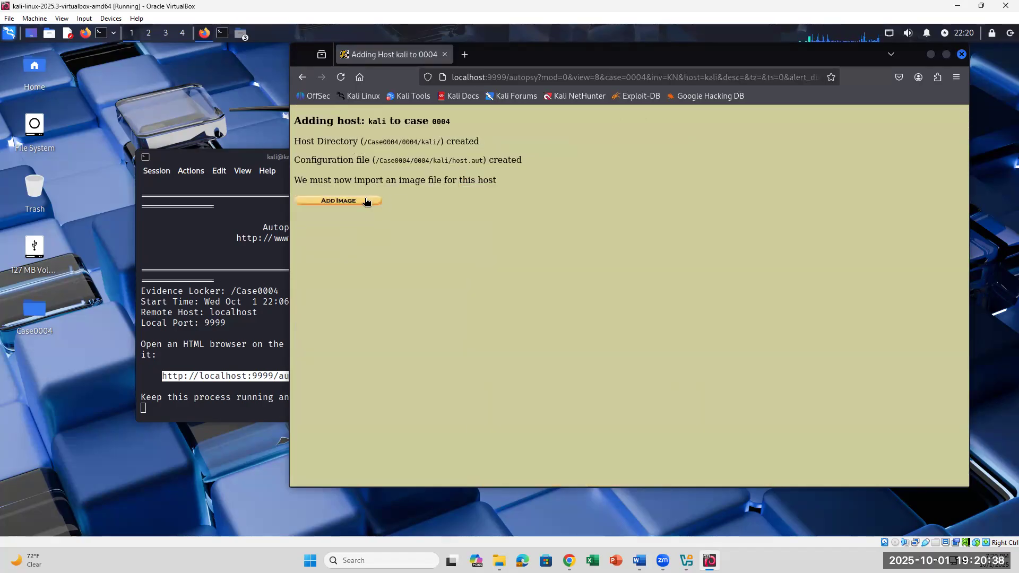
pyautogui.click(366, 201)
pyautogui.click(656, 177)
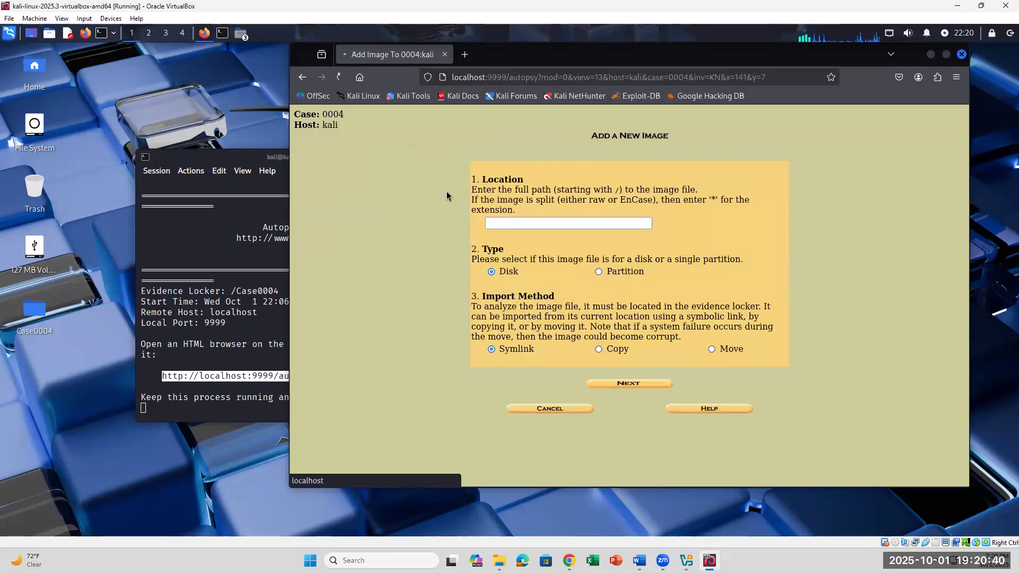
# - Open the desktop's Case0004 folder and select the USB128MB.E01 image file
pyautogui.click(526, 219)
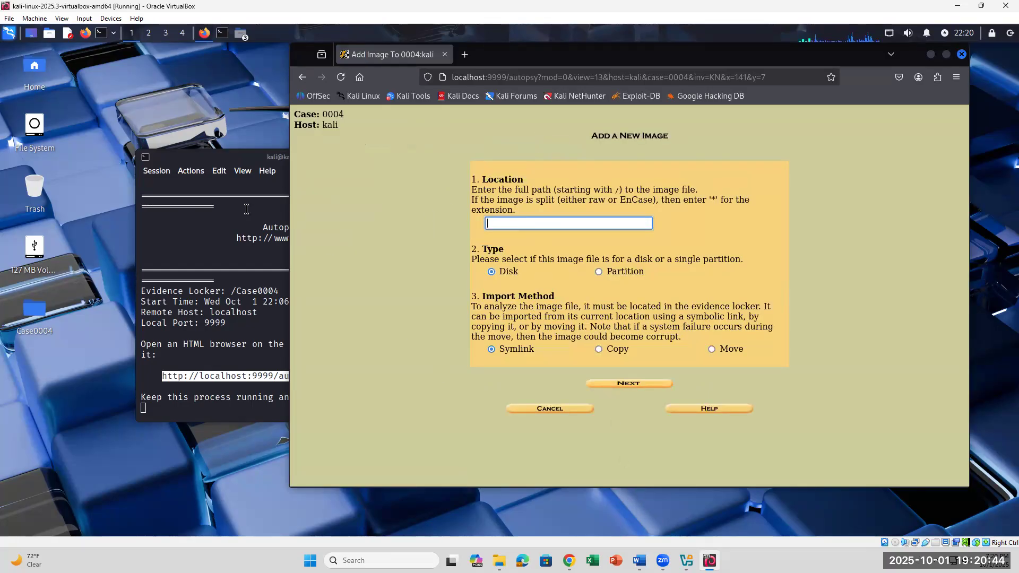
pyautogui.click(263, 313)
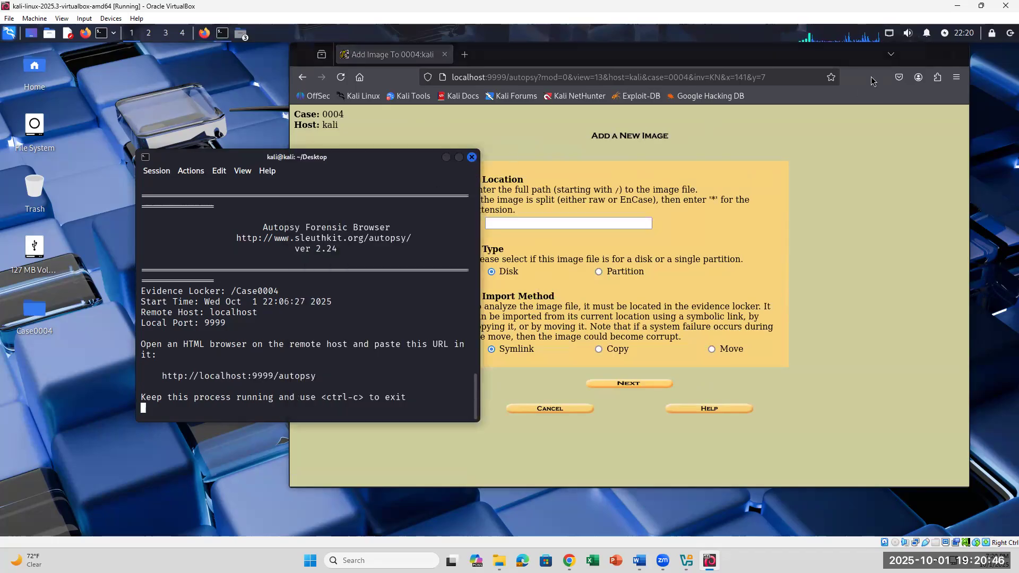
pyautogui.click(891, 55)
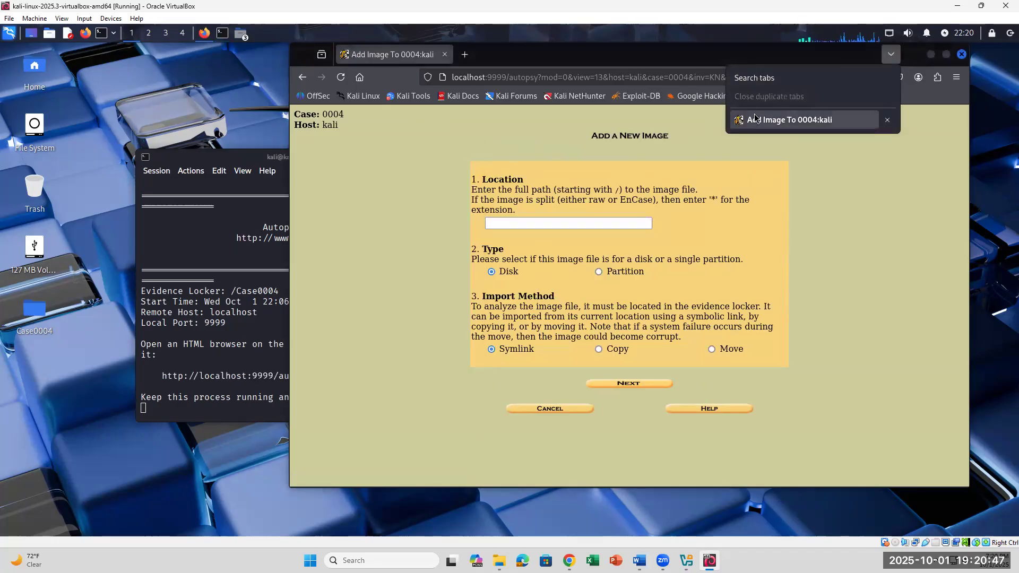
pyautogui.click(818, 201)
pyautogui.moveTo(859, 79); pyautogui.dragTo(795, 99)
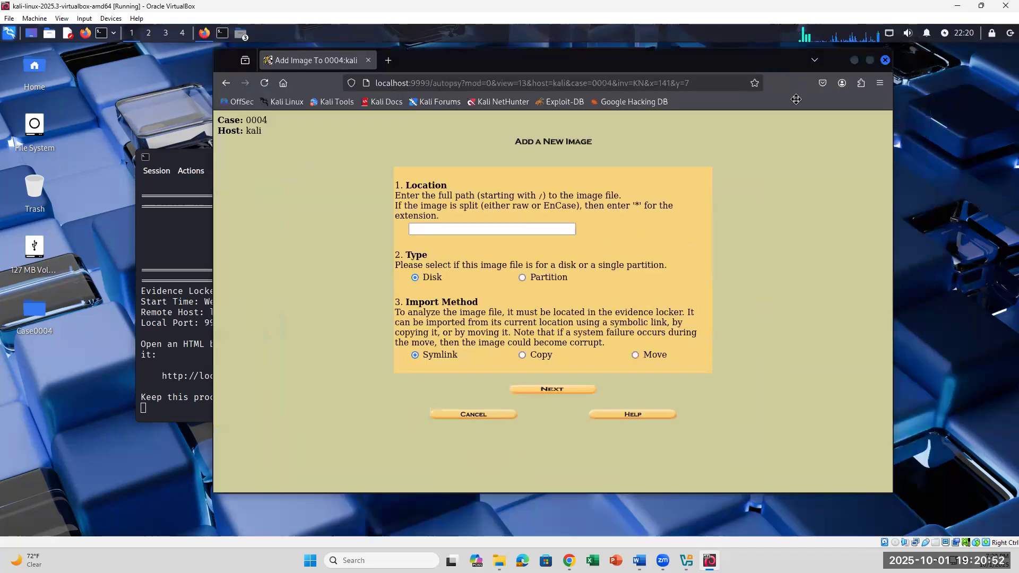
pyautogui.doubleClick(35, 310)
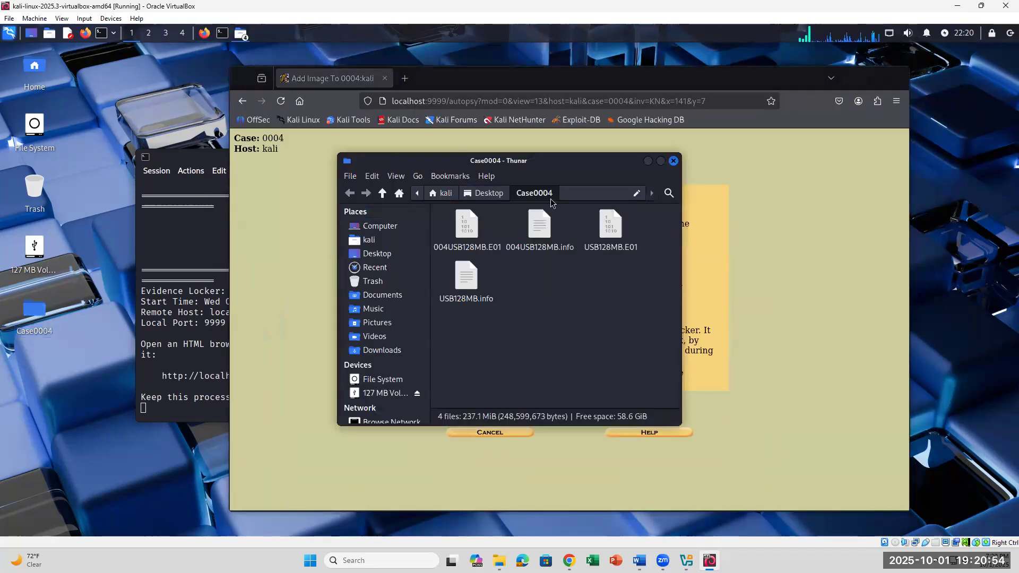
pyautogui.click(607, 228)
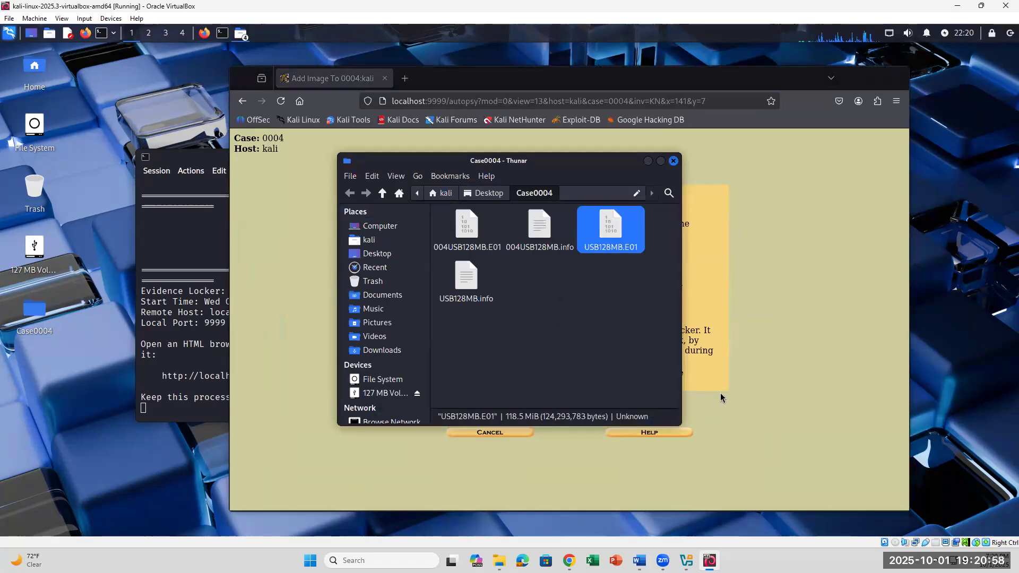
pyautogui.click(775, 435)
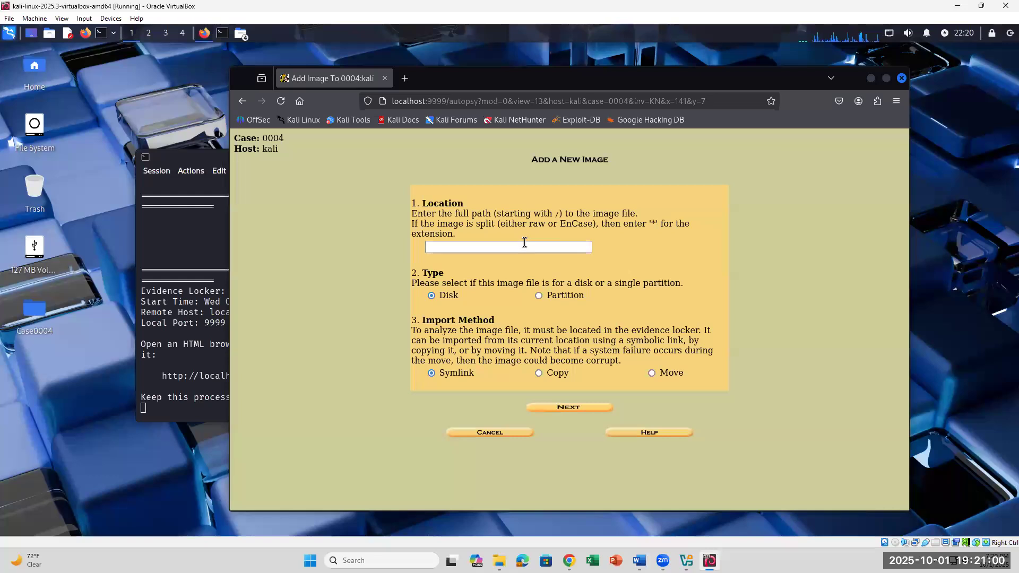
pyautogui.click(709, 560)
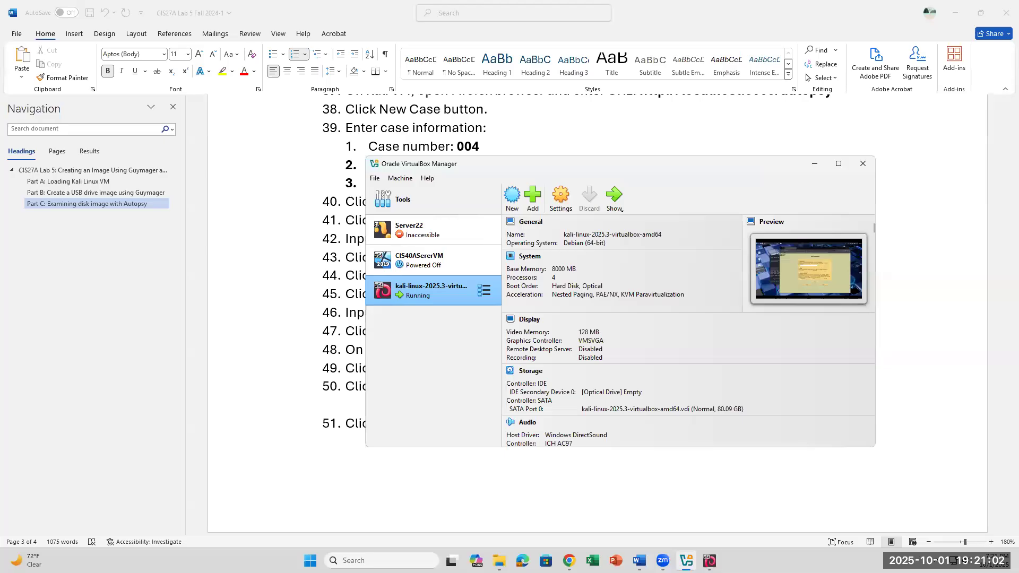
pyautogui.click(709, 561)
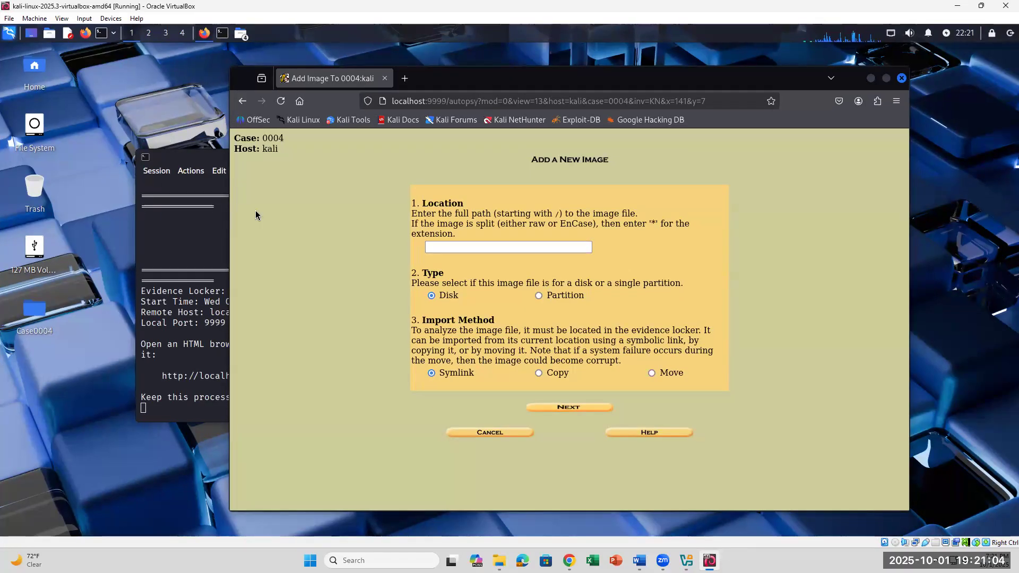
pyautogui.click(832, 83)
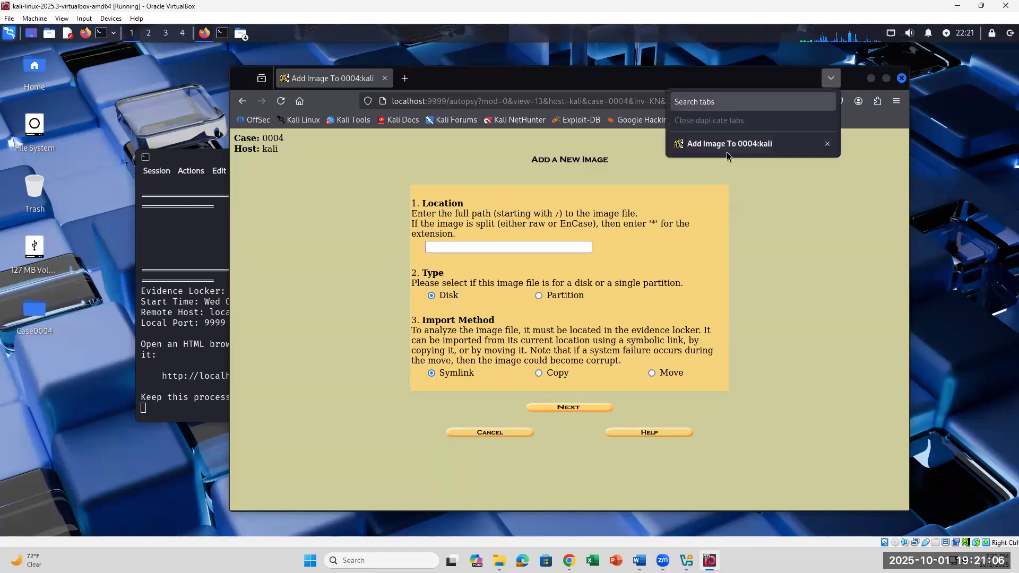
pyautogui.click(856, 239)
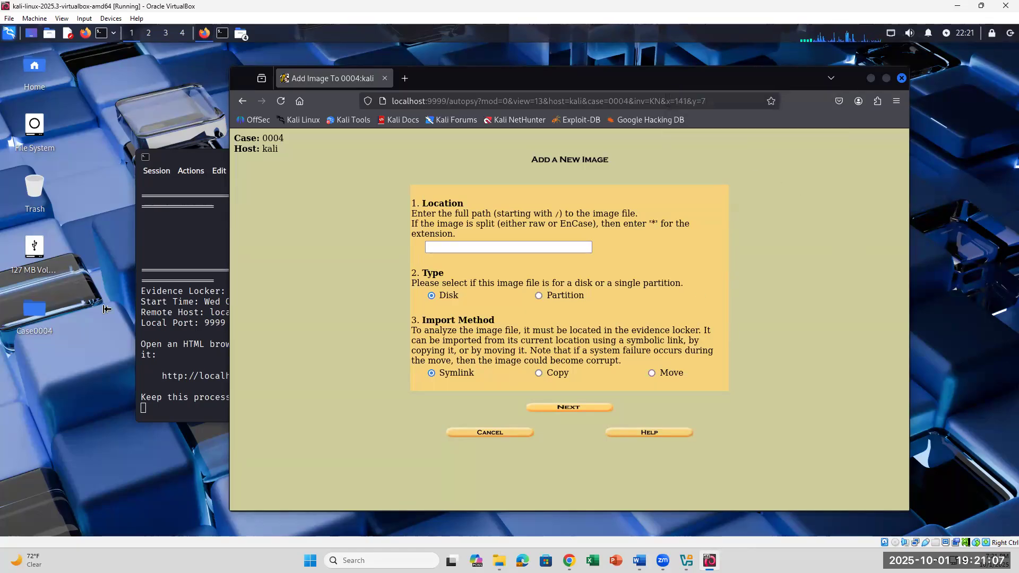
pyautogui.doubleClick(34, 310)
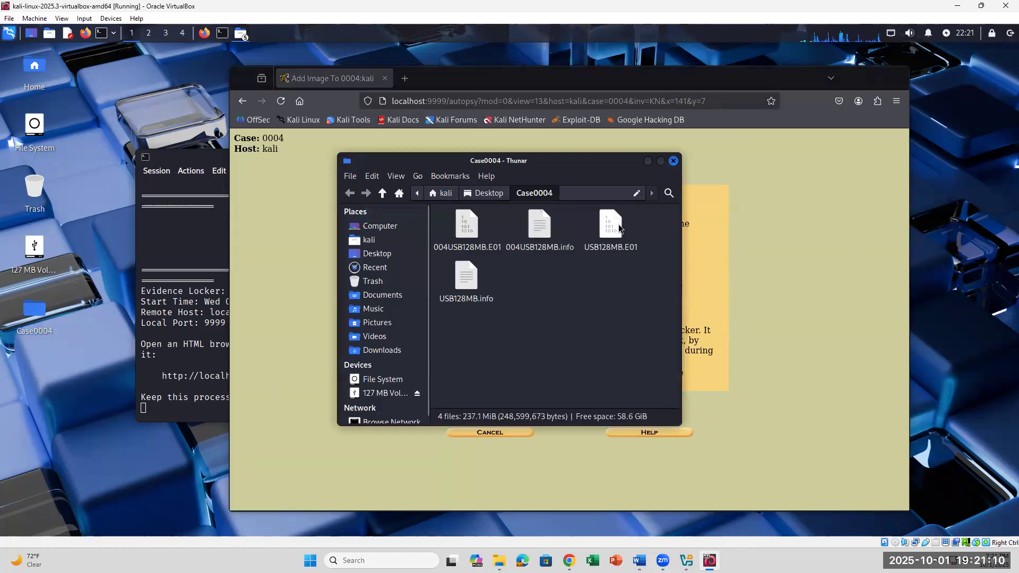
pyautogui.click(621, 227)
# - Copy the Case0004 folder path from the path bar, then focus Autopsy's image location field
pyautogui.click(636, 193)
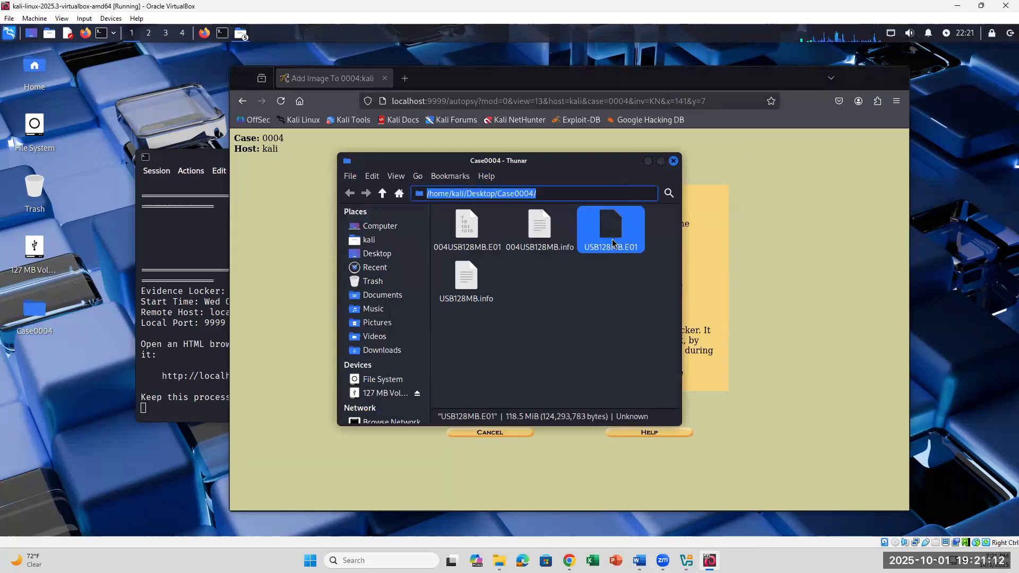
pyautogui.press('Escape')
pyautogui.click(639, 266)
pyautogui.click(617, 238)
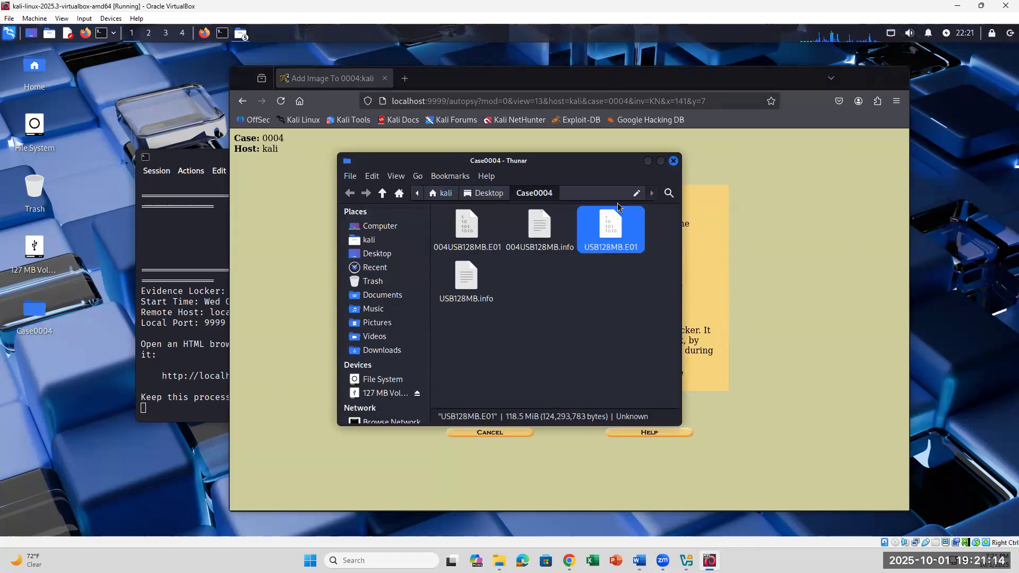
pyautogui.click(636, 193)
pyautogui.rightClick(489, 197)
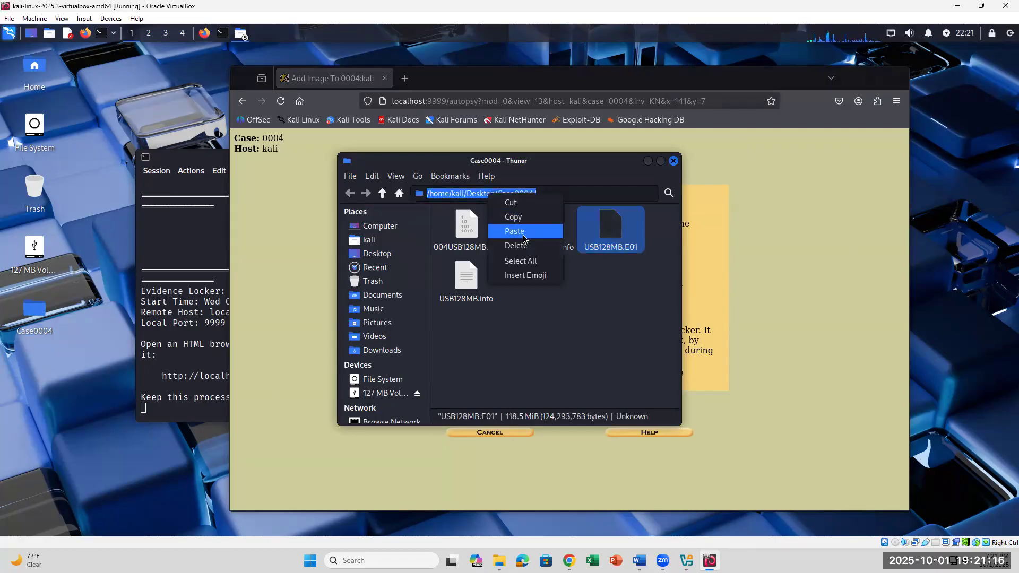
pyautogui.click(523, 218)
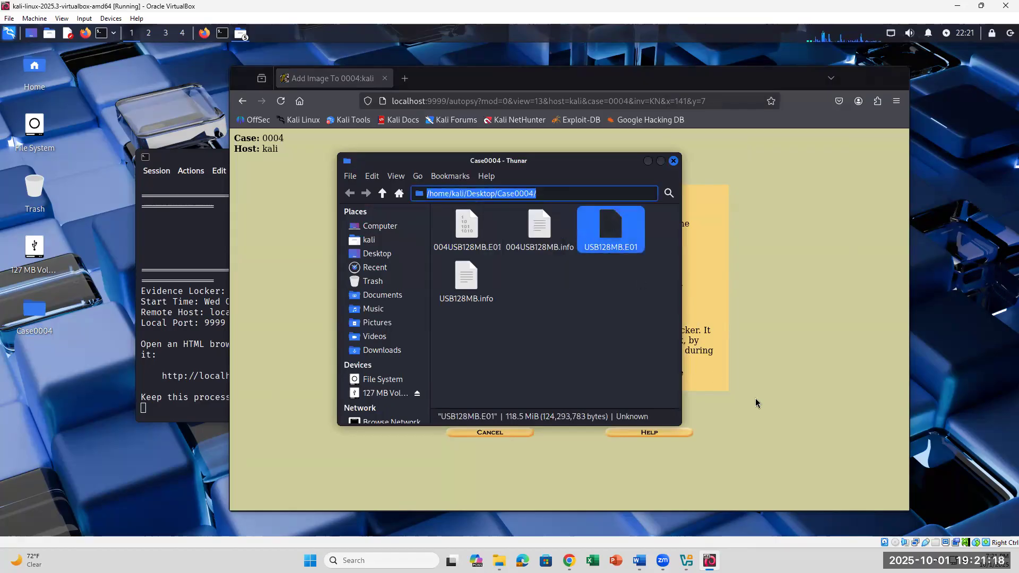
pyautogui.click(780, 406)
pyautogui.click(498, 246)
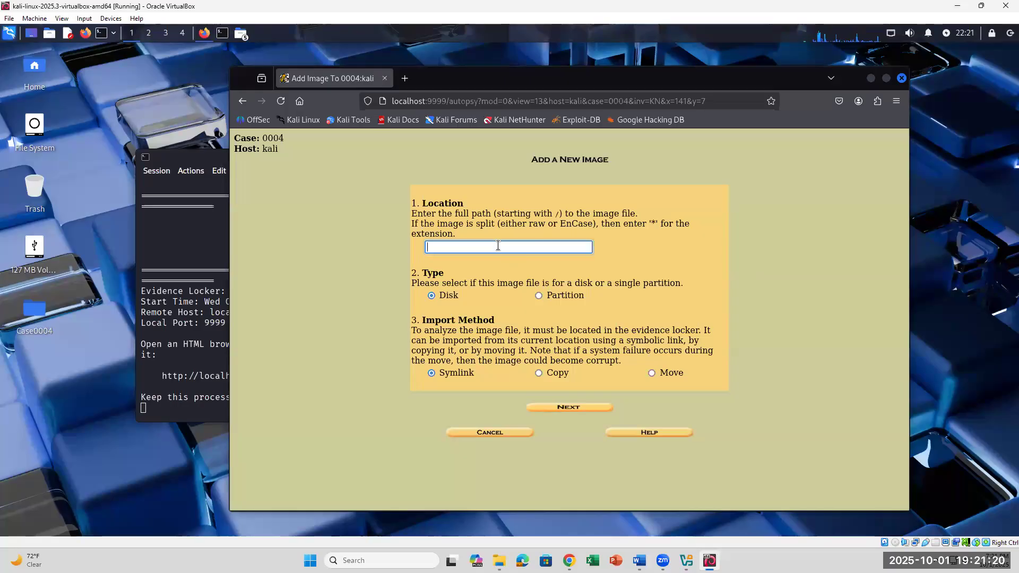
# - Paste the /home/kali/Desktop/Case0004/ path into Location and append the USB128MB image file name
pyautogui.hotkey('ctrl', 'v')
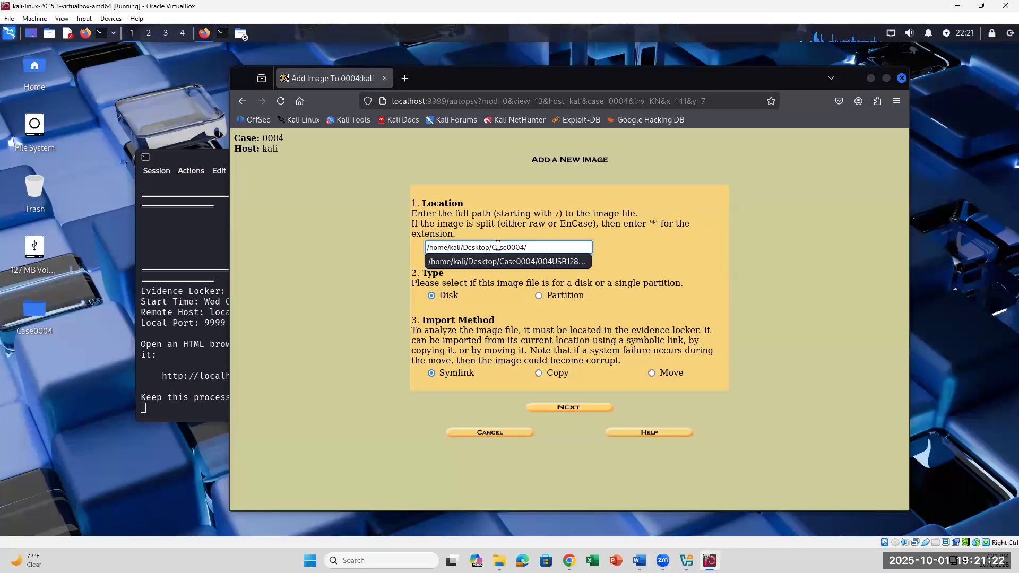
pyautogui.write('u')
pyautogui.press('BackSpace')
pyautogui.write('USB')
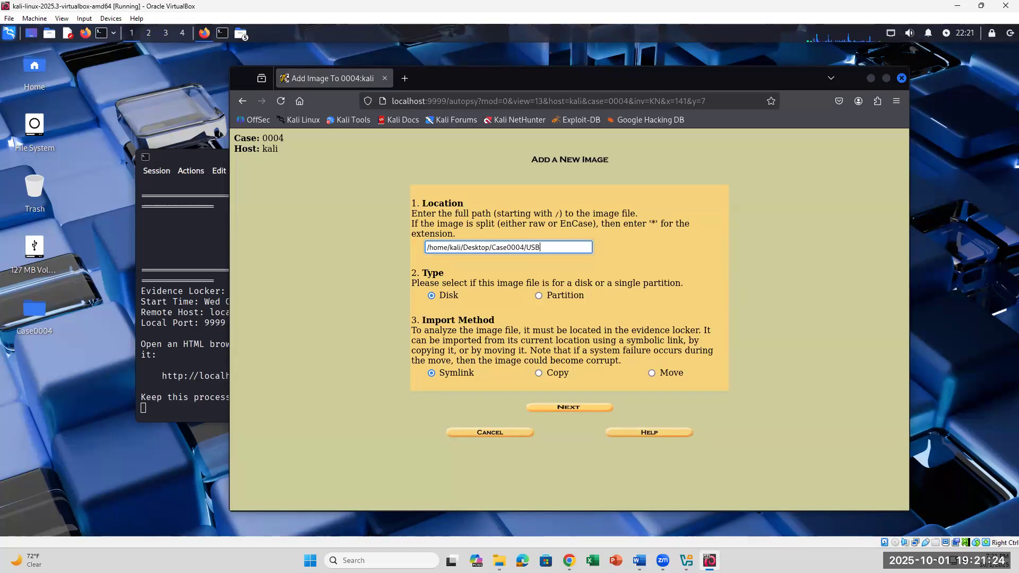
pyautogui.write('128MB.')
pyautogui.doubleClick(52, 333)
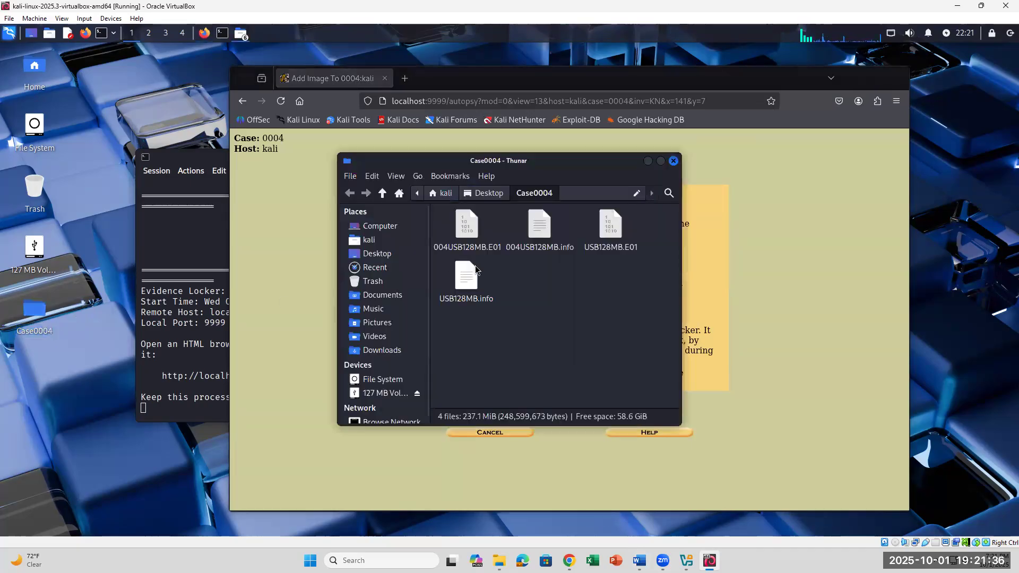
pyautogui.click(804, 290)
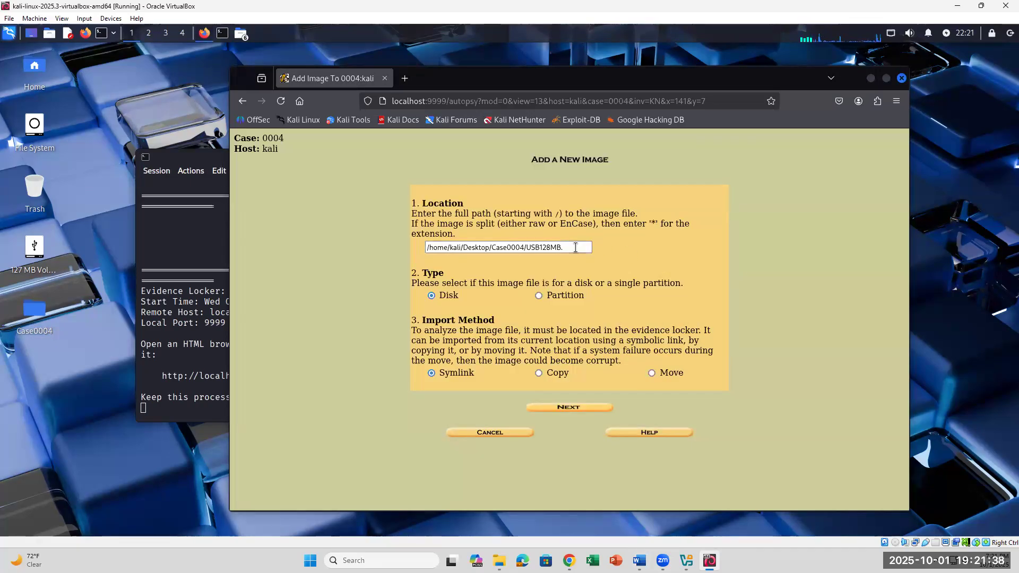
pyautogui.write('01')
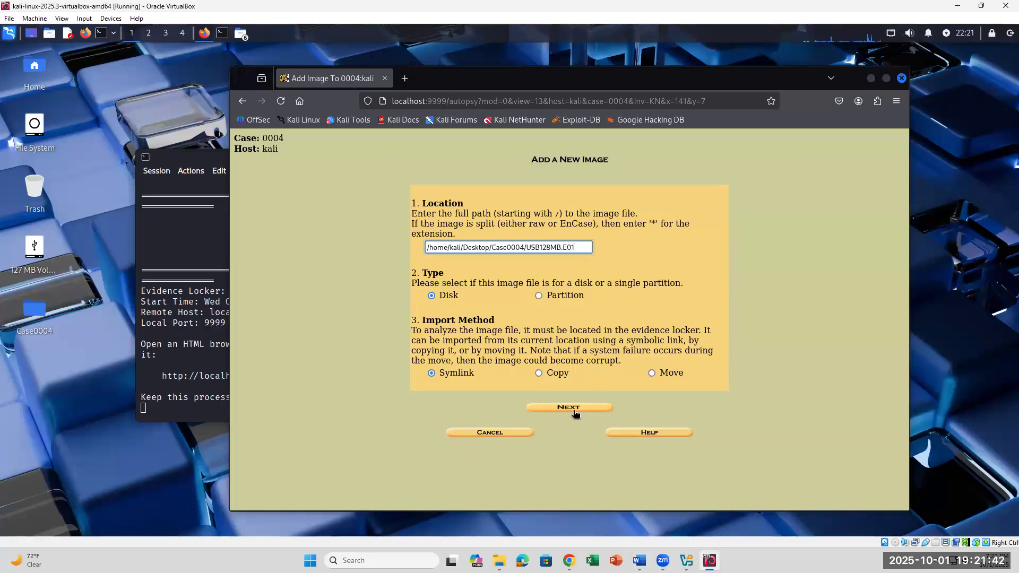
# - Submit the image and confirm the dos disk image volume type, then view the lab instructions
pyautogui.click(575, 411)
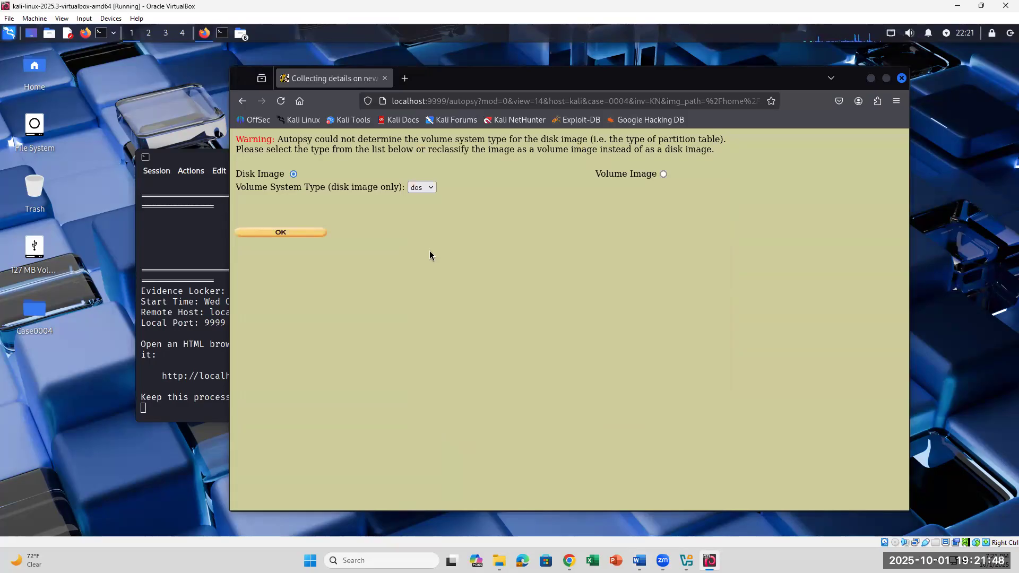
pyautogui.click(278, 231)
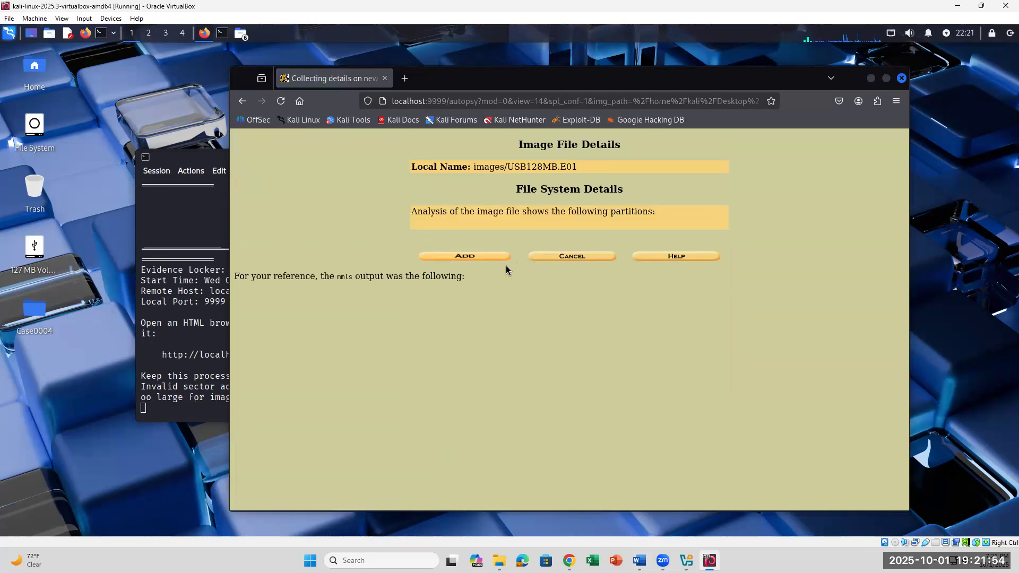
pyautogui.click(639, 560)
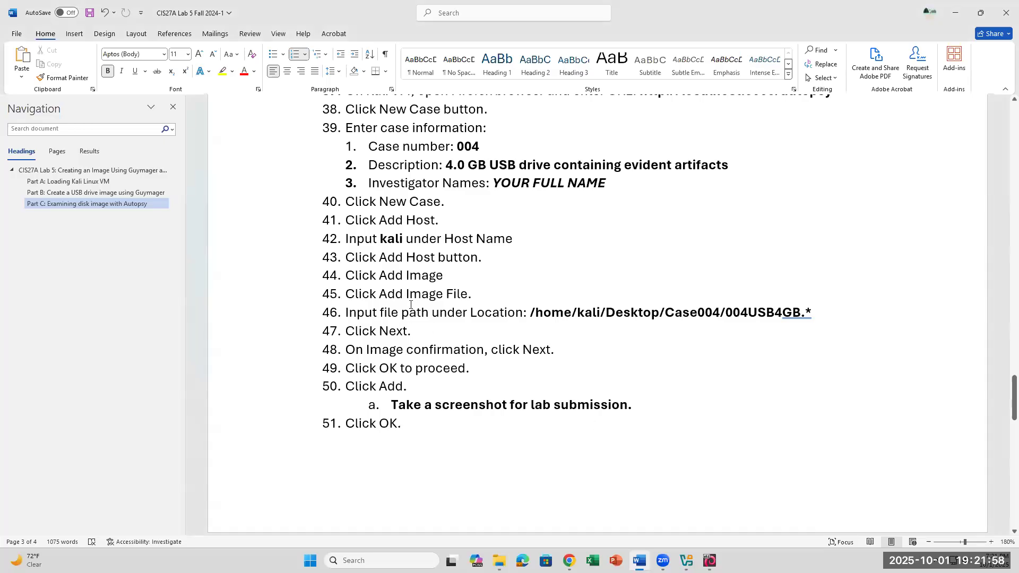
# - Read the add-image steps and the SSN1 search-hits question in Word, then return to the VM
pyautogui.moveTo(472, 294); pyautogui.dragTo(348, 295)
pyautogui.click(461, 313)
pyautogui.moveTo(451, 389); pyautogui.dragTo(303, 387)
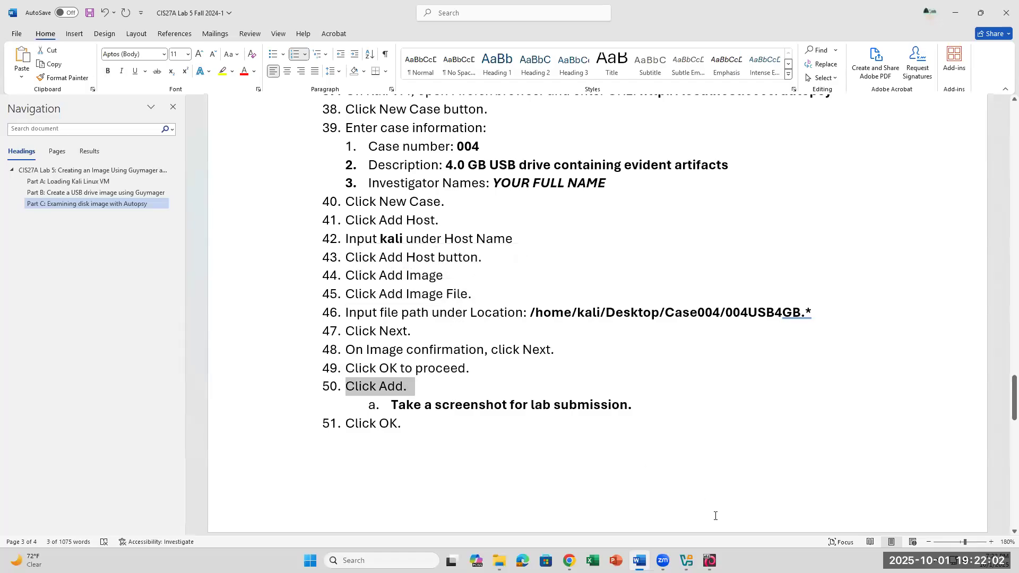
pyautogui.scroll(-10, 691, 450)
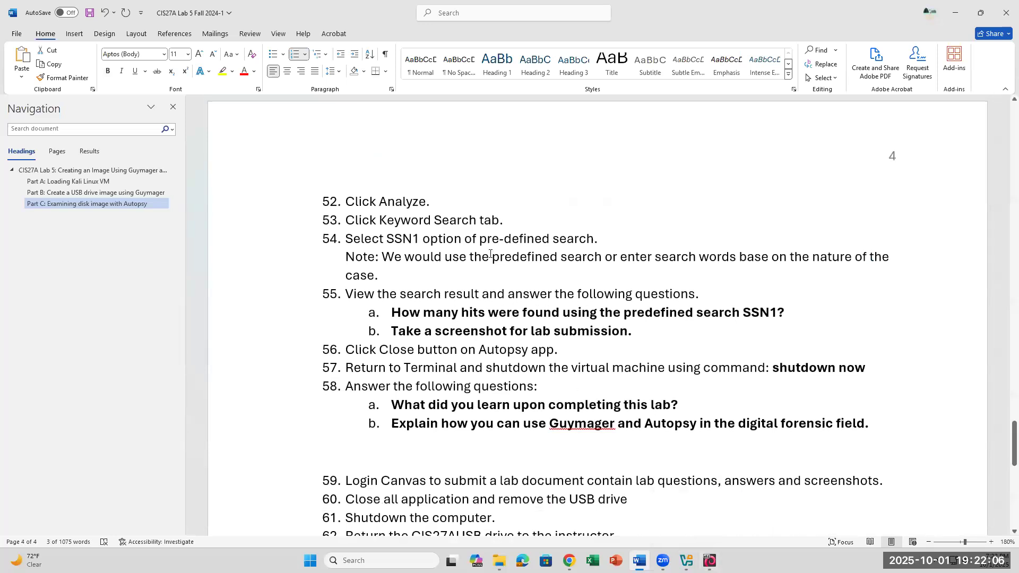
pyautogui.moveTo(391, 312); pyautogui.dragTo(800, 316)
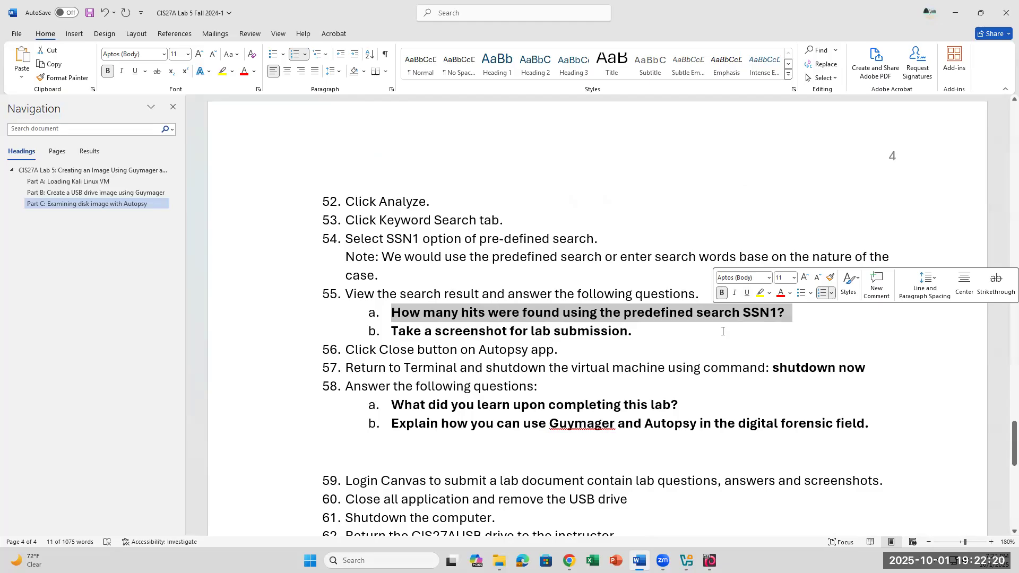
pyautogui.click(788, 314)
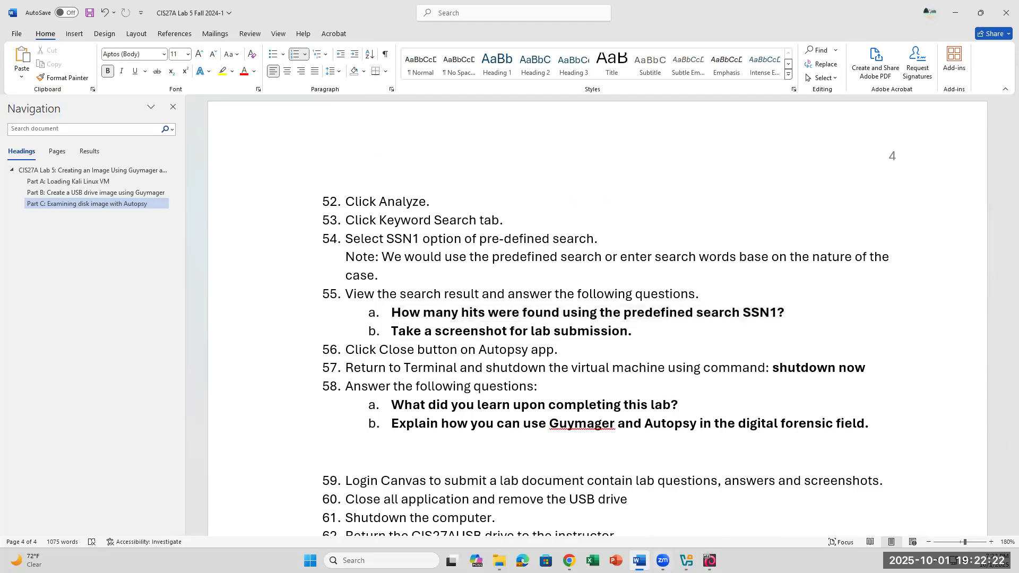
pyautogui.click(711, 561)
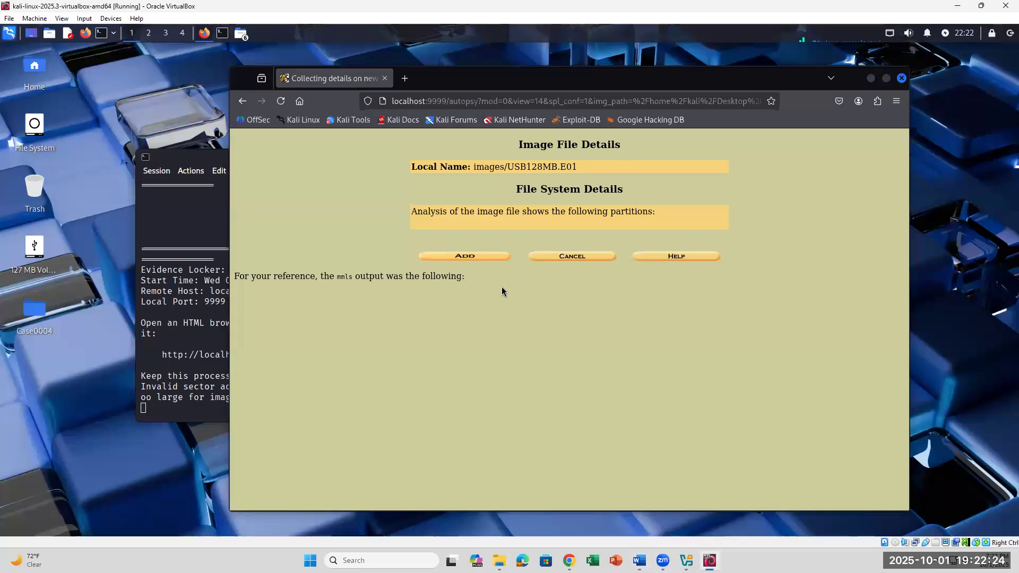
# - Add USB128MB.E01 to case 0004 as img1/vol1 and start analyzing vol1
pyautogui.click(489, 257)
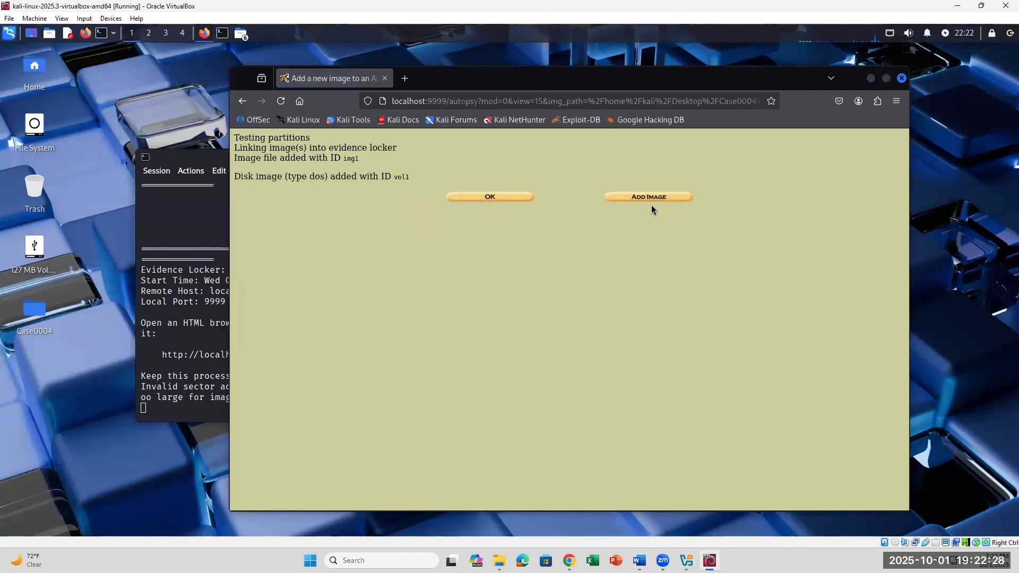
pyautogui.click(525, 201)
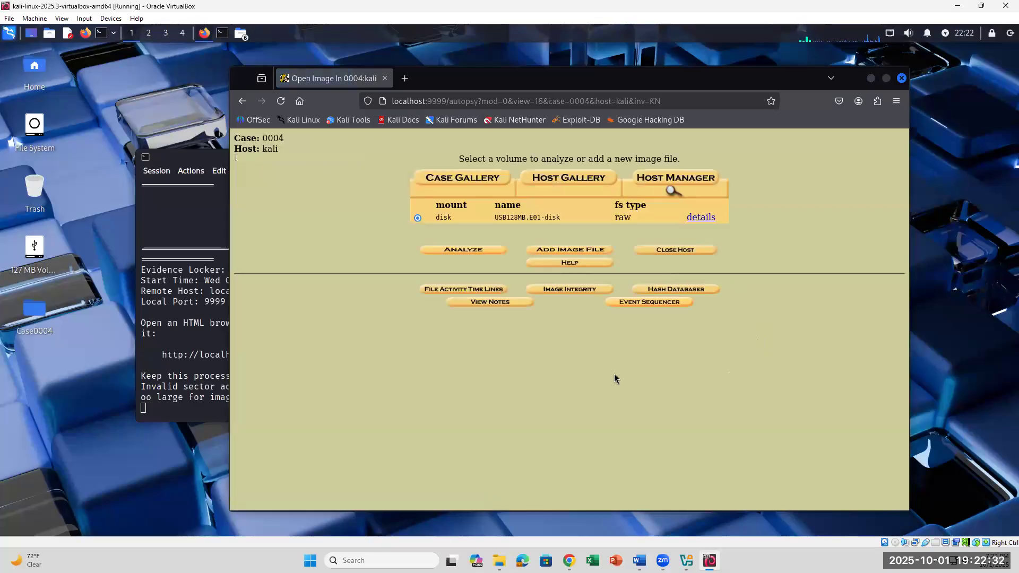
pyautogui.click(492, 251)
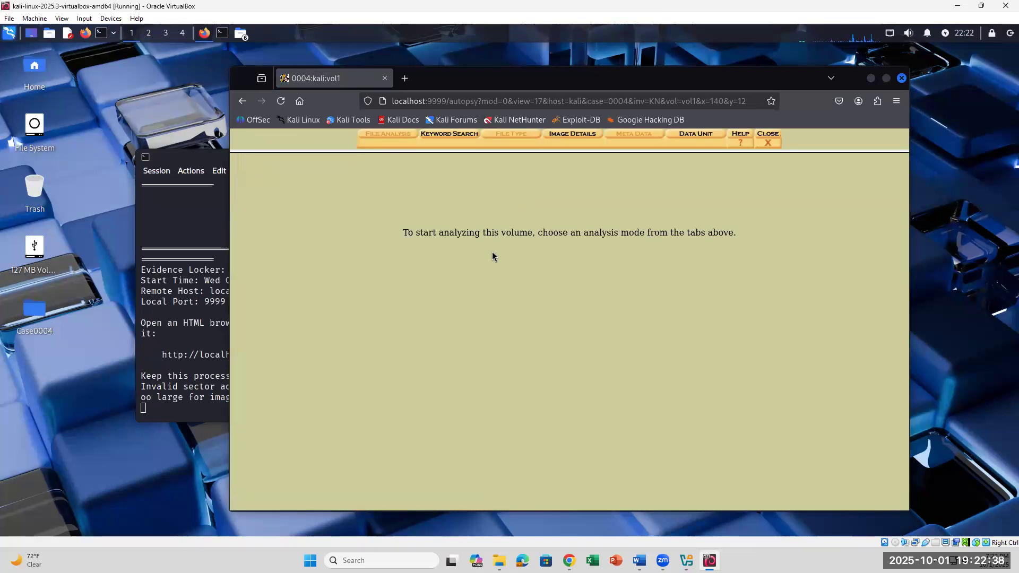
pyautogui.click(640, 560)
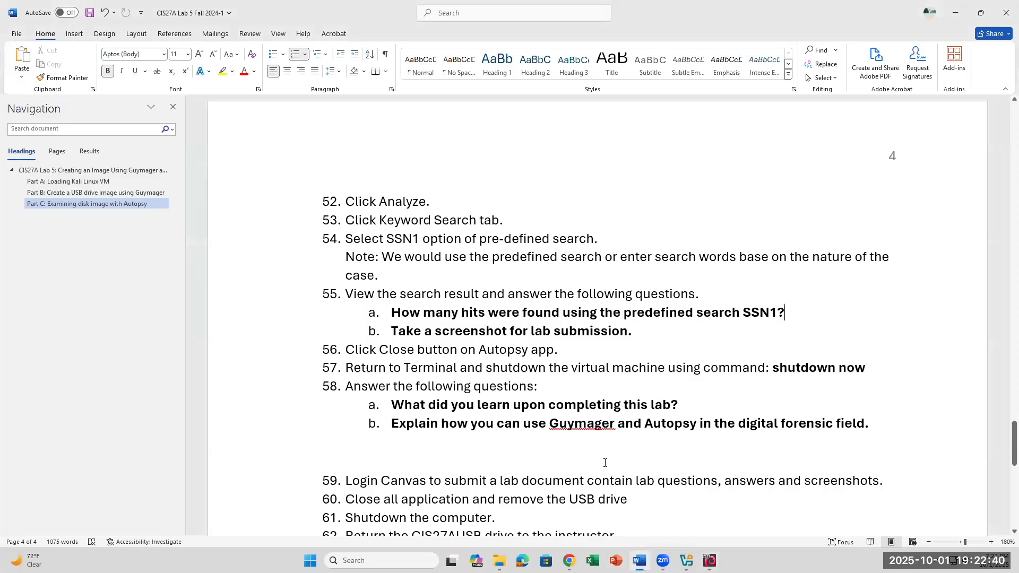
pyautogui.scroll(8, 604, 461)
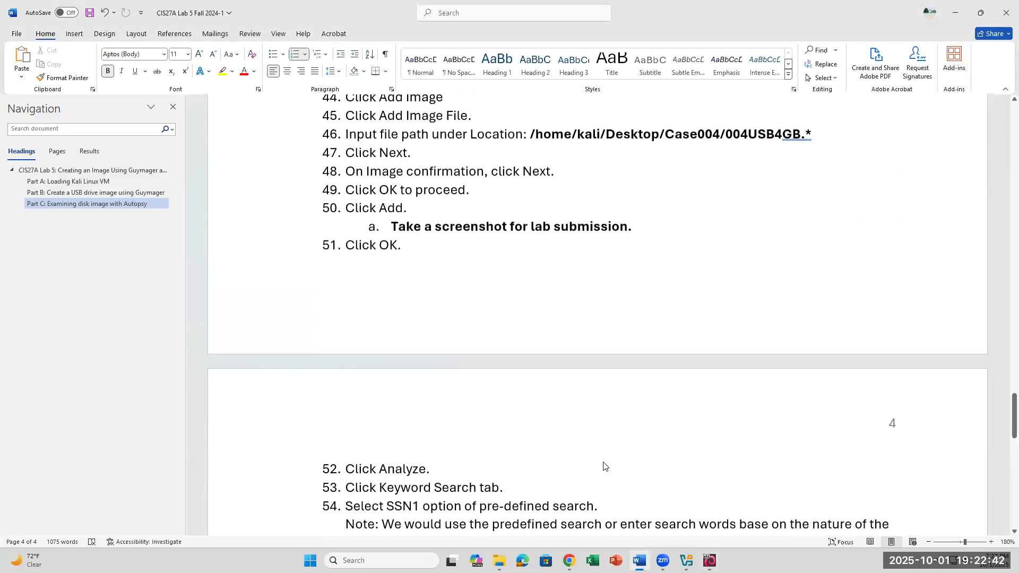
pyautogui.scroll(-5, 604, 466)
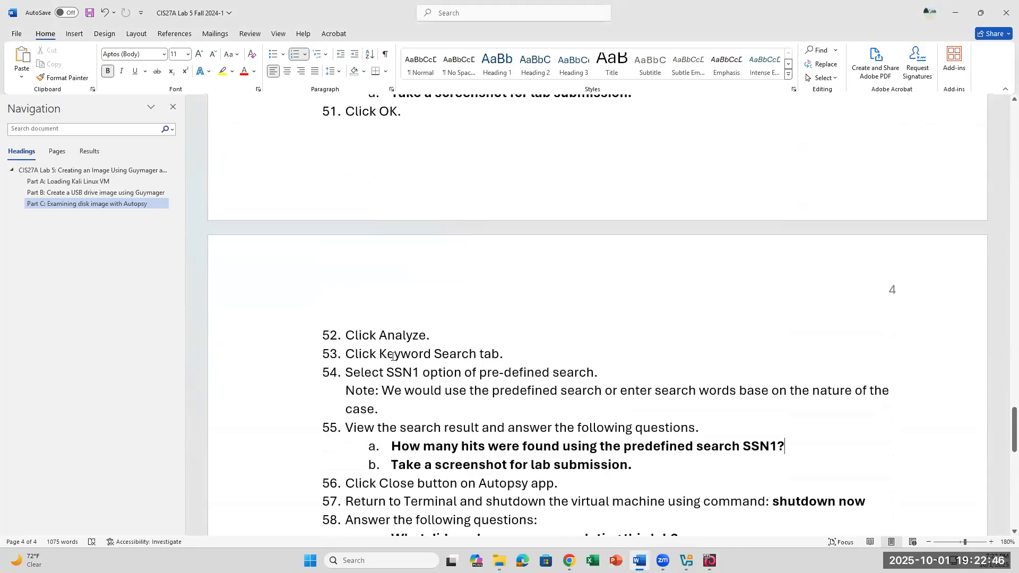
pyautogui.moveTo(347, 354); pyautogui.dragTo(507, 366)
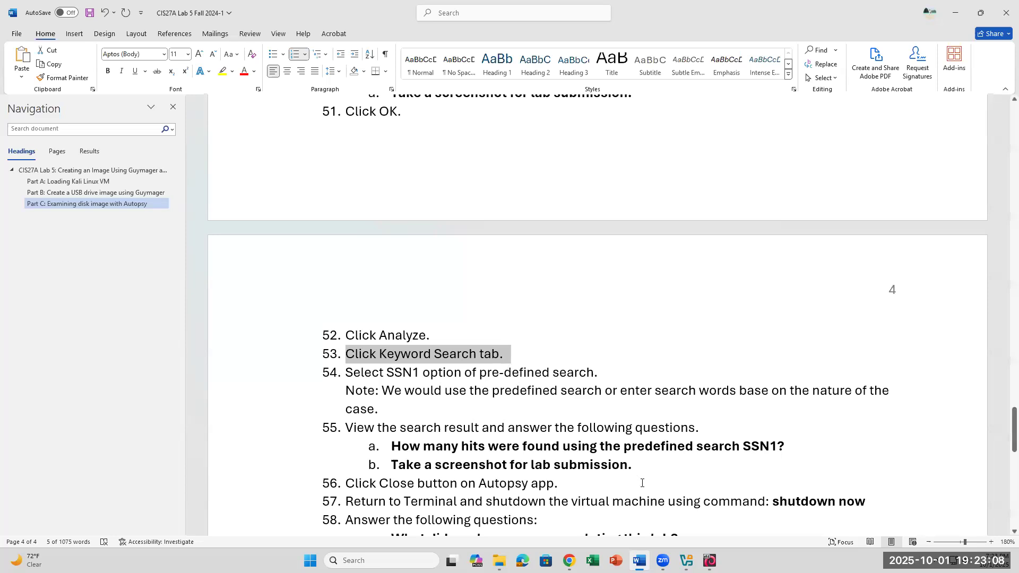
pyautogui.click(710, 561)
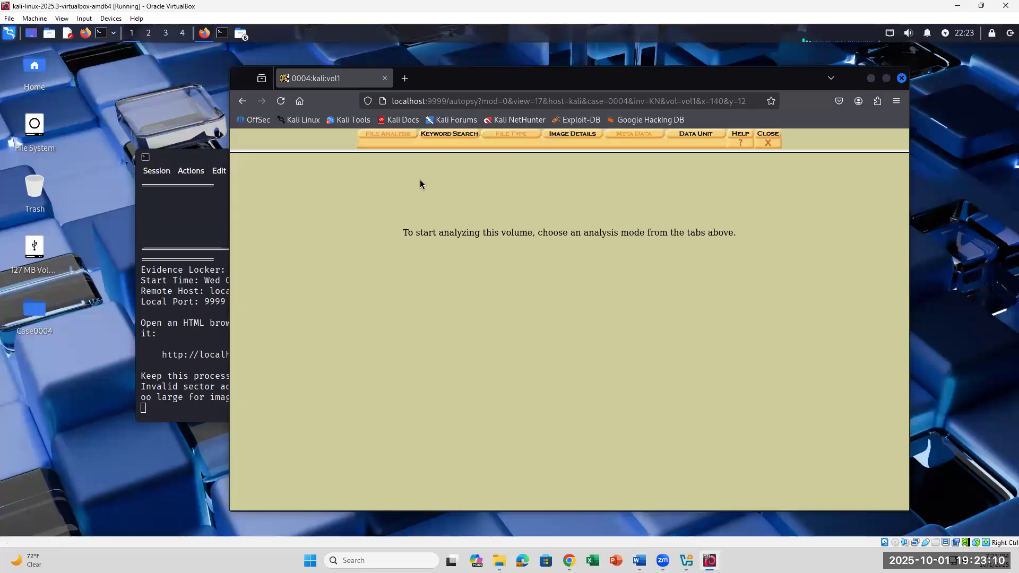
# - Run the predefined SSN1 regular-expression search on vol1 and highlight its 0 hits result
pyautogui.click(440, 136)
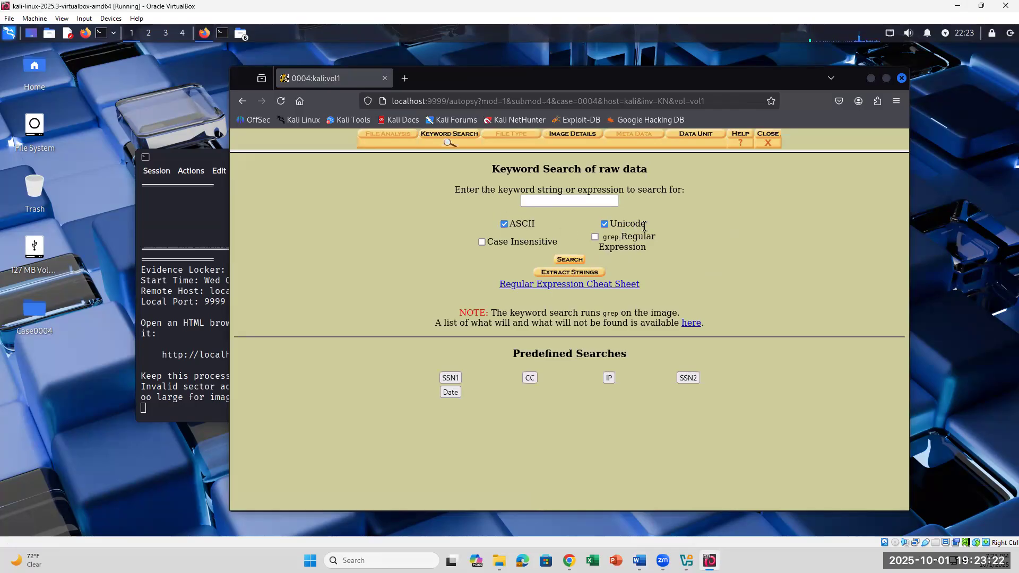
pyautogui.click(558, 200)
pyautogui.write('ss')
pyautogui.write('SSN1')
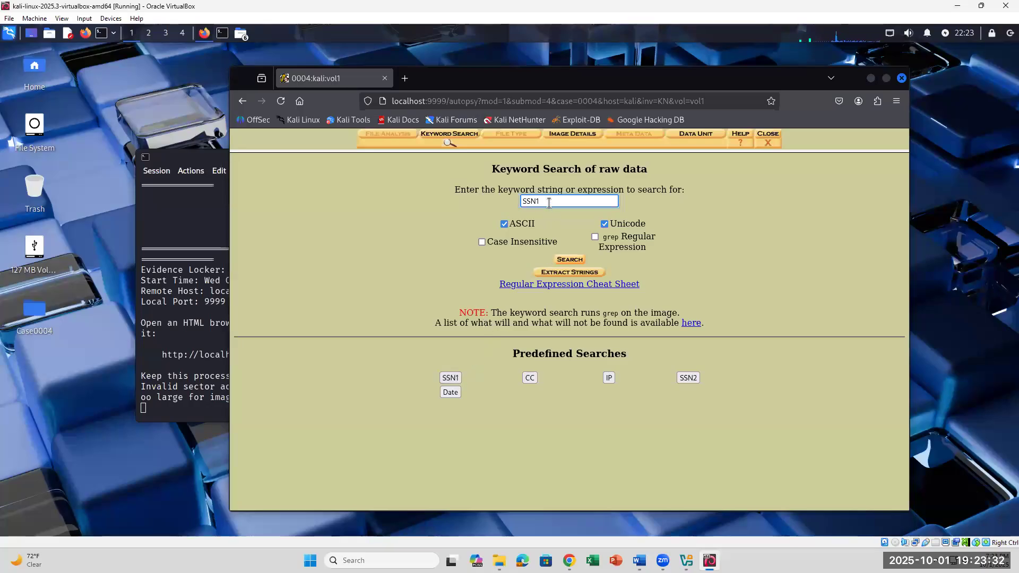
pyautogui.press('BackSpace')
pyautogui.press('BackSpace')
pyautogui.press('BackSpace')
pyautogui.click(450, 378)
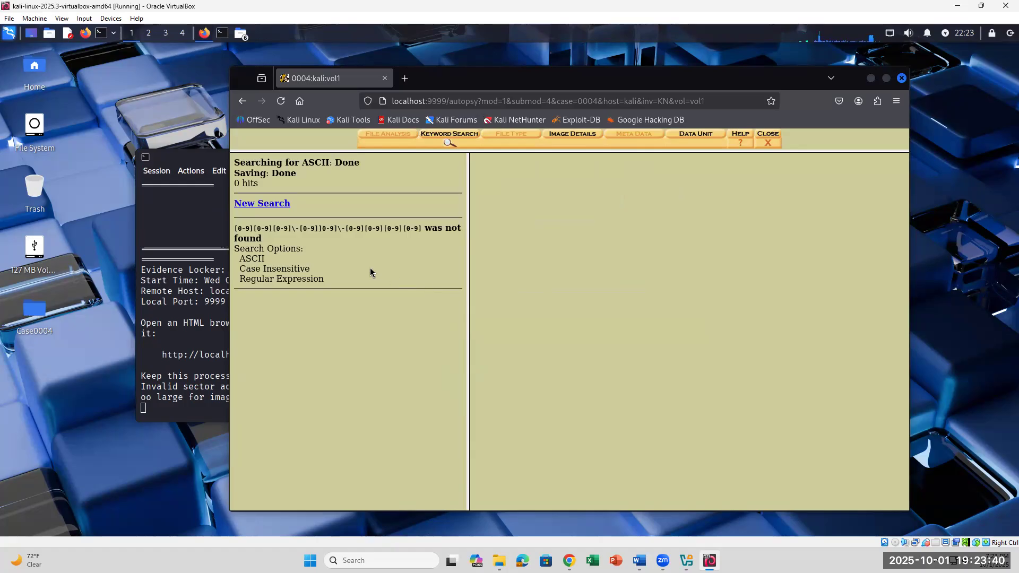
pyautogui.moveTo(234, 182); pyautogui.dragTo(370, 221)
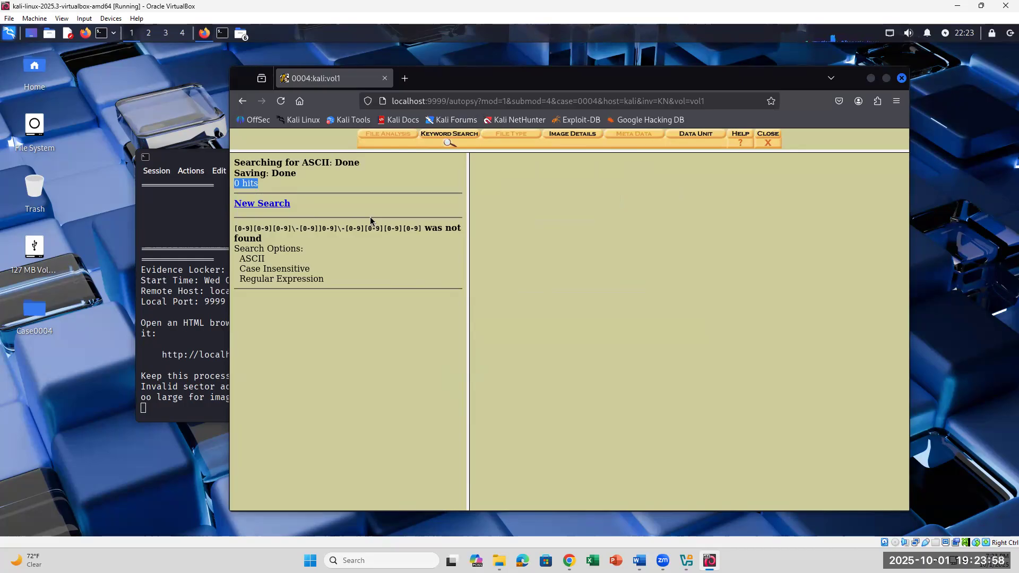
# - Run a case-insensitive keyword search for 'cybersecurity', finding 1 ASCII hit
pyautogui.click(449, 137)
pyautogui.click(578, 198)
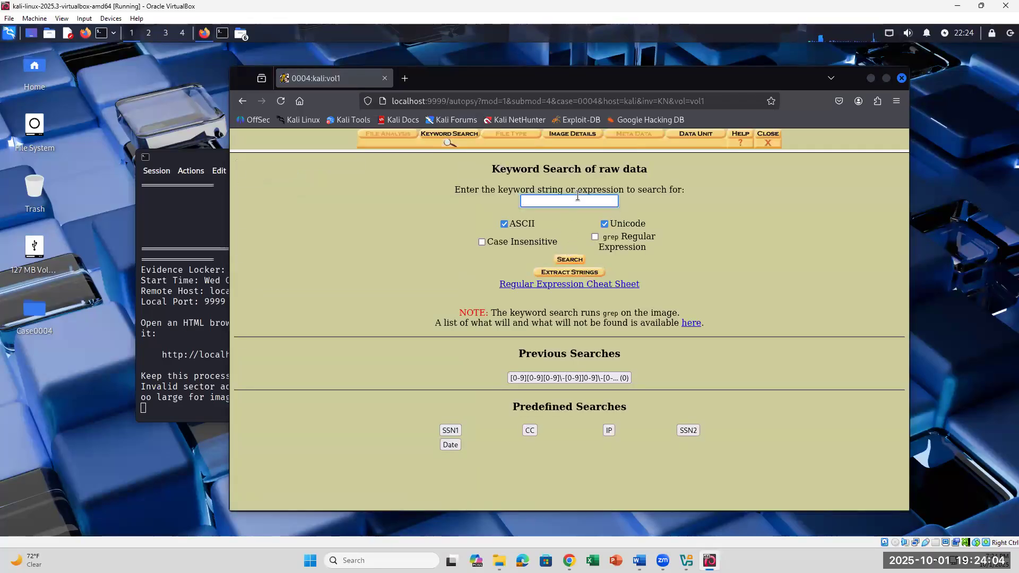
pyautogui.write('cybersecurity')
pyautogui.click(482, 242)
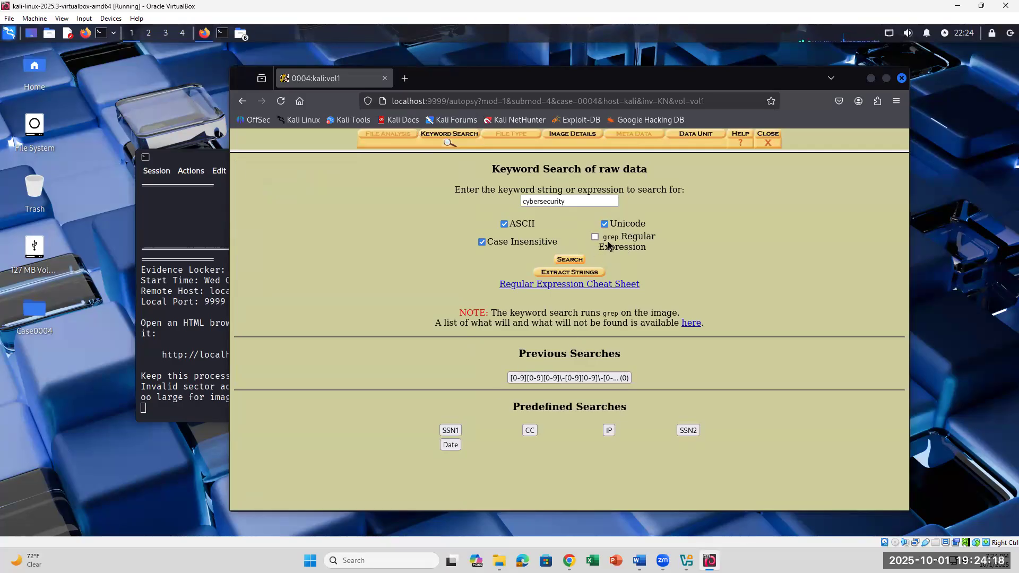
pyautogui.click(571, 260)
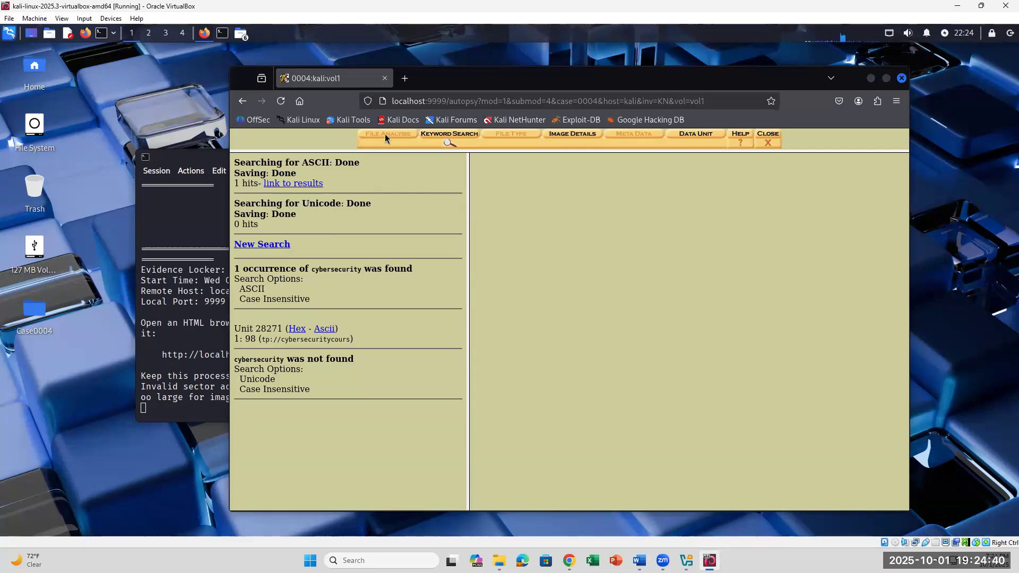
# - Start a new keyword search for 'dog' and submit it
pyautogui.click(430, 134)
pyautogui.click(573, 200)
pyautogui.write('dog')
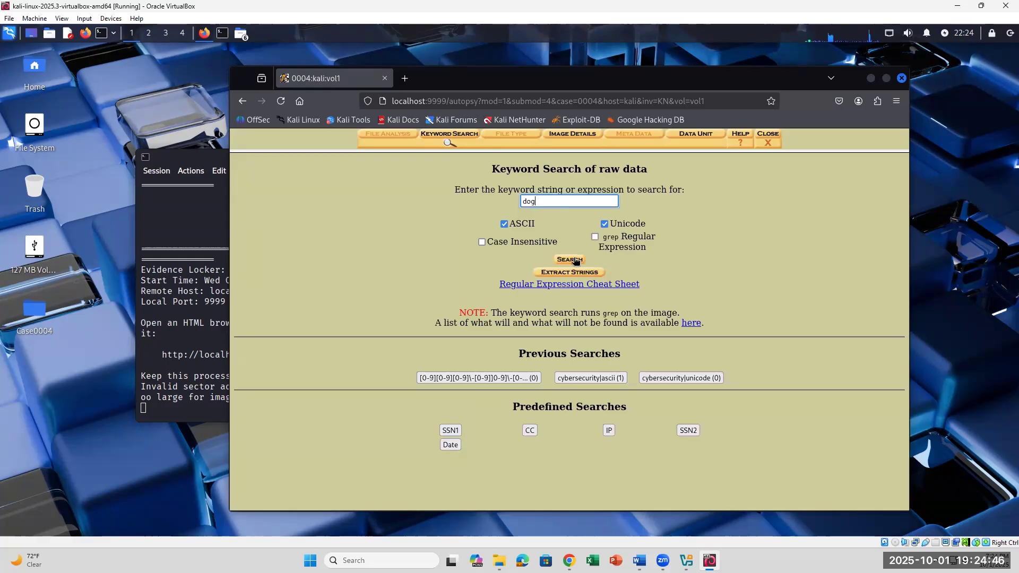
pyautogui.click(482, 242)
pyautogui.click(570, 260)
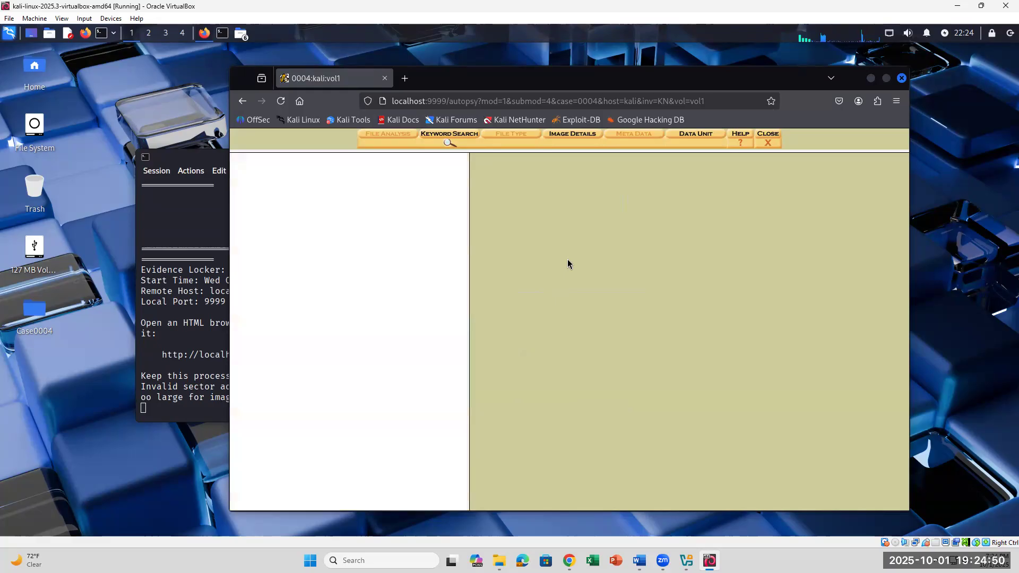
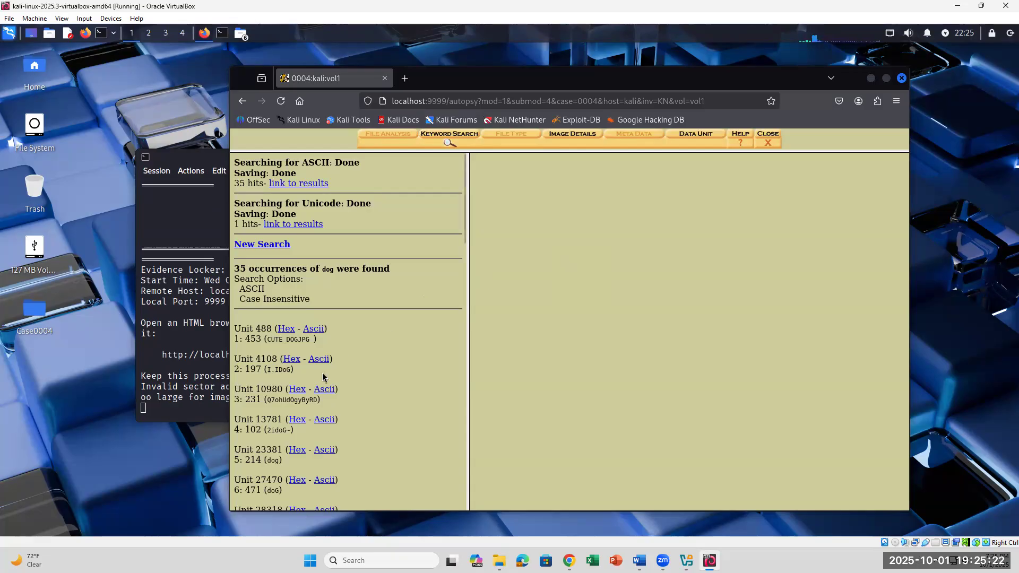
# - Run a keyword search for 'animal' on the USB image, which returns no hits
pyautogui.scroll(-8, 319, 378)
pyautogui.scroll(10, 321, 380)
pyautogui.click(446, 136)
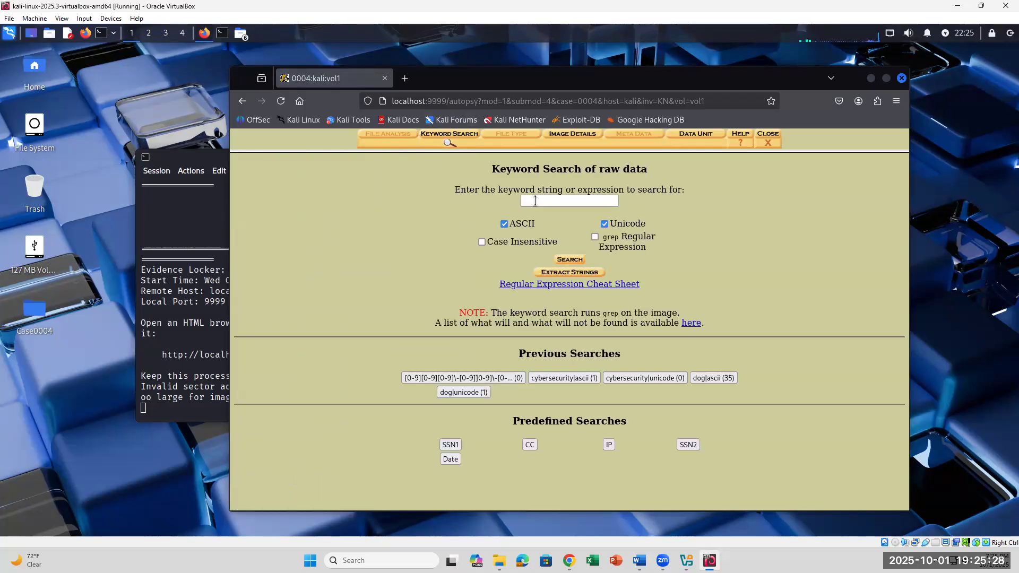
pyautogui.click(535, 201)
pyautogui.write('animal')
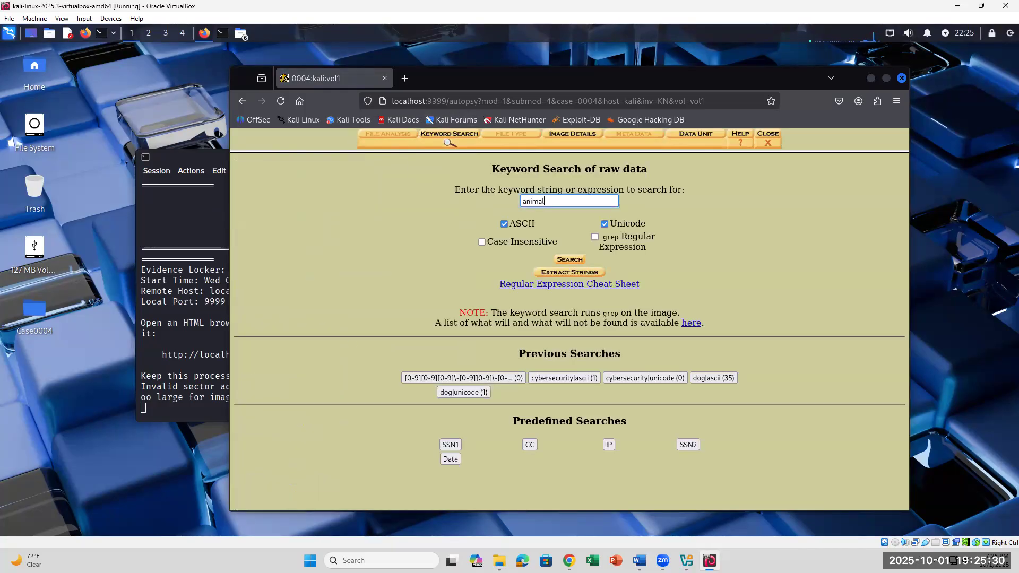
pyautogui.press('Return')
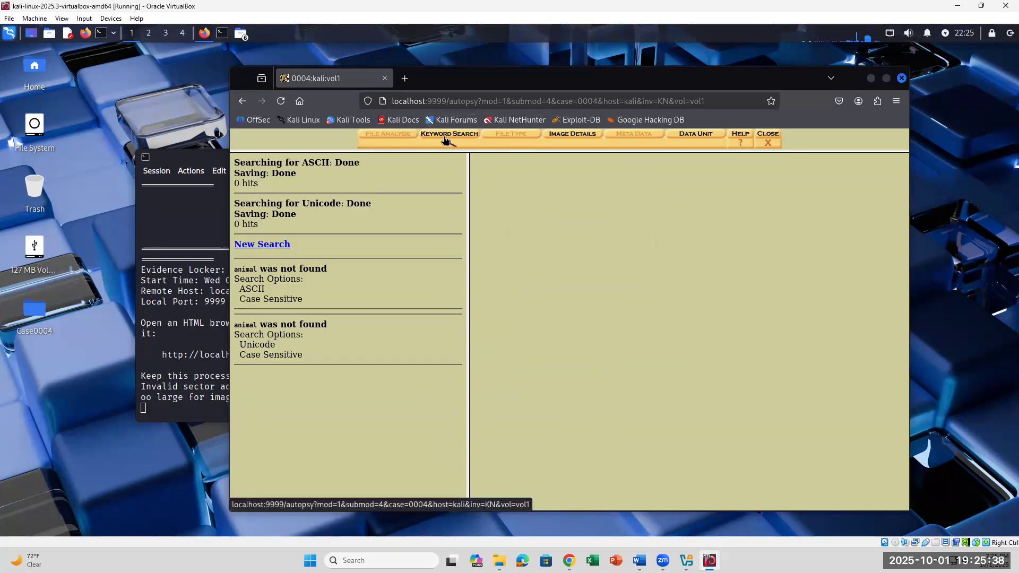
# - Run the predefined IP address search, getting 0 hits, then view the Word lab instructions
pyautogui.click(445, 139)
pyautogui.click(543, 205)
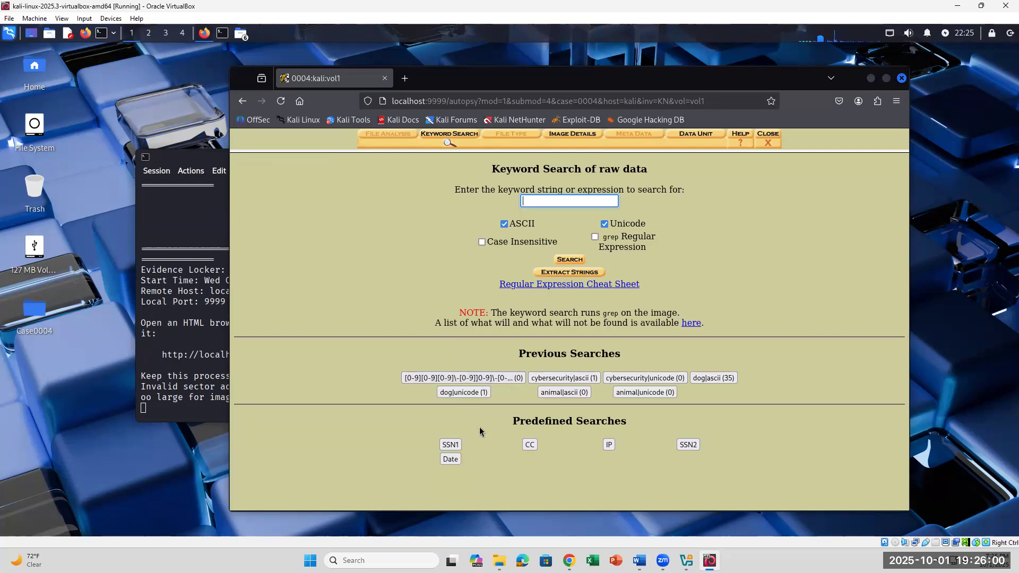
pyautogui.click(608, 450)
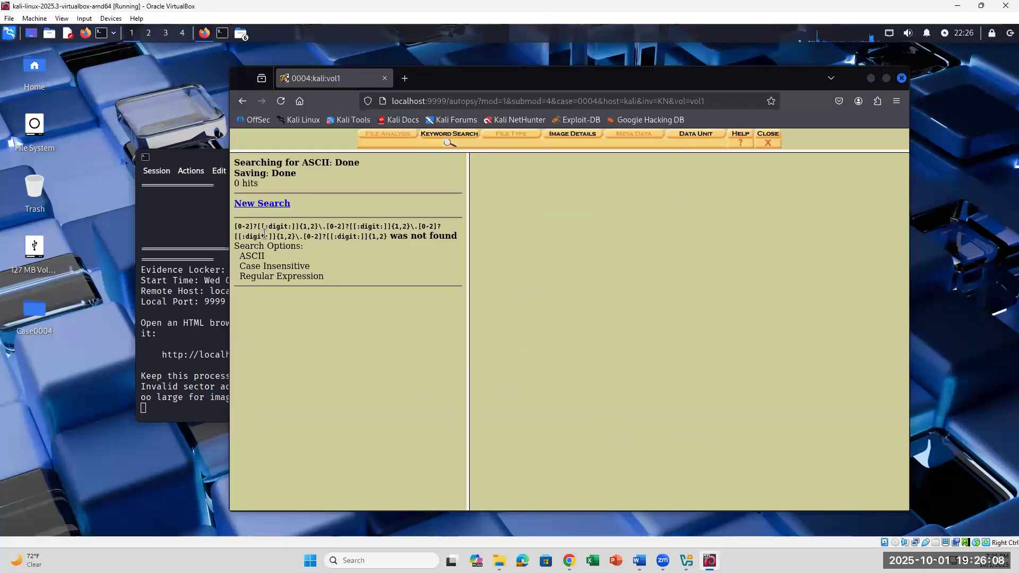
pyautogui.click(271, 205)
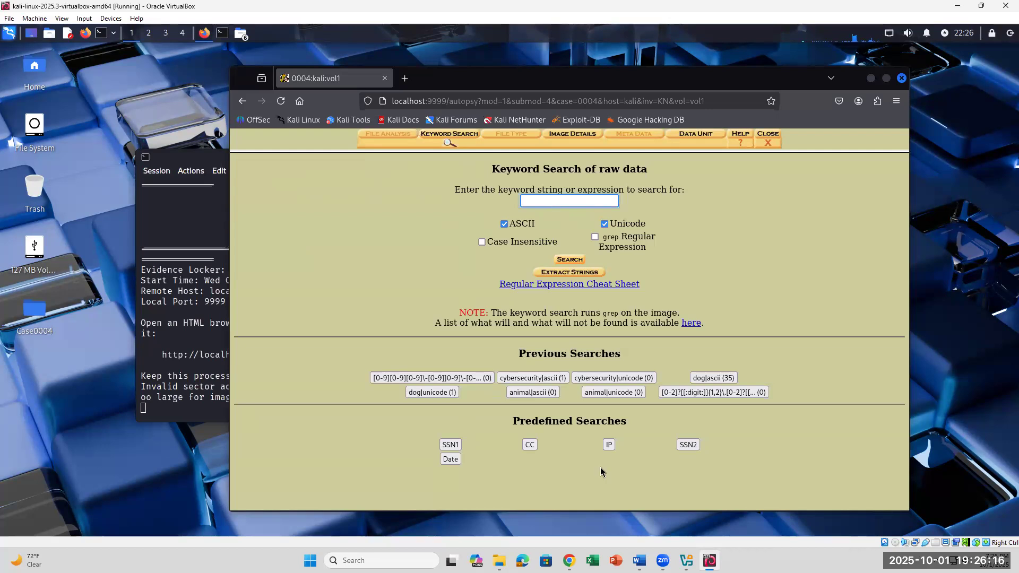
pyautogui.click(640, 560)
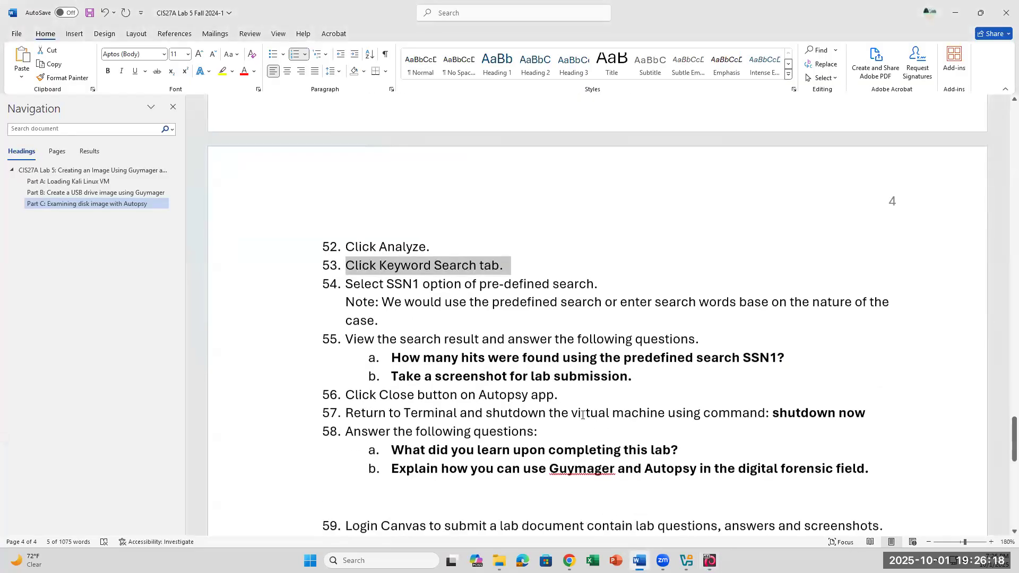
pyautogui.scroll(-3, 583, 415)
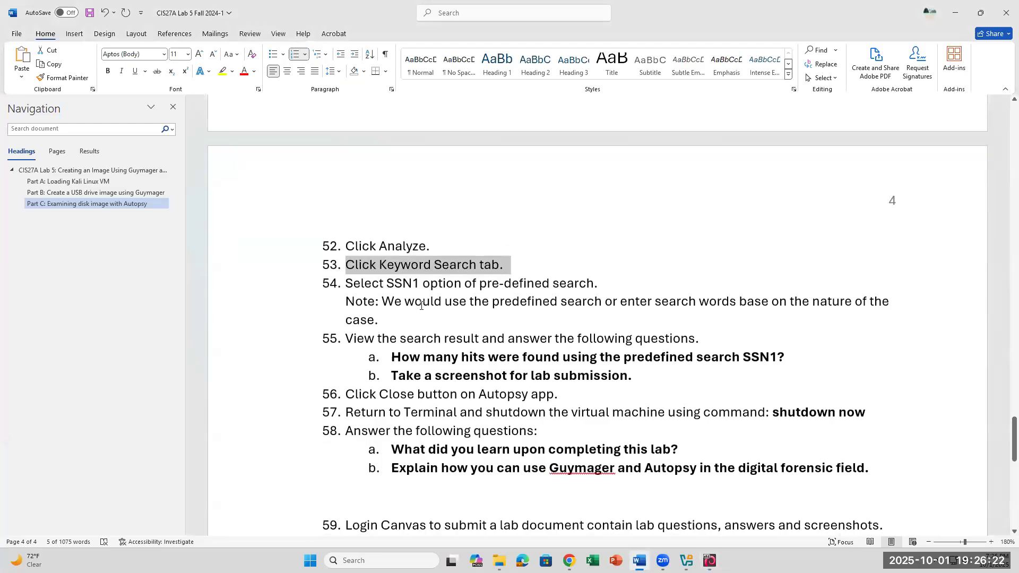
pyautogui.moveTo(686, 562)
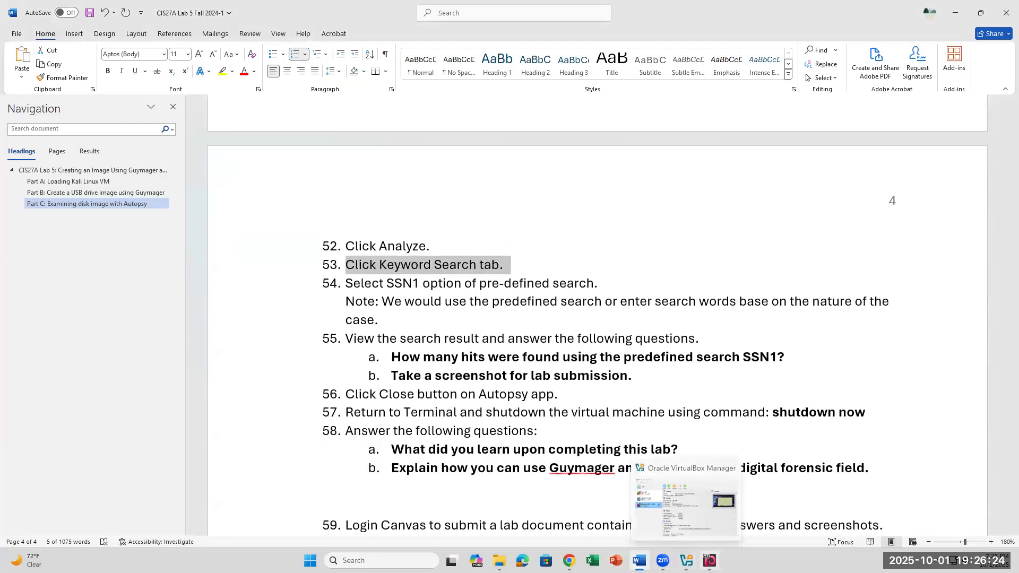
# - Back in the Kali VM, run a keyword search for 'world'
pyautogui.click(710, 561)
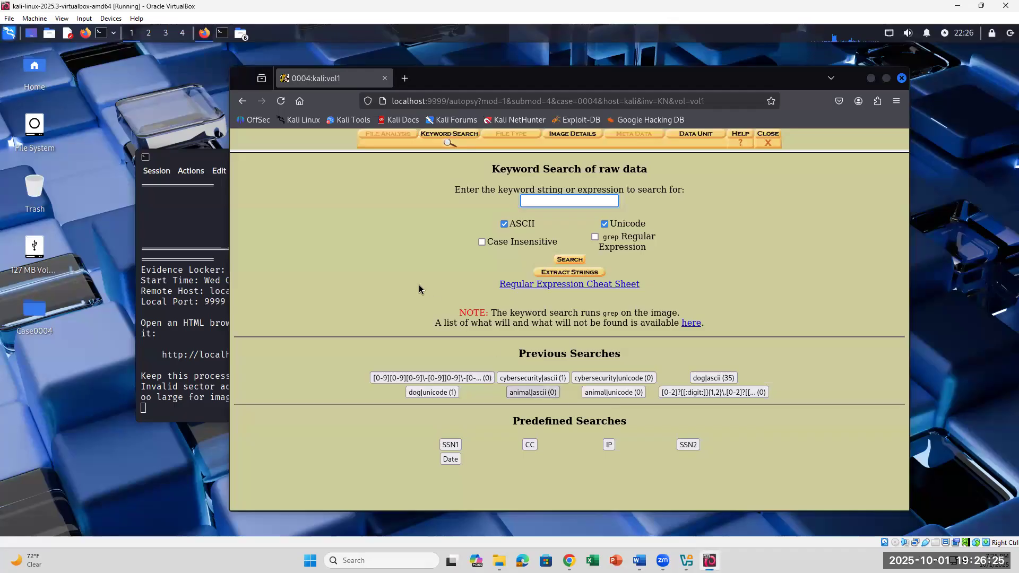
pyautogui.click(553, 204)
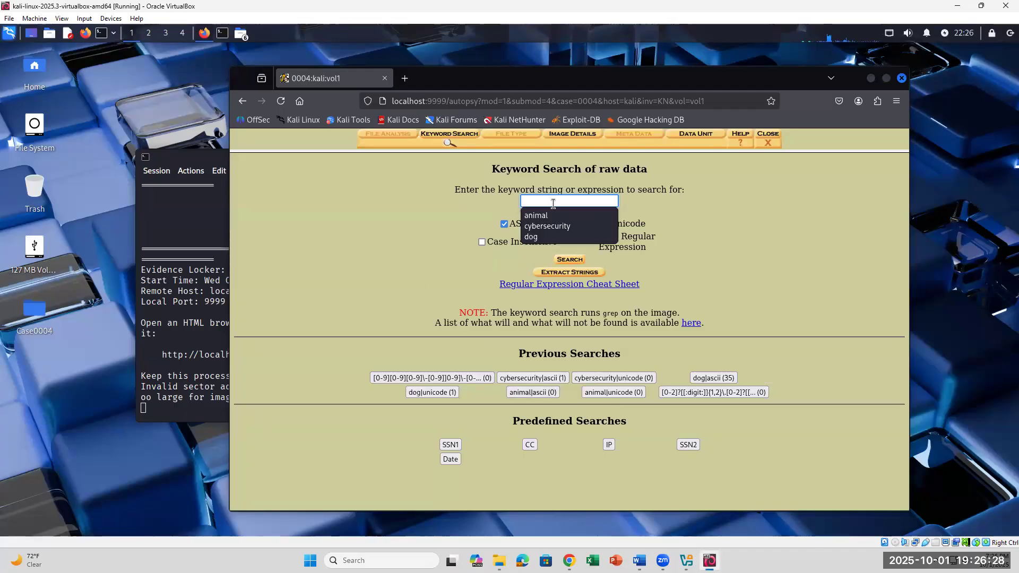
pyautogui.write('world')
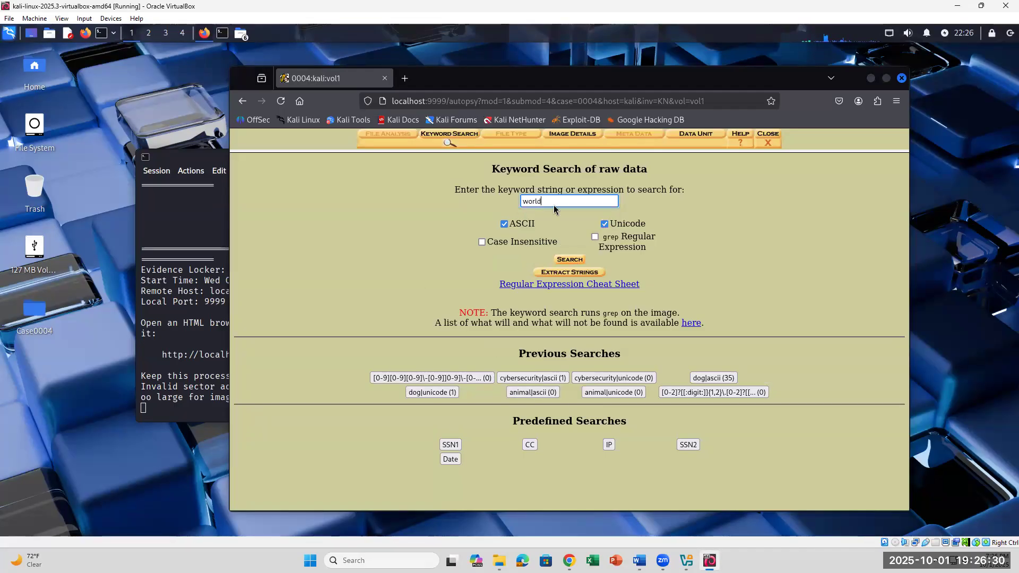
pyautogui.press('Return')
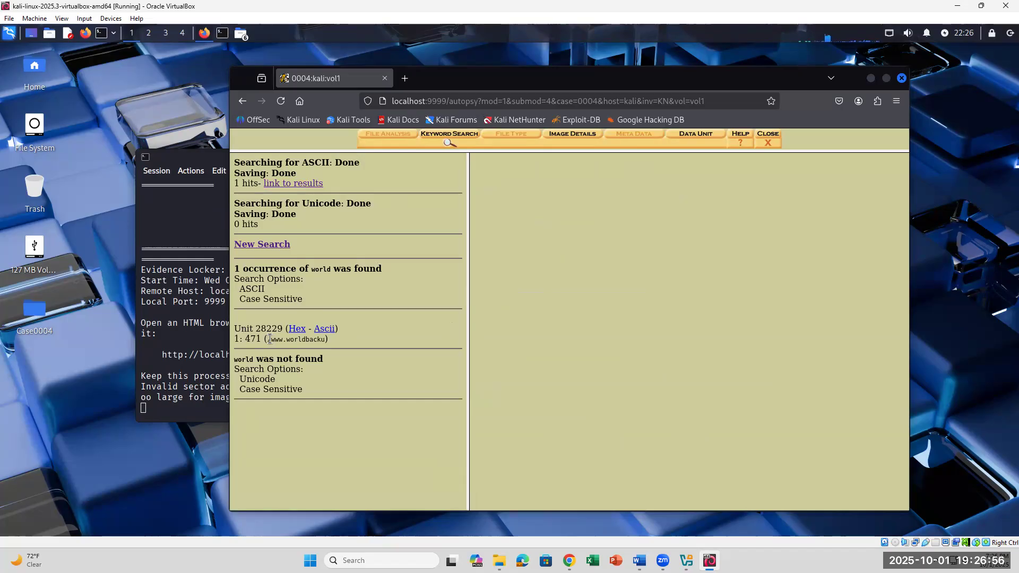
# - Highlight the matching hit text and the 1 ASCII hit summary for 'world'
pyautogui.moveTo(272, 340); pyautogui.dragTo(337, 344)
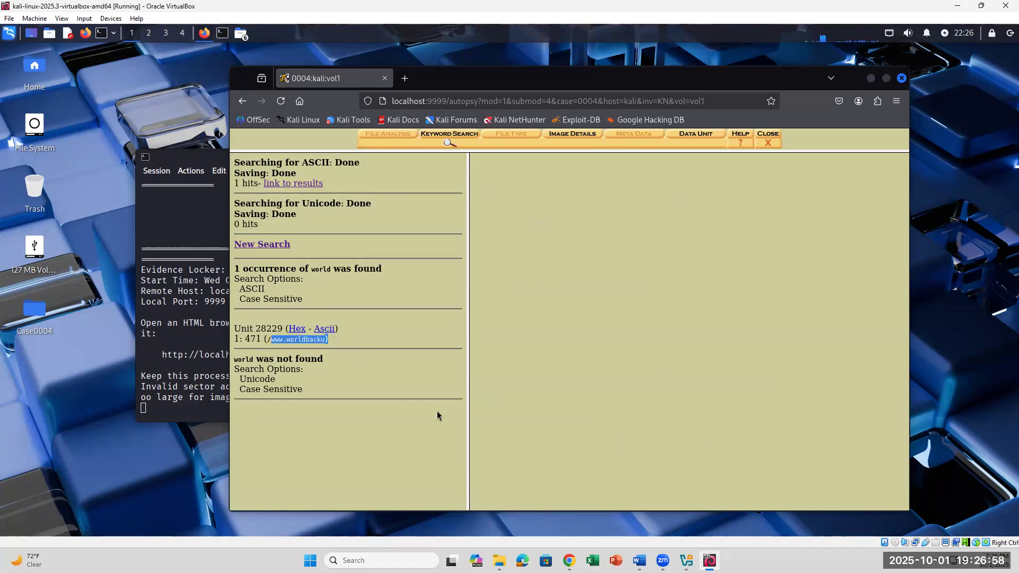
pyautogui.click(342, 428)
pyautogui.moveTo(309, 268); pyautogui.dragTo(382, 306)
pyautogui.click(381, 417)
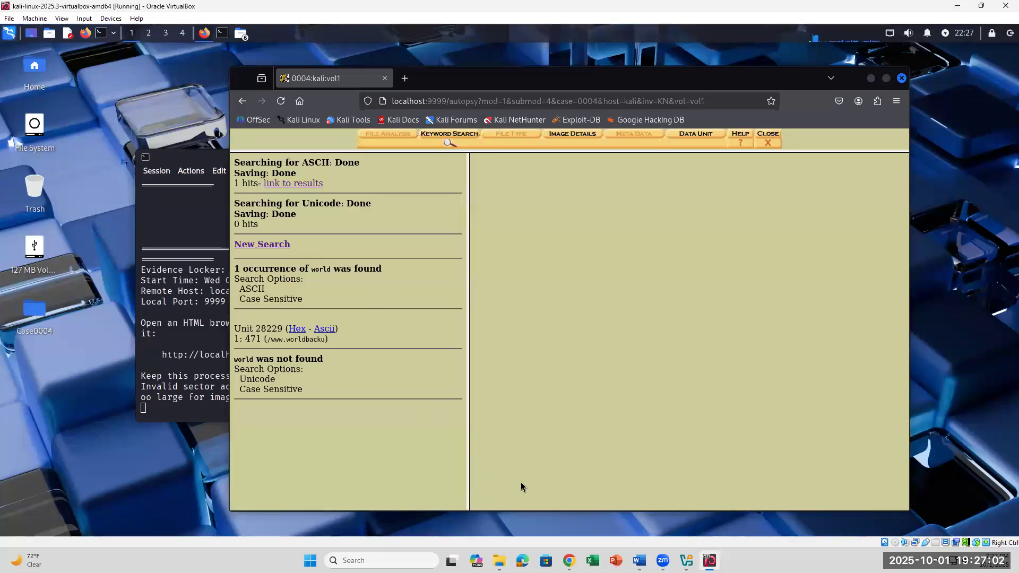